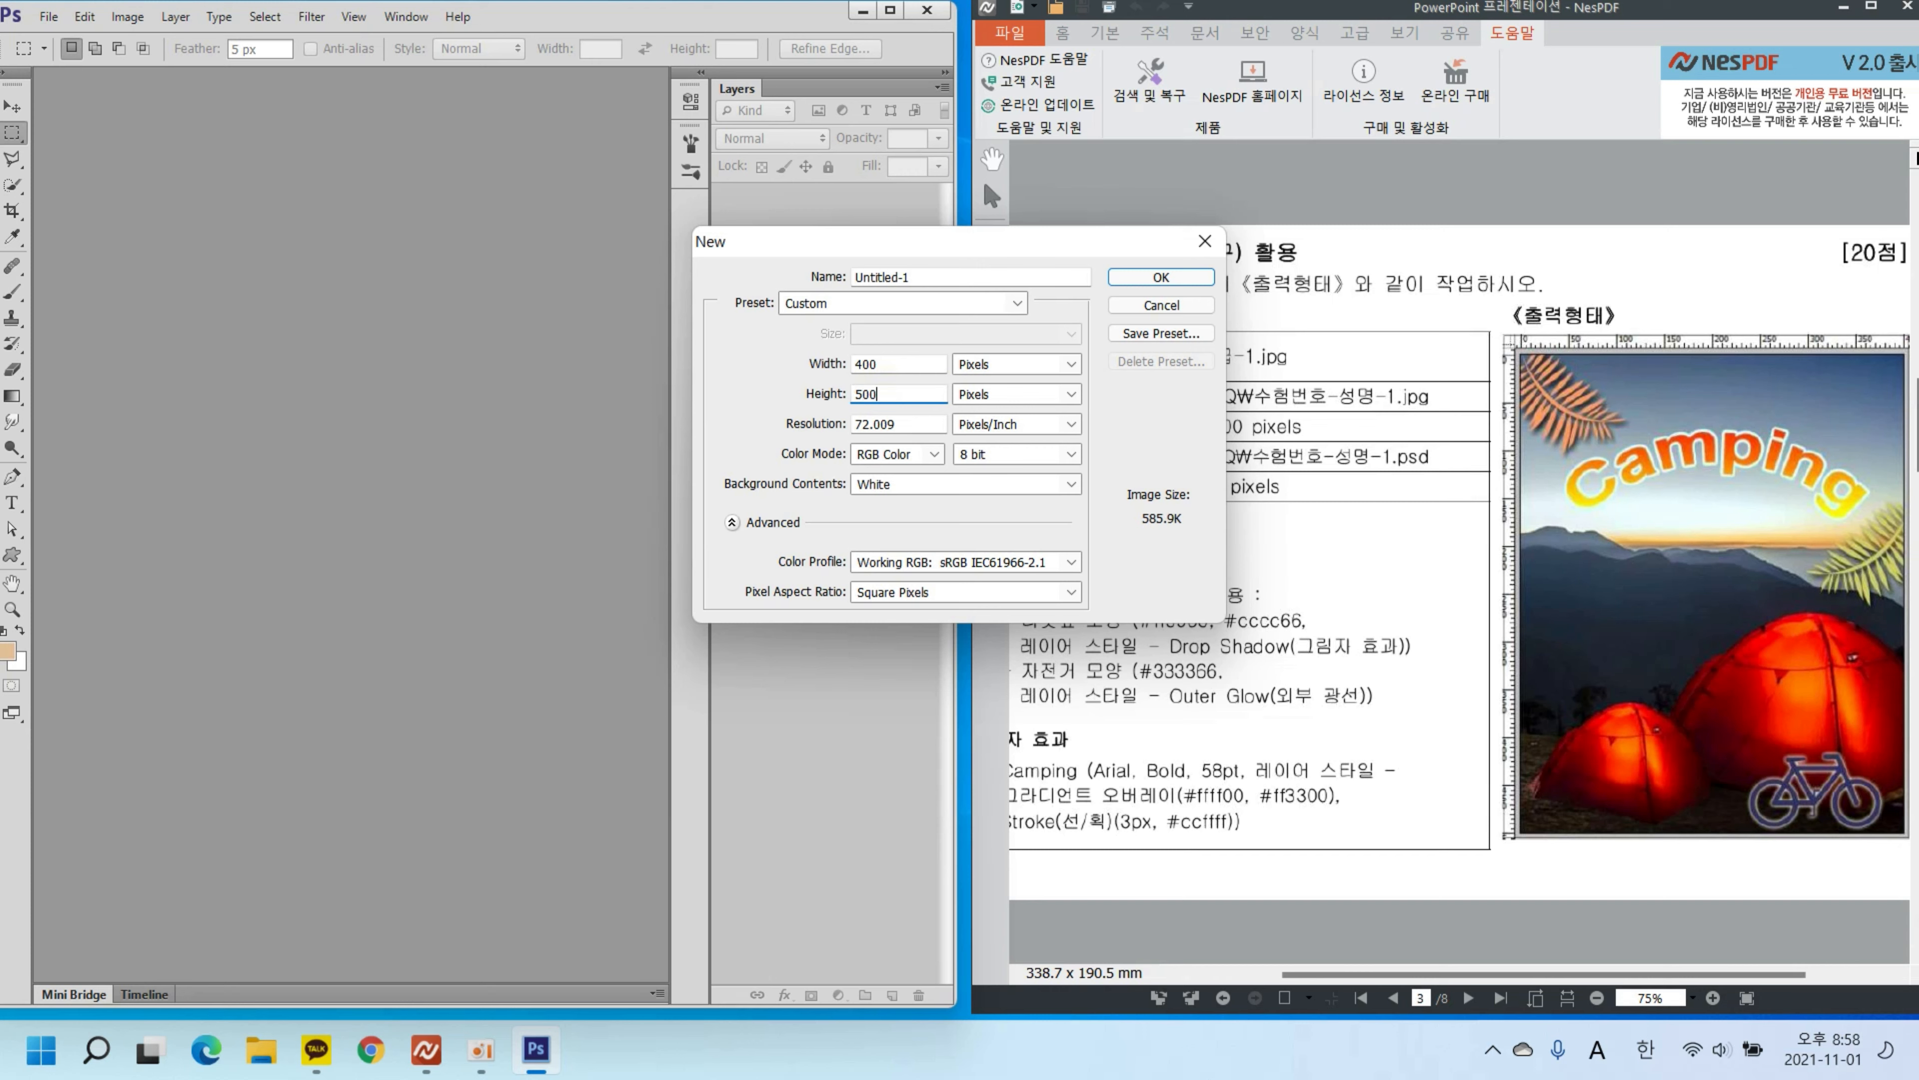
Step: Set the new document's resolution to 72 pixels/inch and create the document
click(901, 424)
text(72)
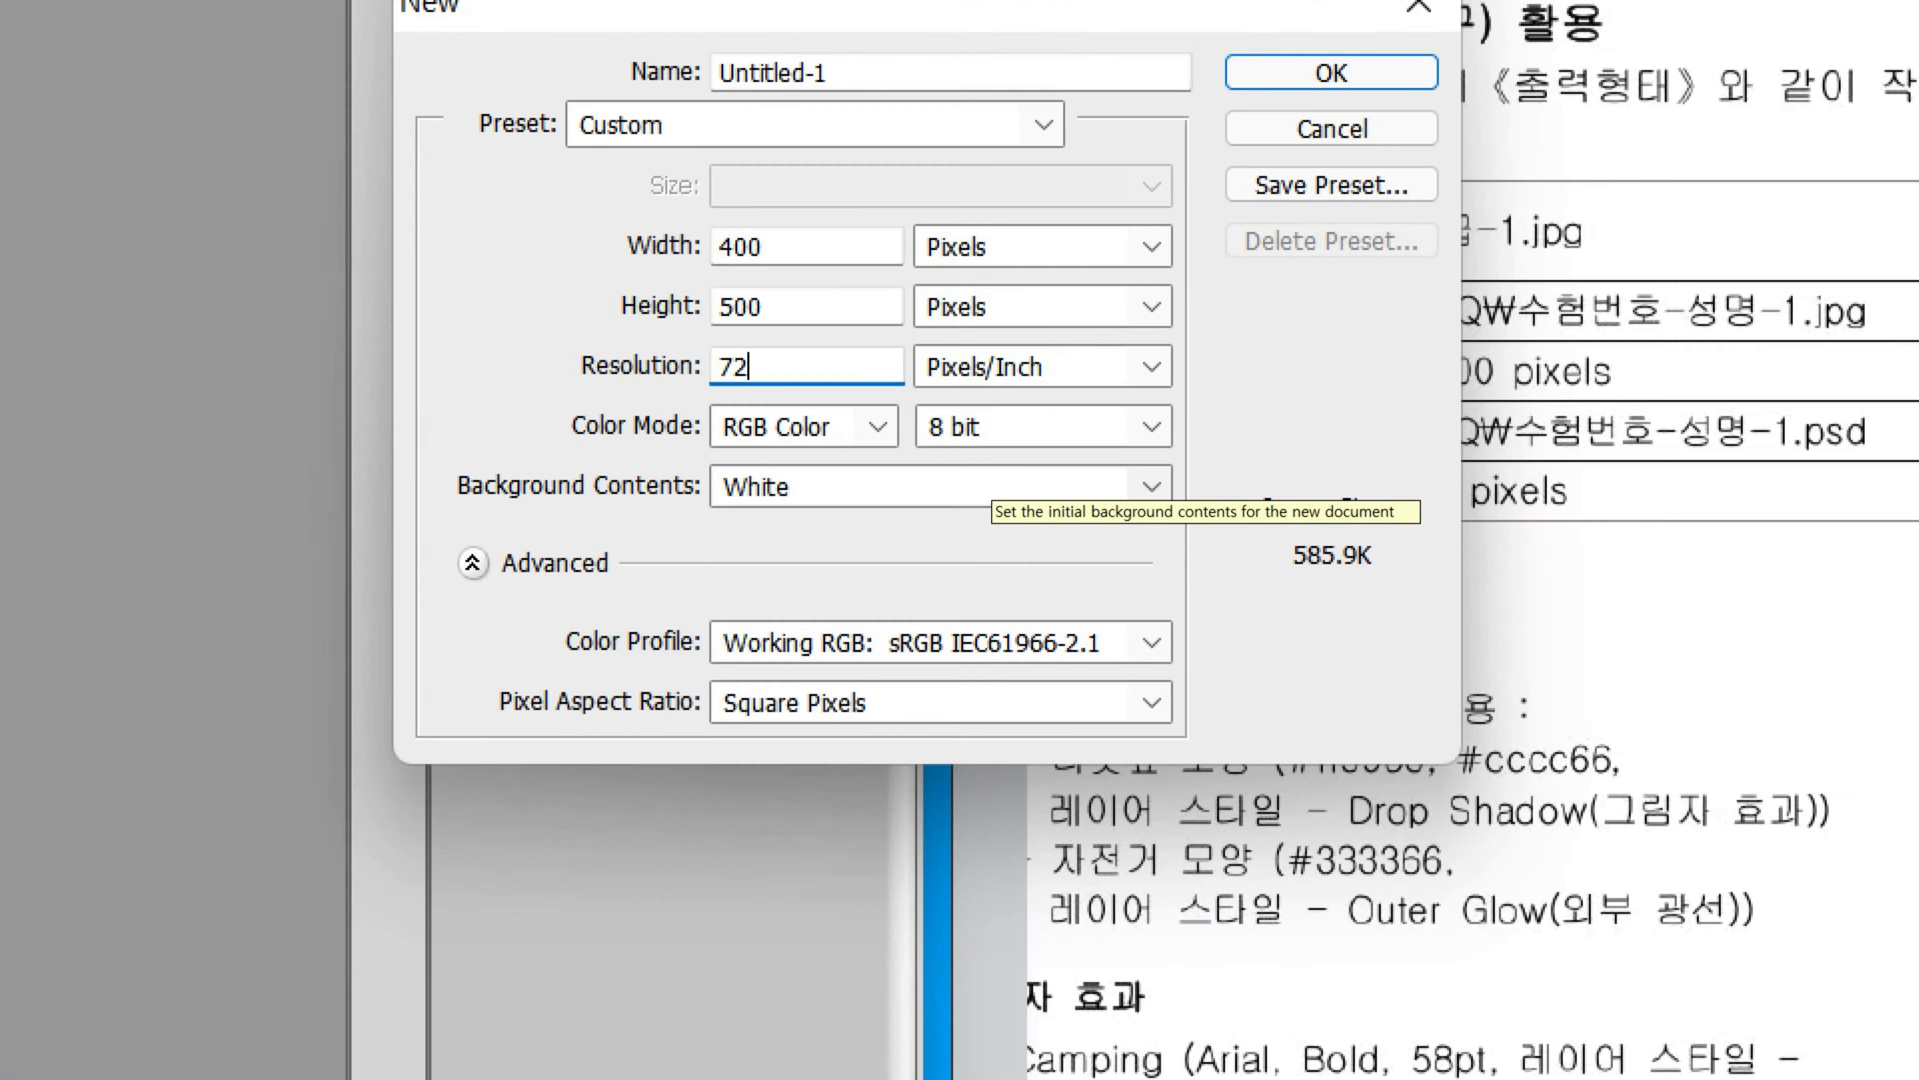
drag(732, 454, 1042, 446)
drag(740, 505, 821, 505)
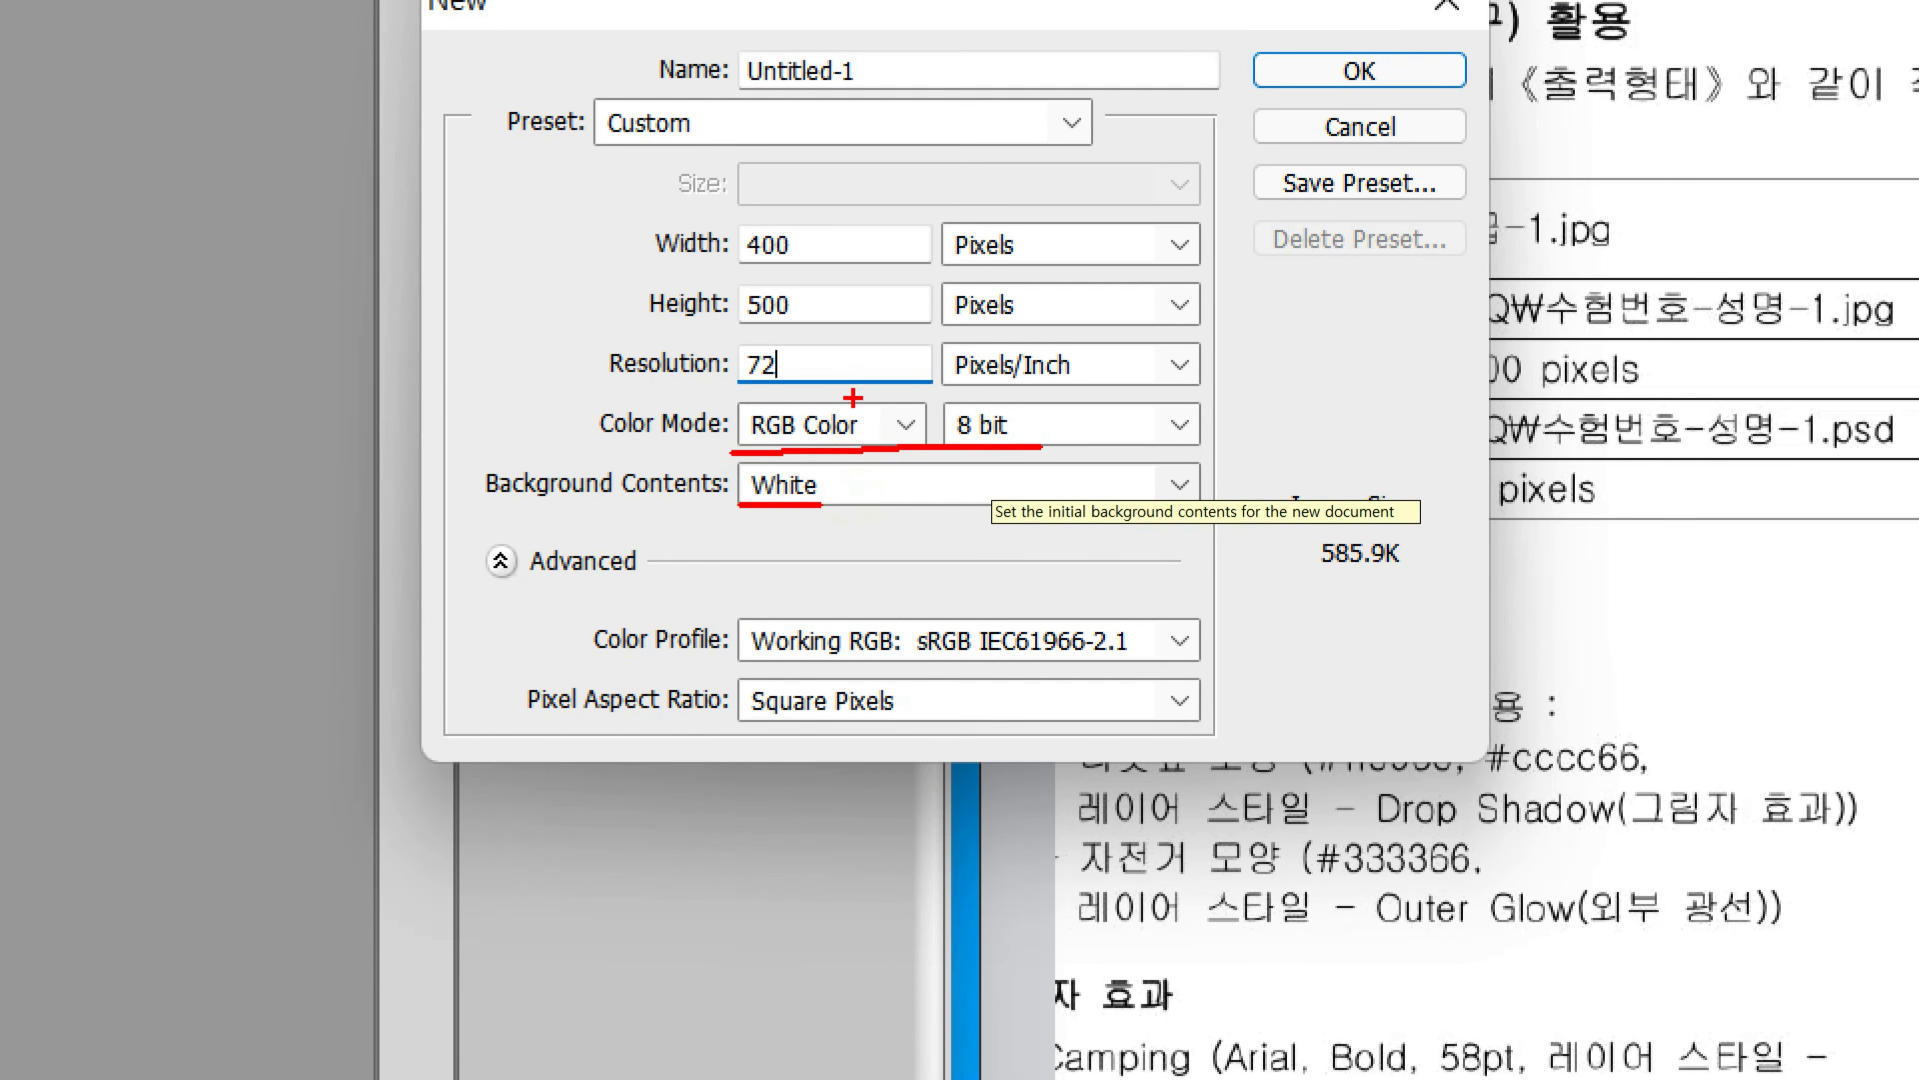
drag(648, 266, 821, 280)
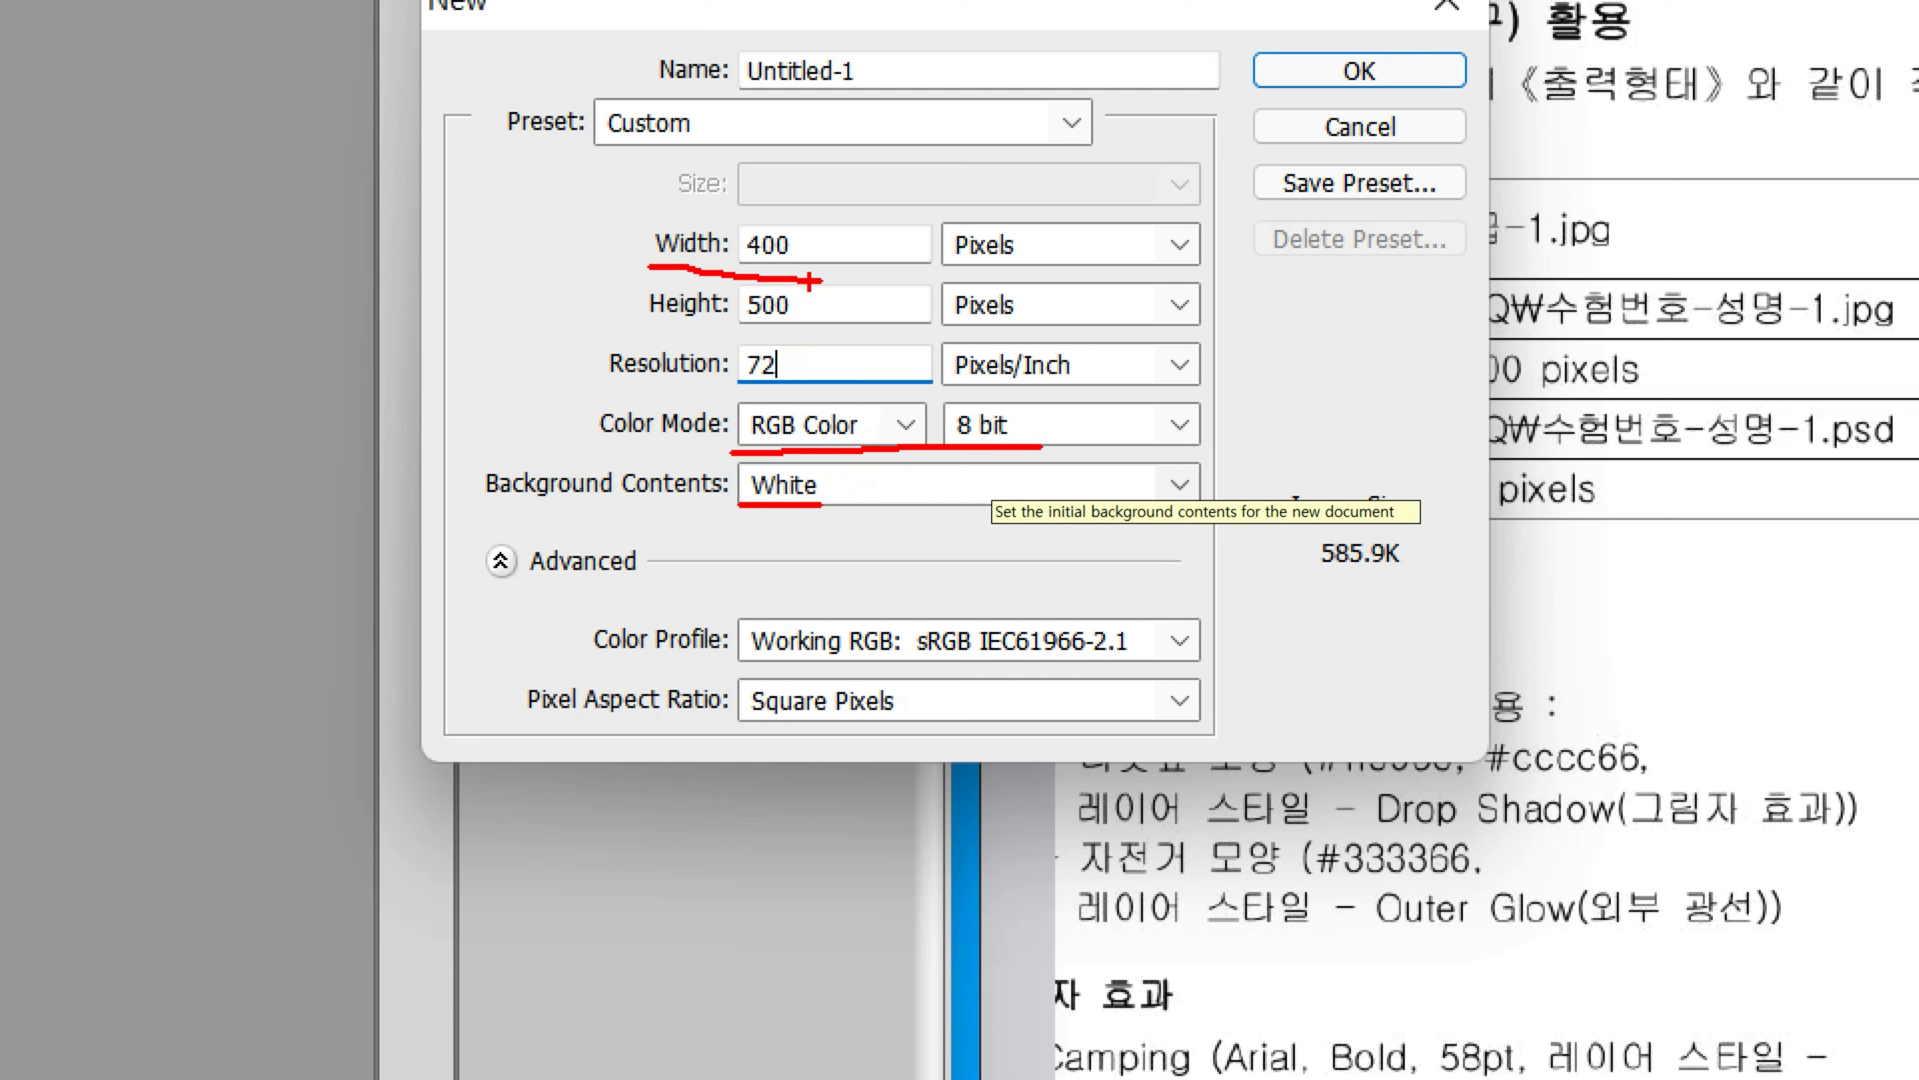
drag(623, 327, 793, 326)
mouse_move(958, 263)
mouse_down()
mouse_move(1042, 231)
mouse_move(931, 245)
mouse_move(953, 288)
mouse_up()
drag(741, 381, 808, 381)
drag(955, 387, 1070, 388)
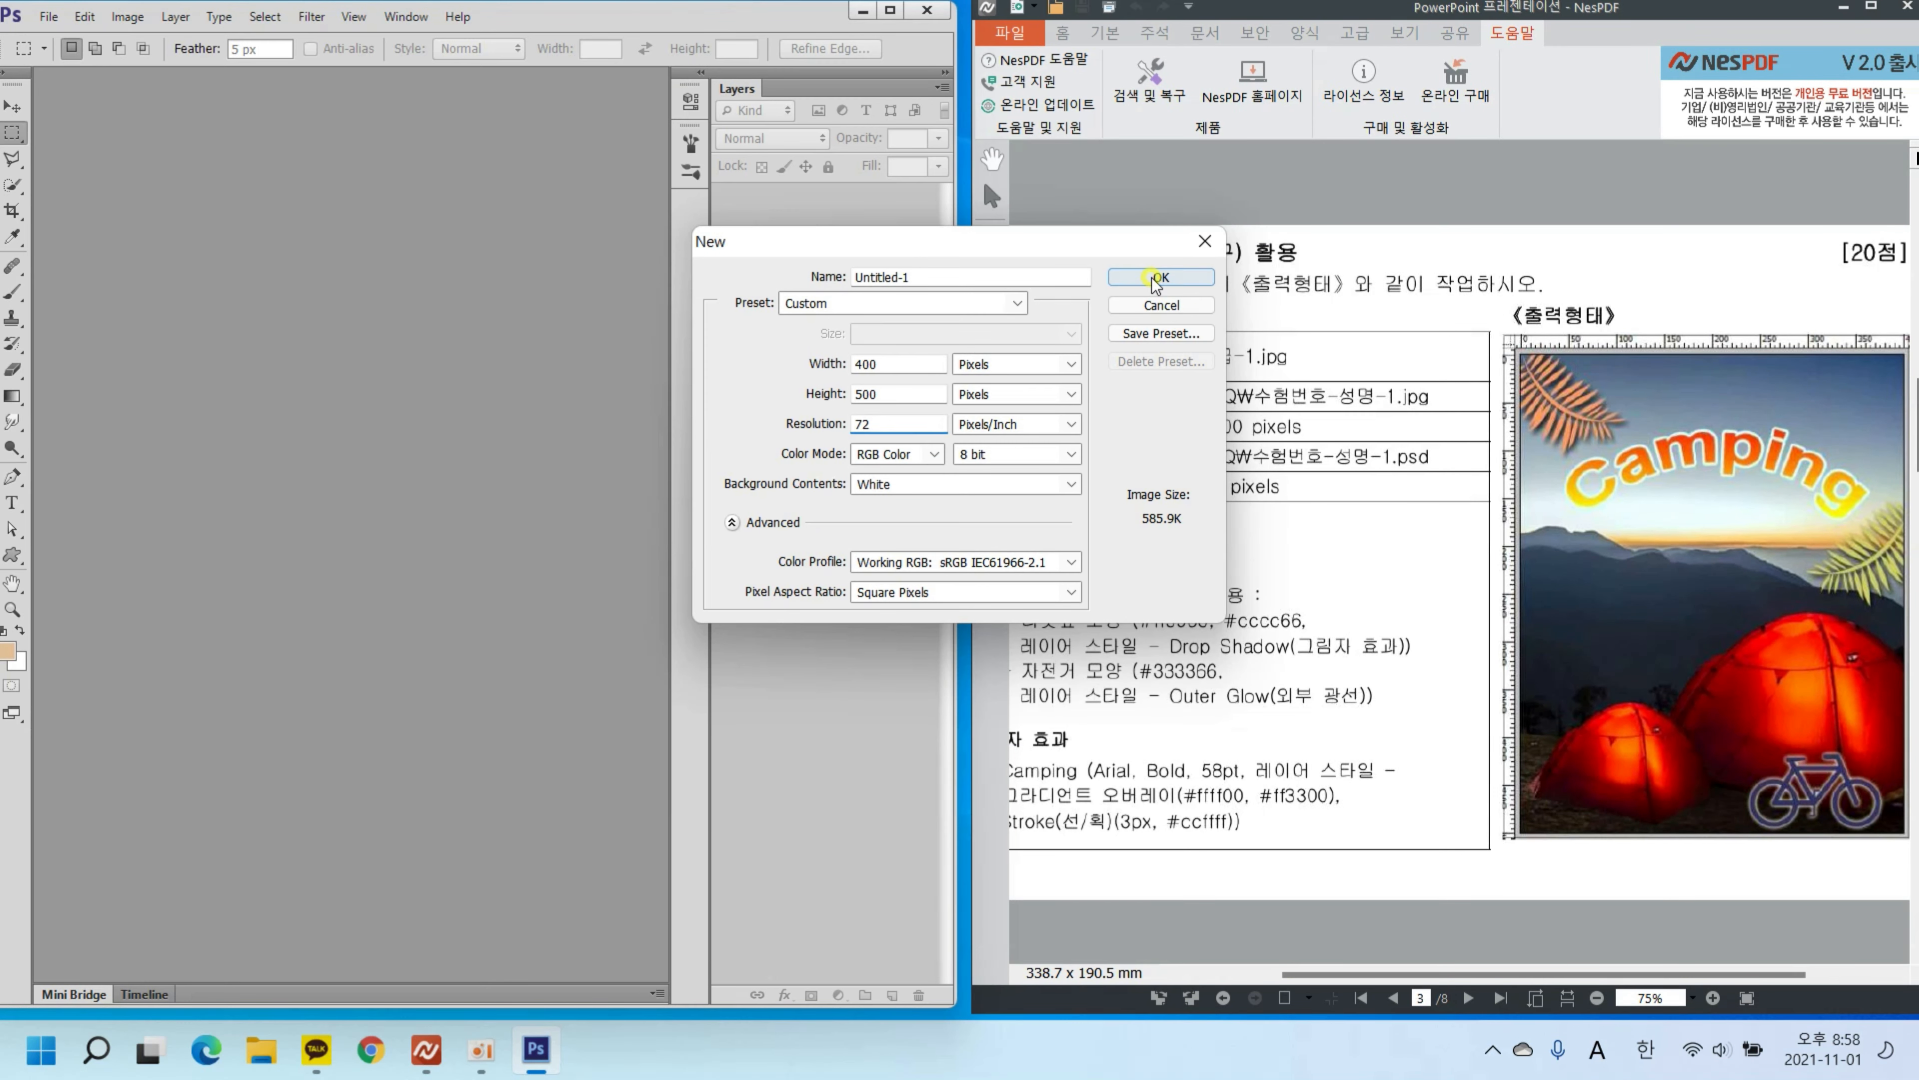
click(1360, 71)
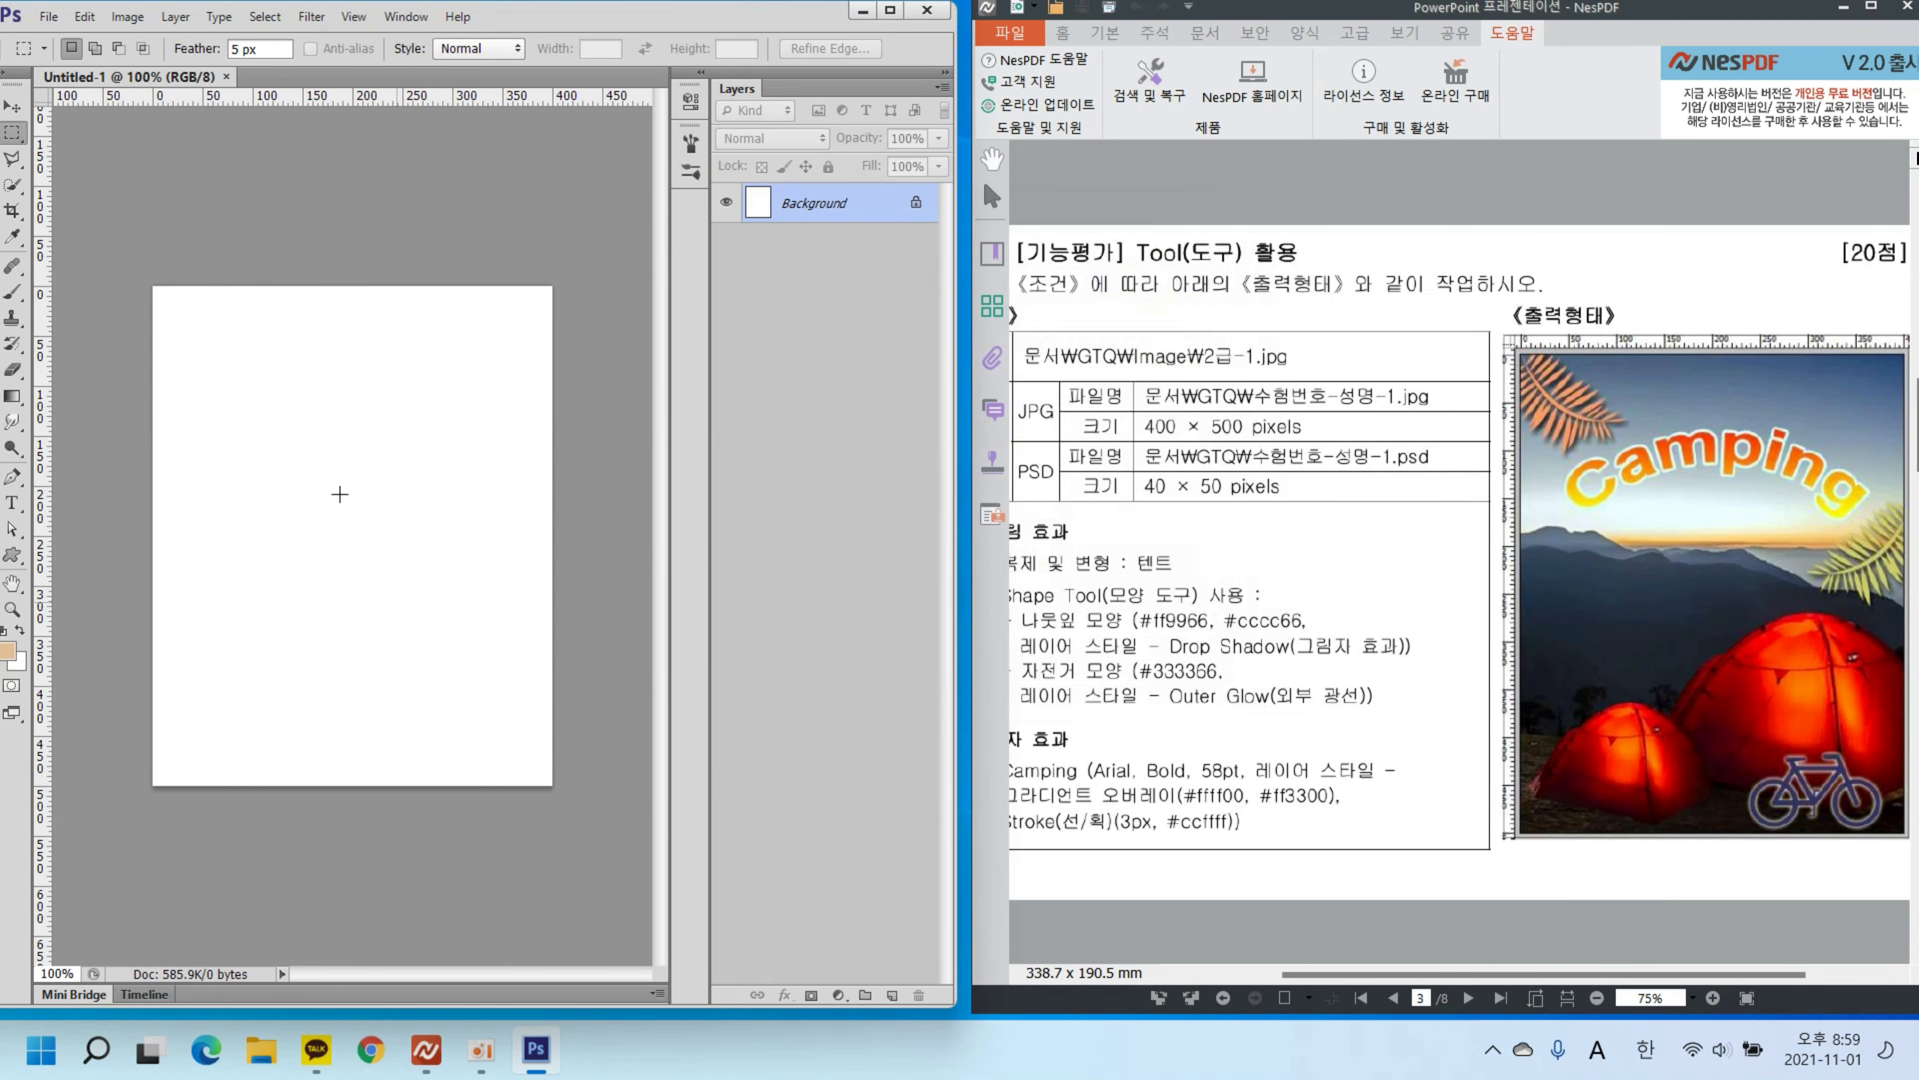
Step: Float the new document in its own window, then hide its rulers and show them again
drag(63, 77, 96, 112)
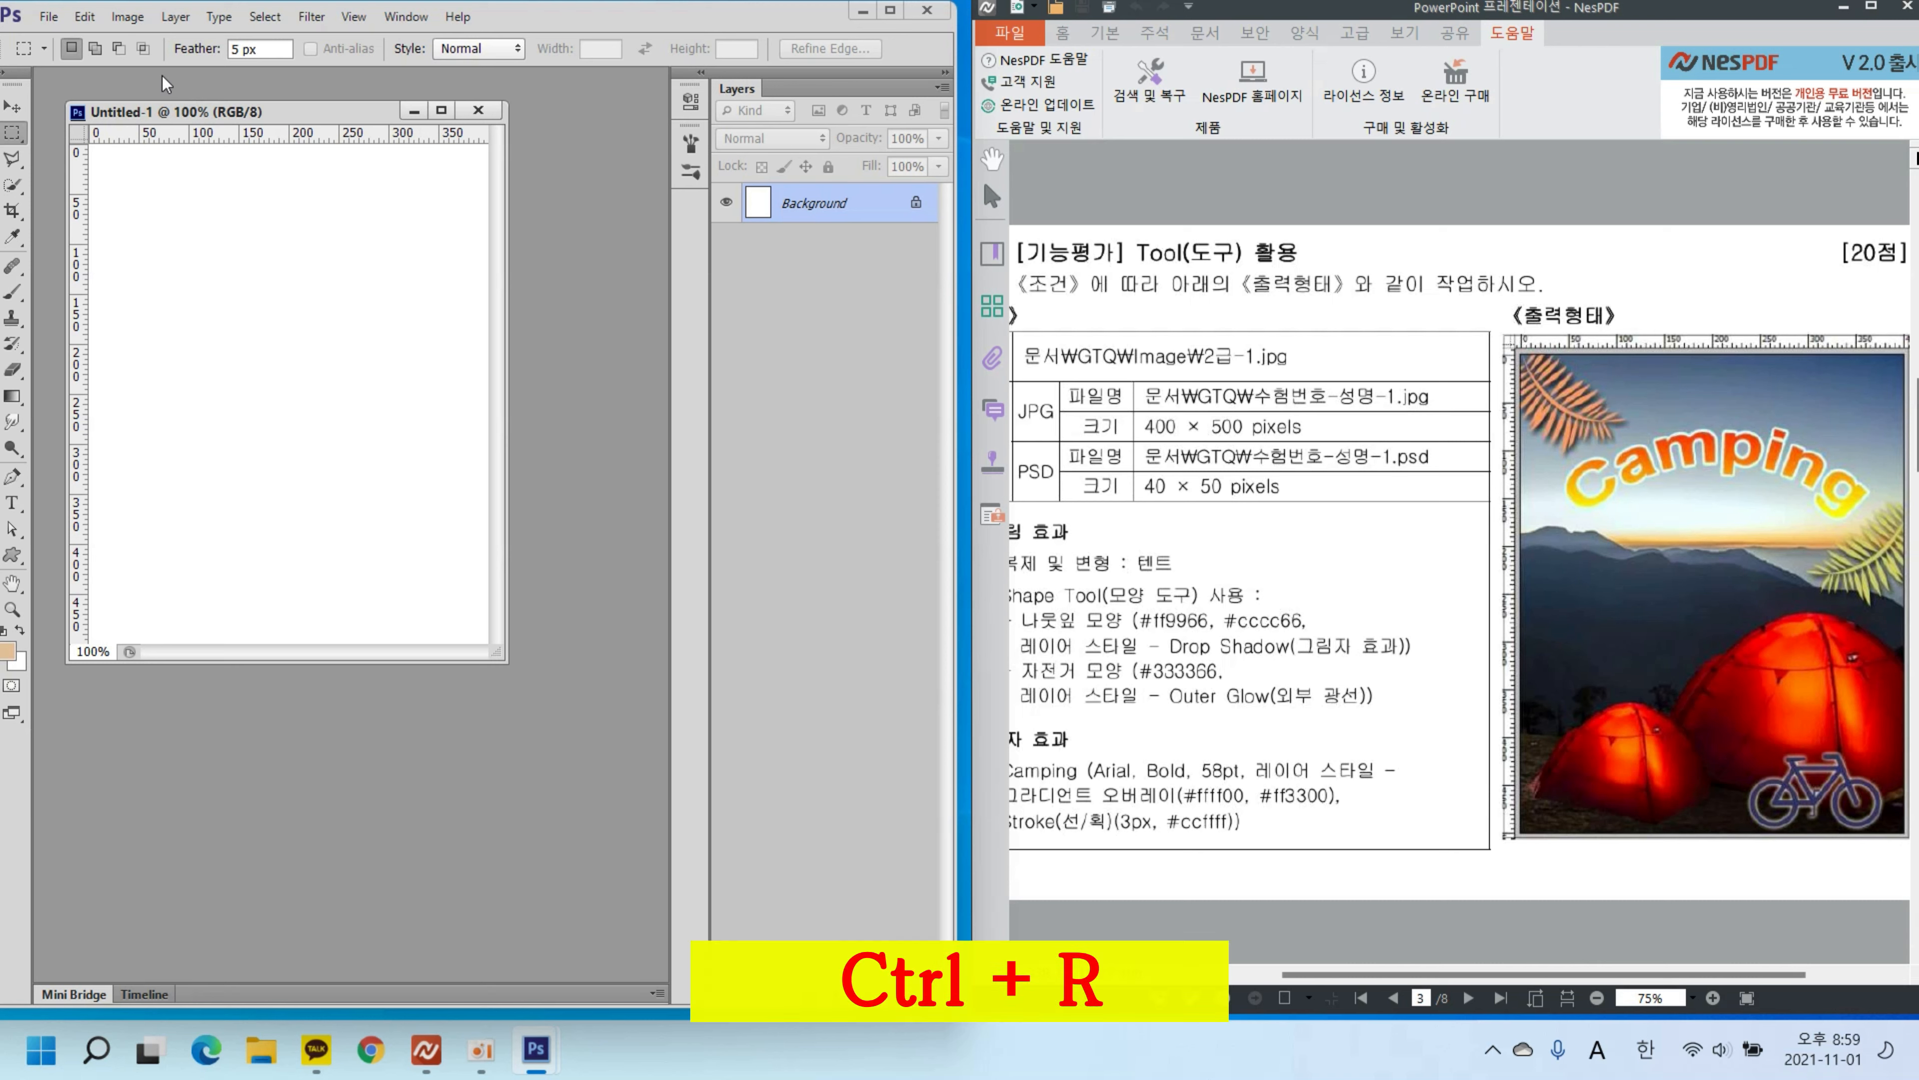
key(ctrl+r)
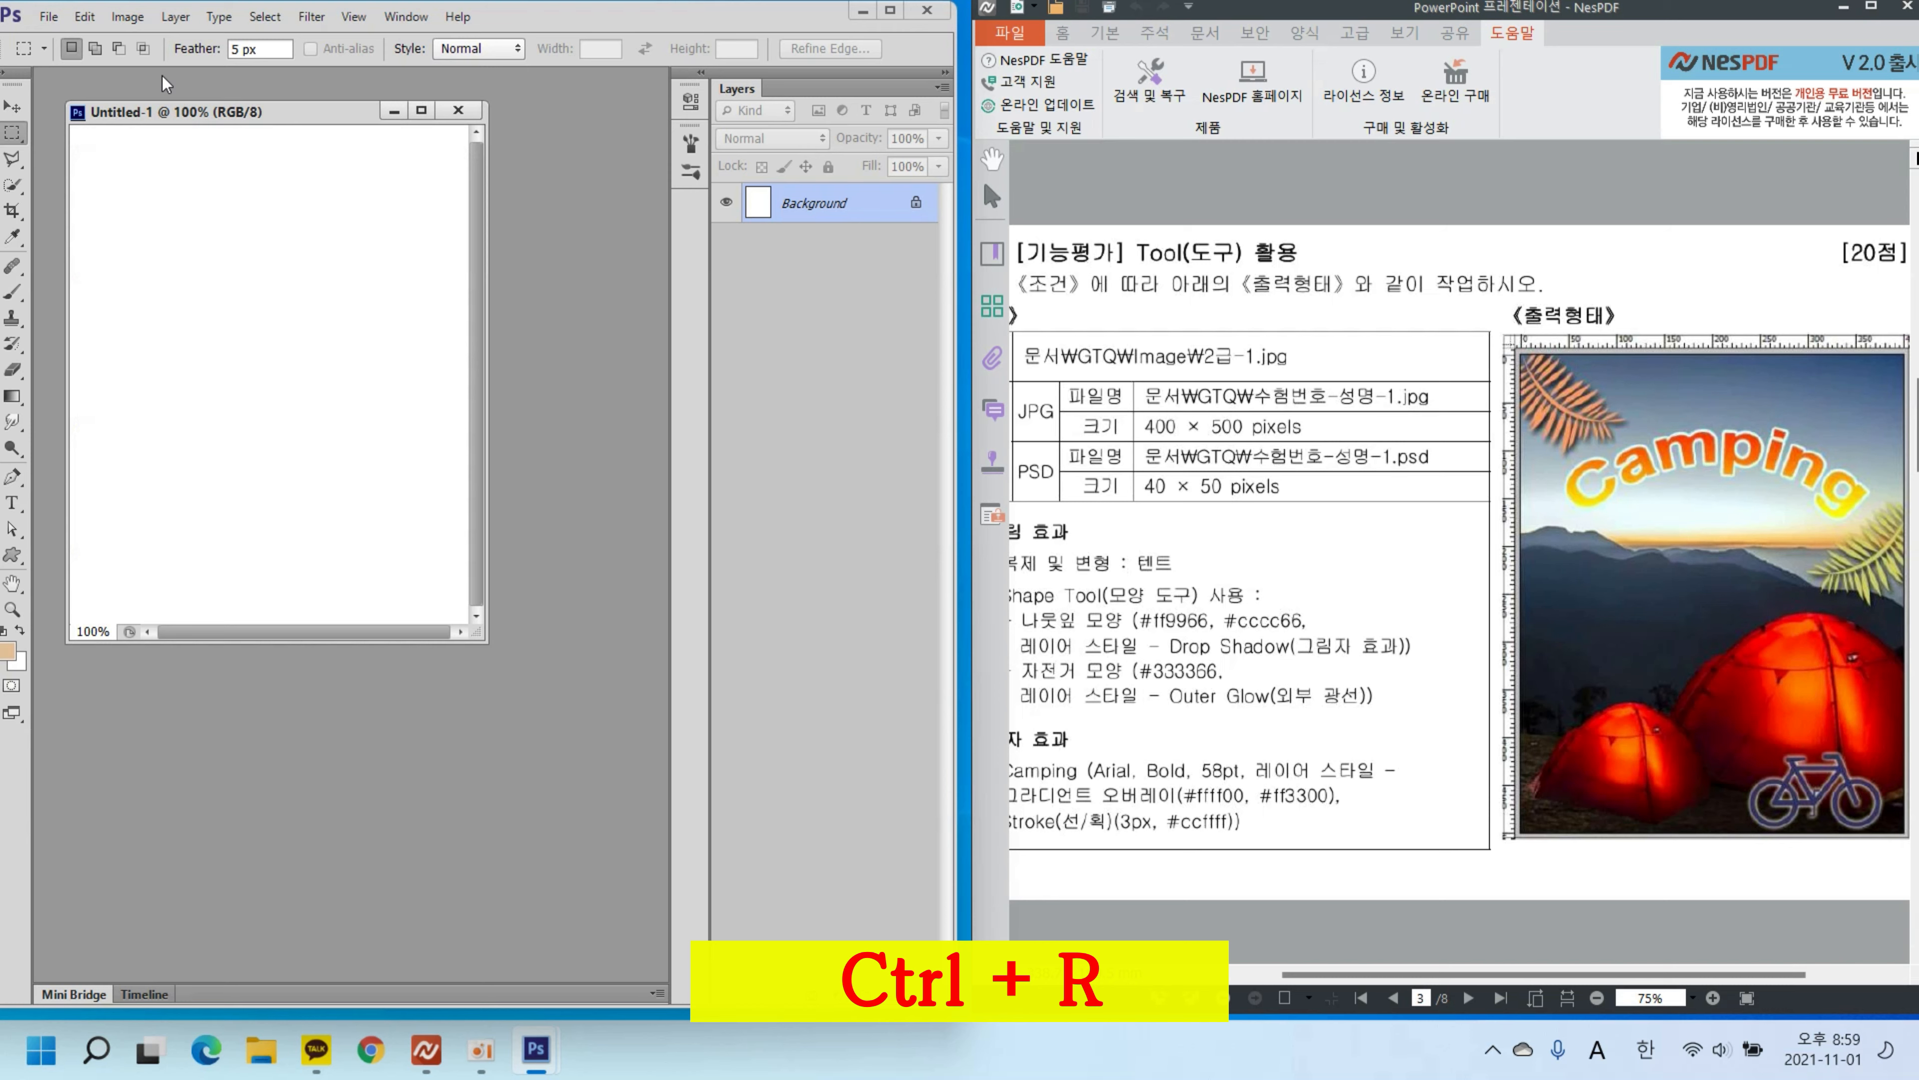
key(ctrl+r)
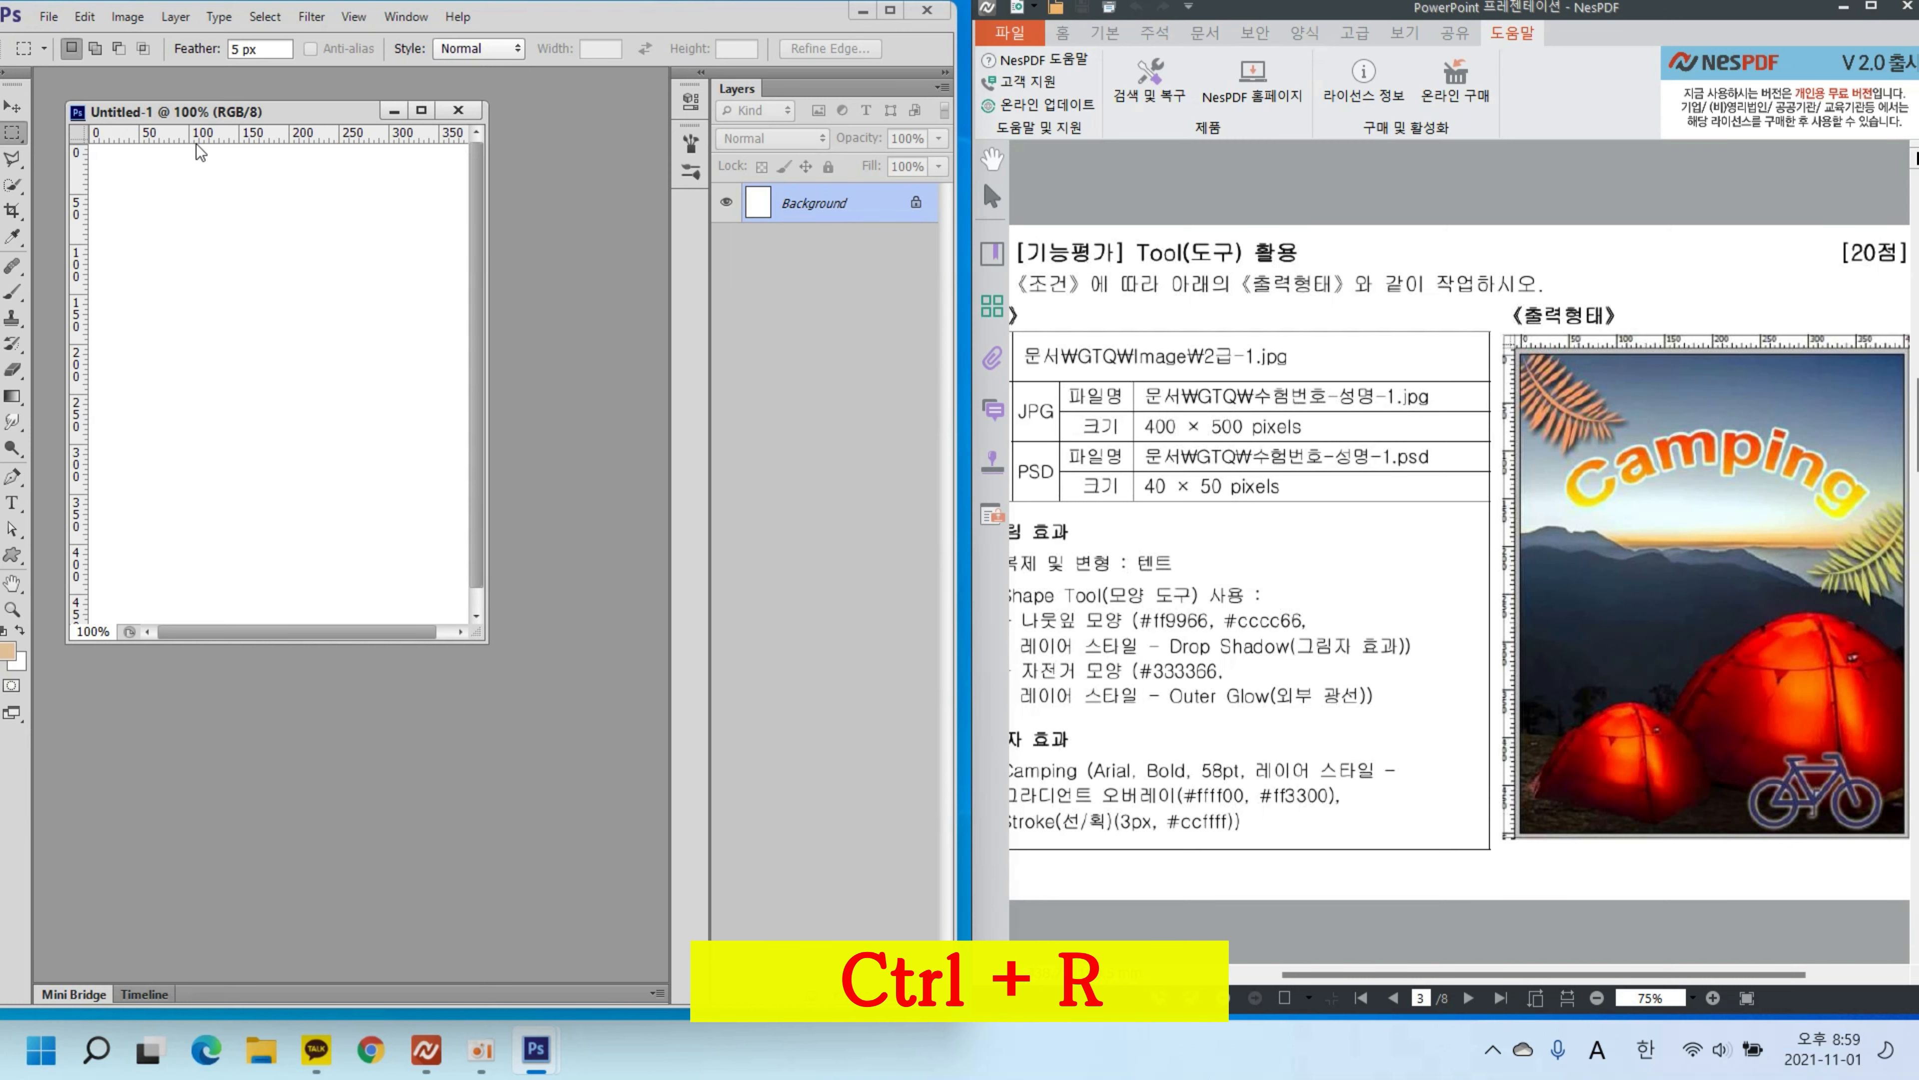
Step: Check the ruler units in the Units & Rulers preferences and close them with the Rectangular Marquee tool active
double_click(239, 136)
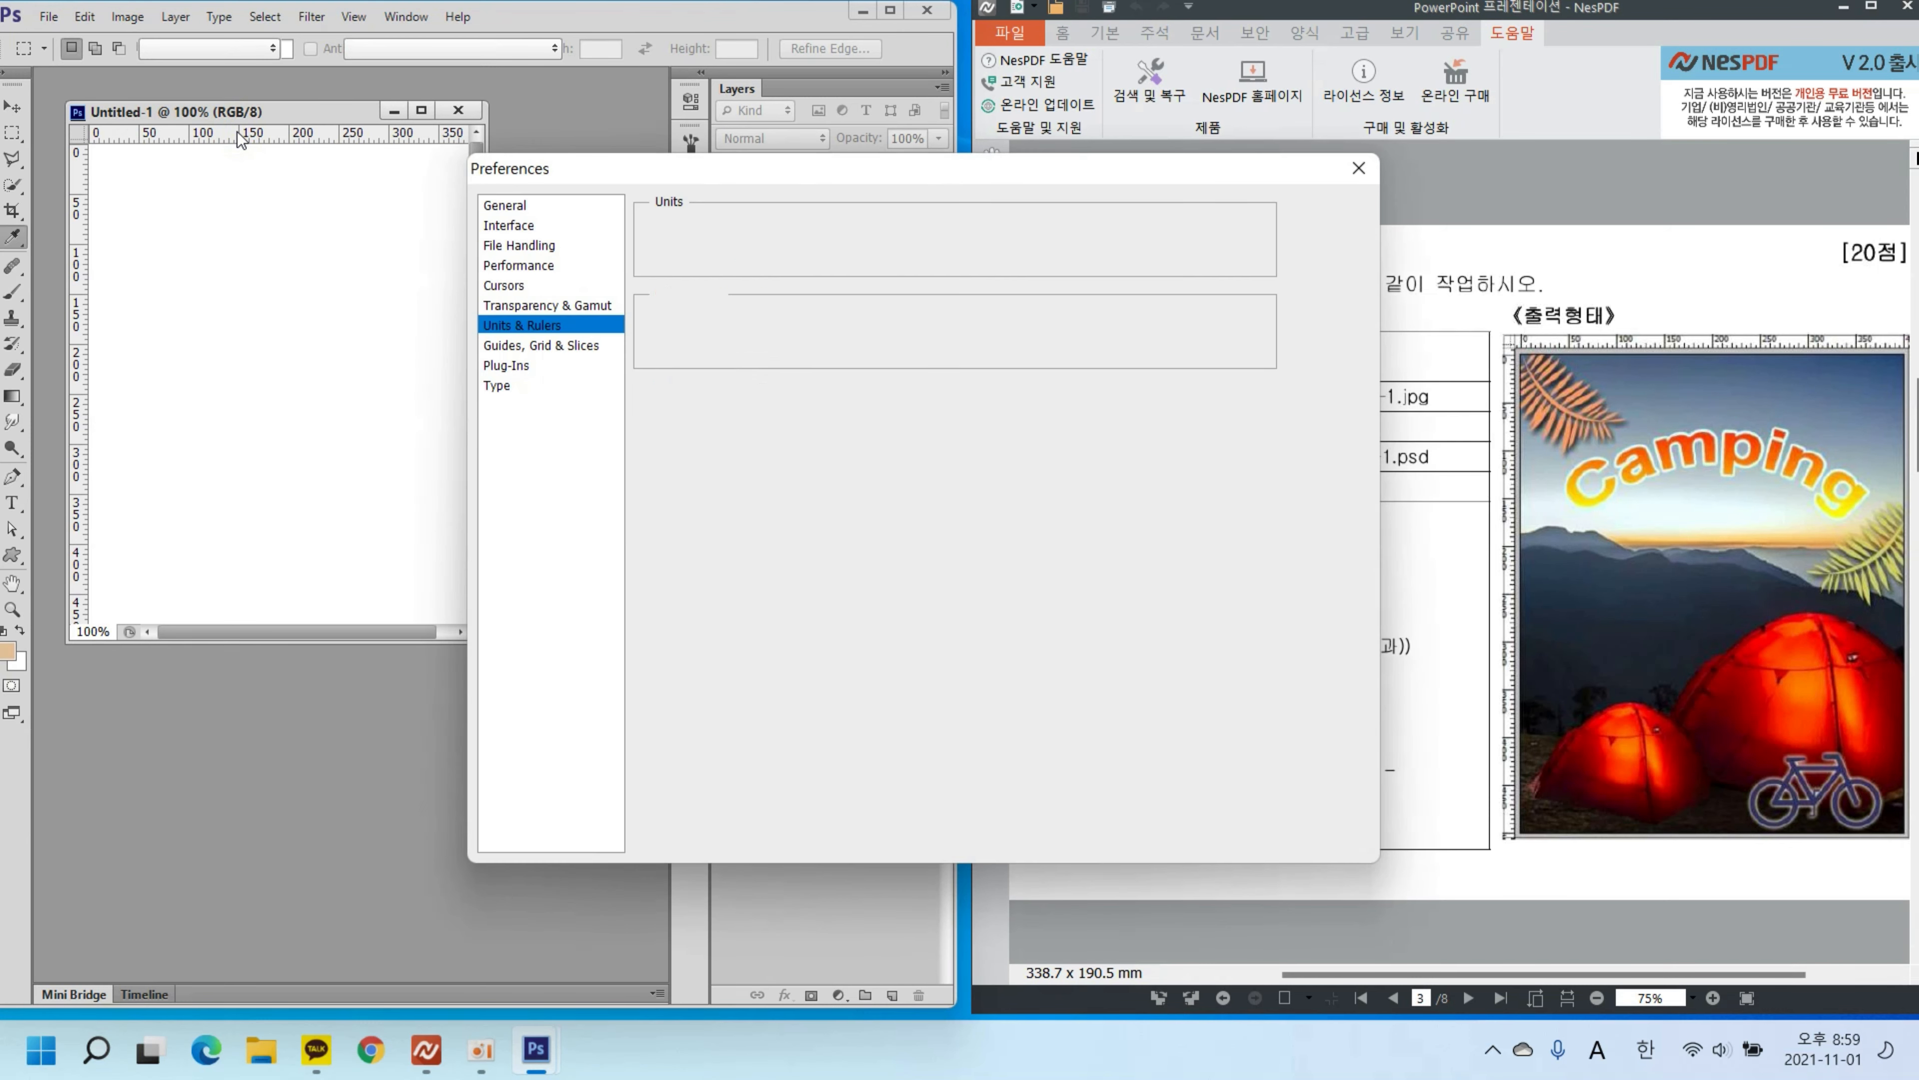
drag(698, 128, 645, 127)
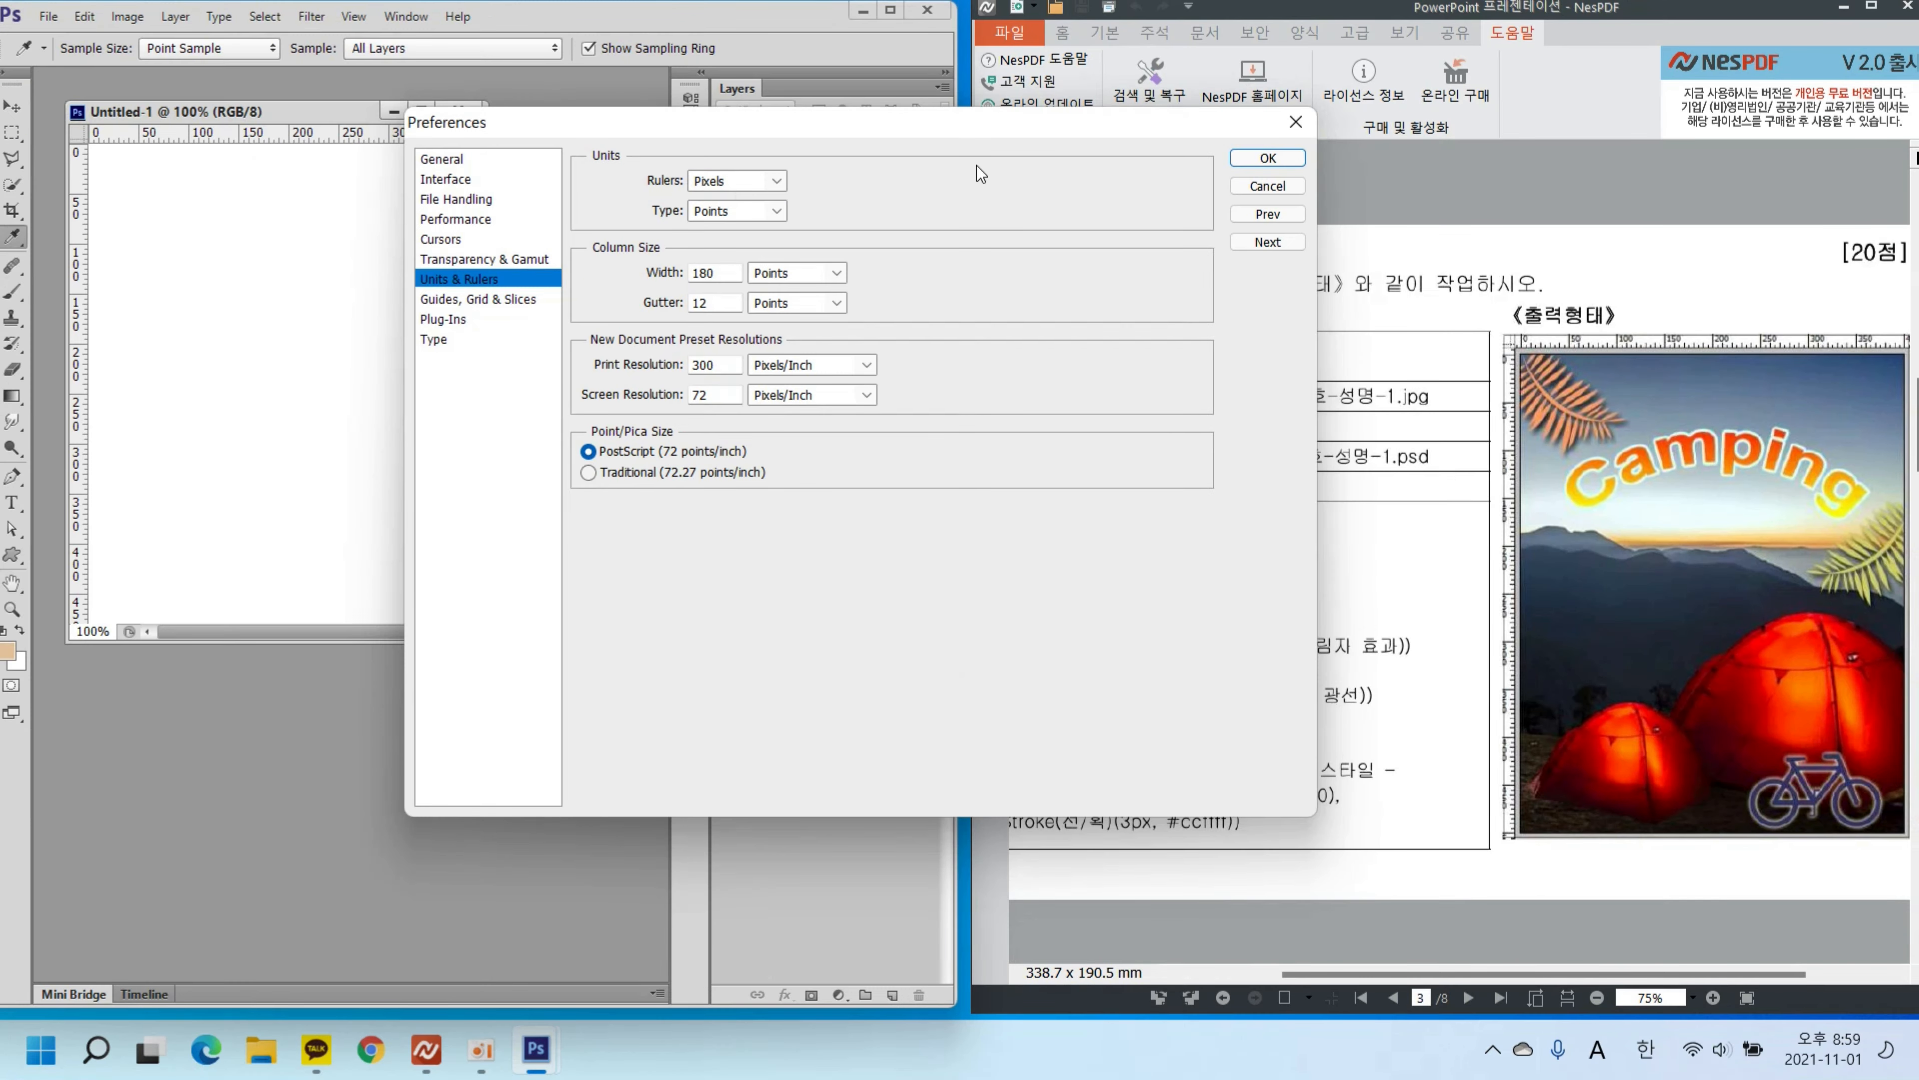
key(Return)
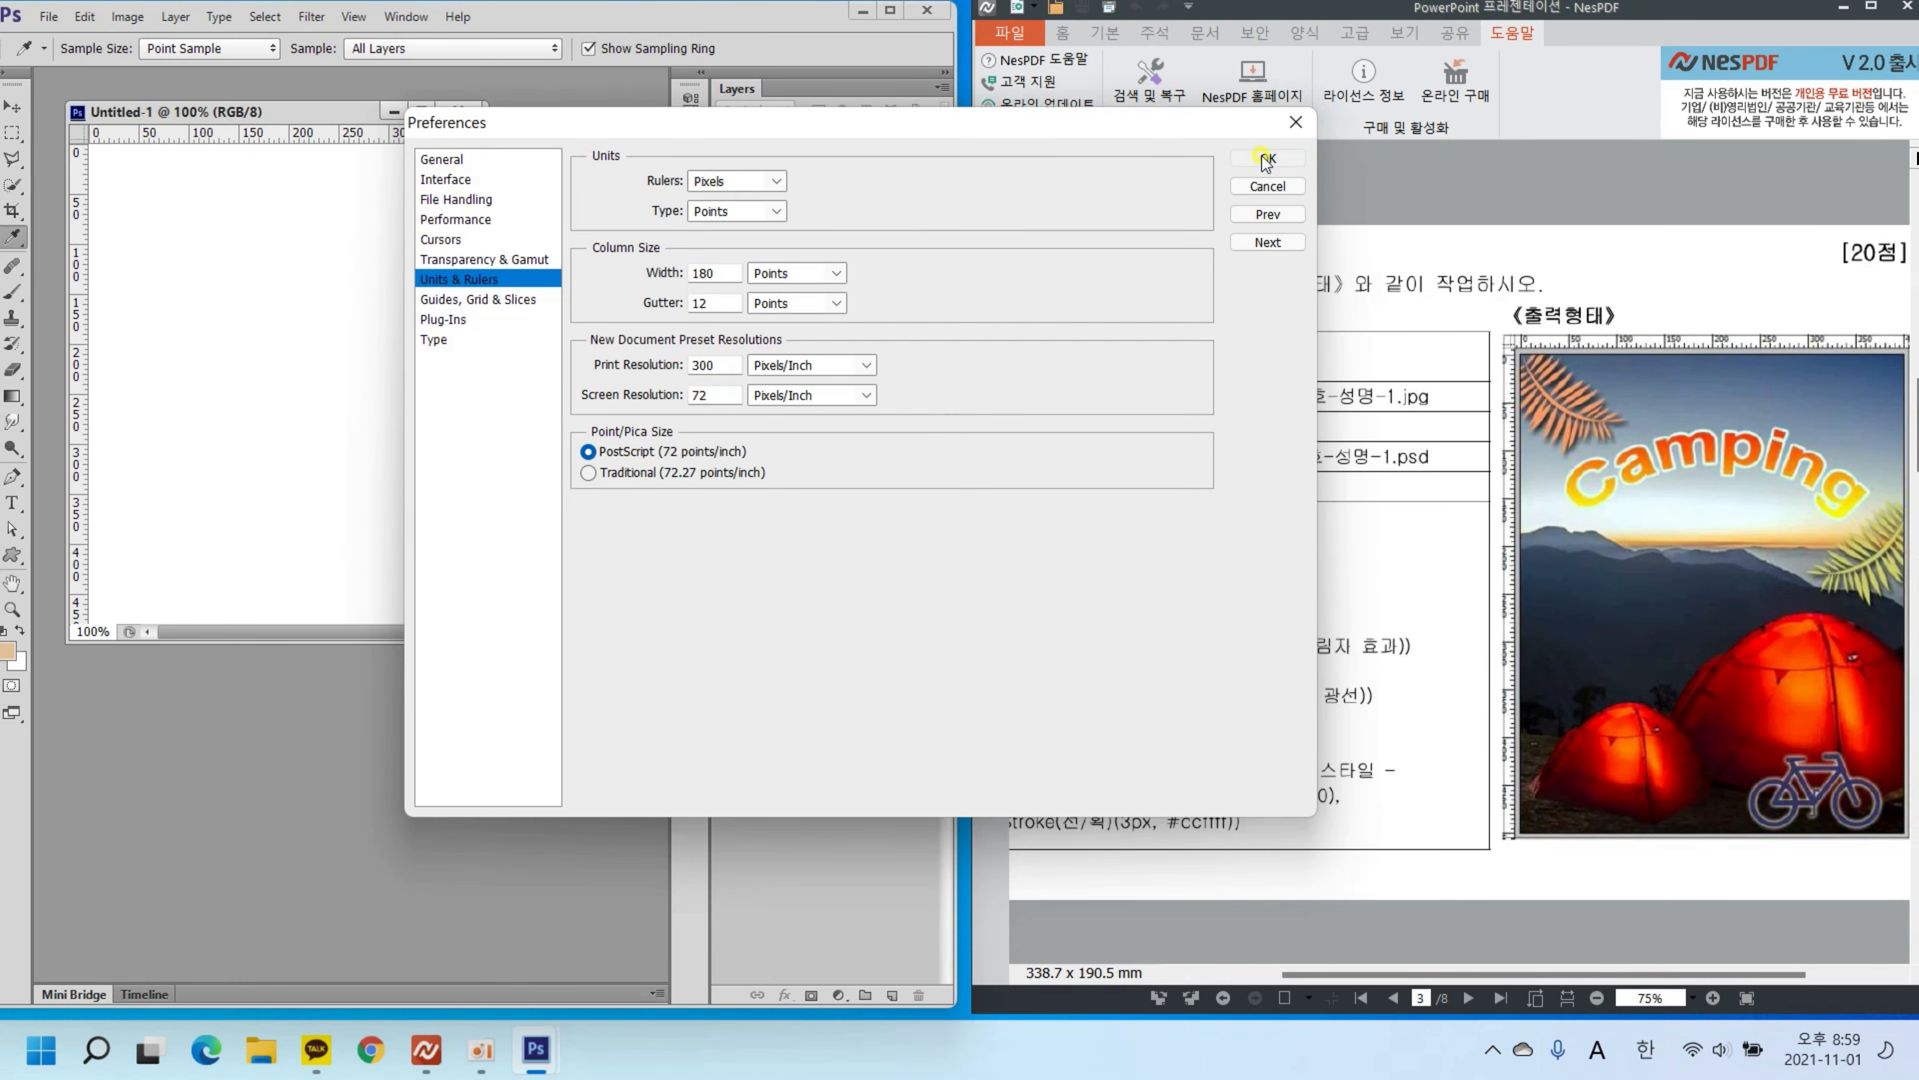
key(m)
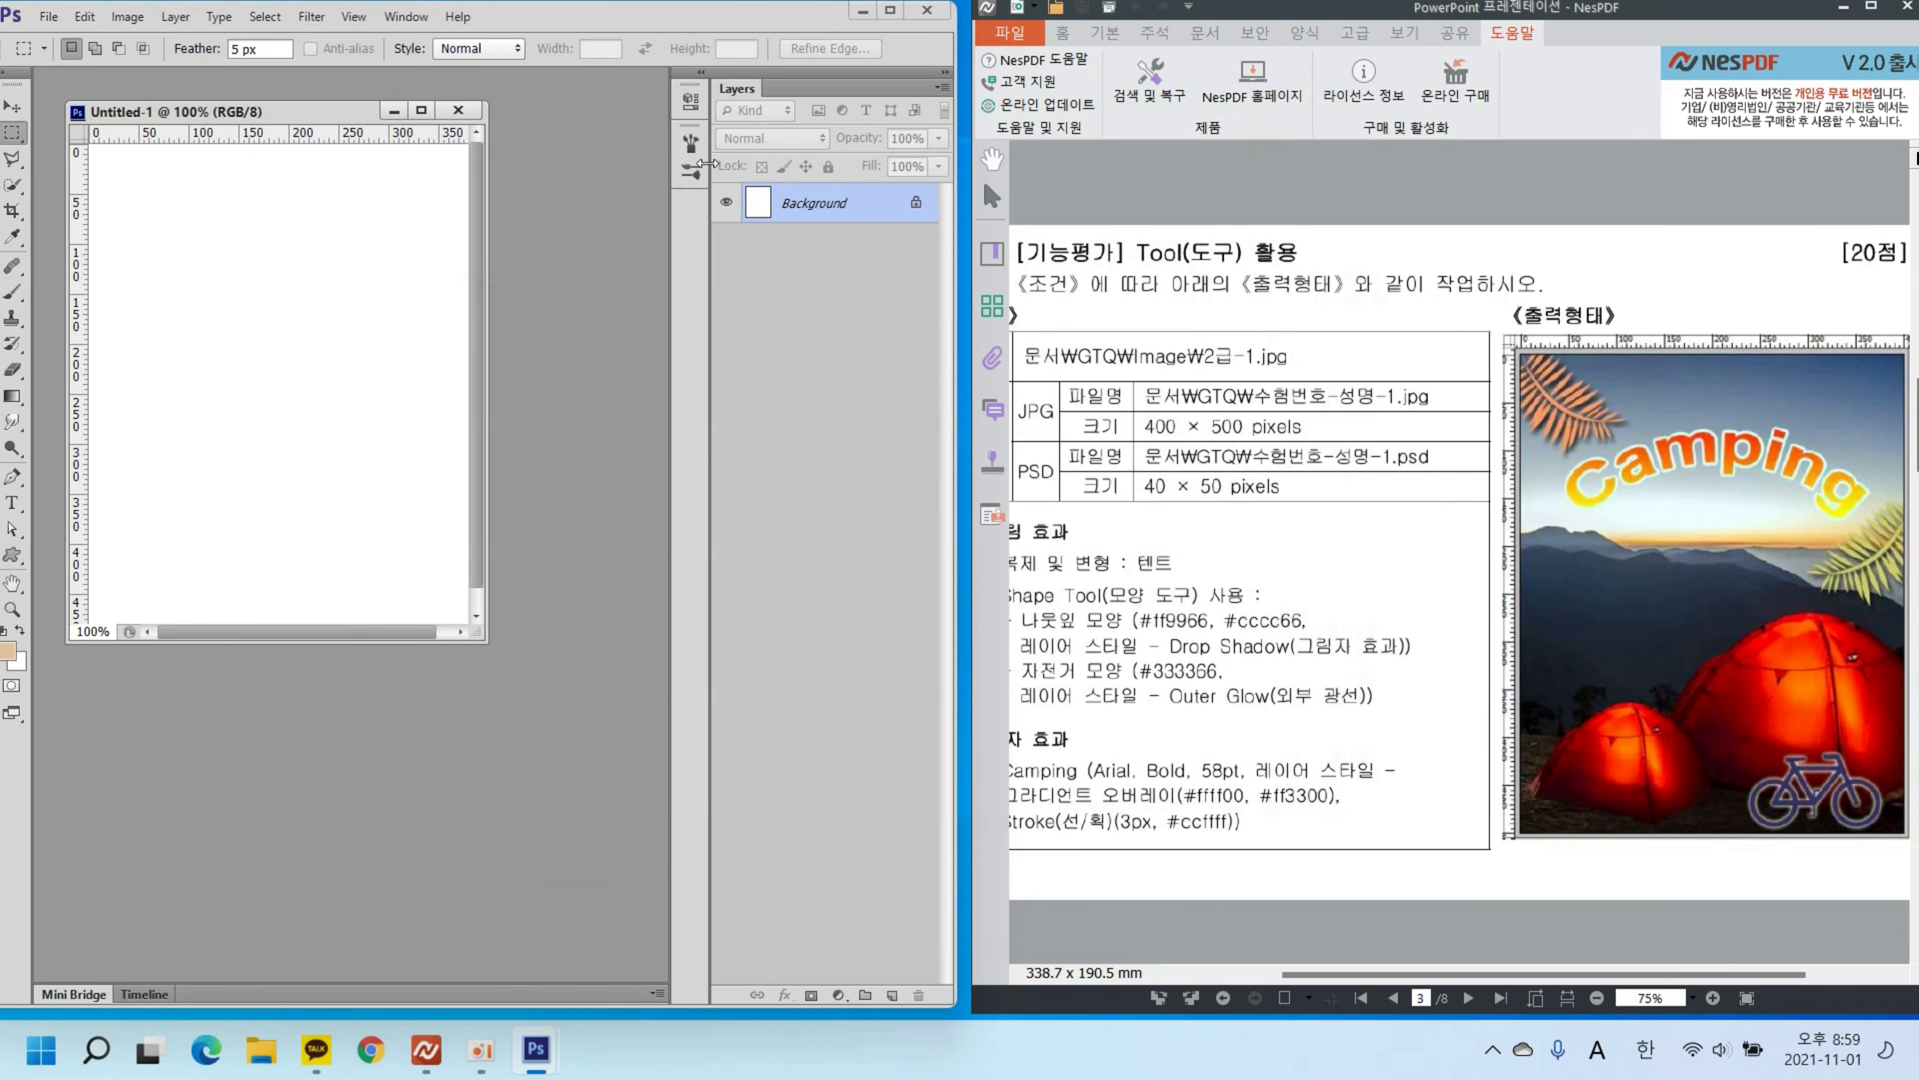
Step: Confirm the grid preferences with a gridline every 100 pixels and 1 subdivision, and show the grid on the canvas
click(85, 16)
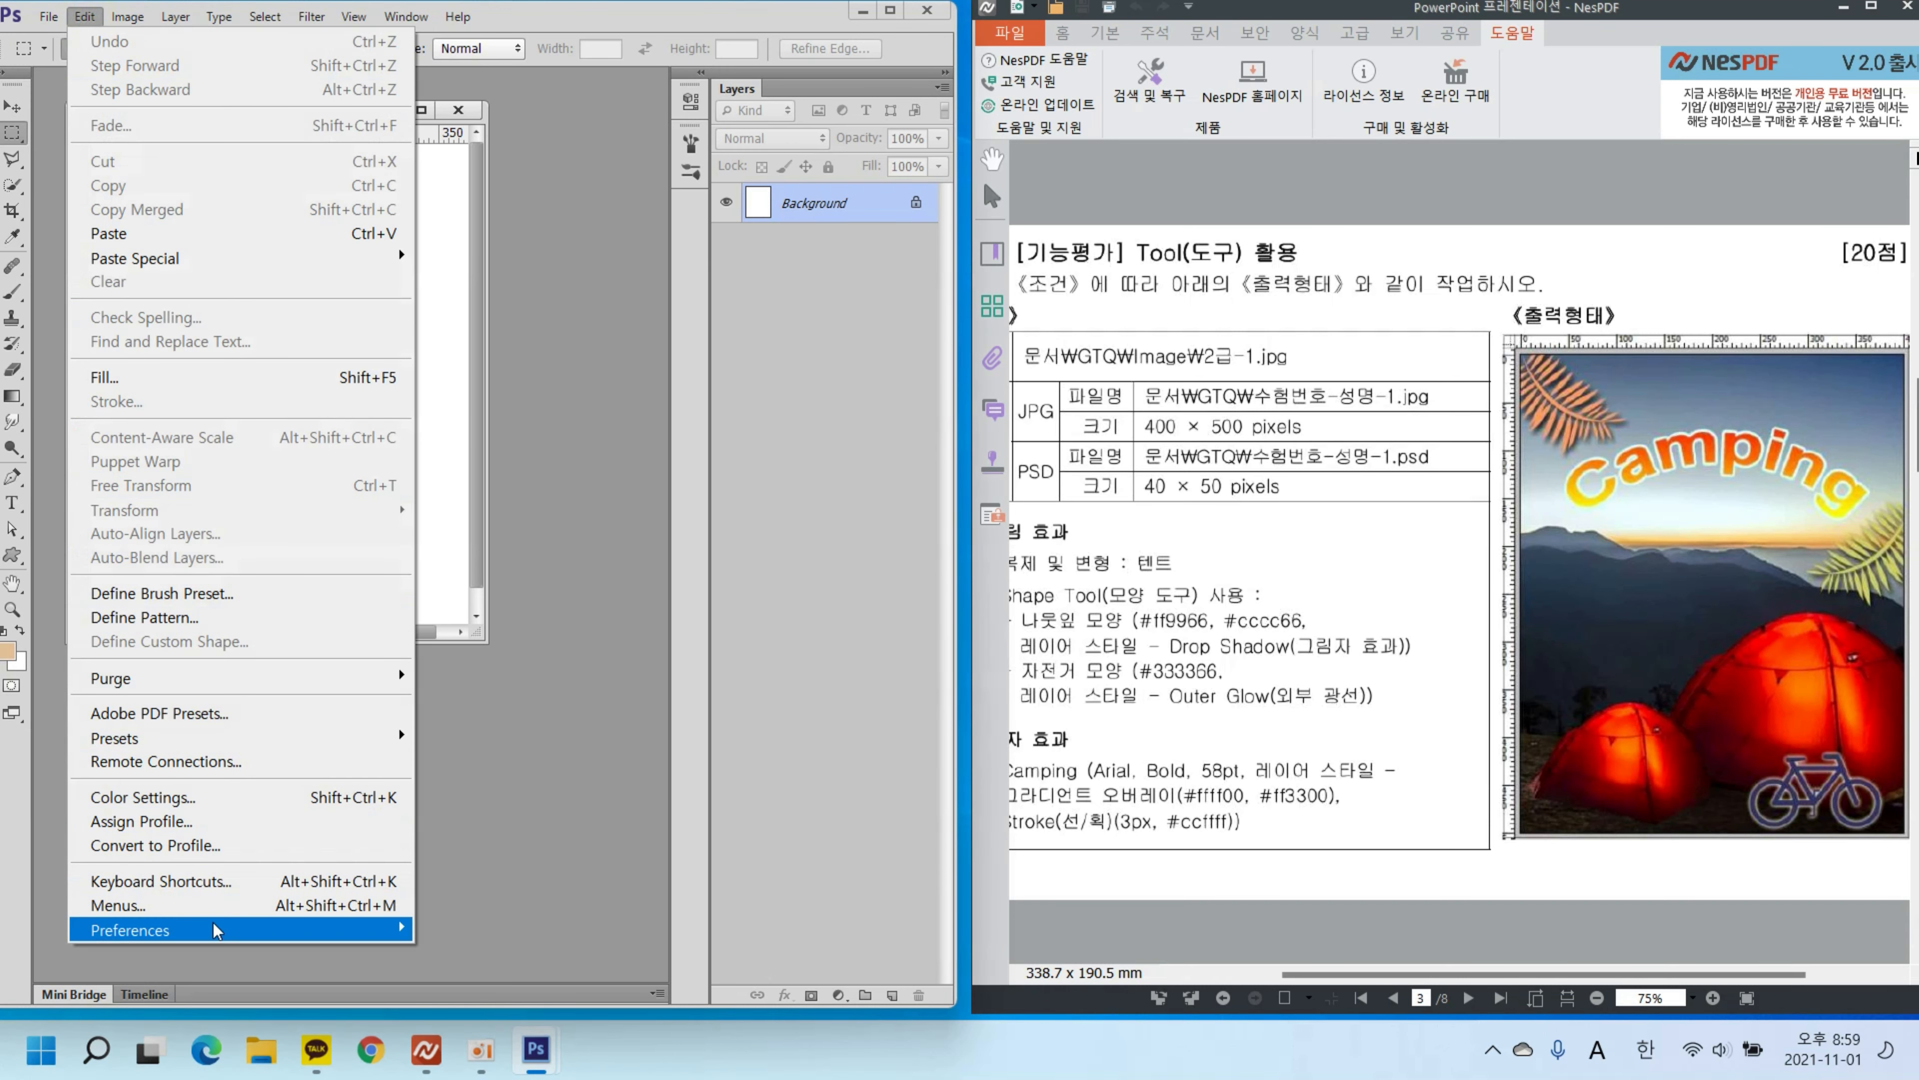
mouse_move(213, 928)
click(503, 847)
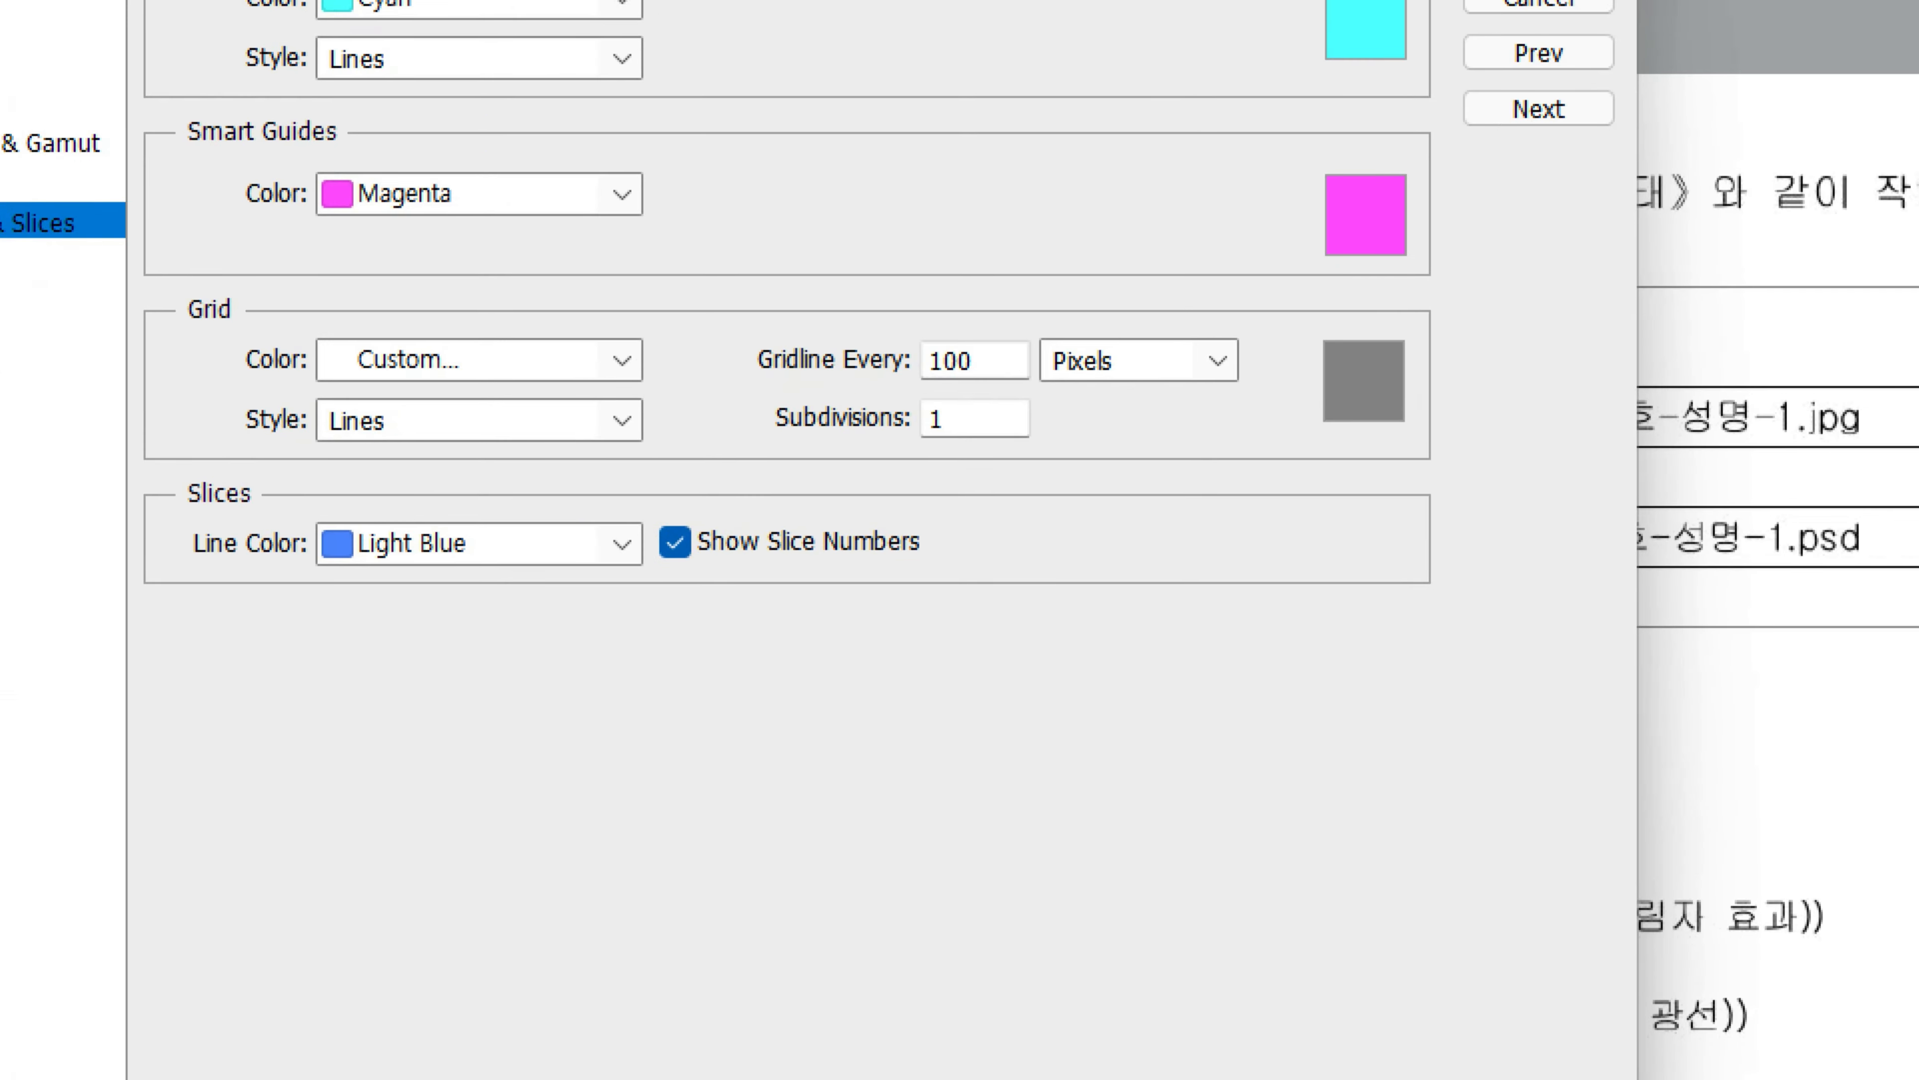
drag(913, 356, 1171, 359)
drag(896, 422, 1008, 422)
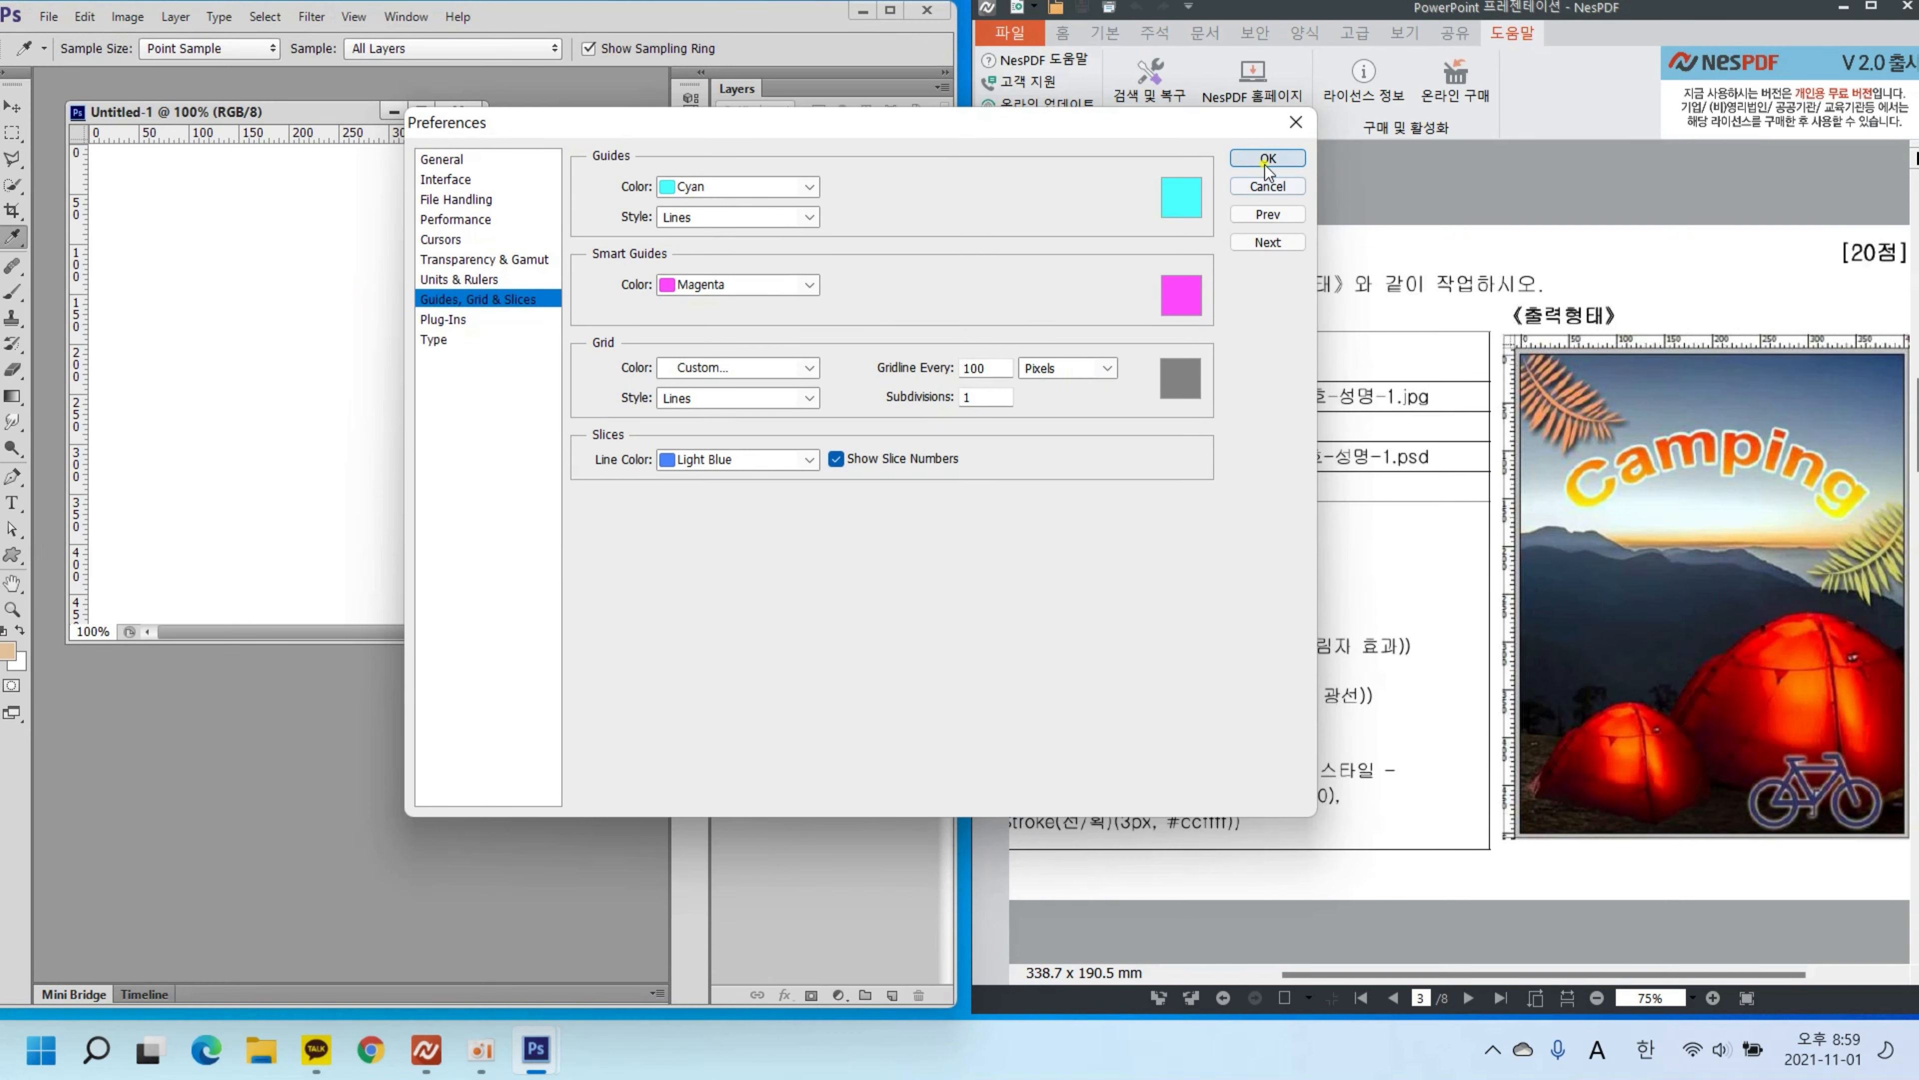
click(1268, 159)
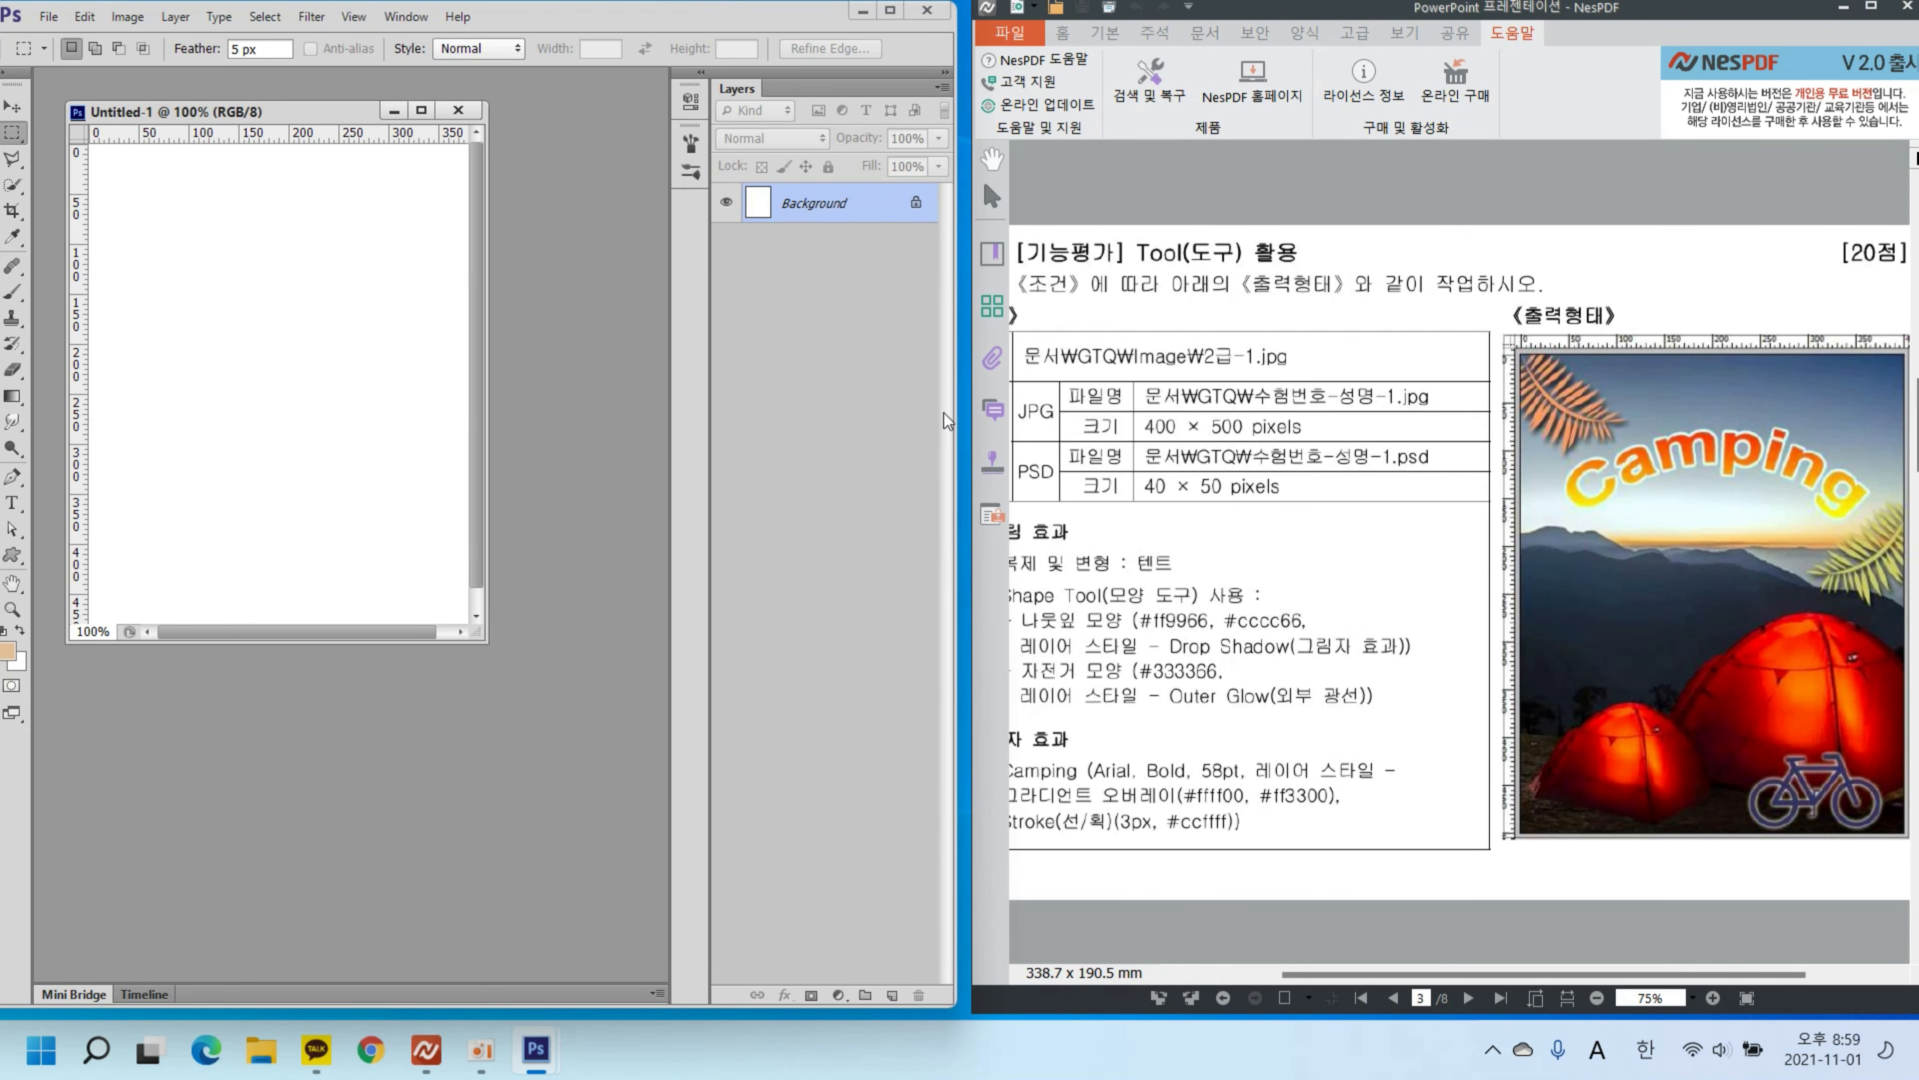
key(ctrl+apostrophe)
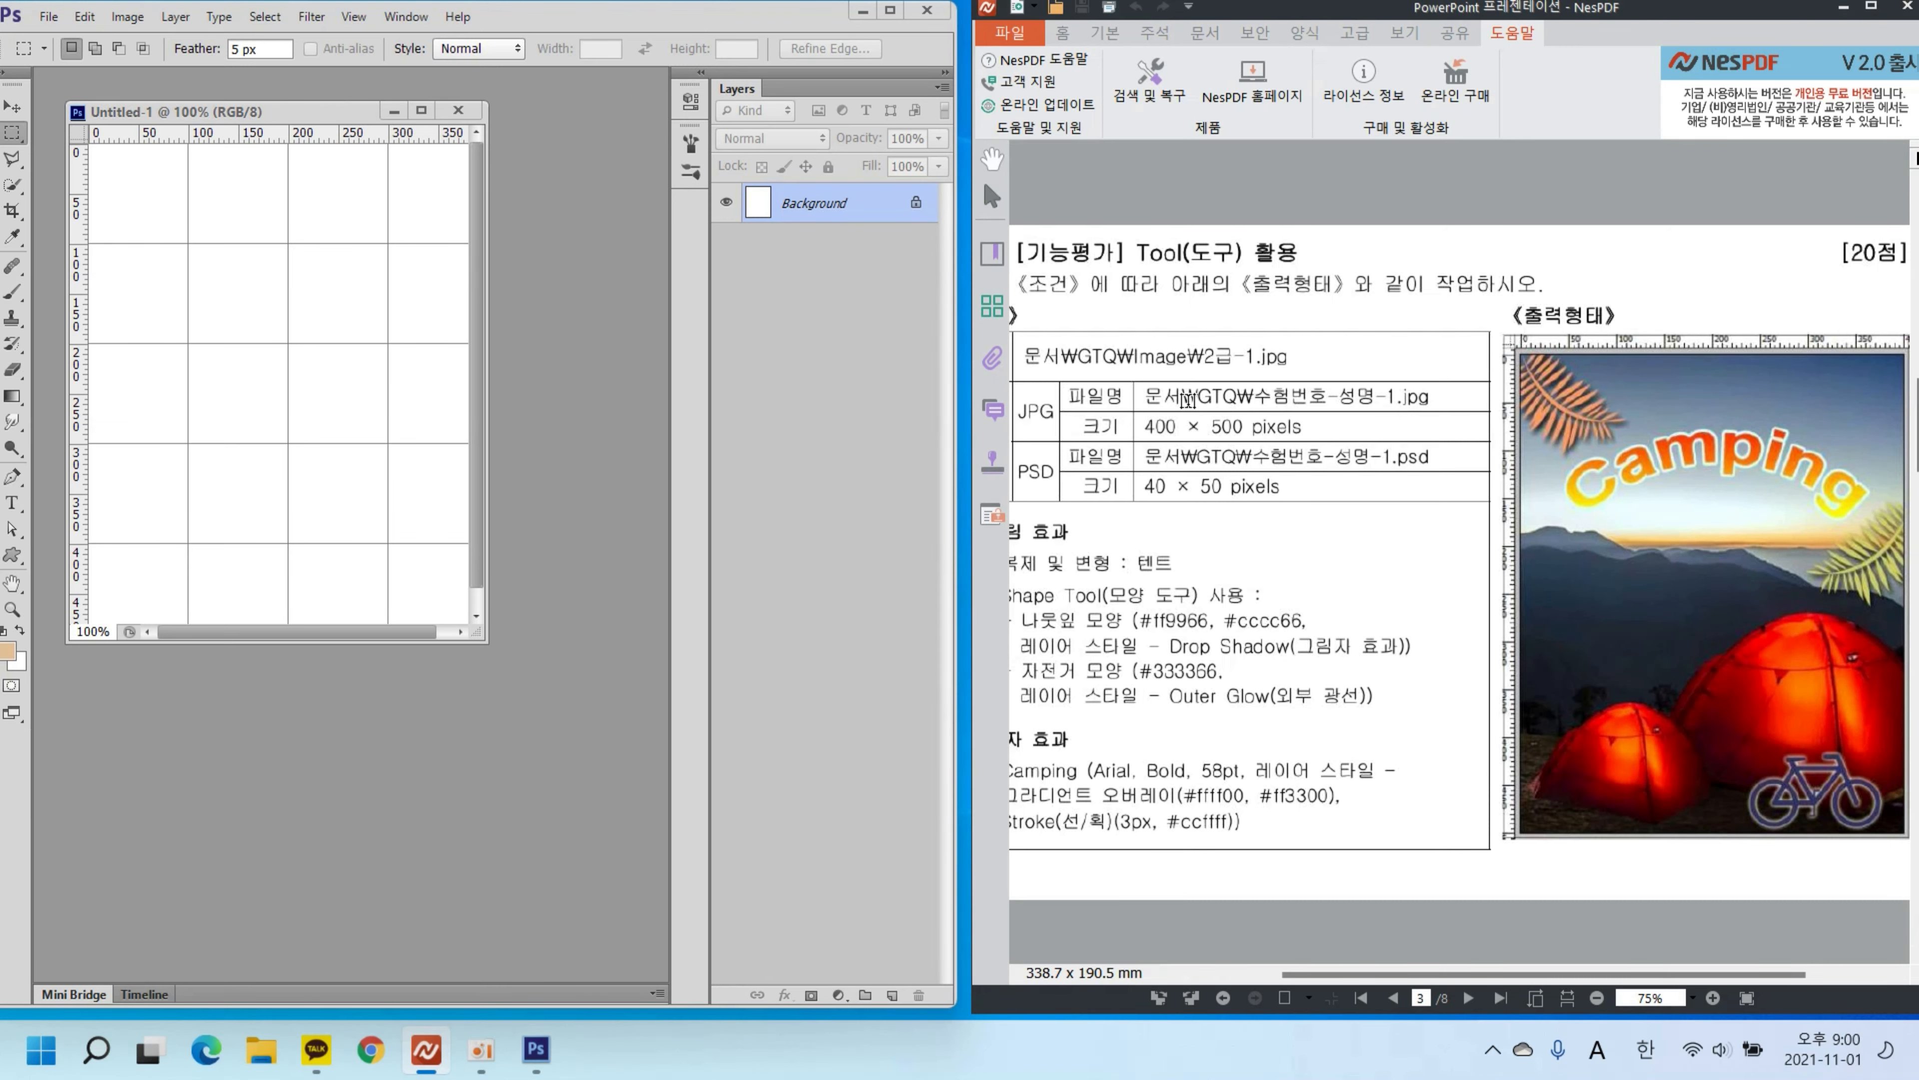
Step: Open the image 2급-1 from the Image folder inside the GTQ documents folder
scroll(1317, 940, left, 1)
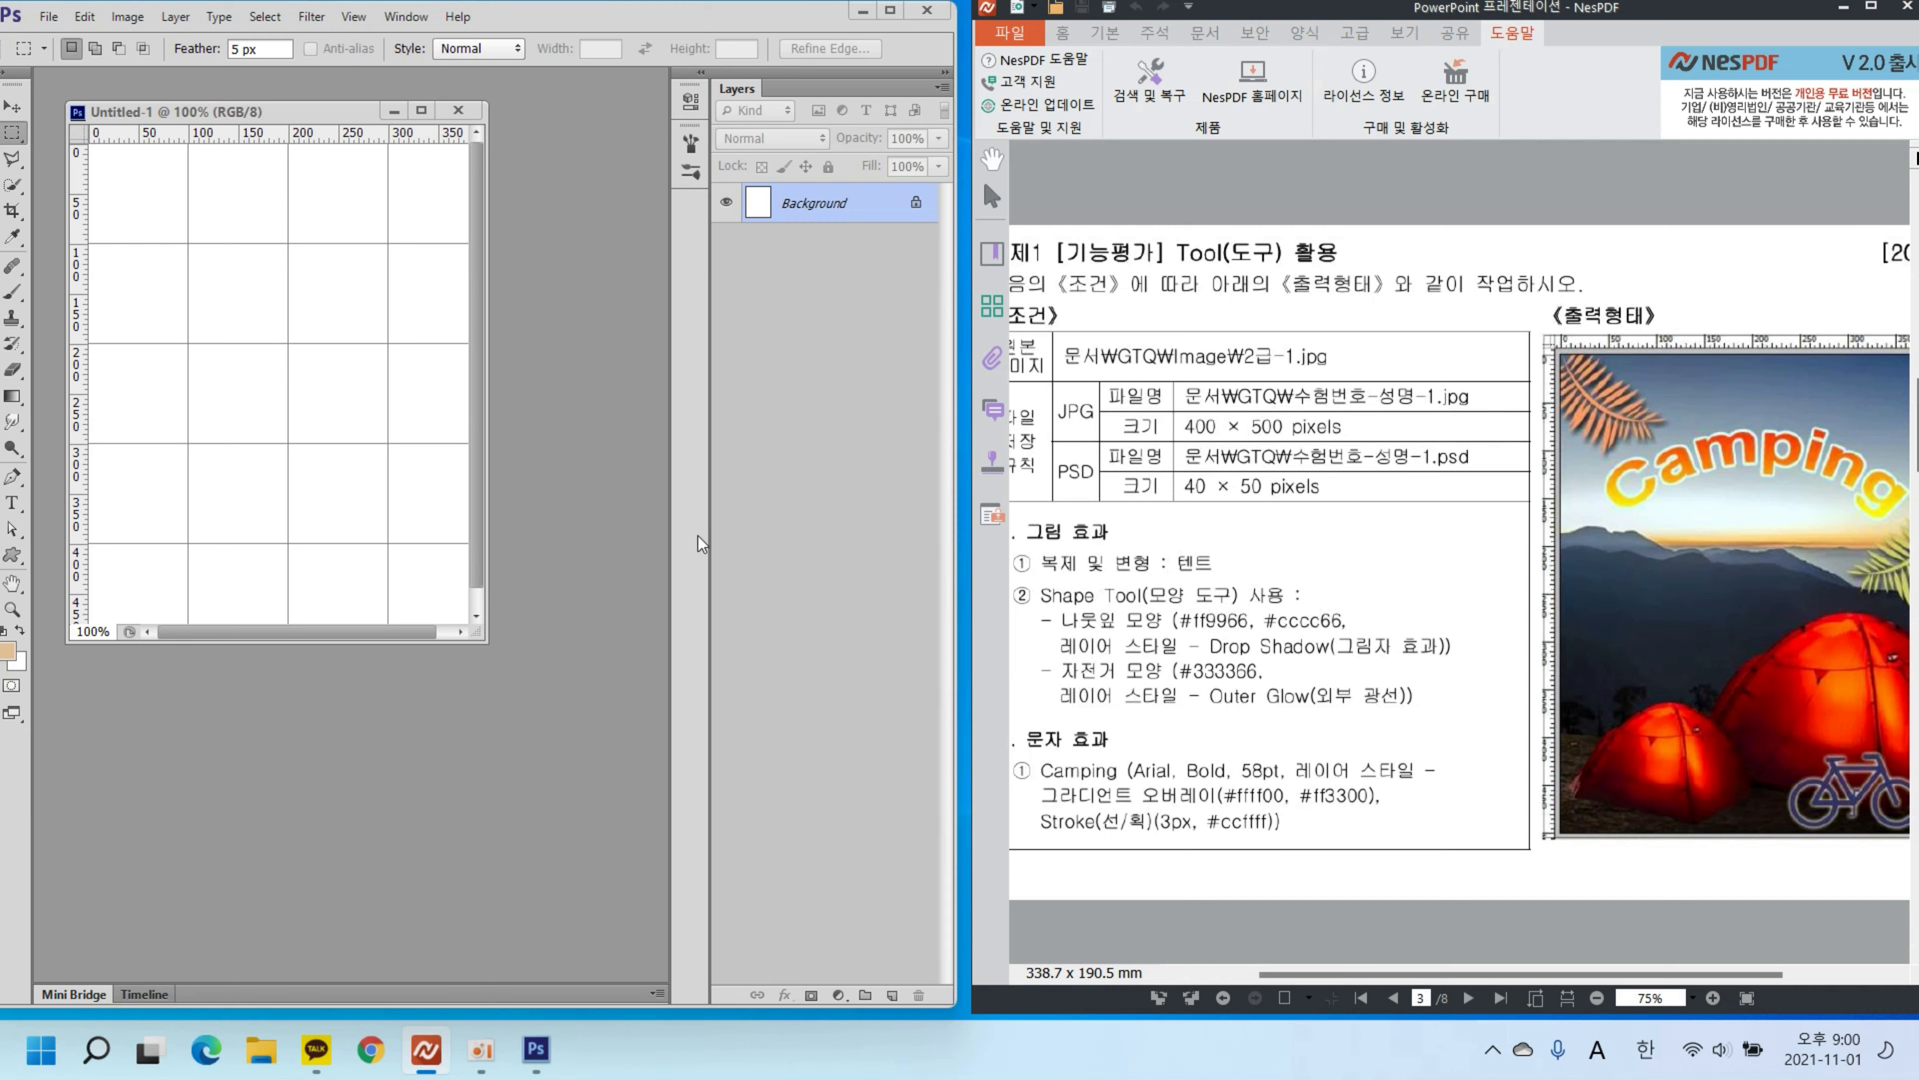
click(48, 17)
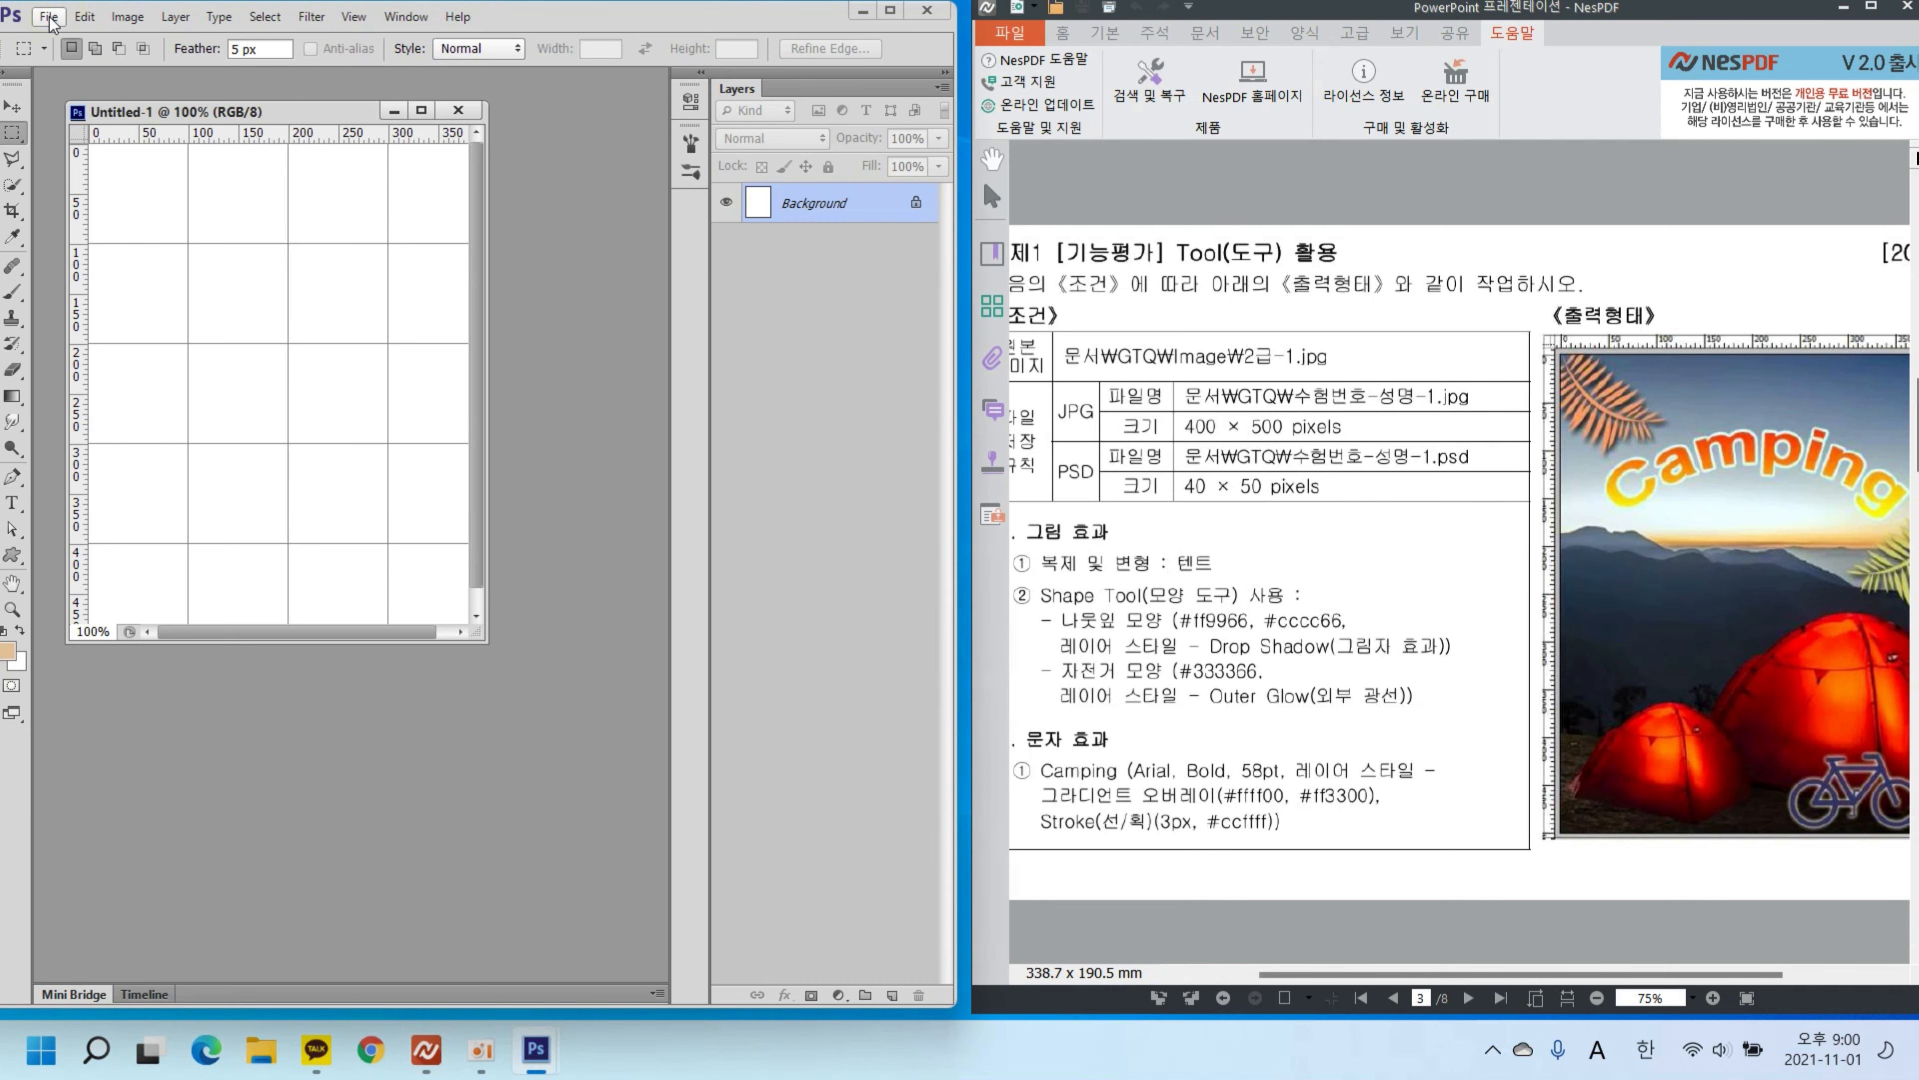
click(76, 66)
click(889, 217)
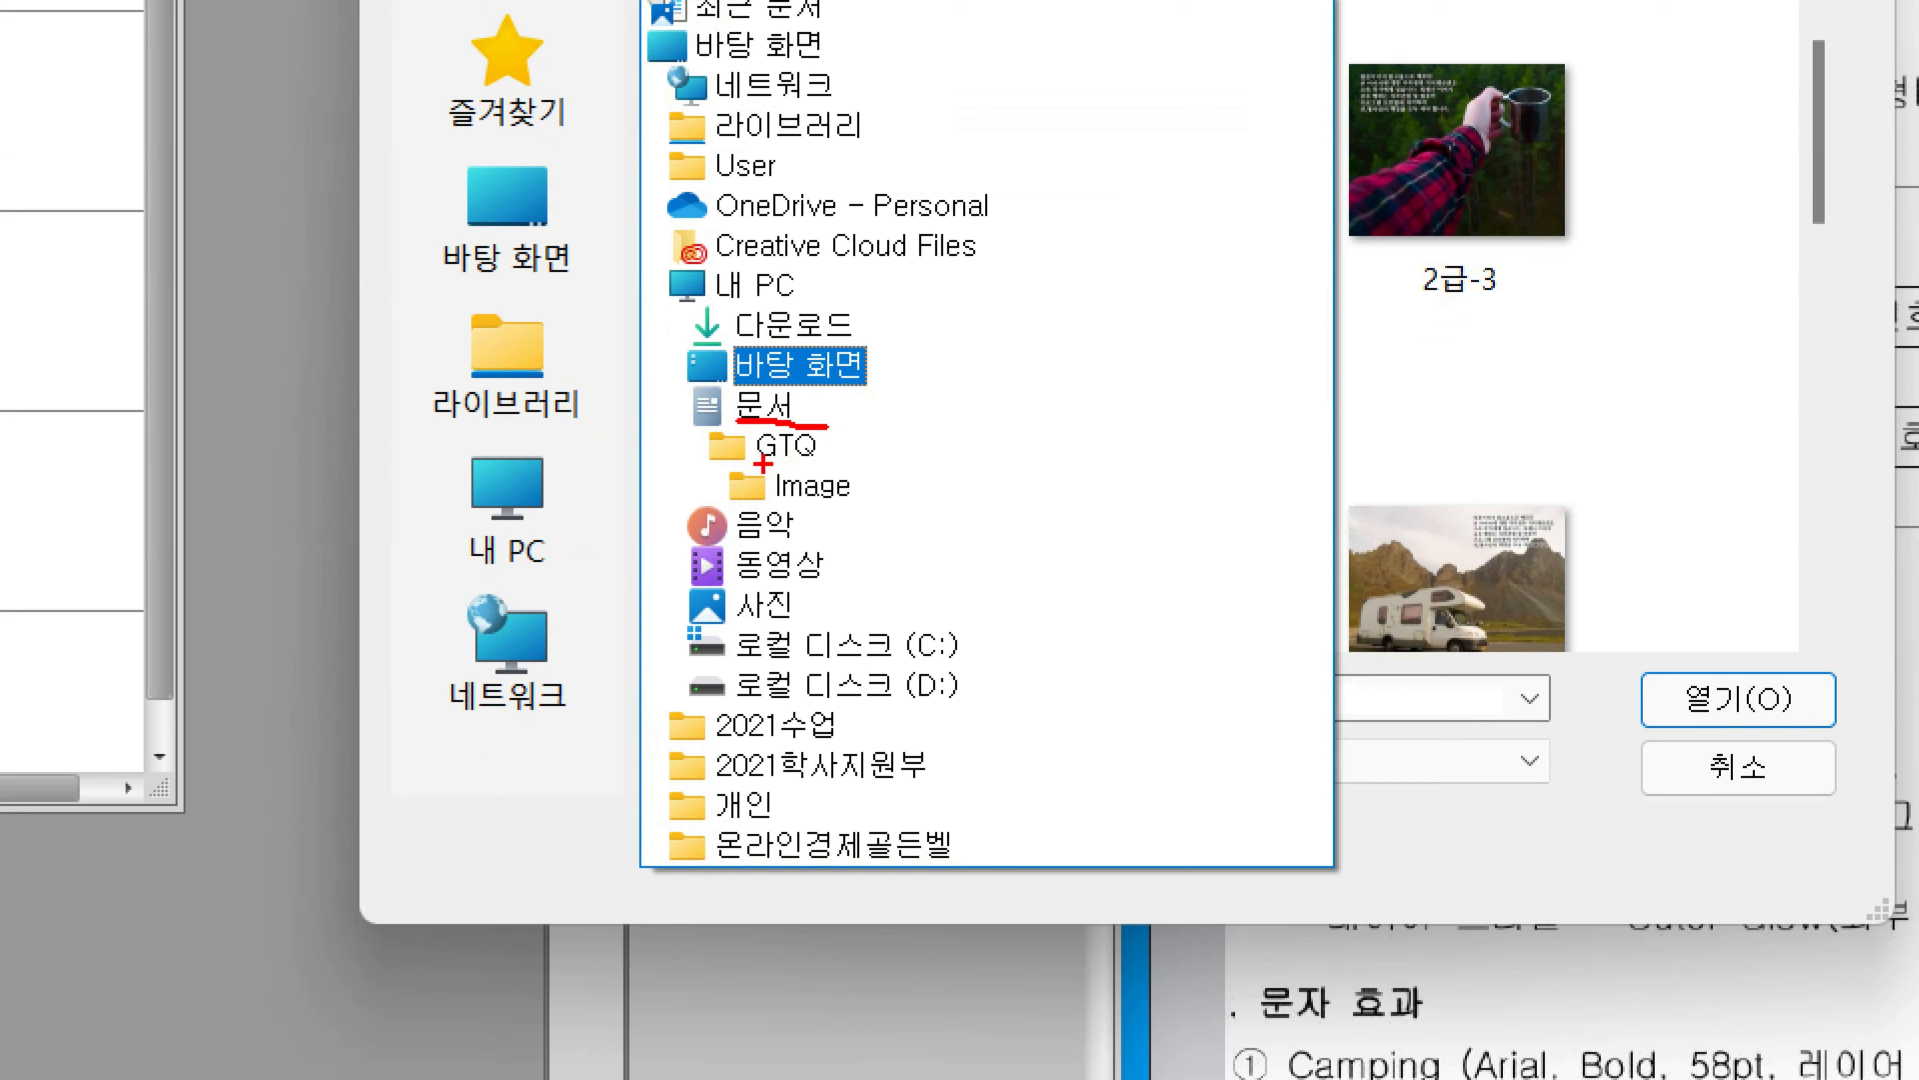
drag(763, 465, 877, 464)
drag(766, 507, 867, 507)
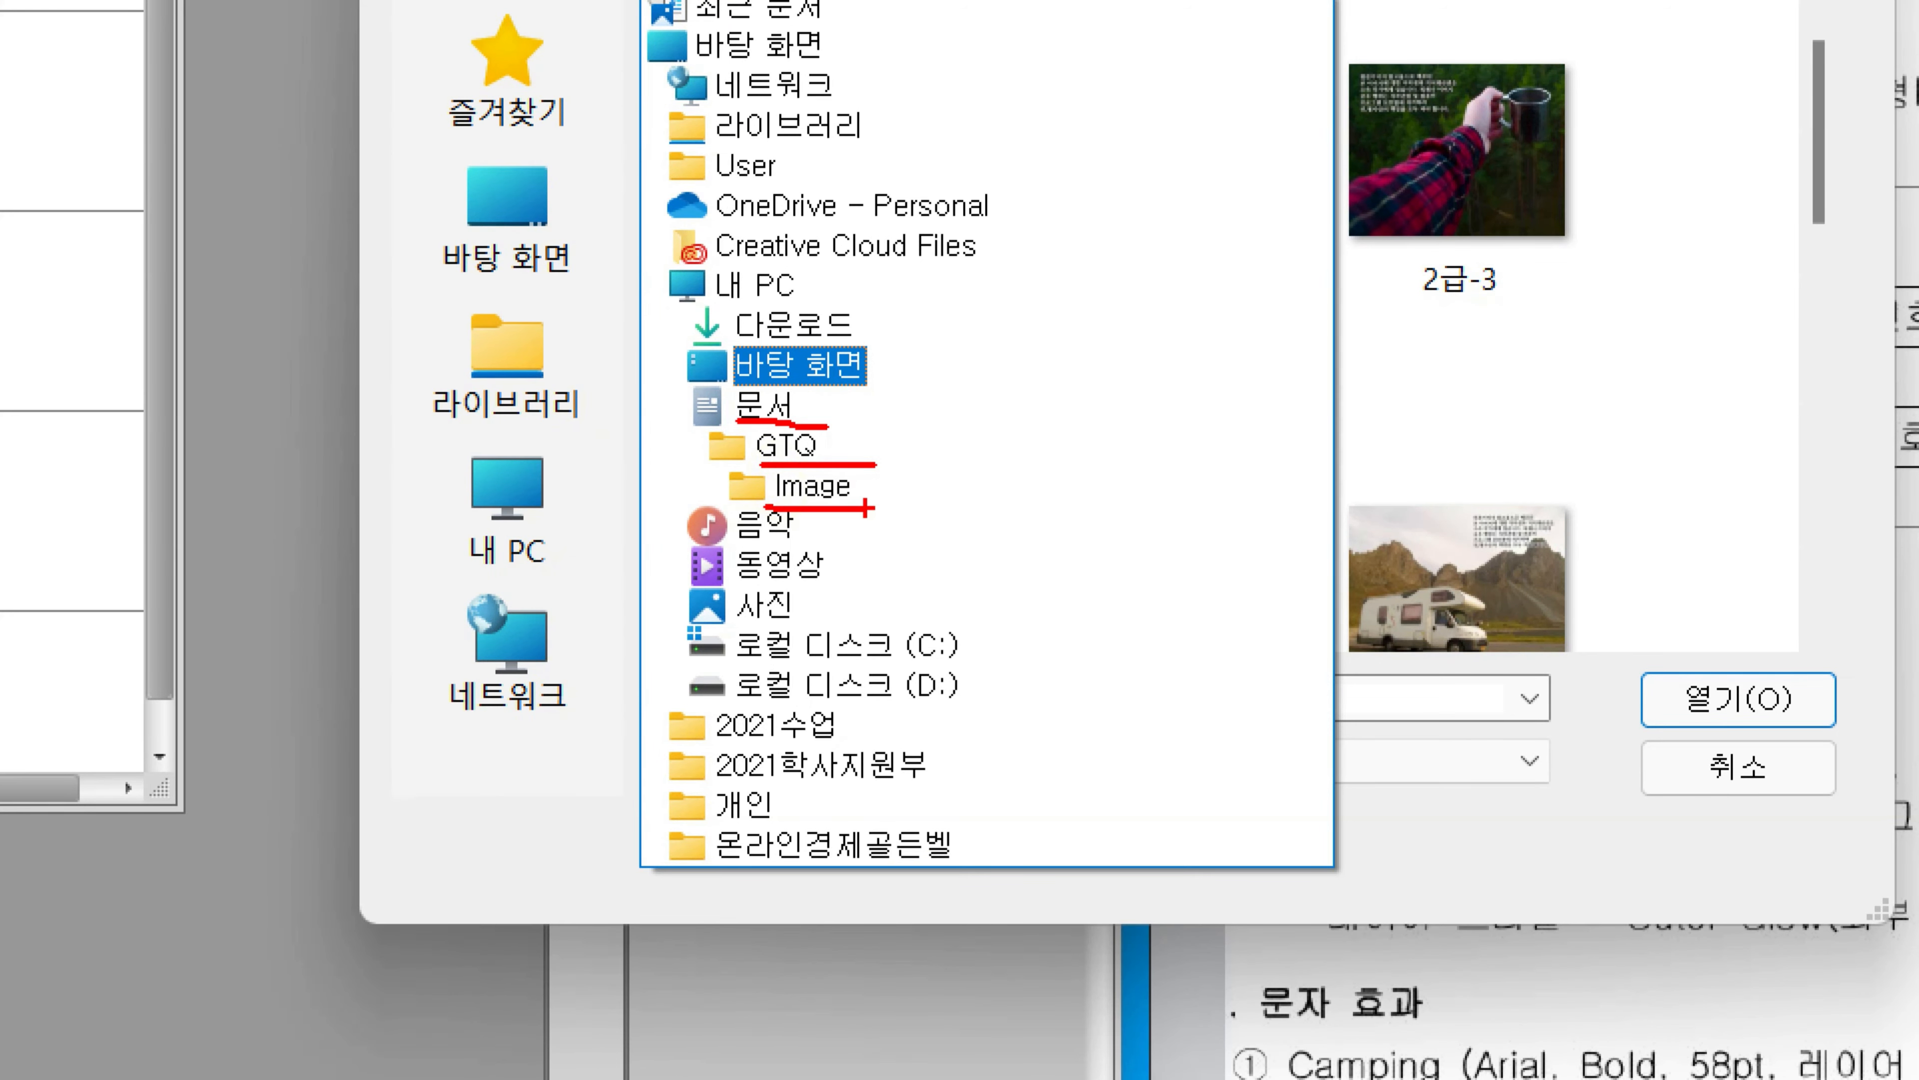
click(801, 486)
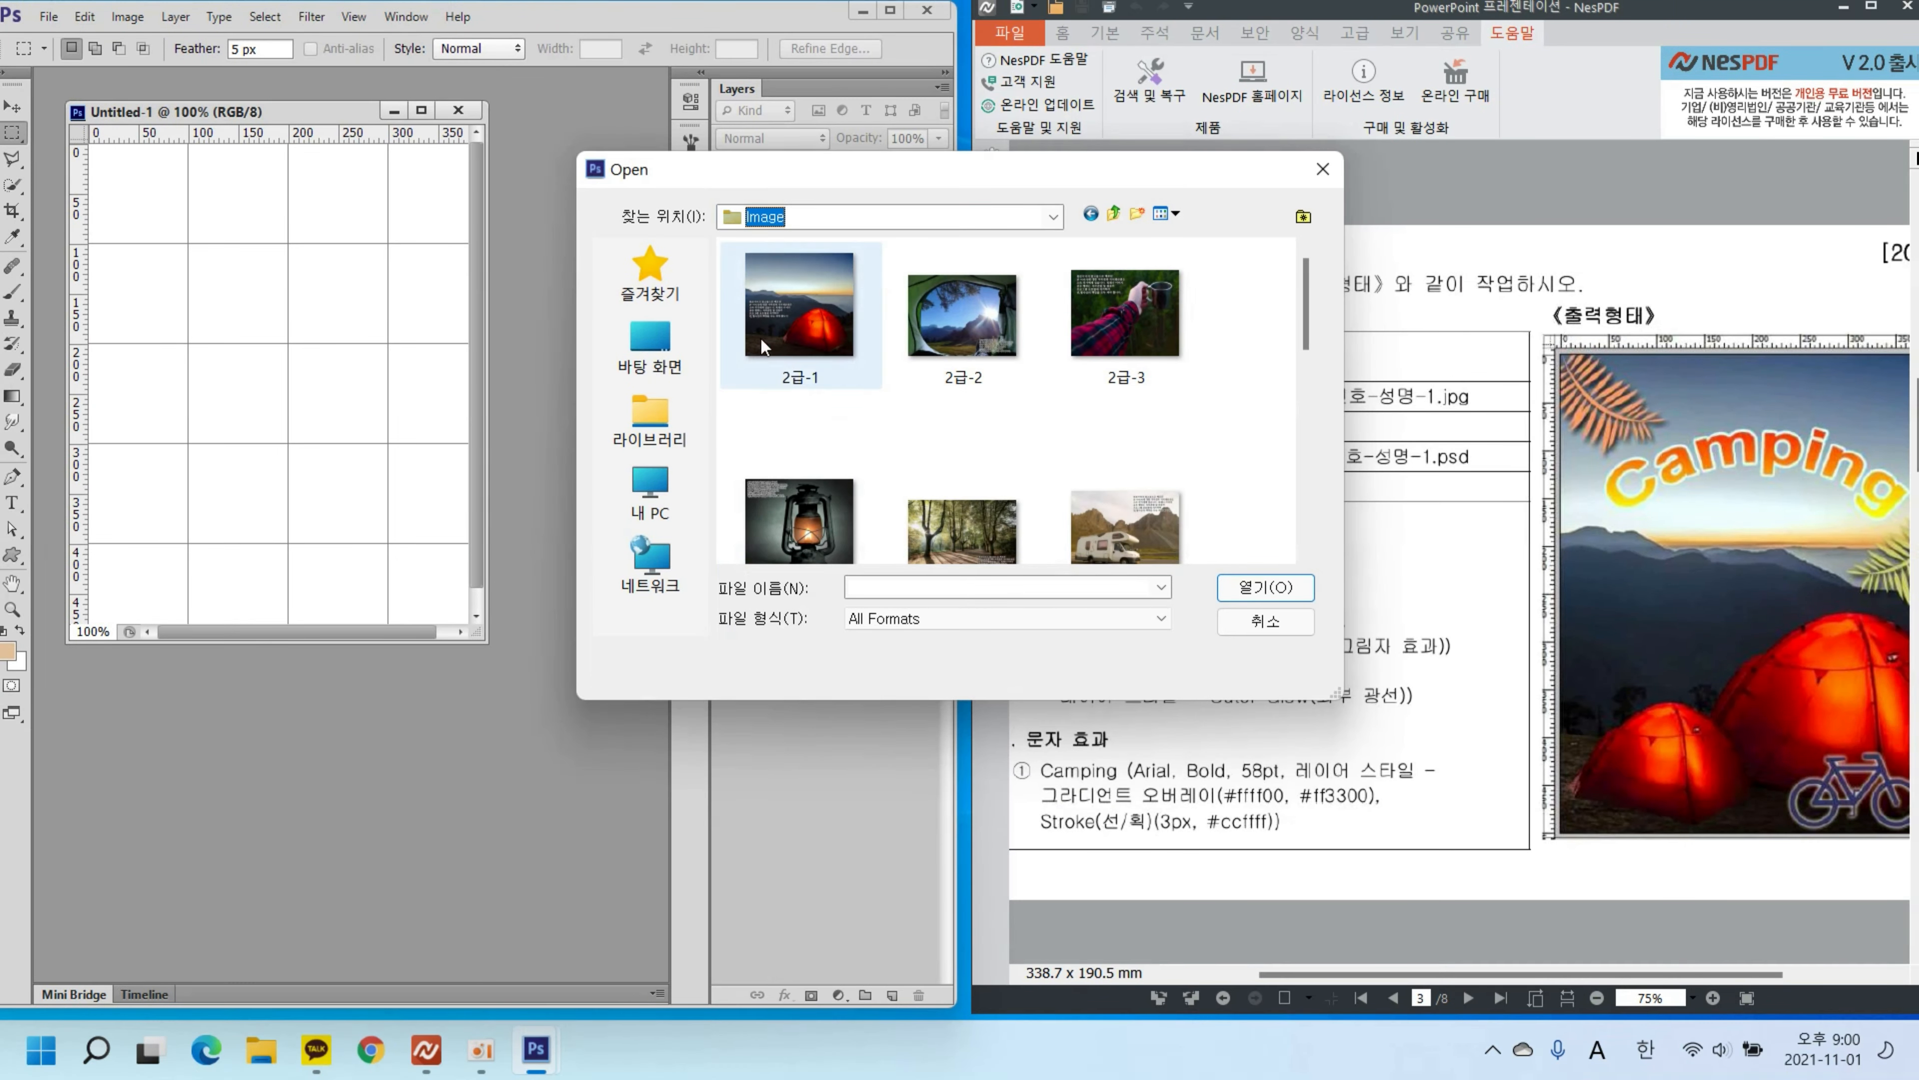
double_click(813, 315)
Step: Copy the tent photo into the Untitled-1 document with the Move tool and enlarge that document's window
click(12, 106)
drag(386, 136, 394, 463)
drag(471, 703, 270, 331)
click(718, 433)
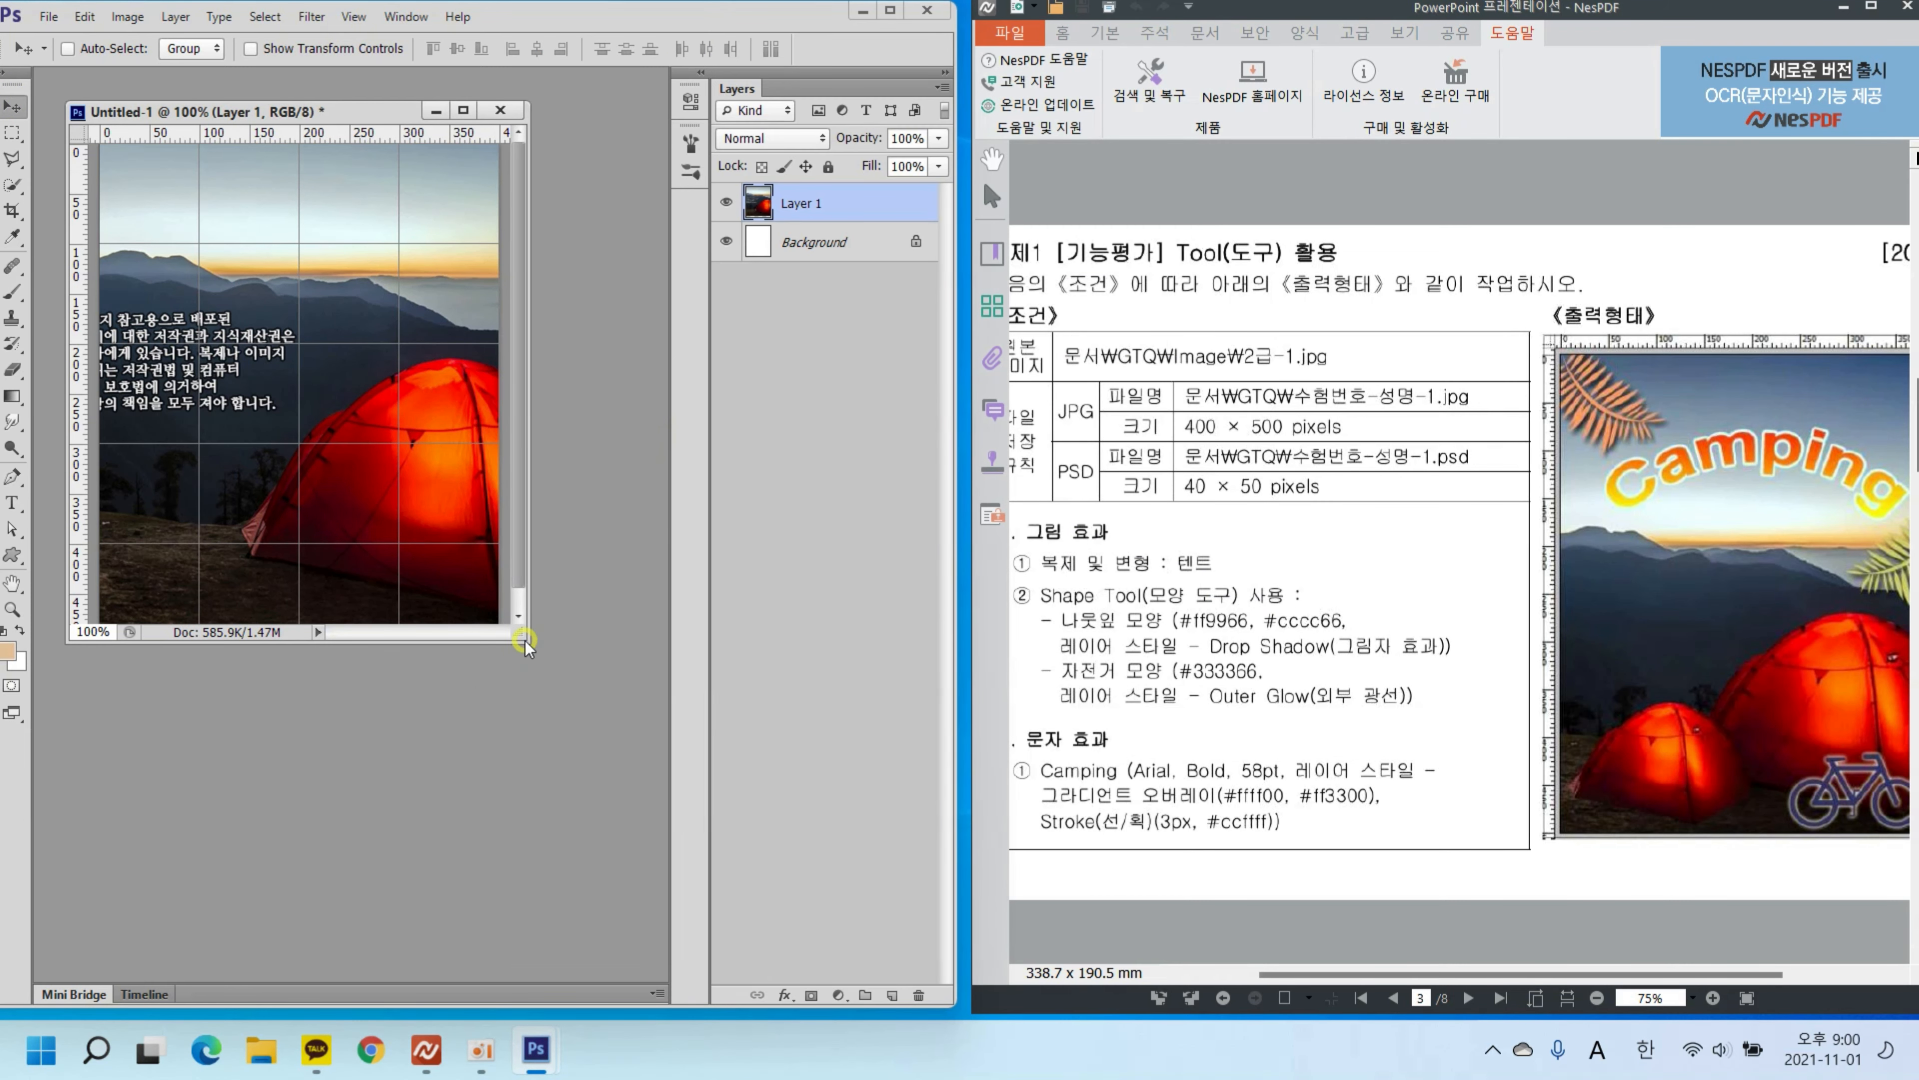
drag(525, 642, 626, 819)
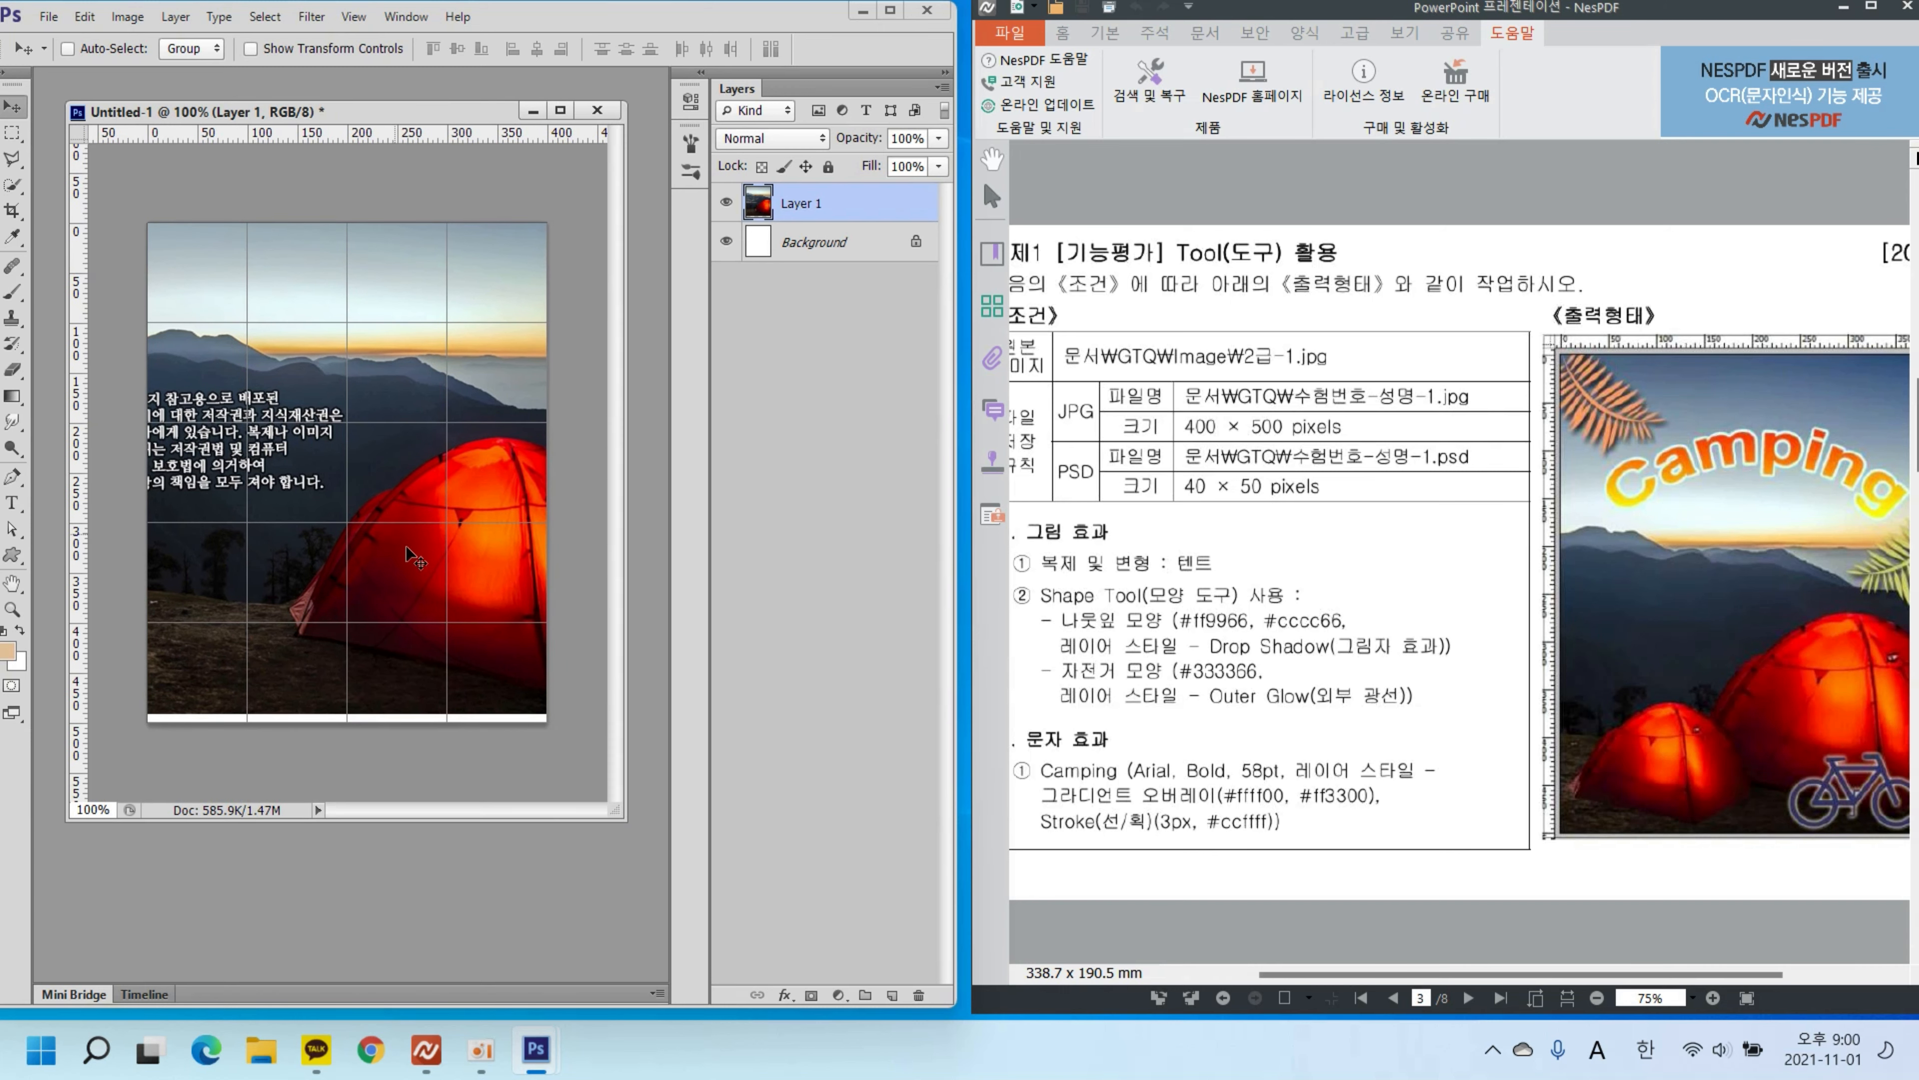
Step: Scale the photo layer to about 86.73% width and 83.67% height with Free Transform, matching the reference composition on the grid
click(1684, 18)
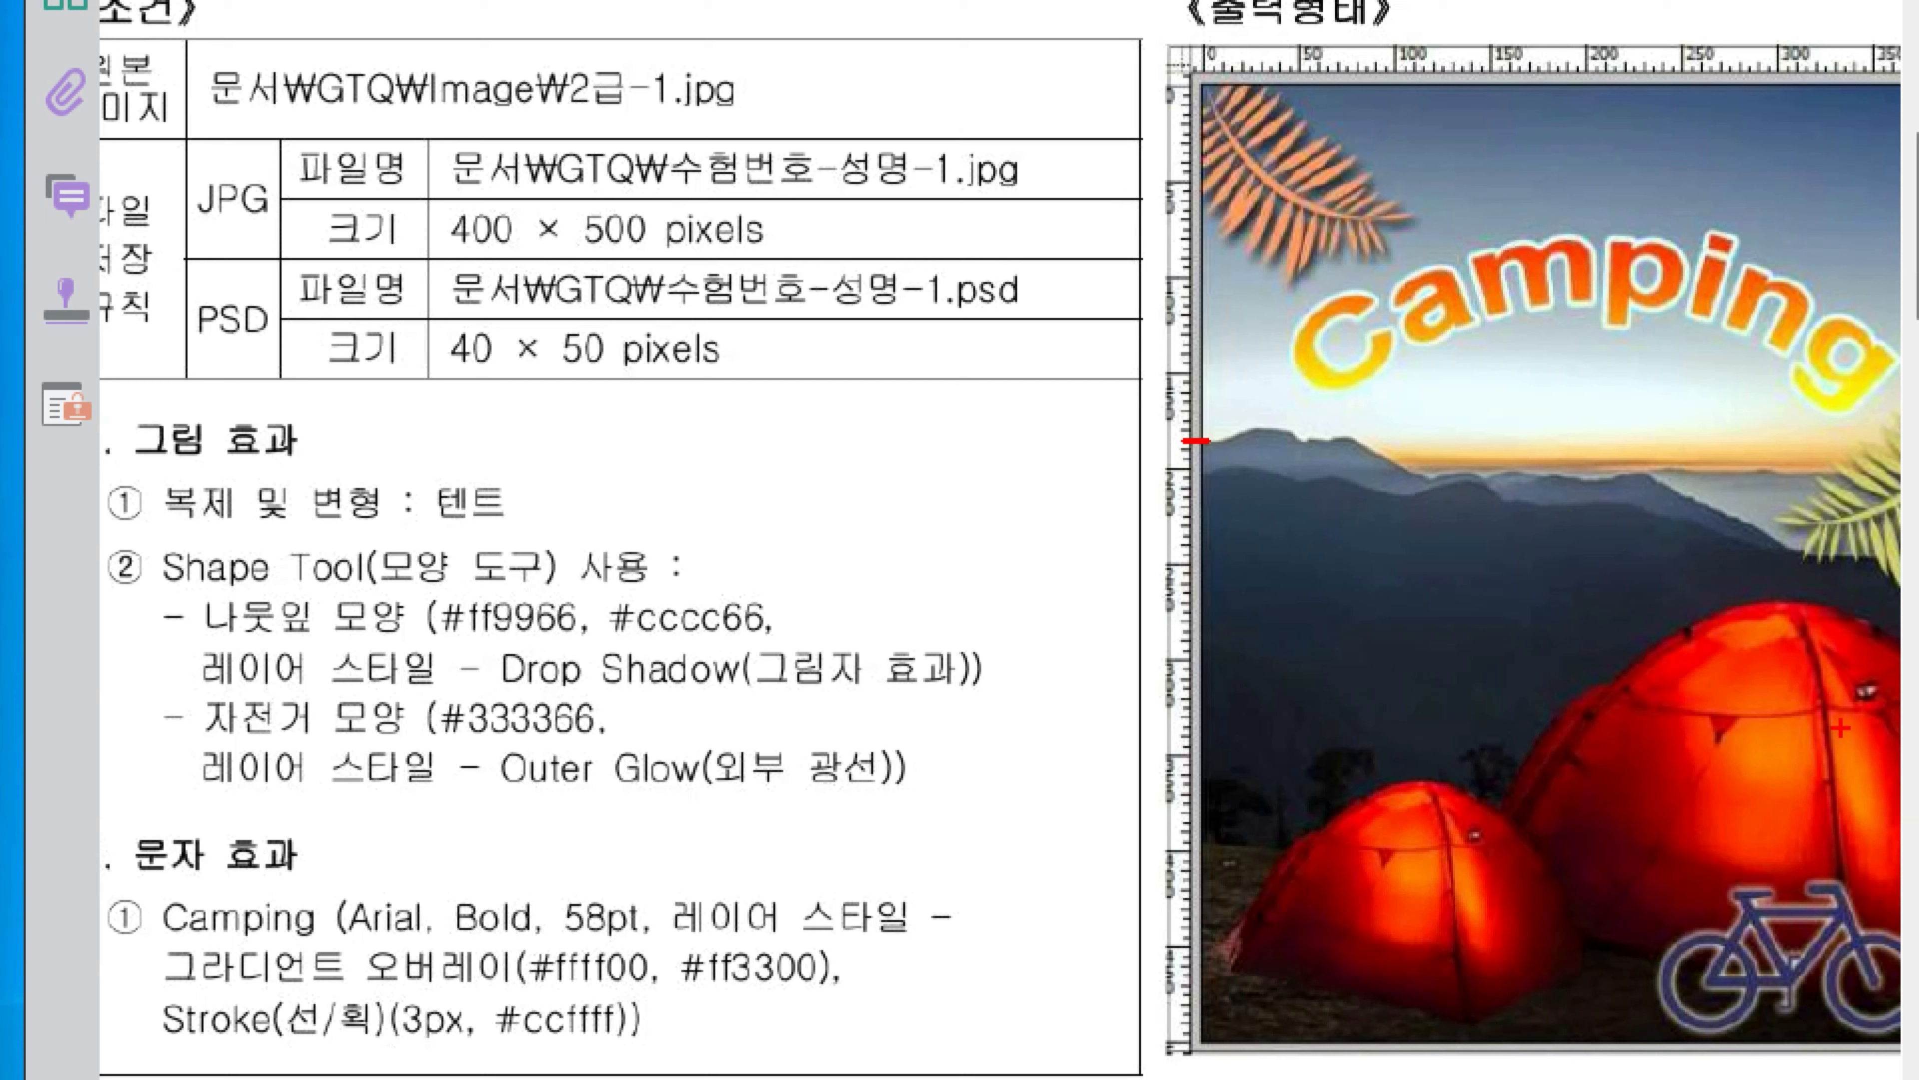
mouse_move(1912, 688)
mouse_down()
mouse_move(1826, 768)
mouse_move(1897, 875)
mouse_move(1886, 718)
mouse_up()
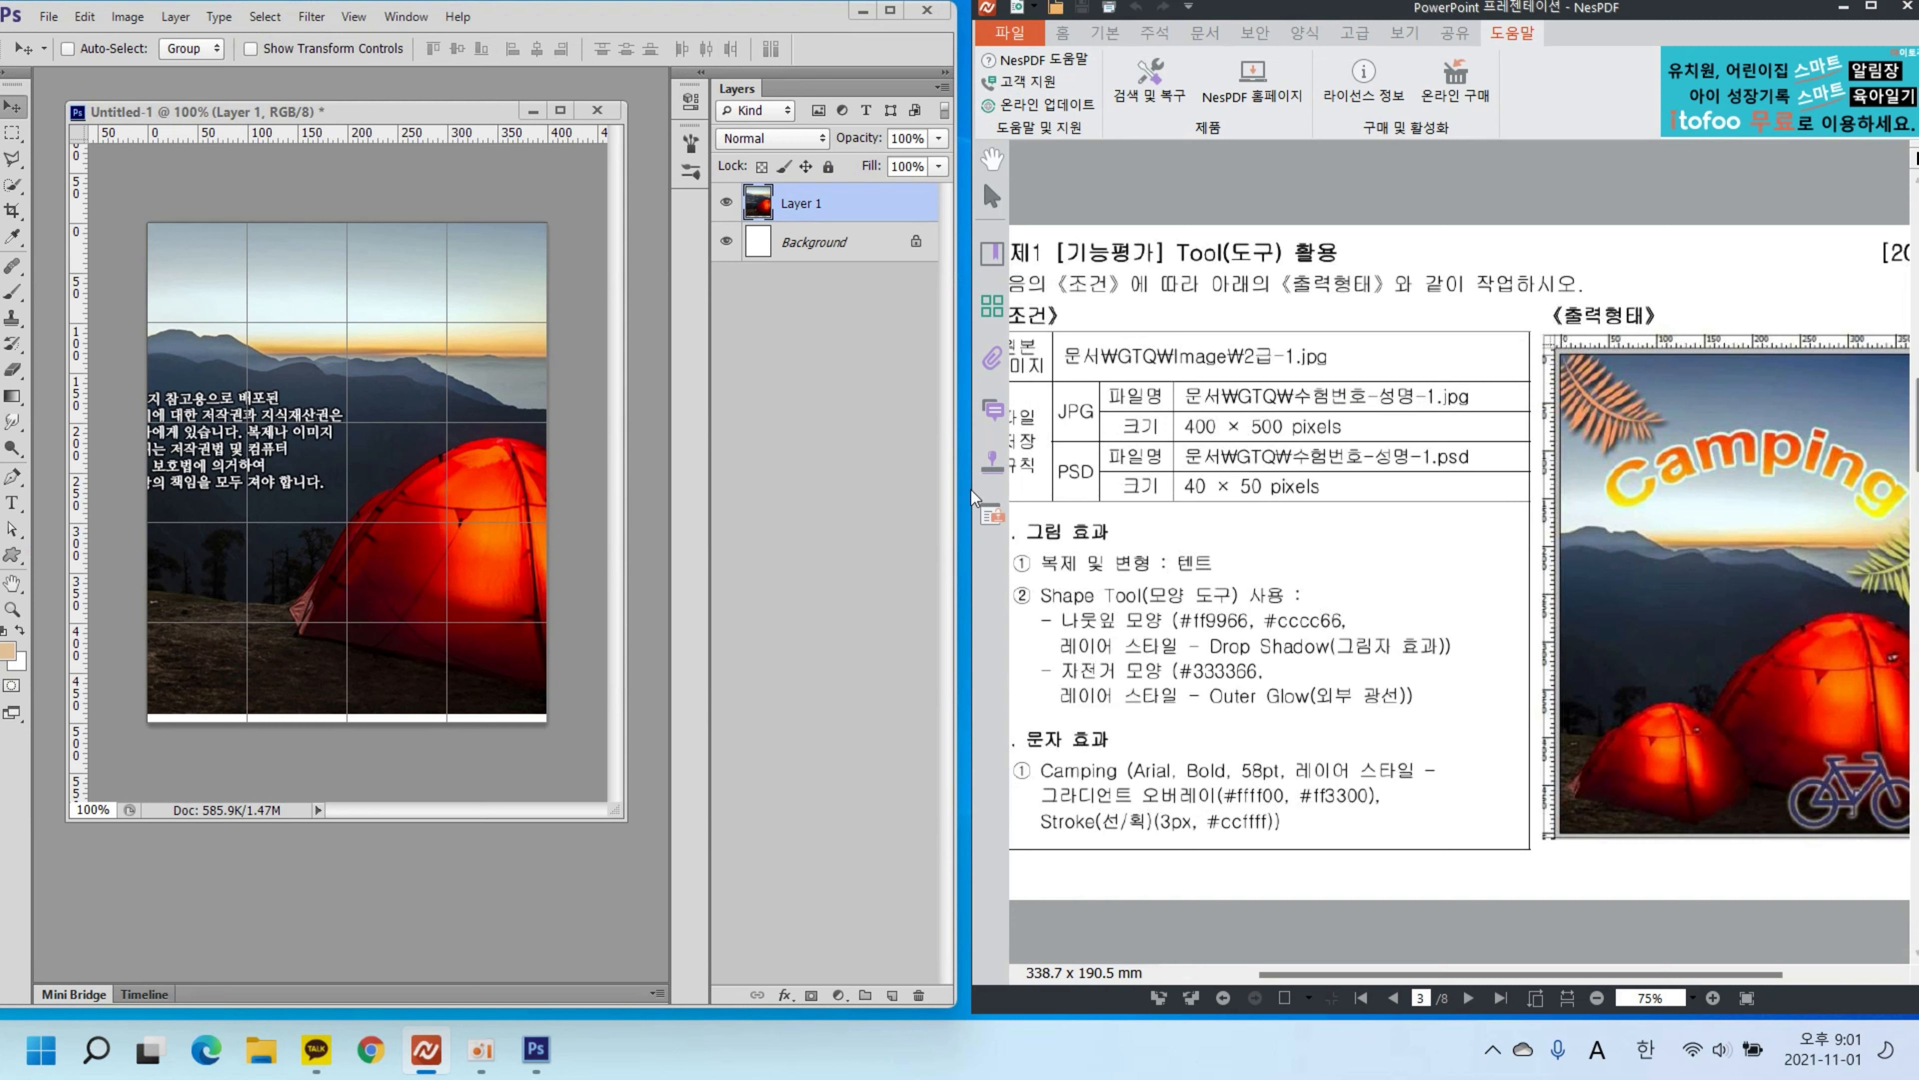
drag(615, 814, 647, 863)
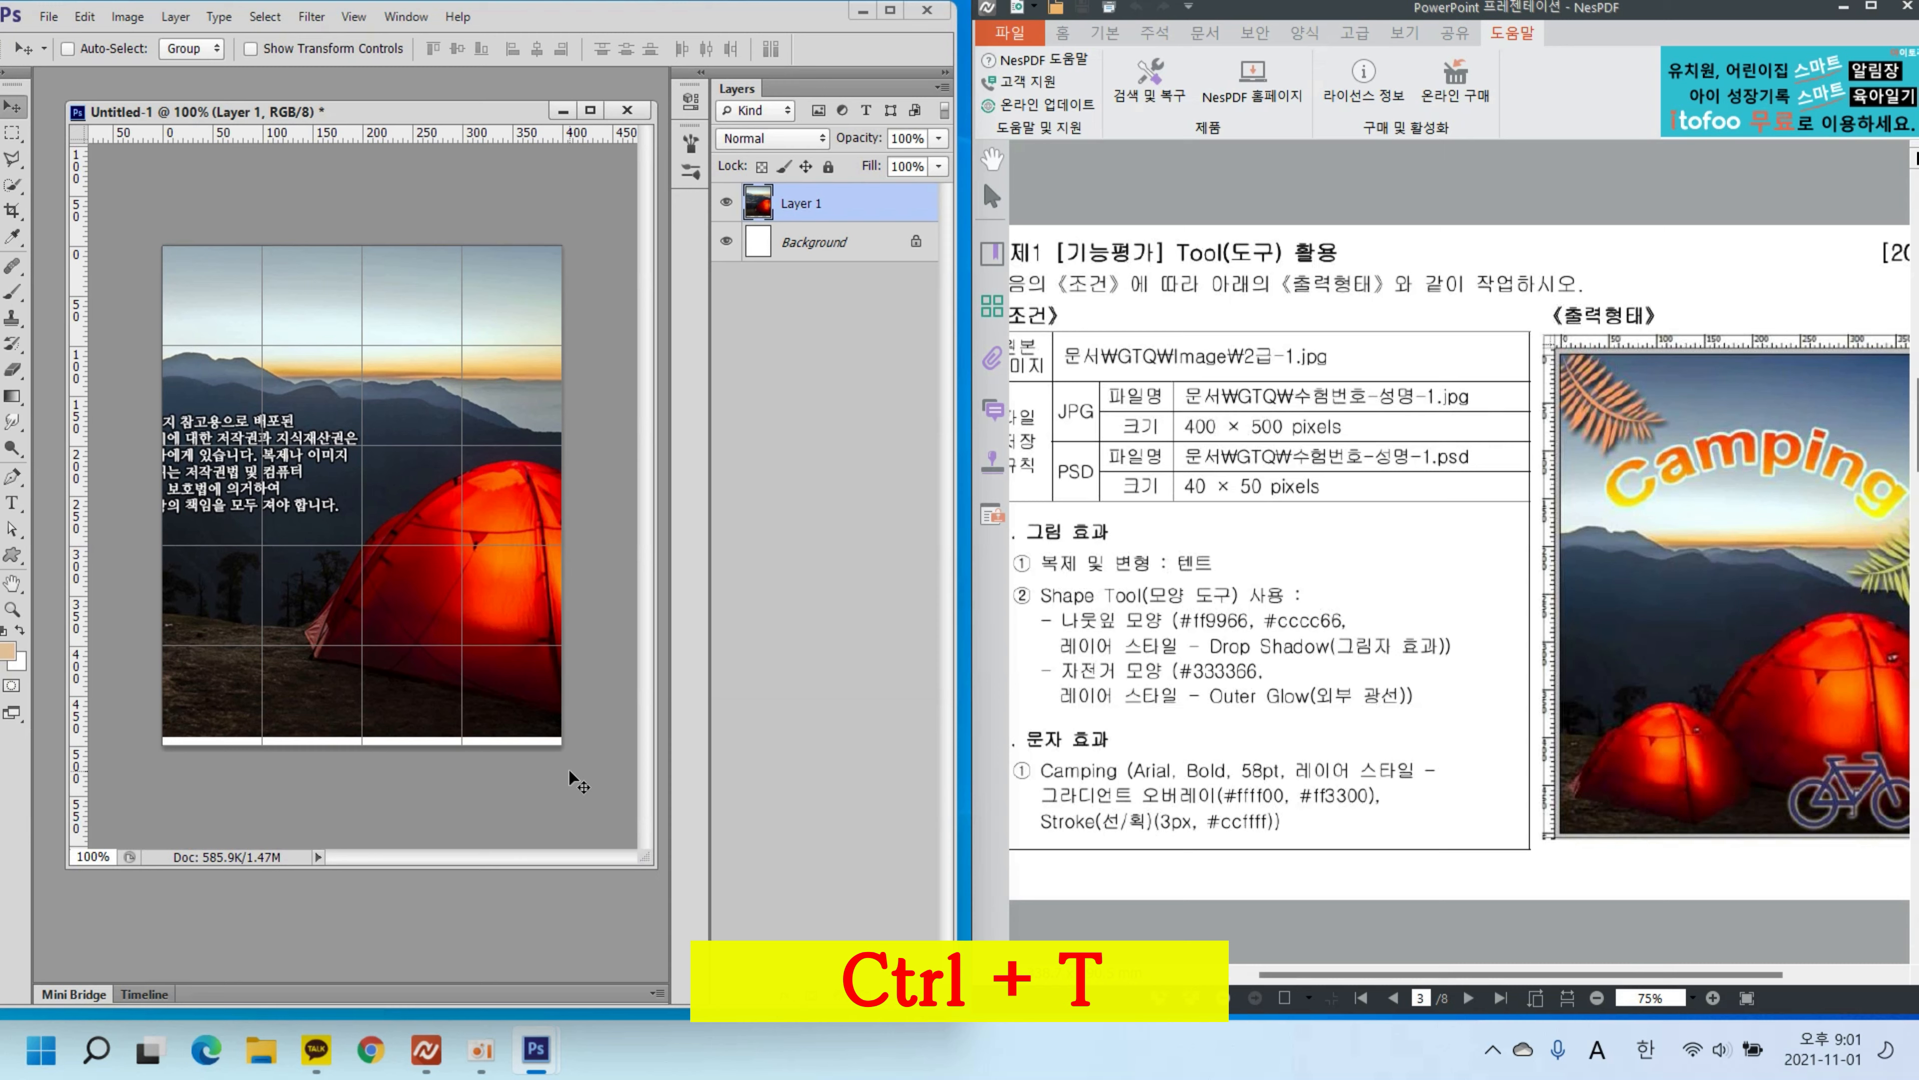
key(ctrl+t)
mouse_move(159, 289)
mouse_down()
mouse_move(248, 348)
mouse_move(158, 327)
mouse_up()
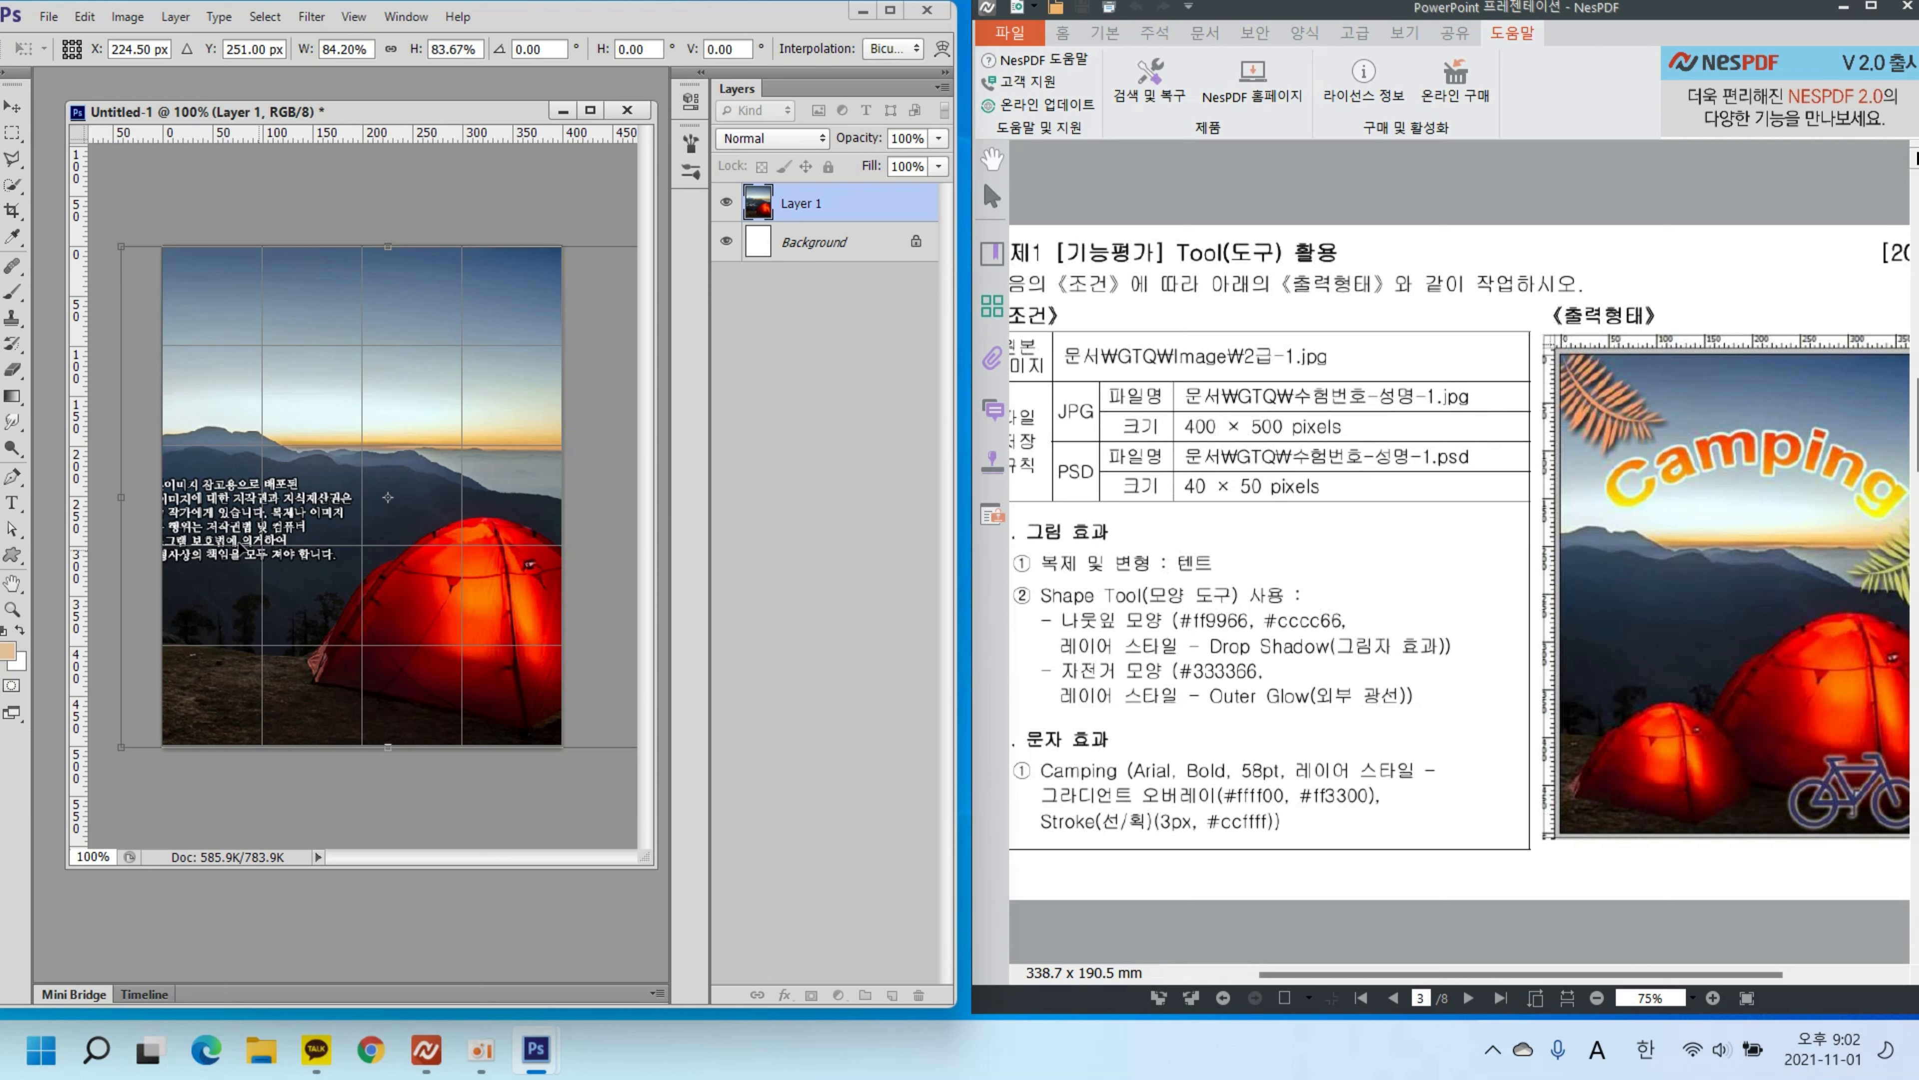
drag(119, 493, 104, 492)
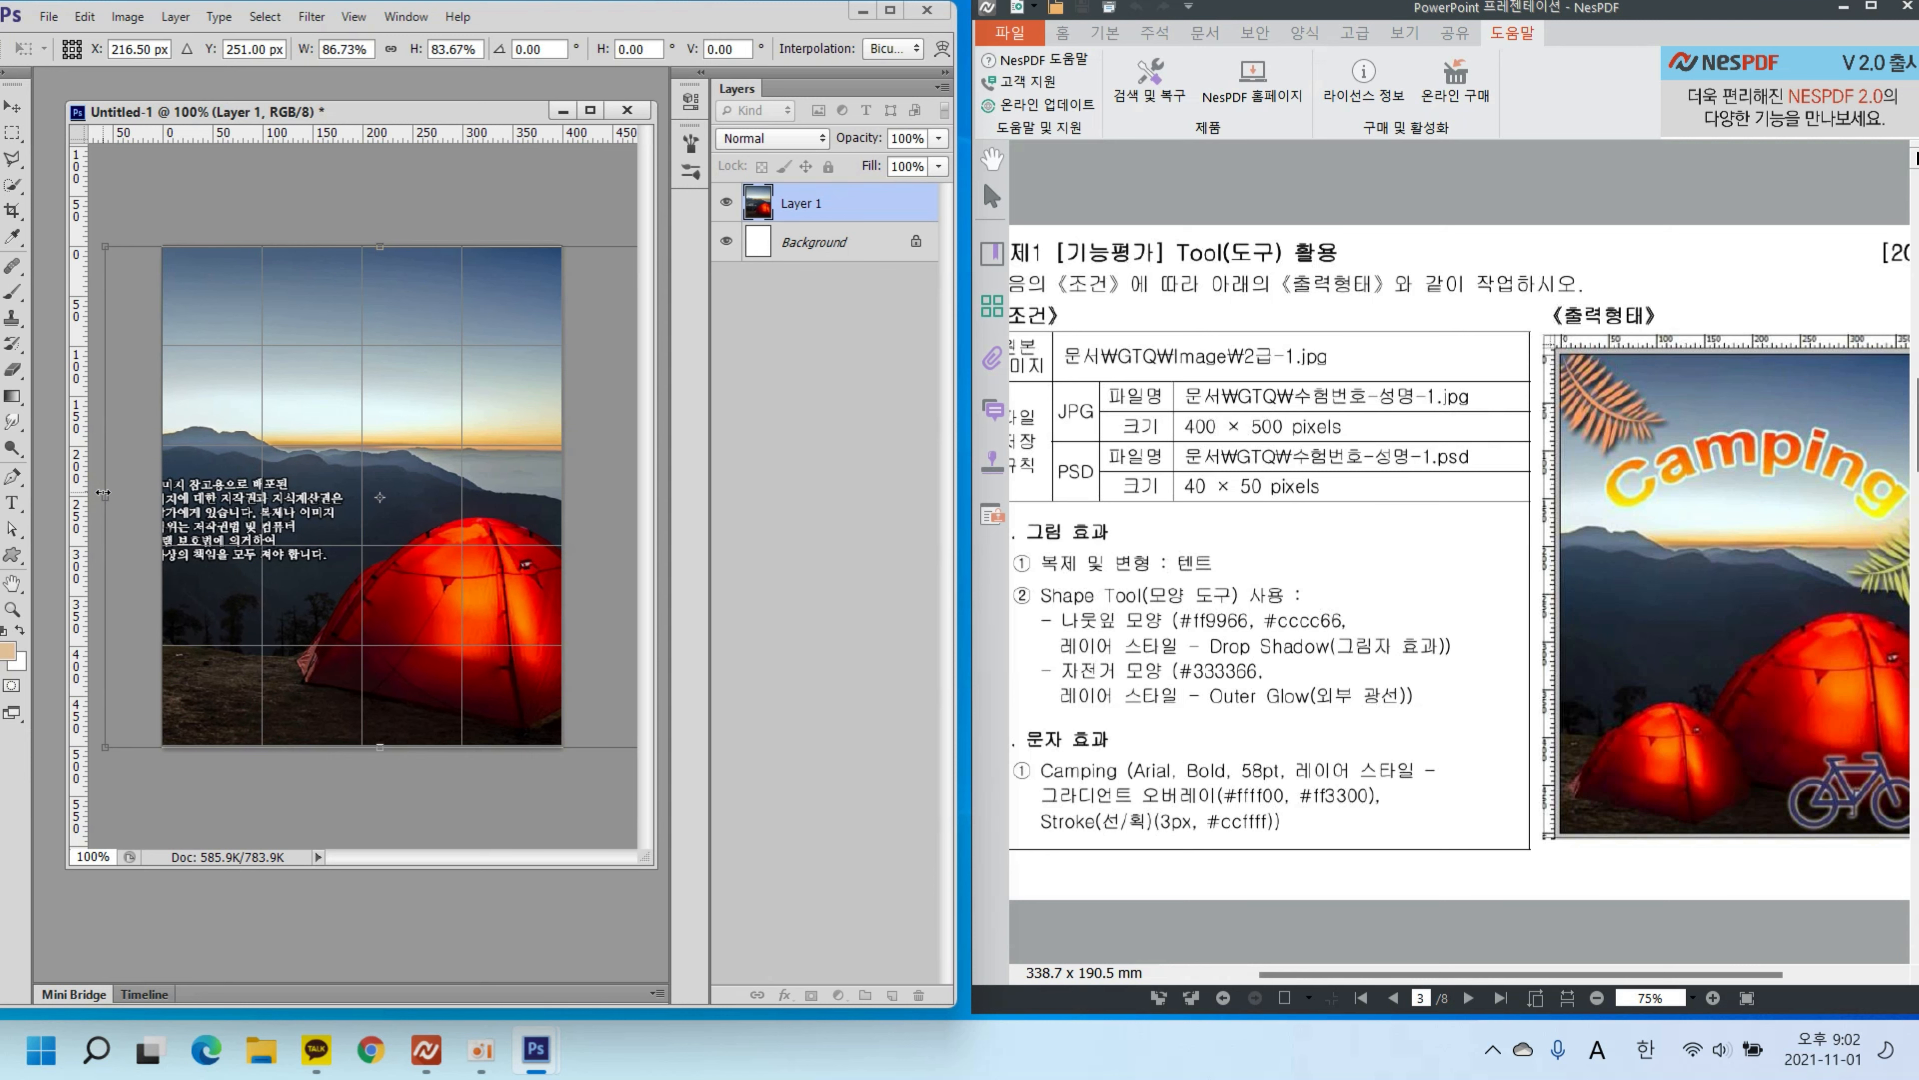
key(Return)
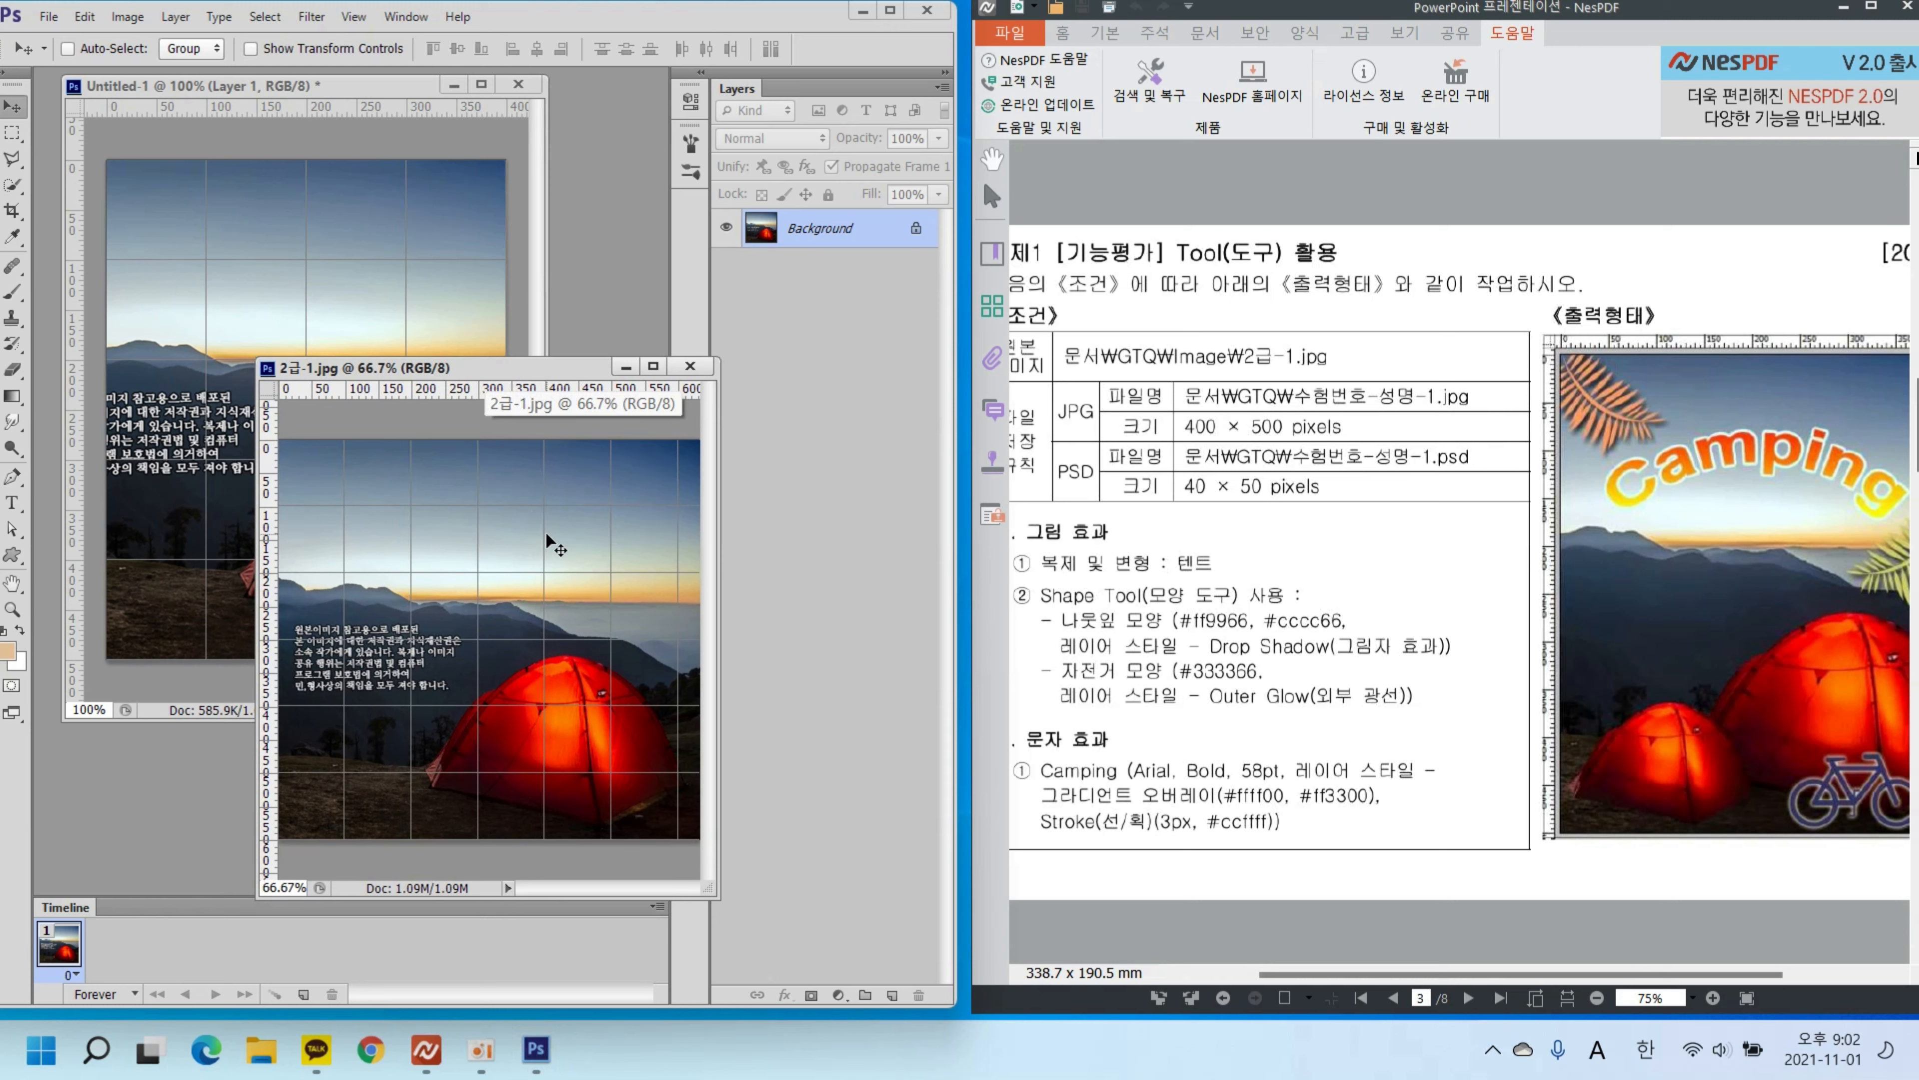
Step: Hide the grid on 2급-1.jpg and select the whole tent with the Quick Selection tool
key(ctrl+apostrophe)
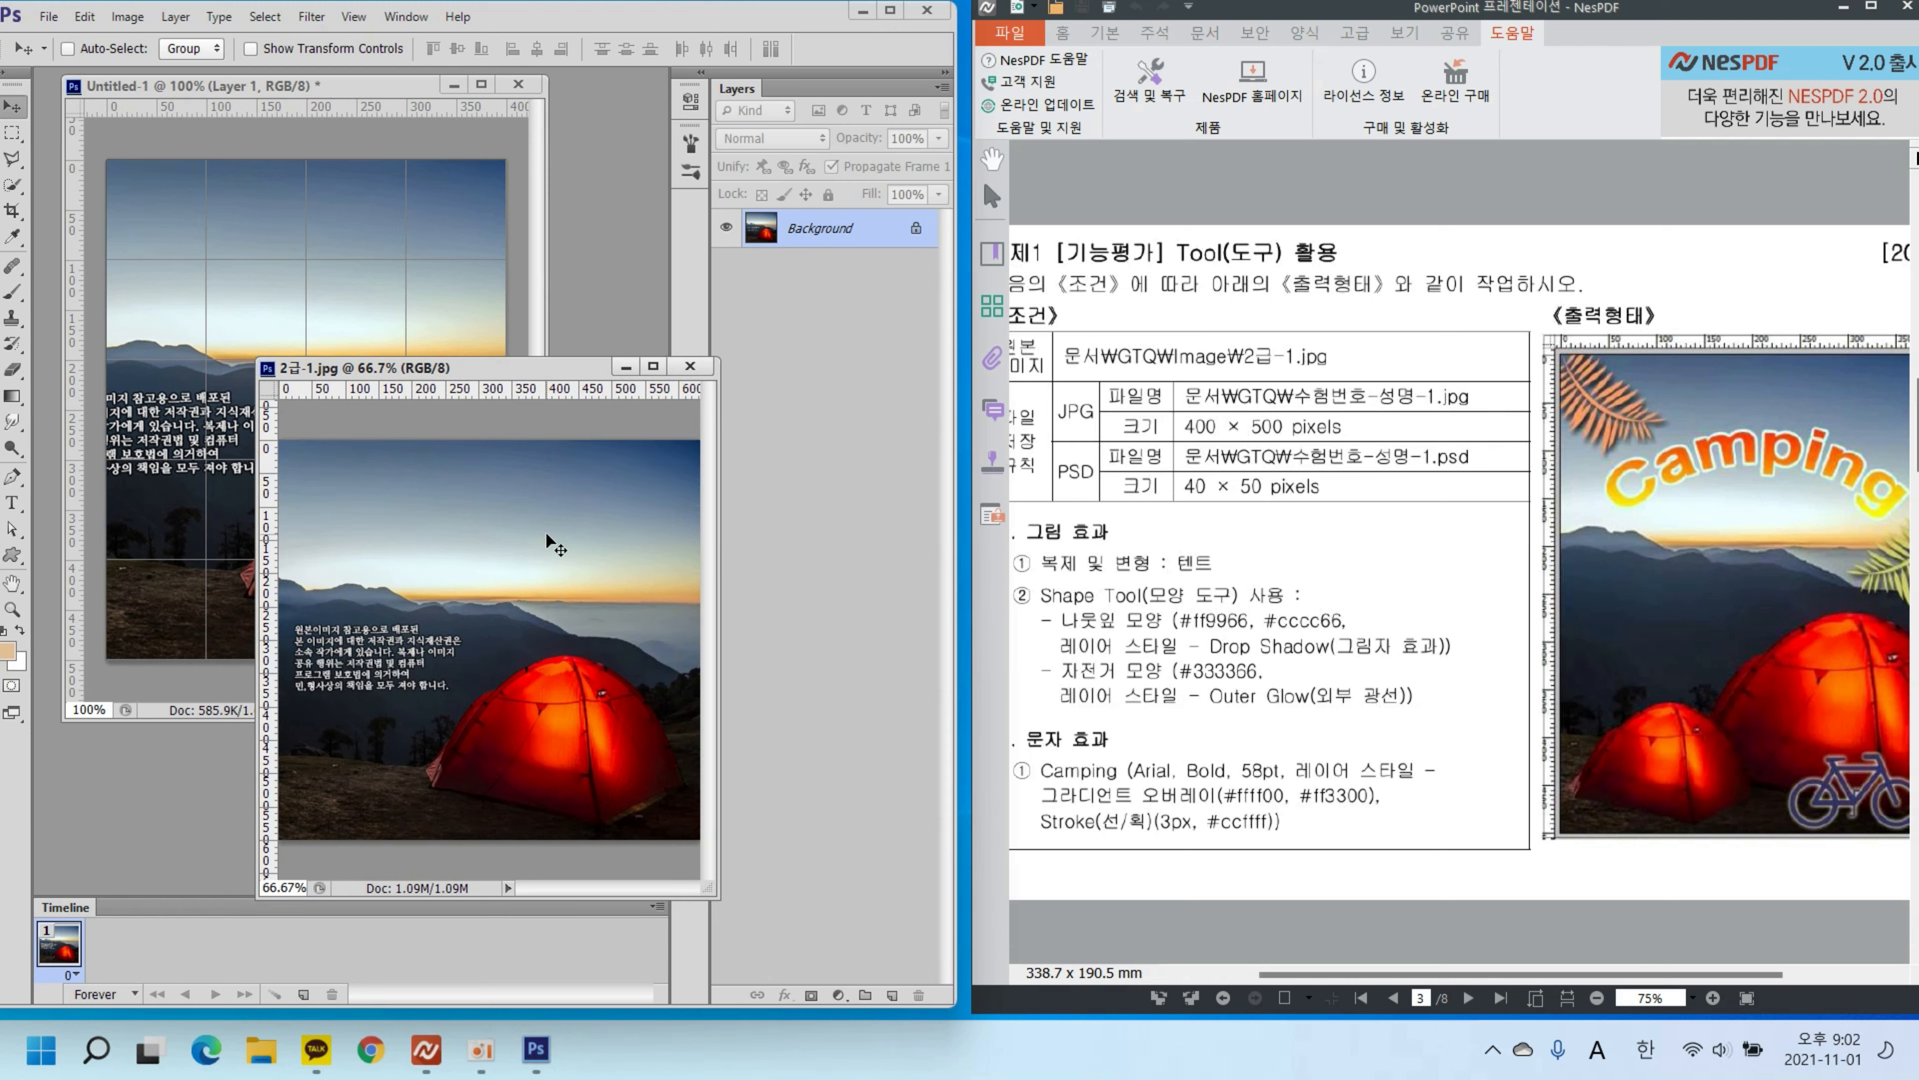
click(13, 186)
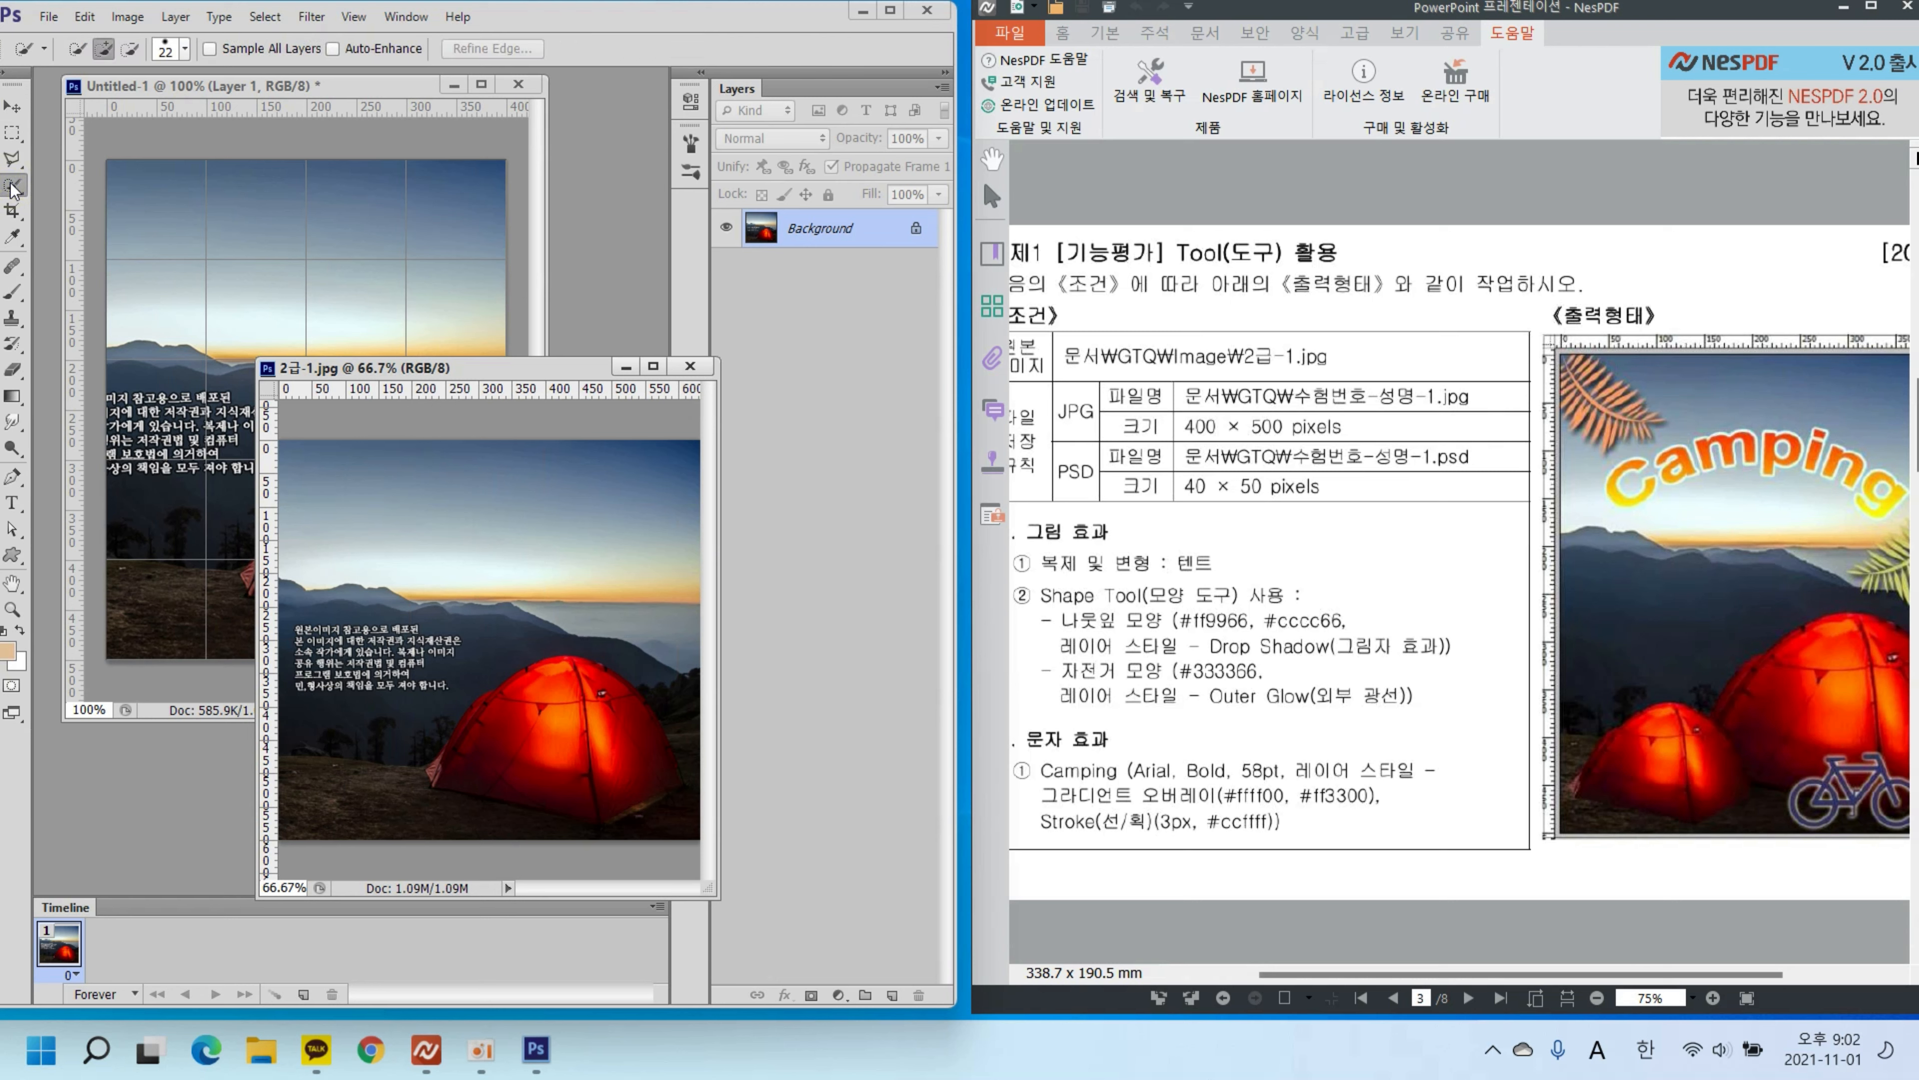
click(557, 694)
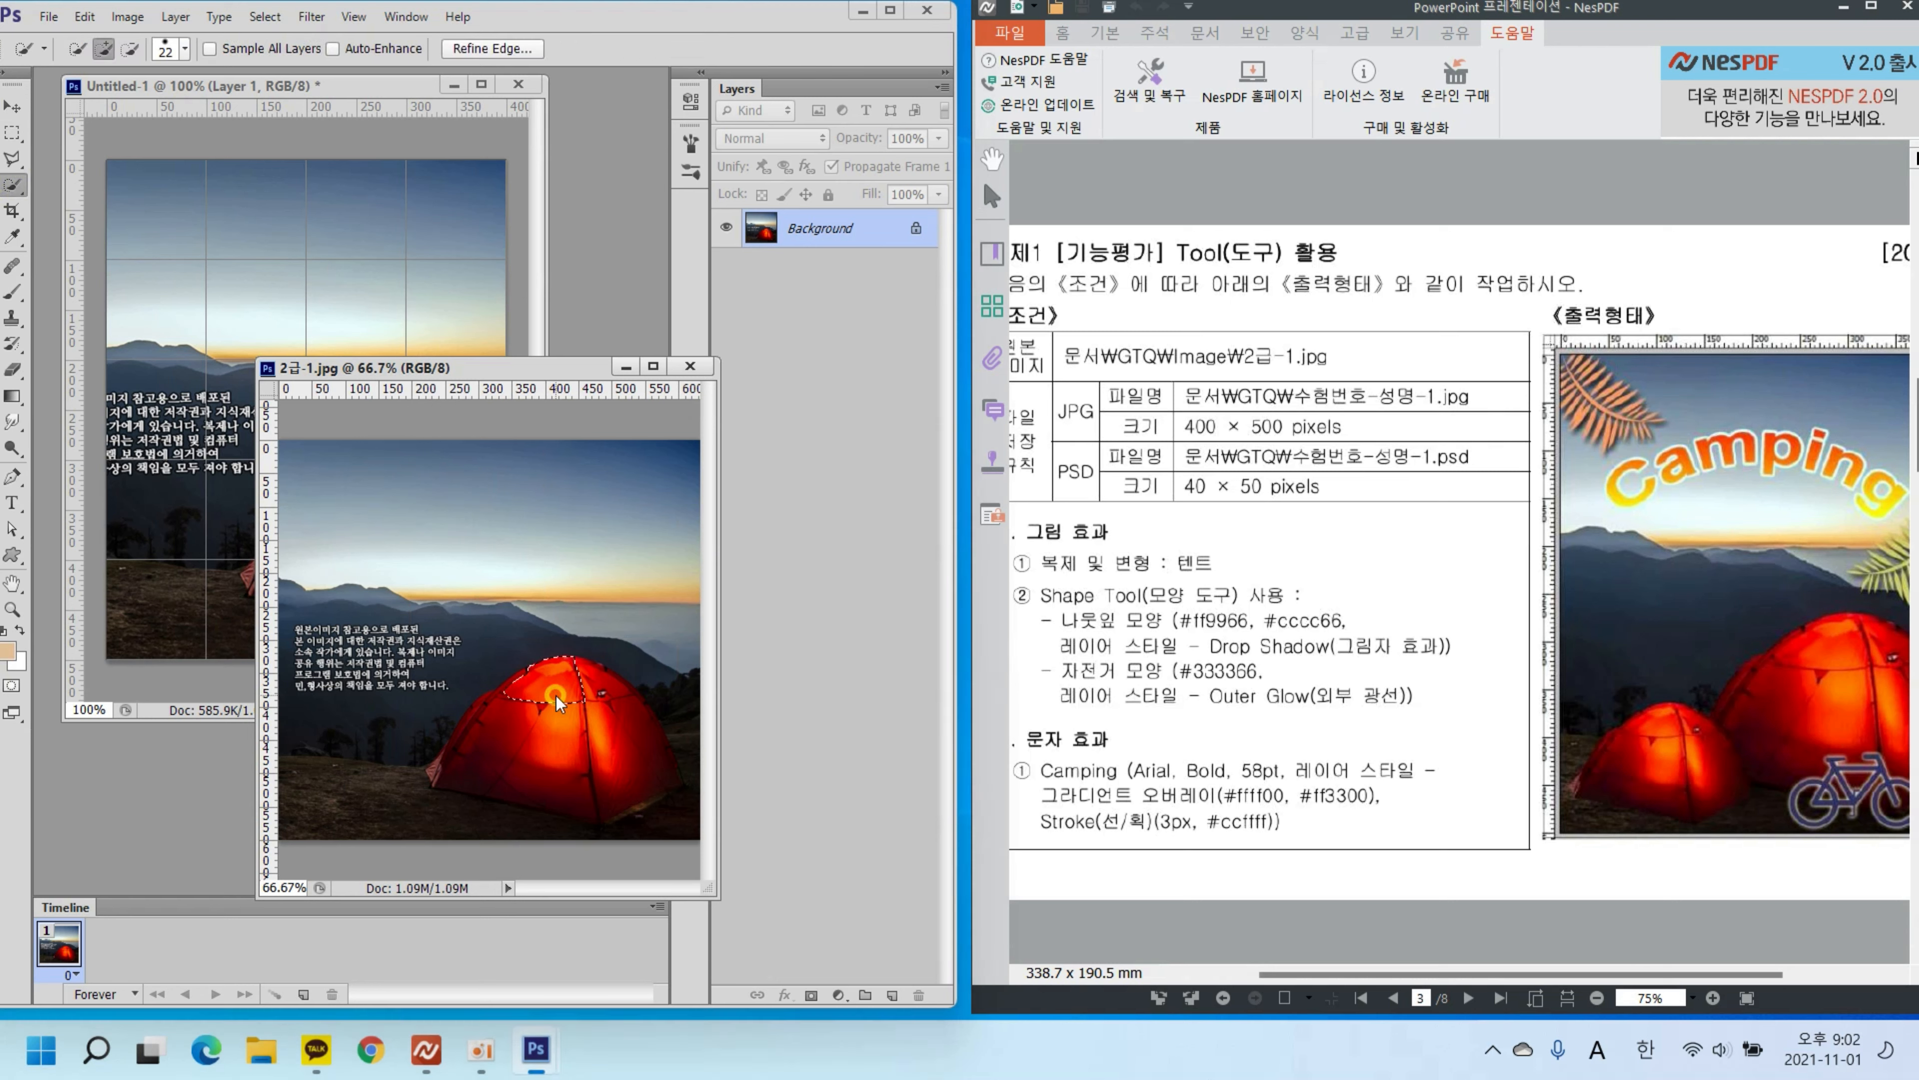
mouse_move(518, 731)
mouse_down()
mouse_move(462, 732)
mouse_move(444, 770)
mouse_move(540, 771)
mouse_up()
drag(563, 838, 428, 800)
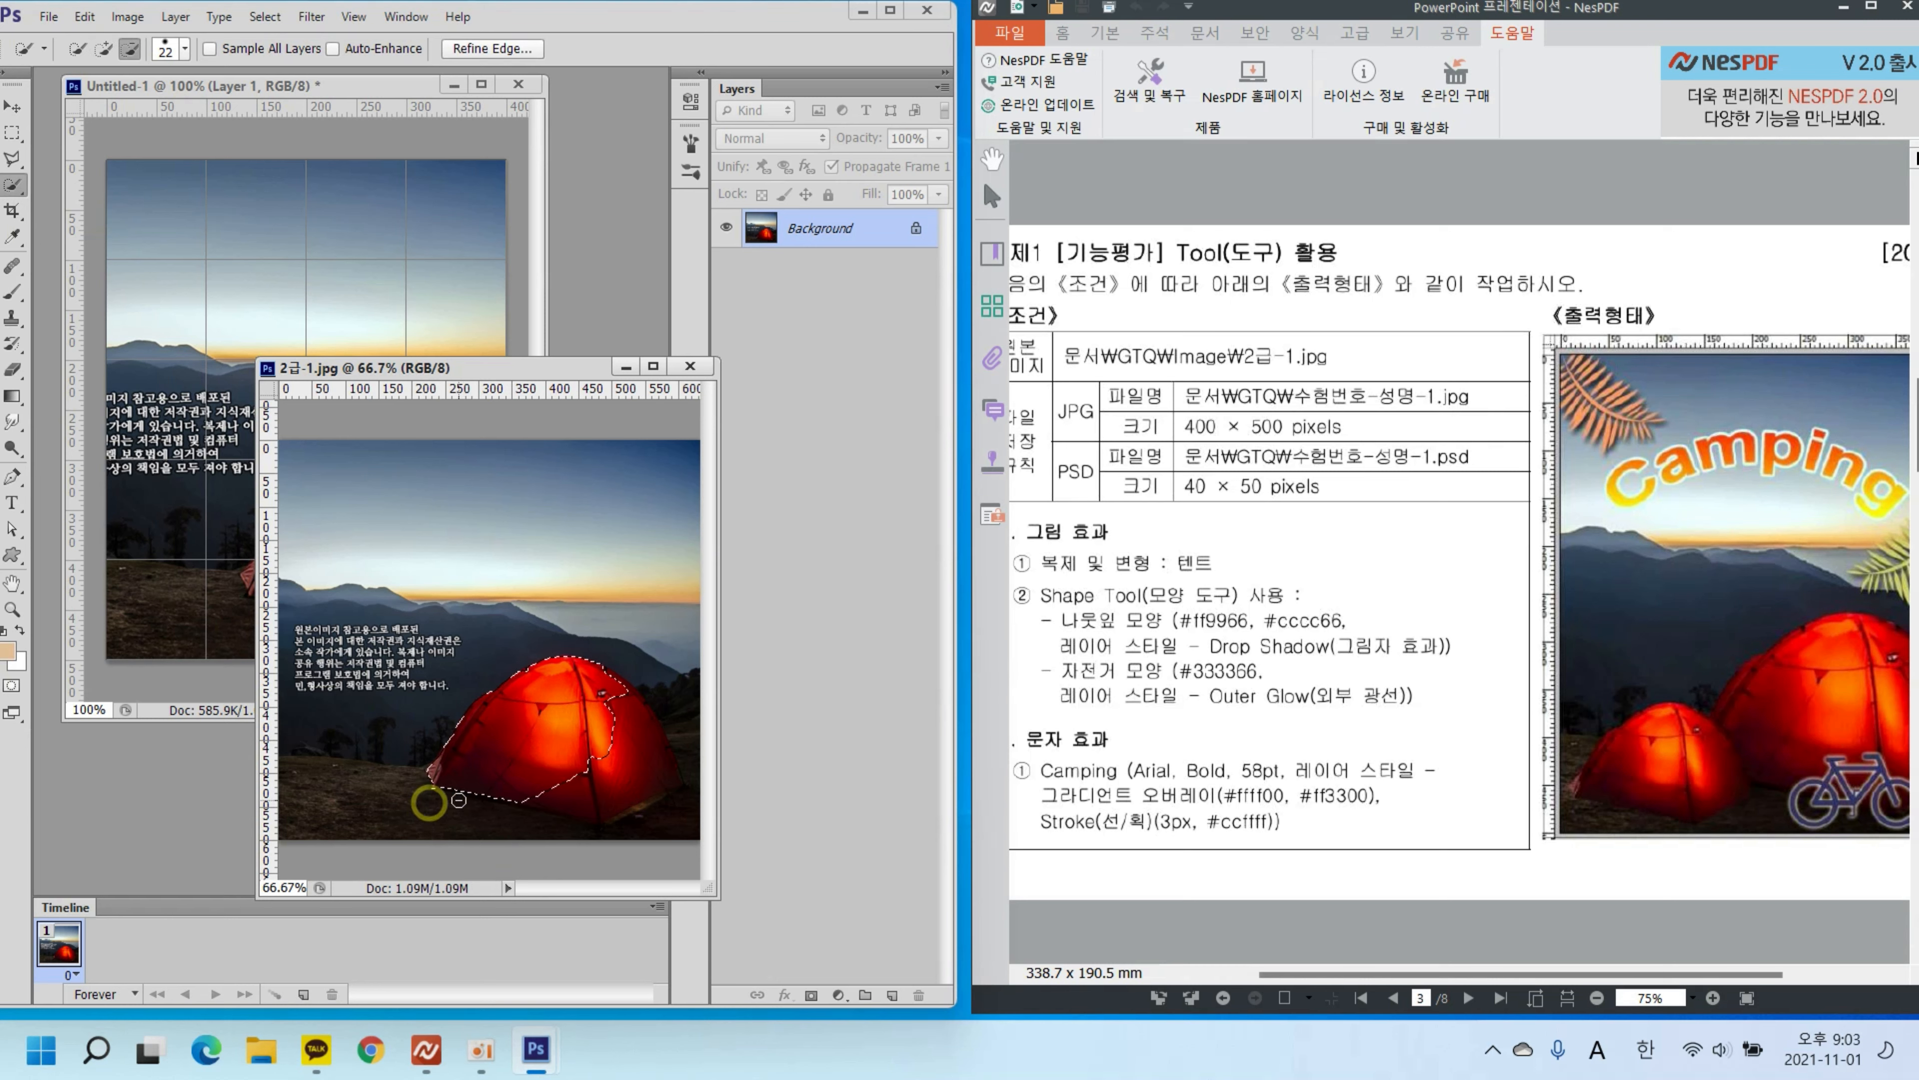
click(103, 47)
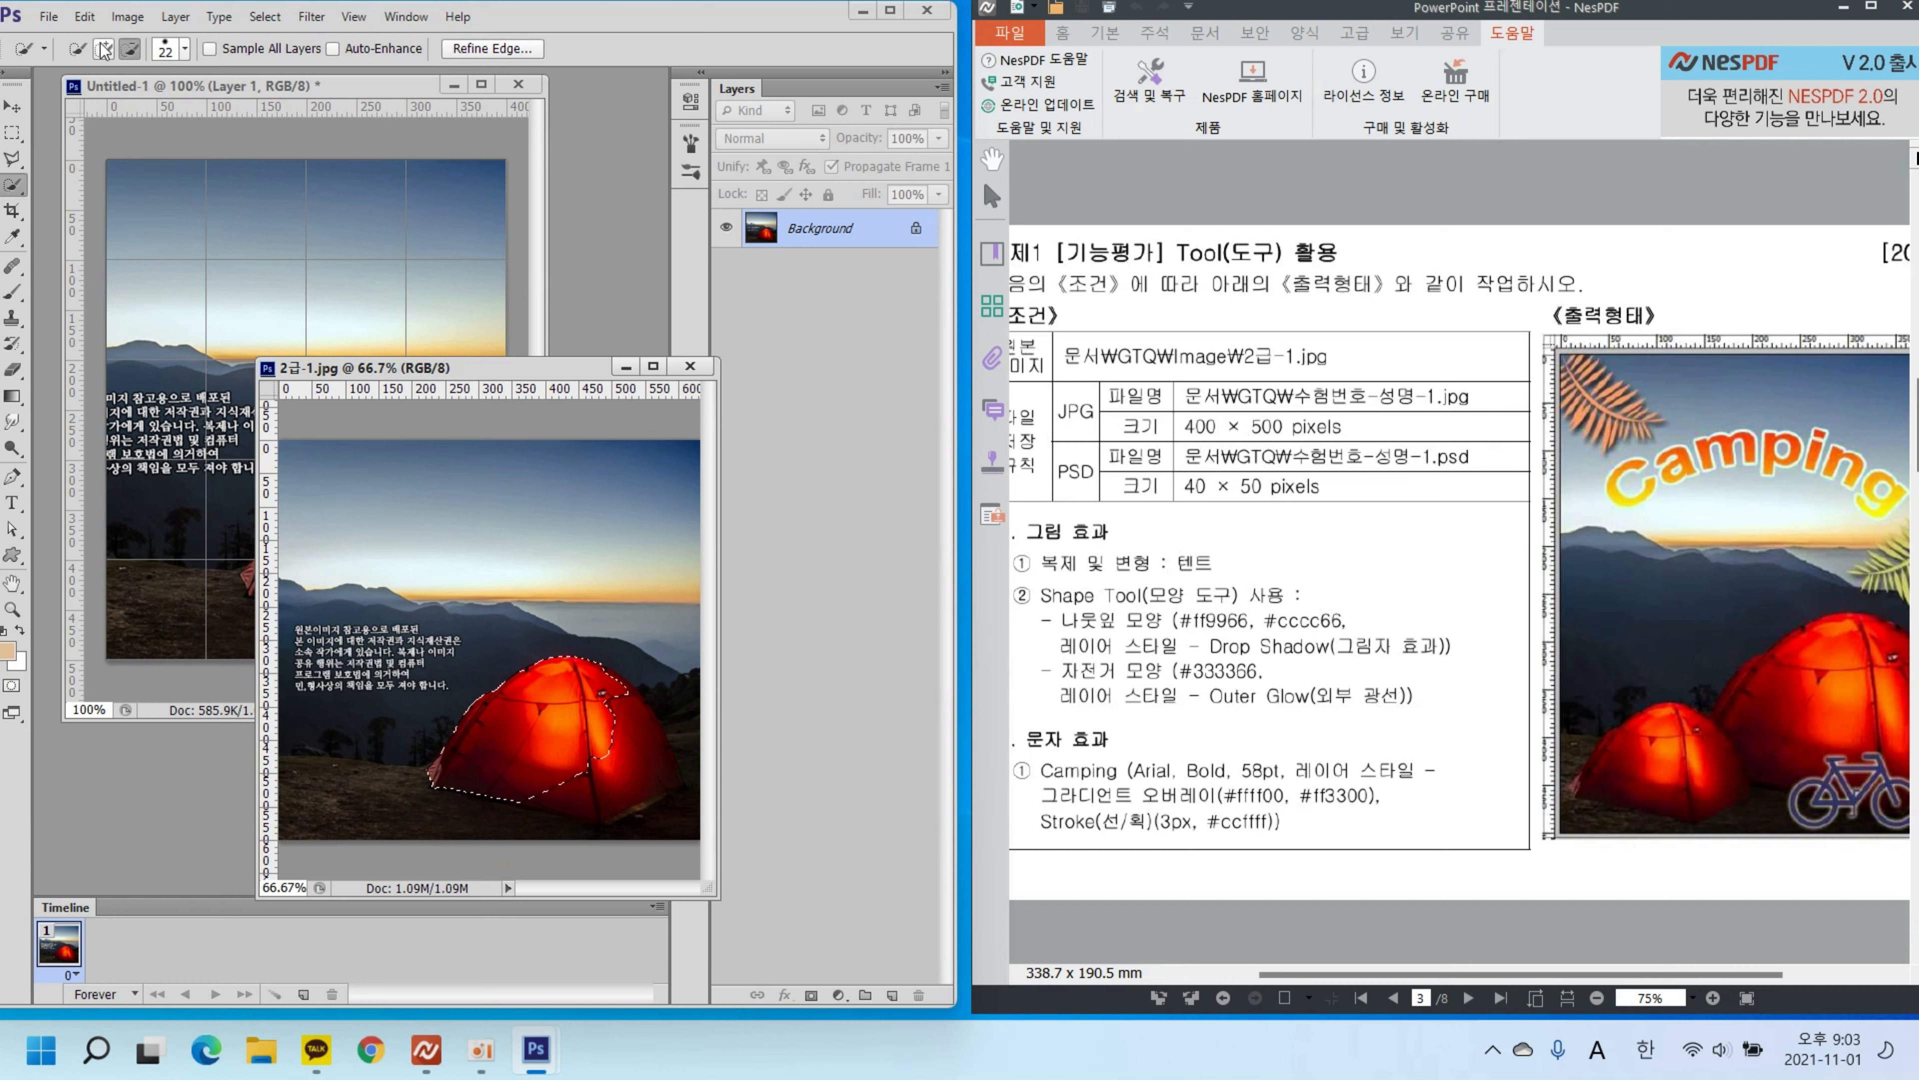
drag(651, 779, 624, 689)
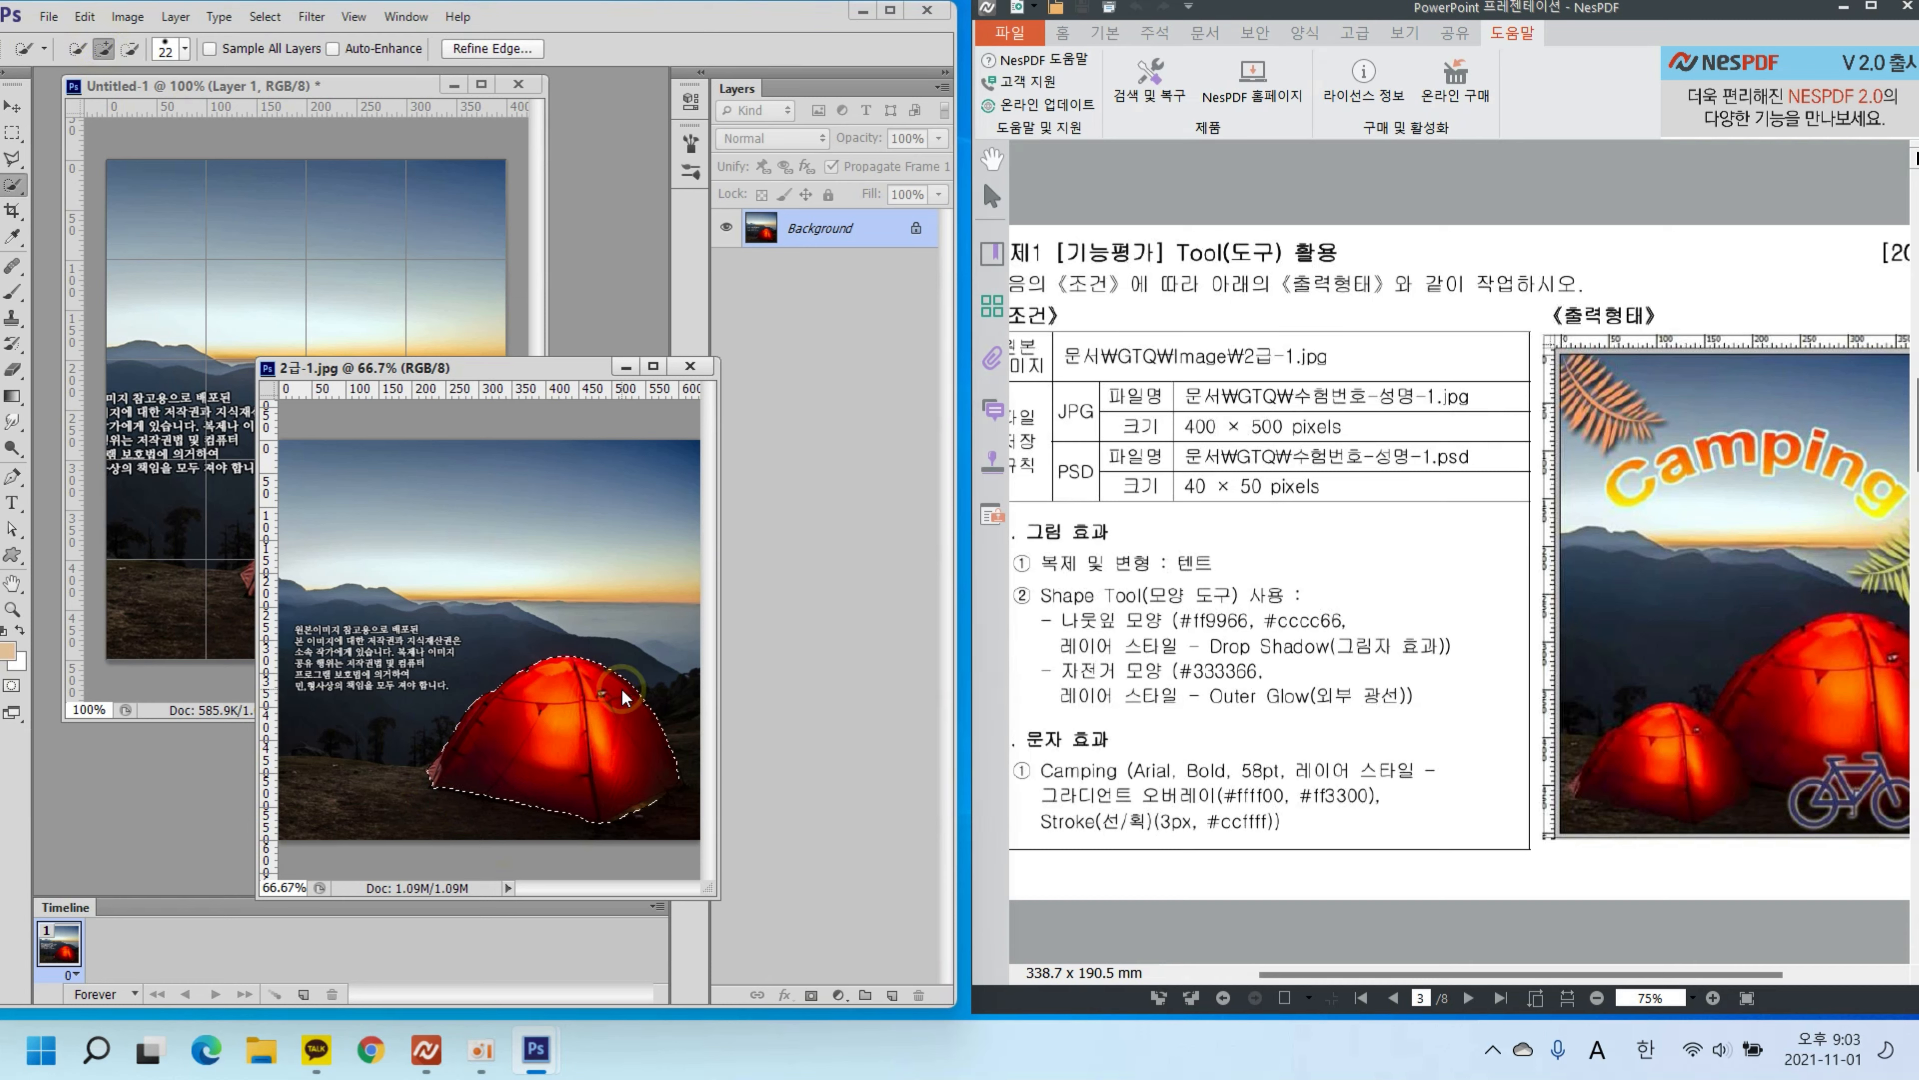
Step: Copy the selected tent and paste it as a new layer into the Untitled-1 document
key(ctrl+c)
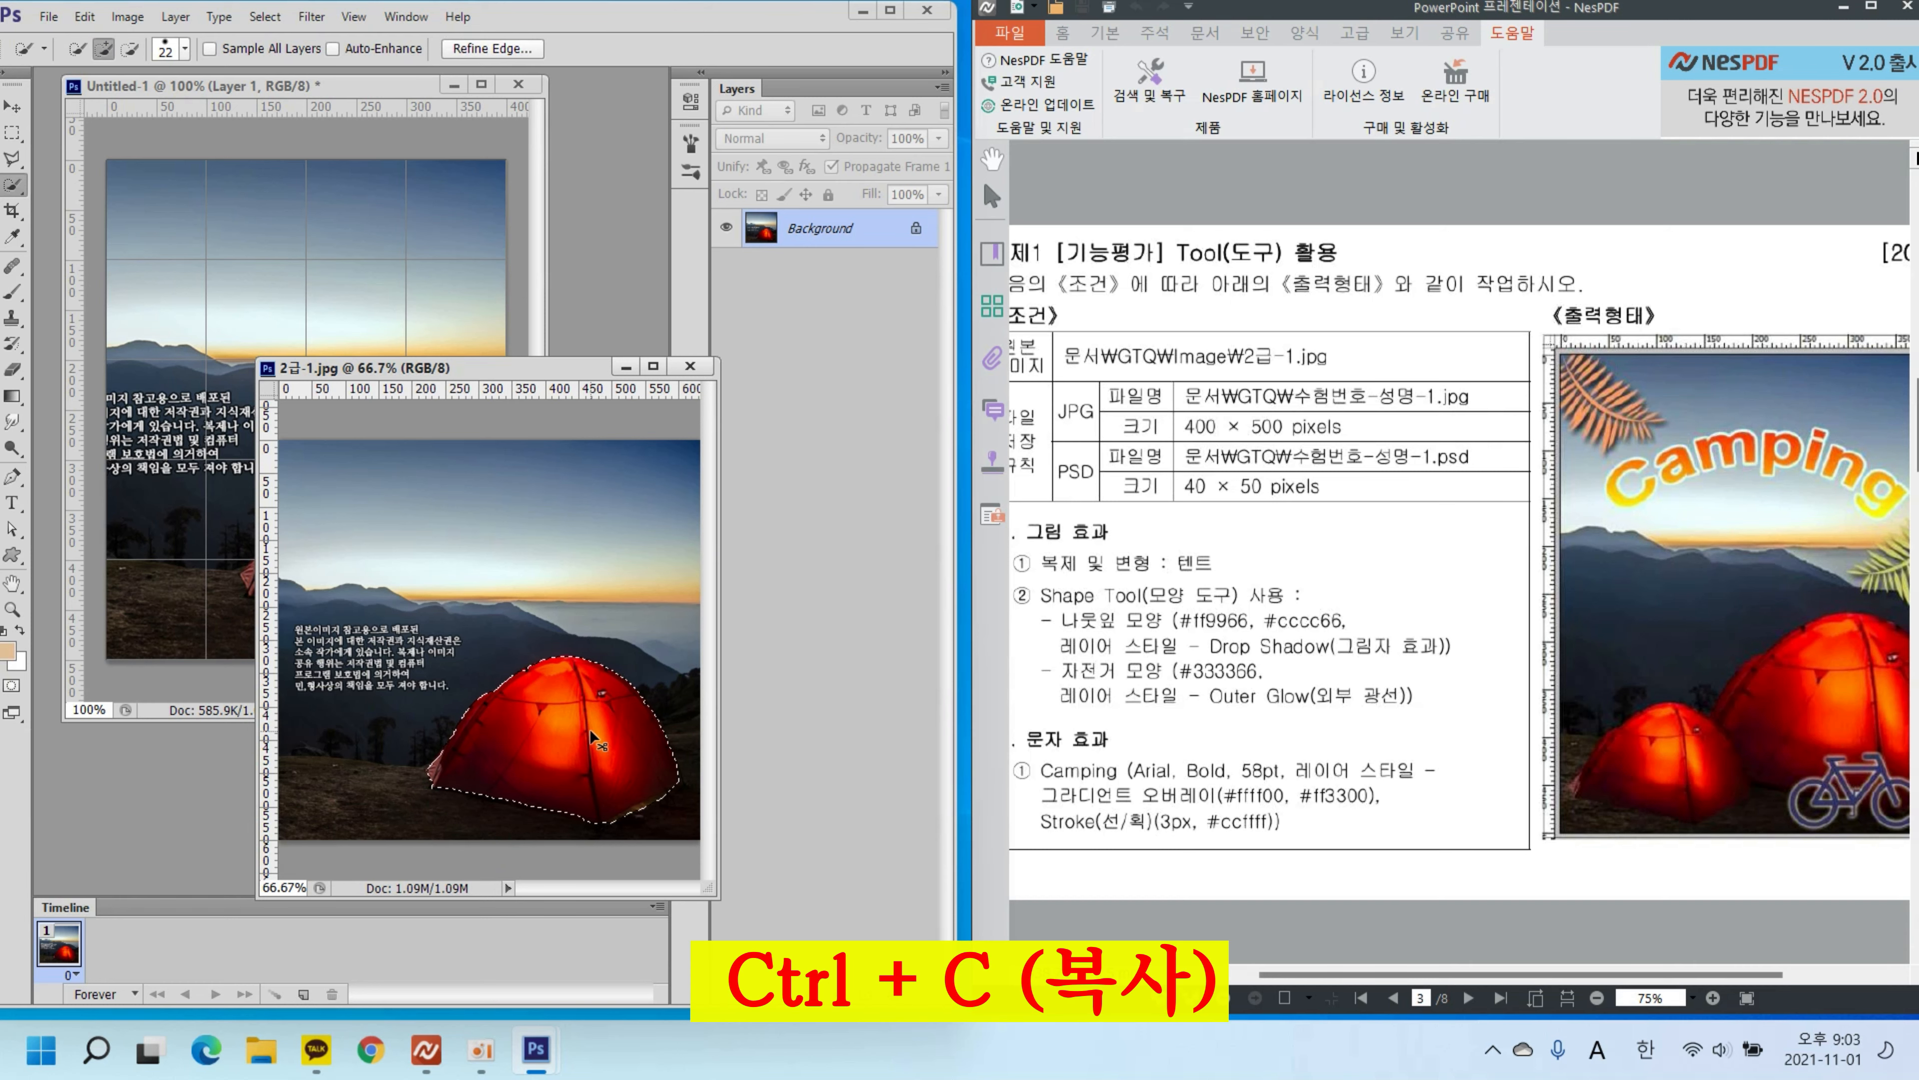
click(374, 87)
key(ctrl+v)
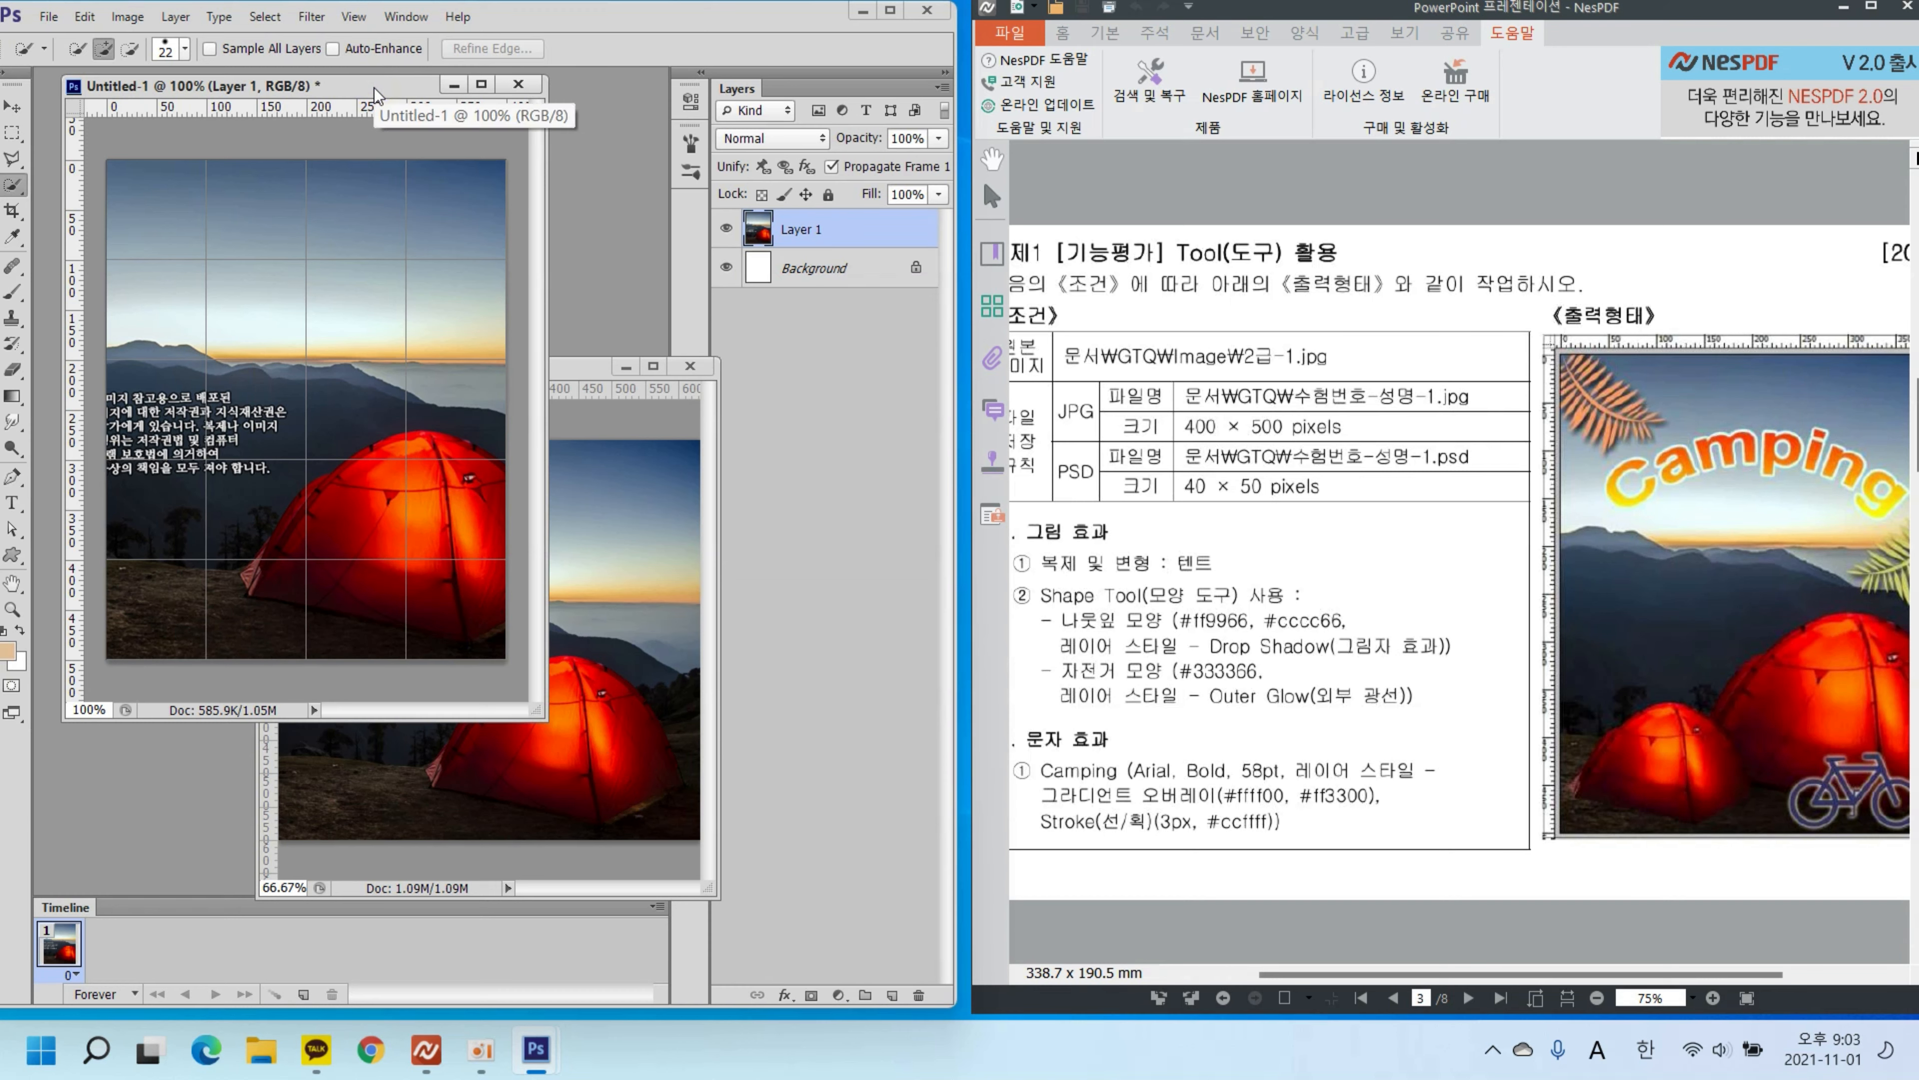
key(ctrl+v)
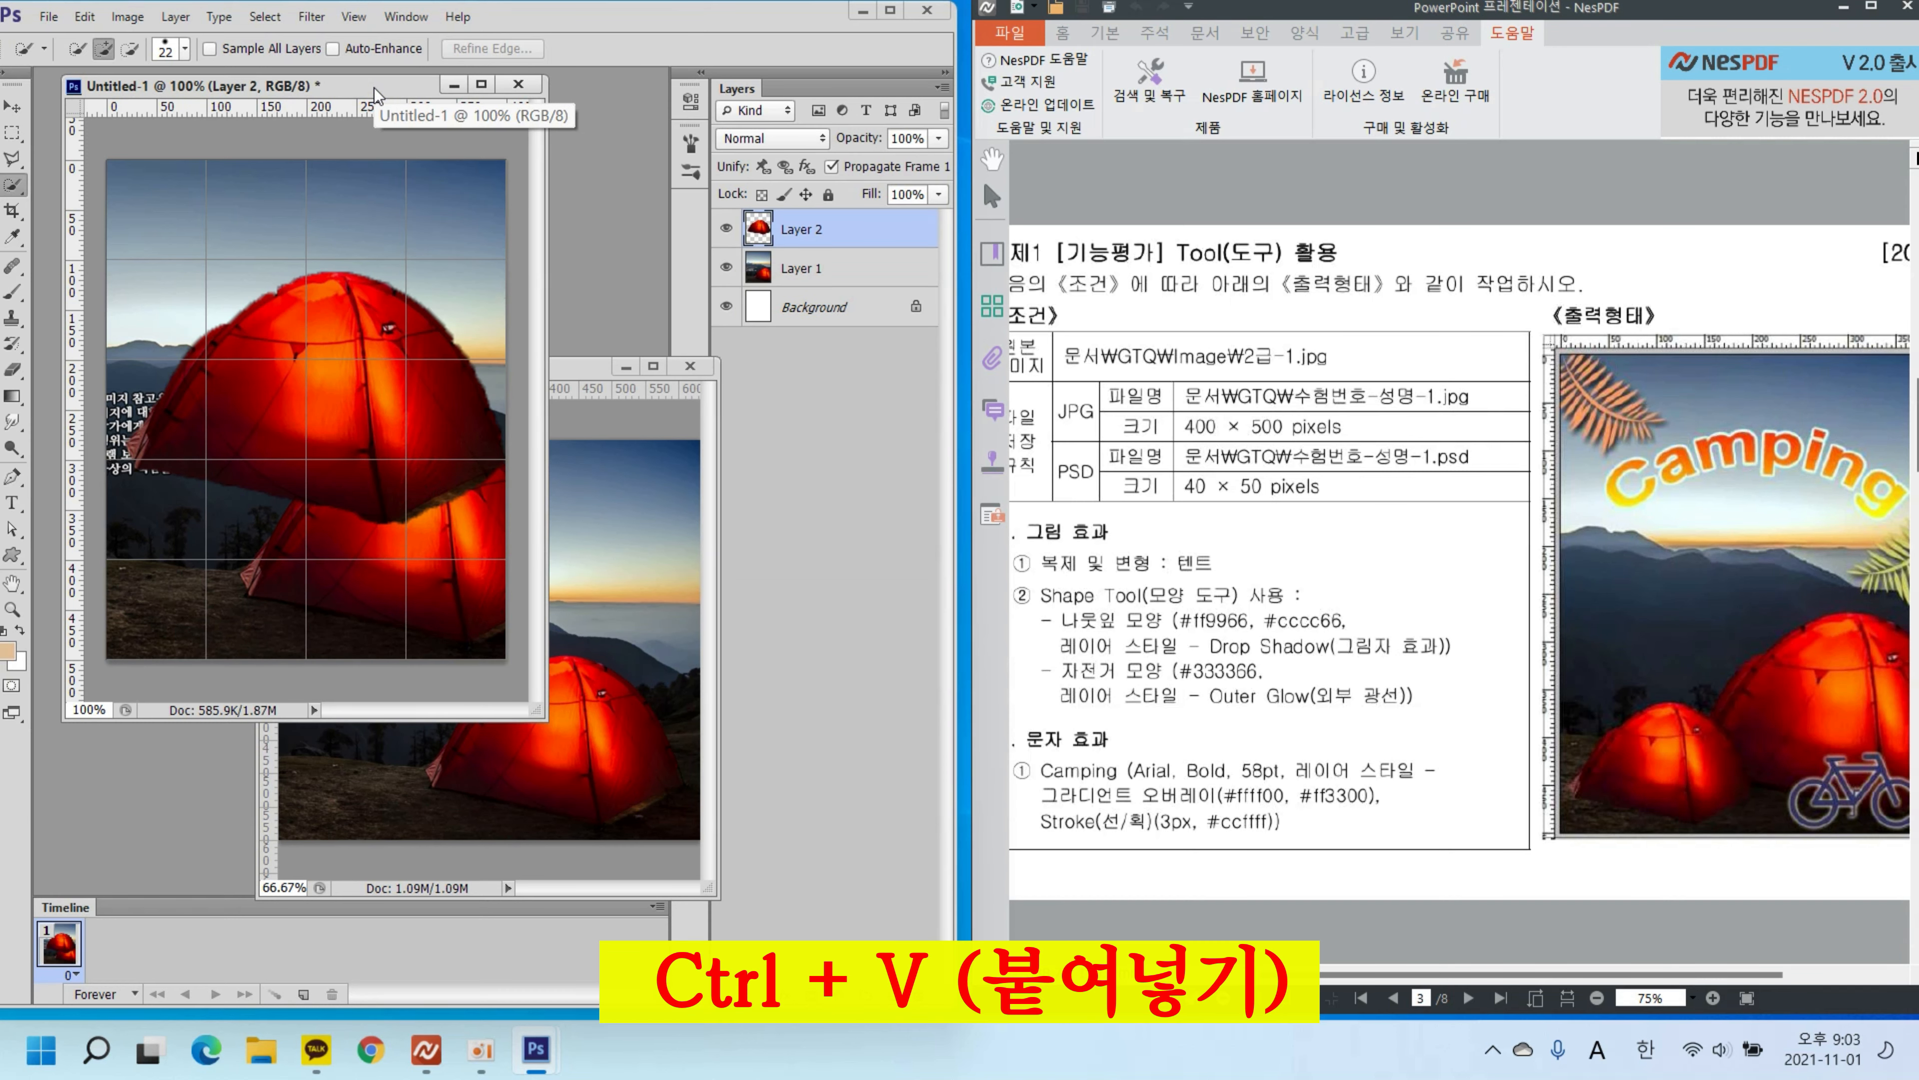
Step: Scale the pasted tent to about 46.28% width and 54.51% height and move it to the canvas's lower-left corner
key(ctrl+t)
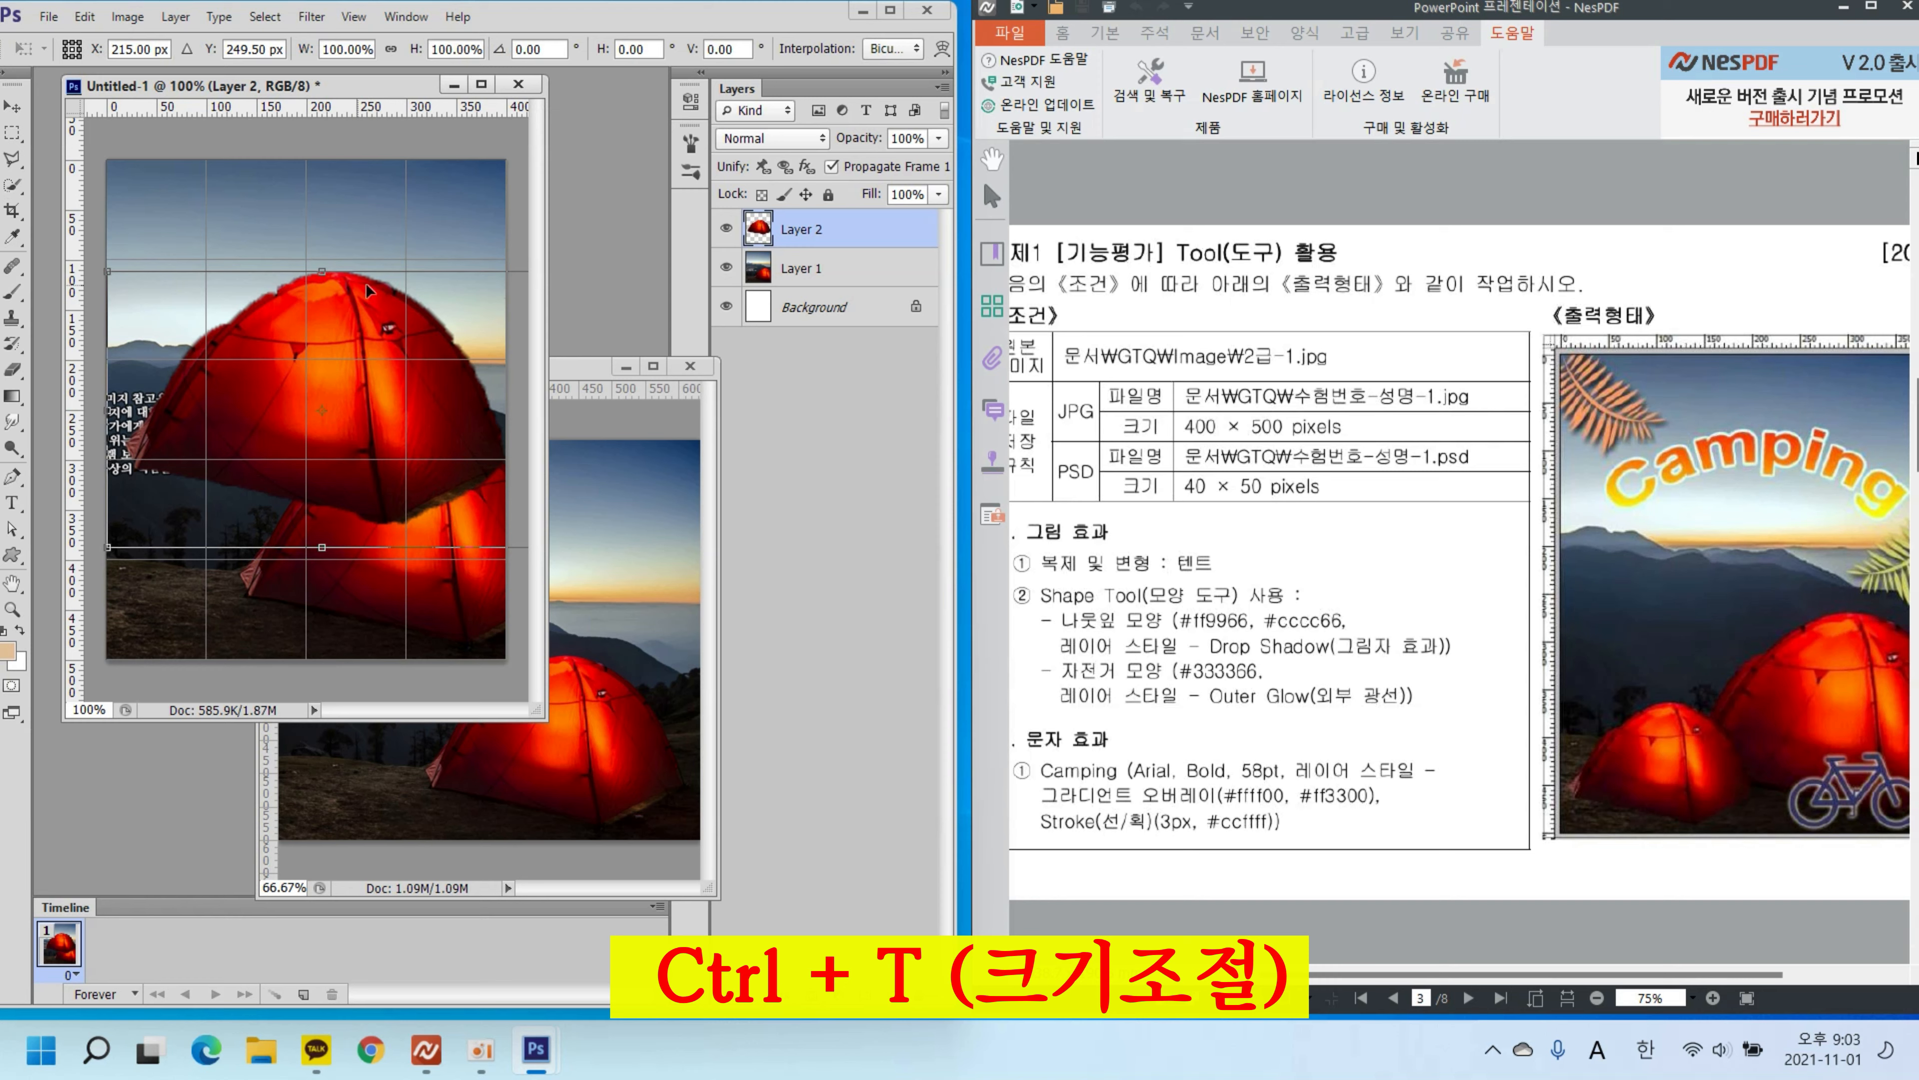
drag(105, 276, 287, 421)
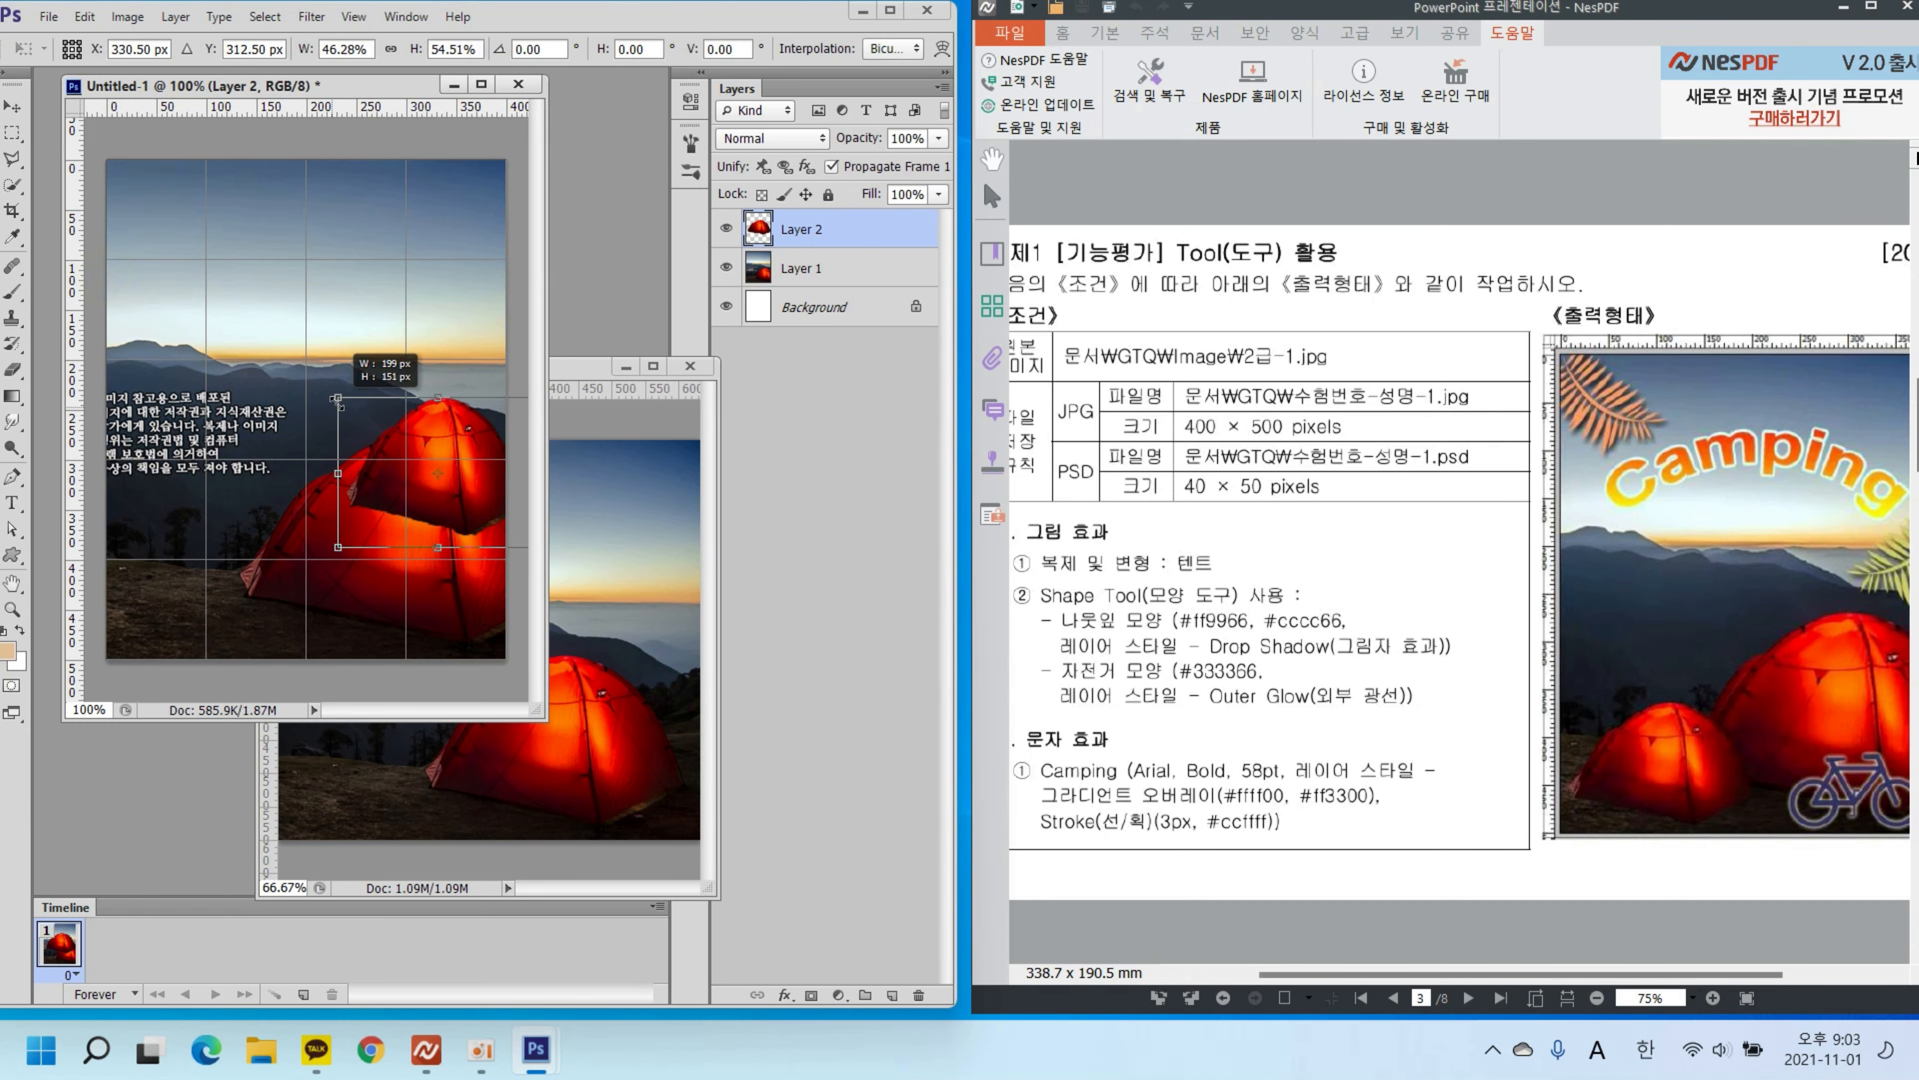
drag(388, 460, 214, 554)
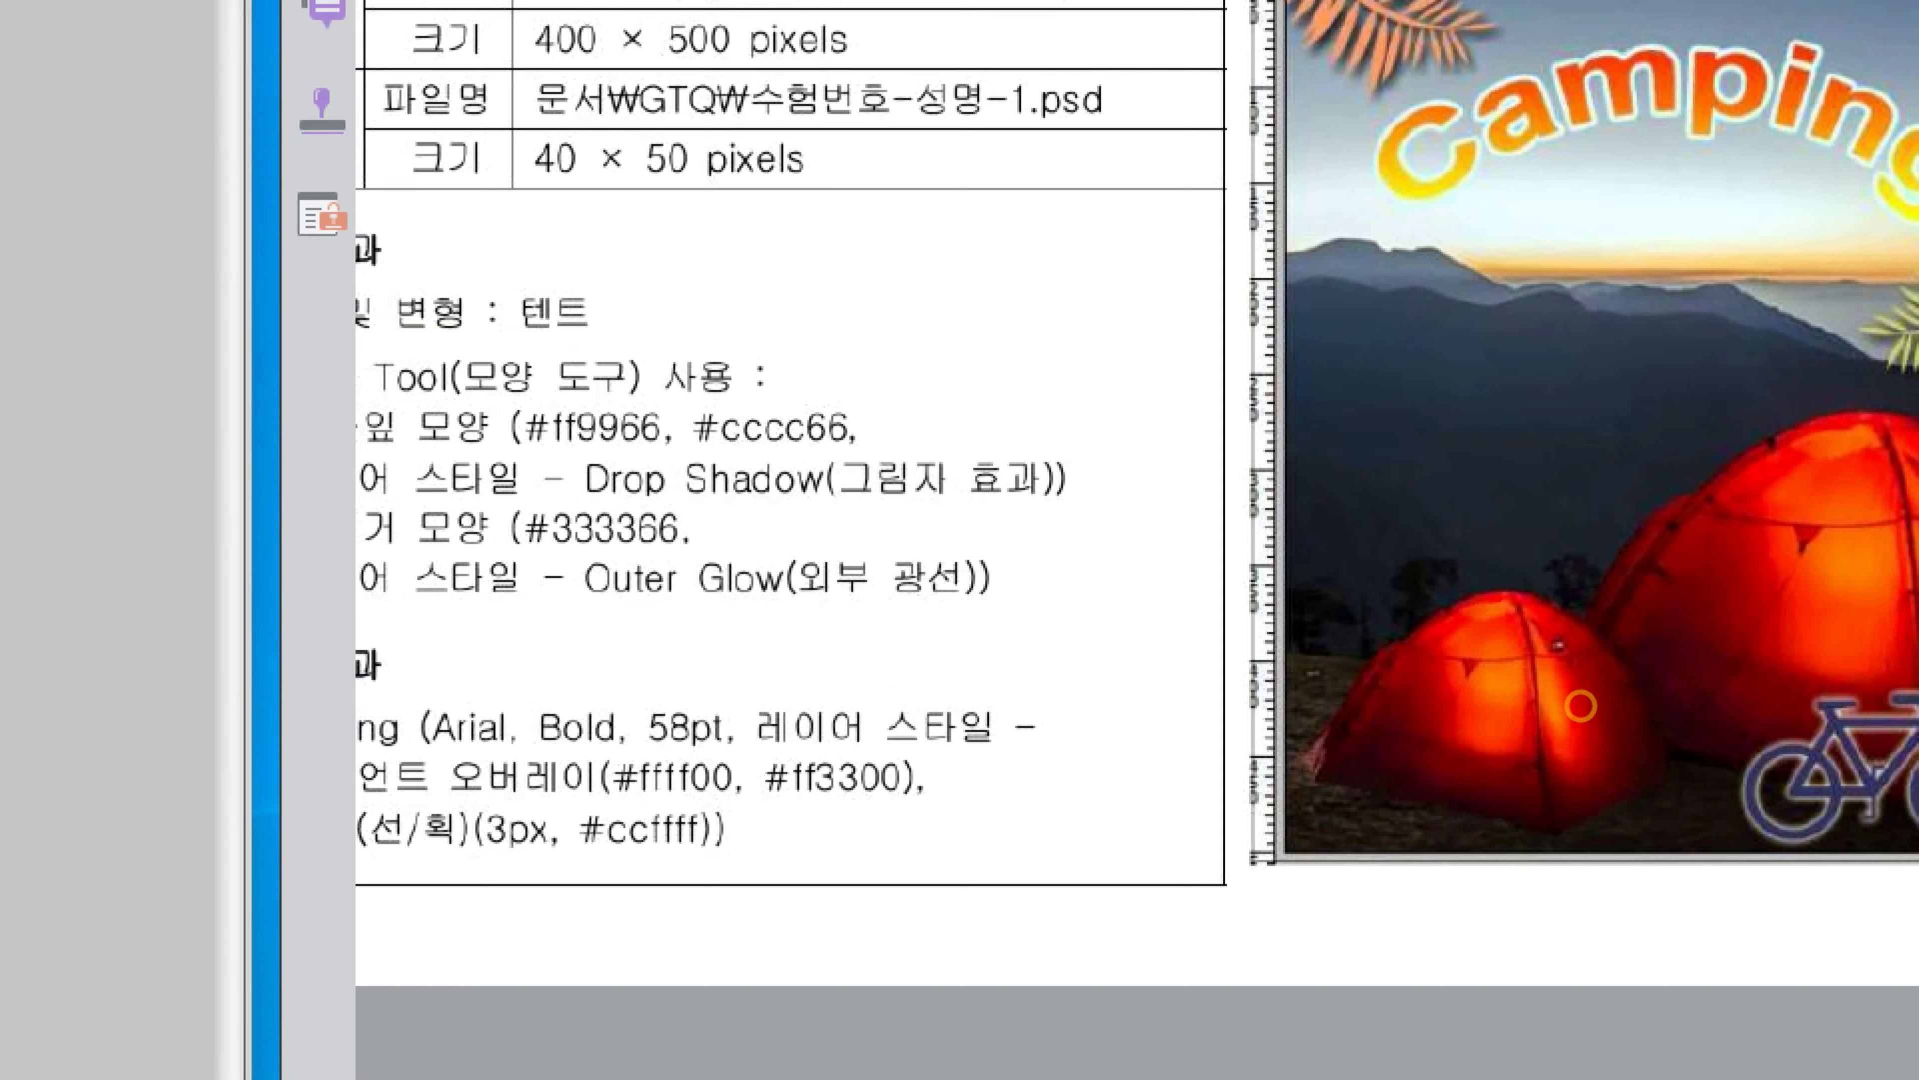
Step: Apply the tent's transformation and place guides at about 210 px horizontally and 360 px vertically, matching the small tent's edges in the reference
drag(1499, 597, 1266, 603)
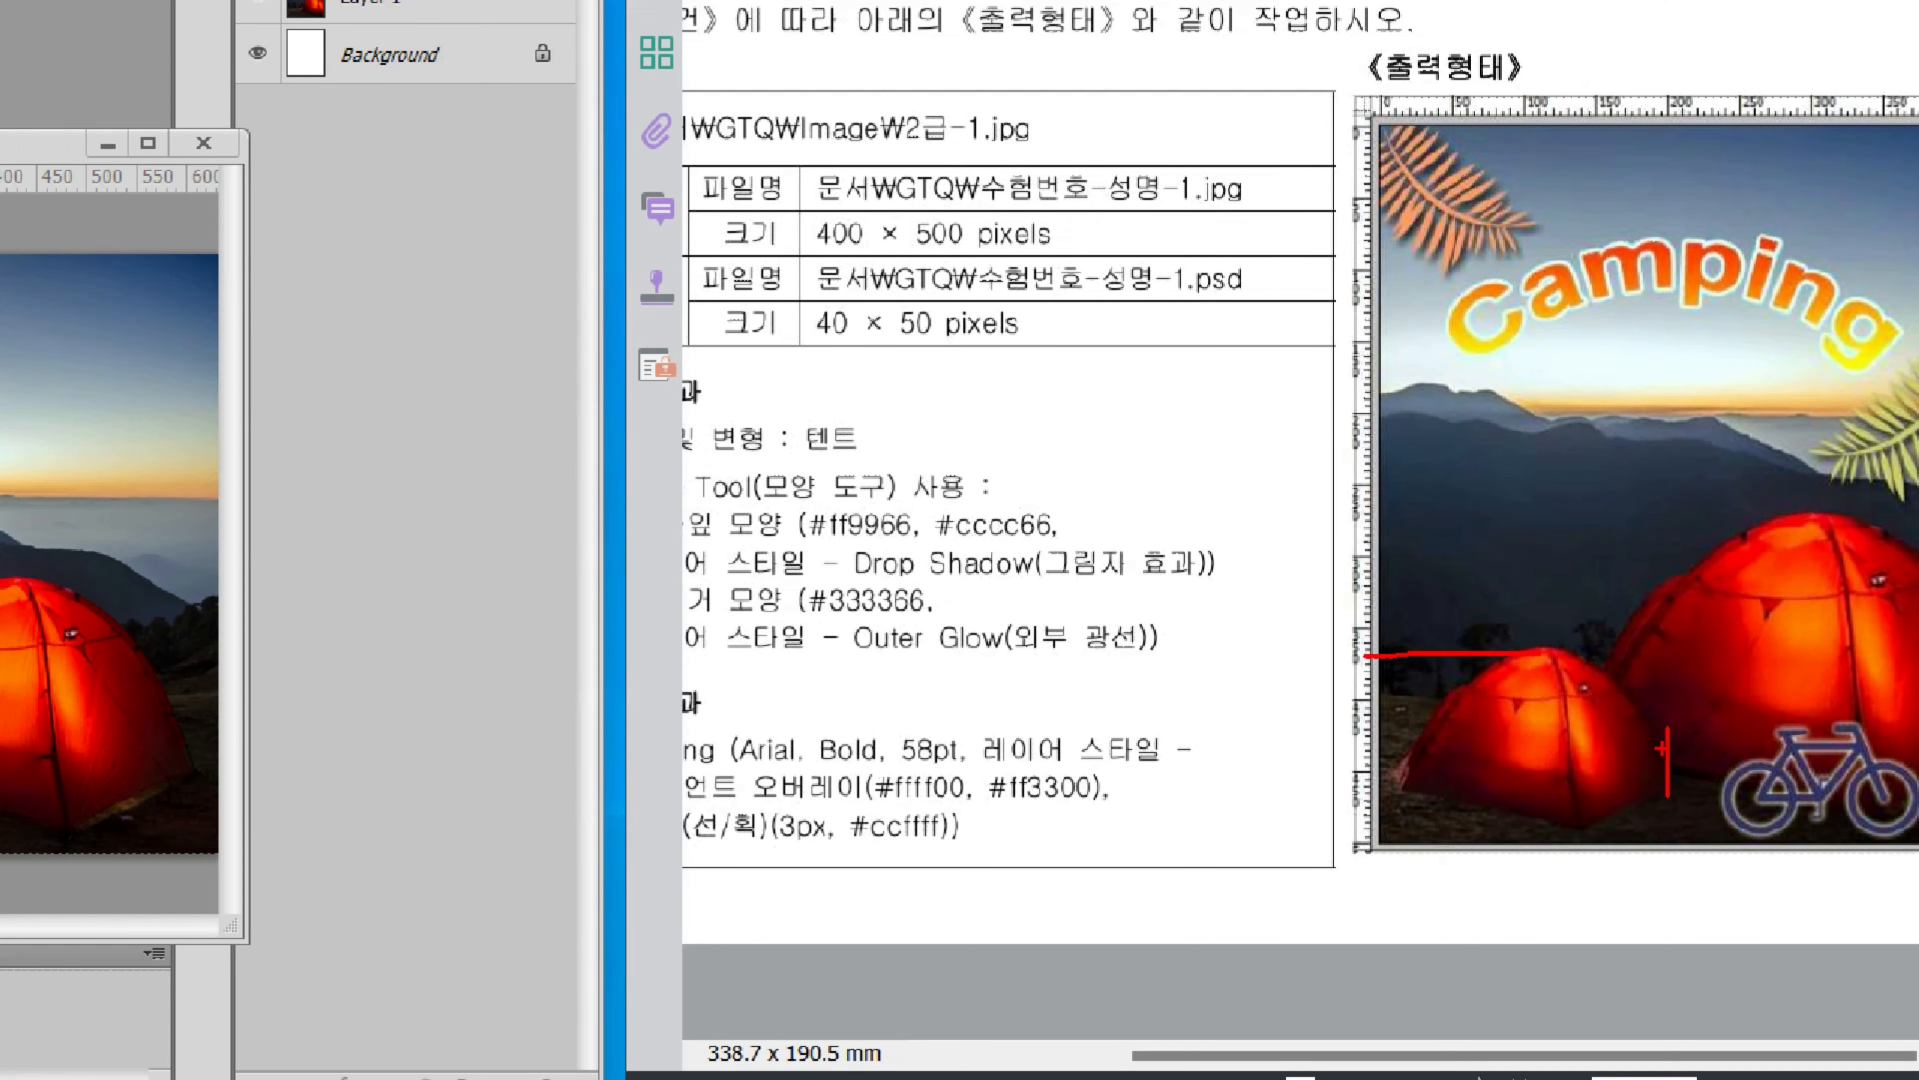
drag(1662, 789, 1666, 290)
drag(1671, 420, 1682, 142)
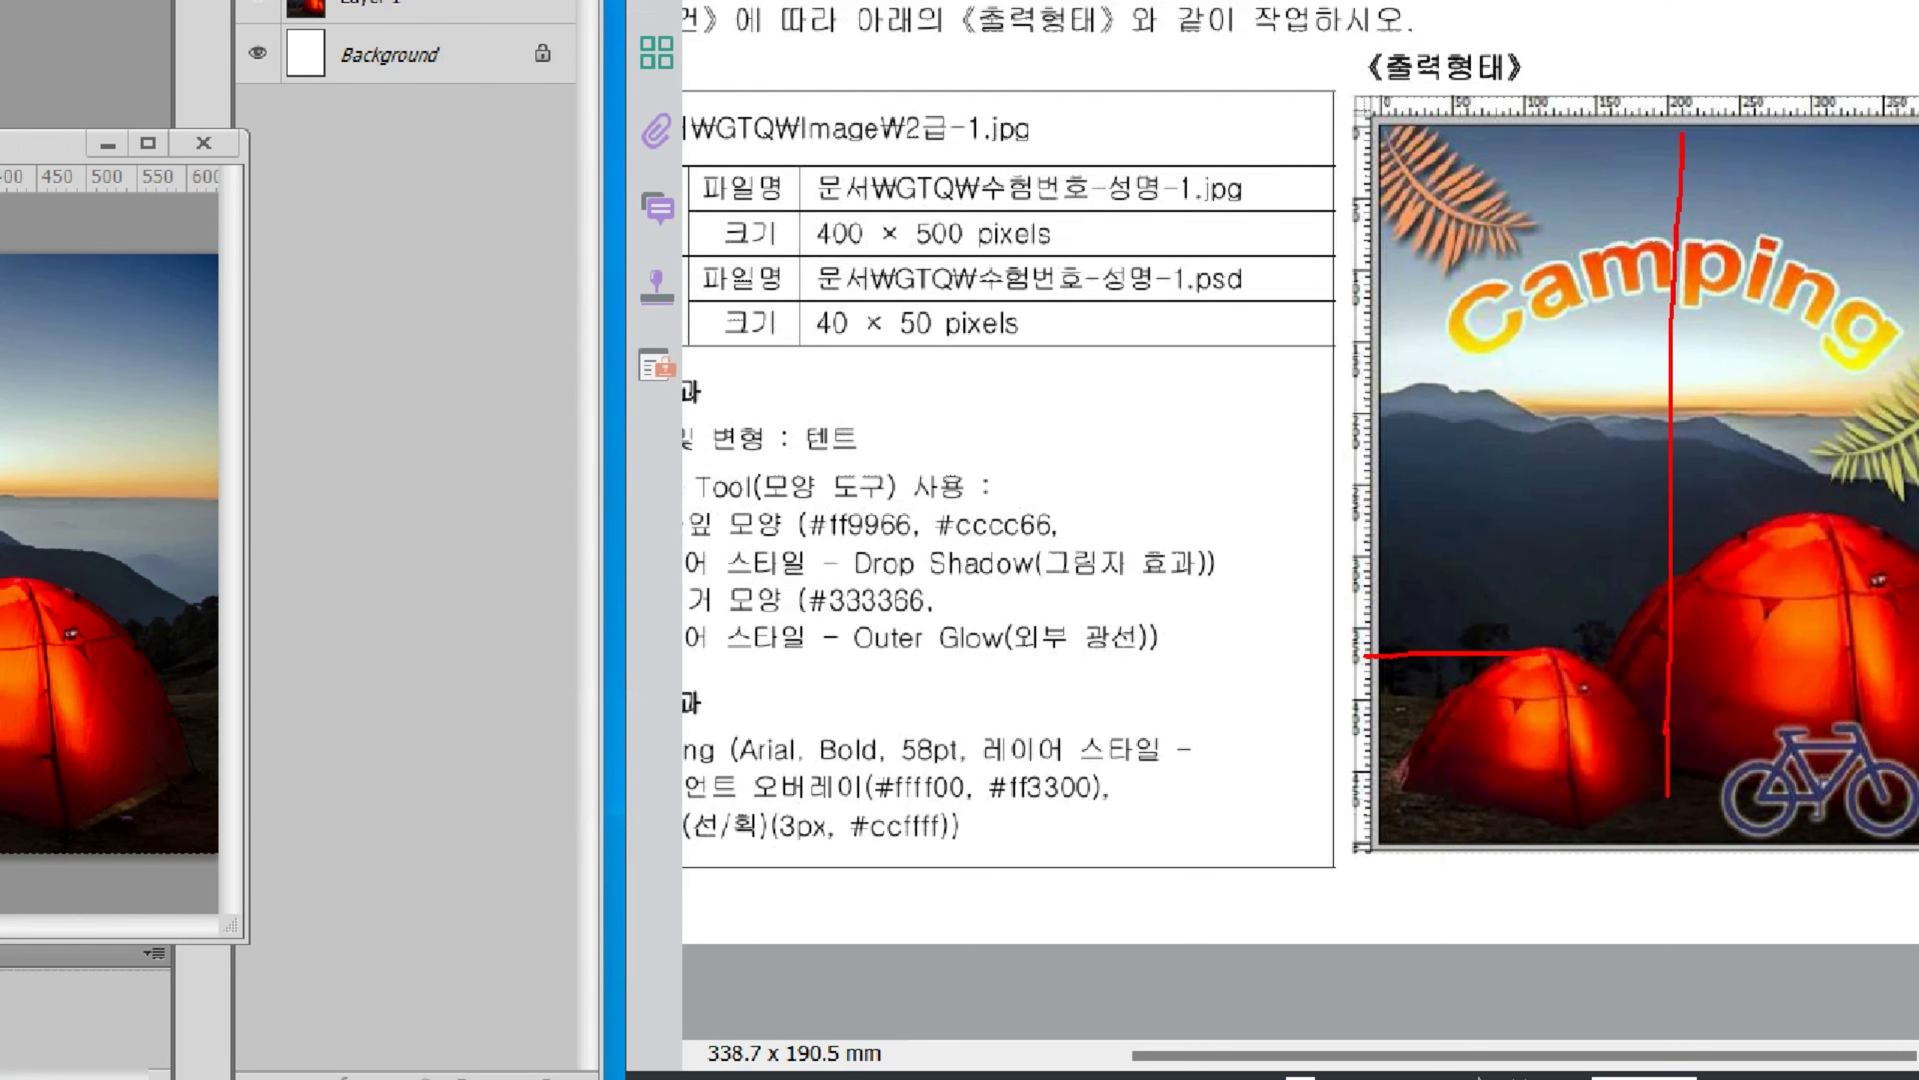
key(Escape)
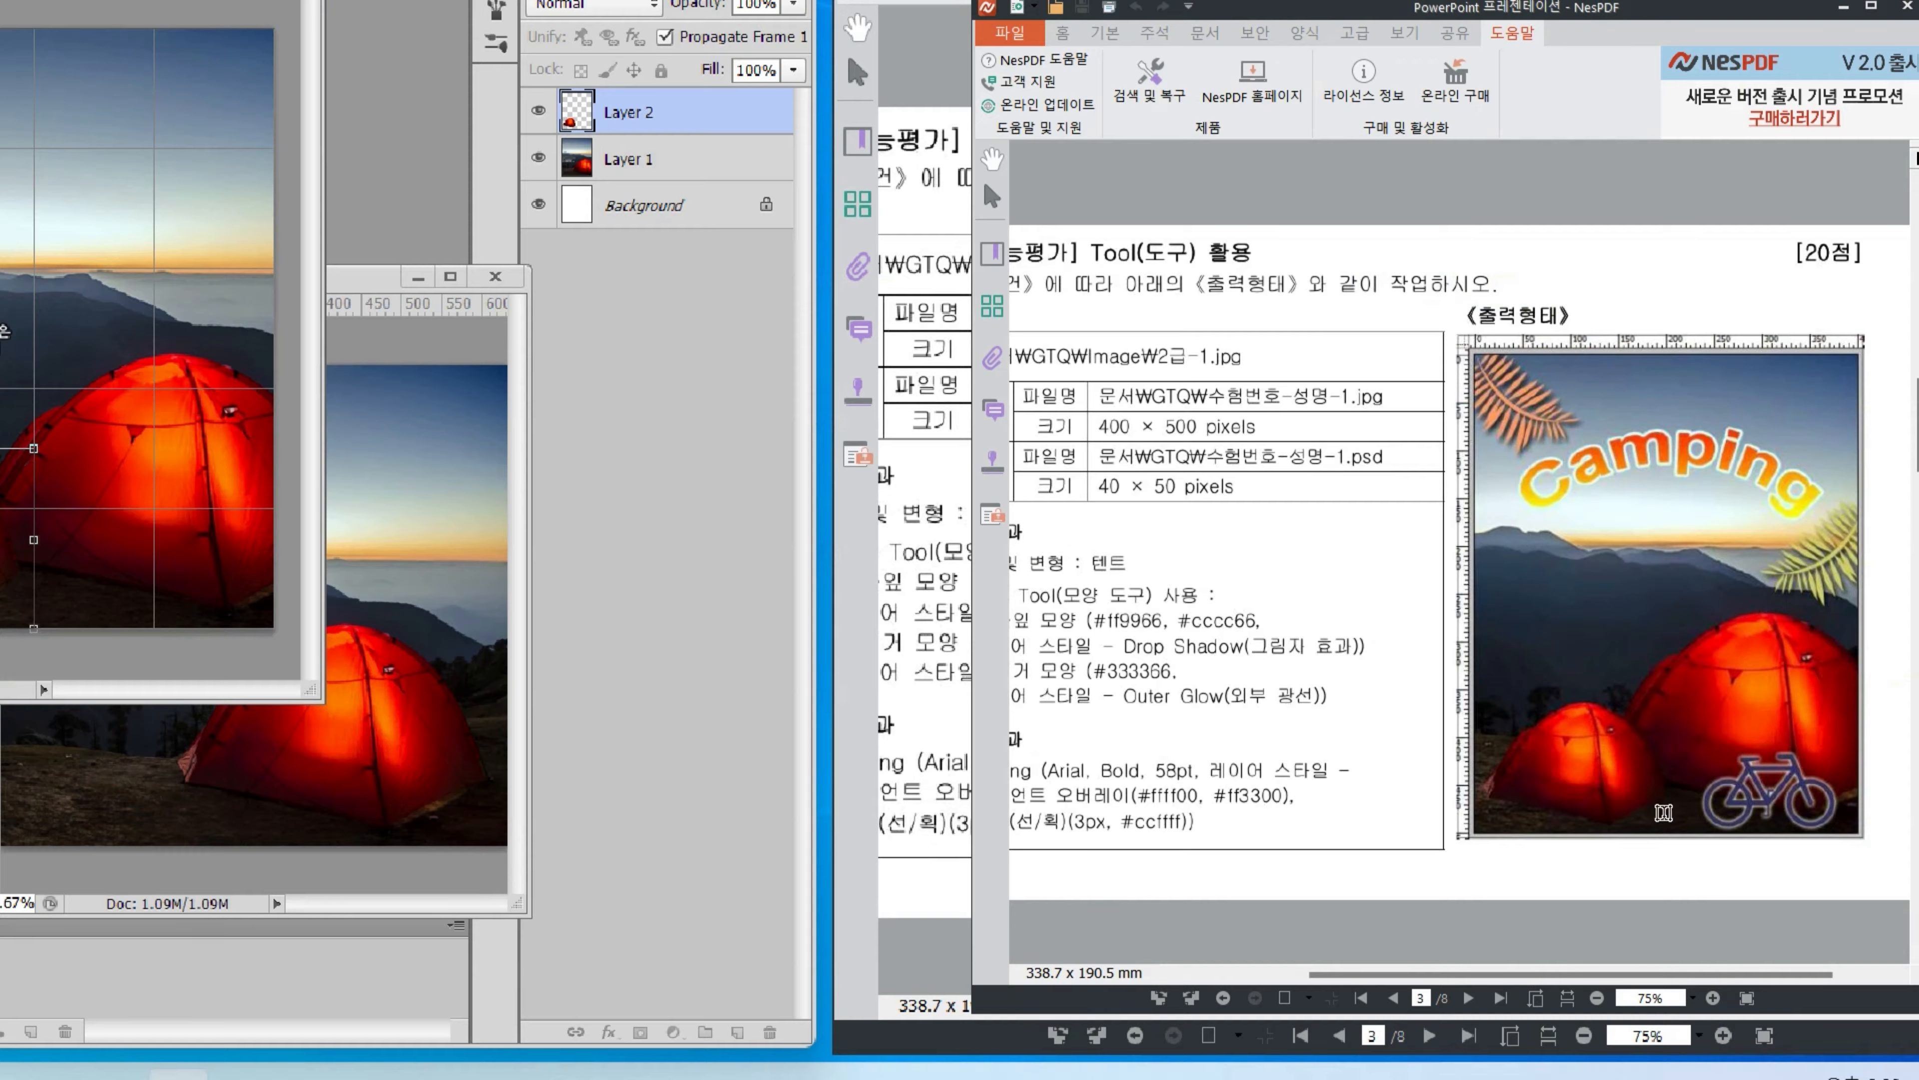
key(v)
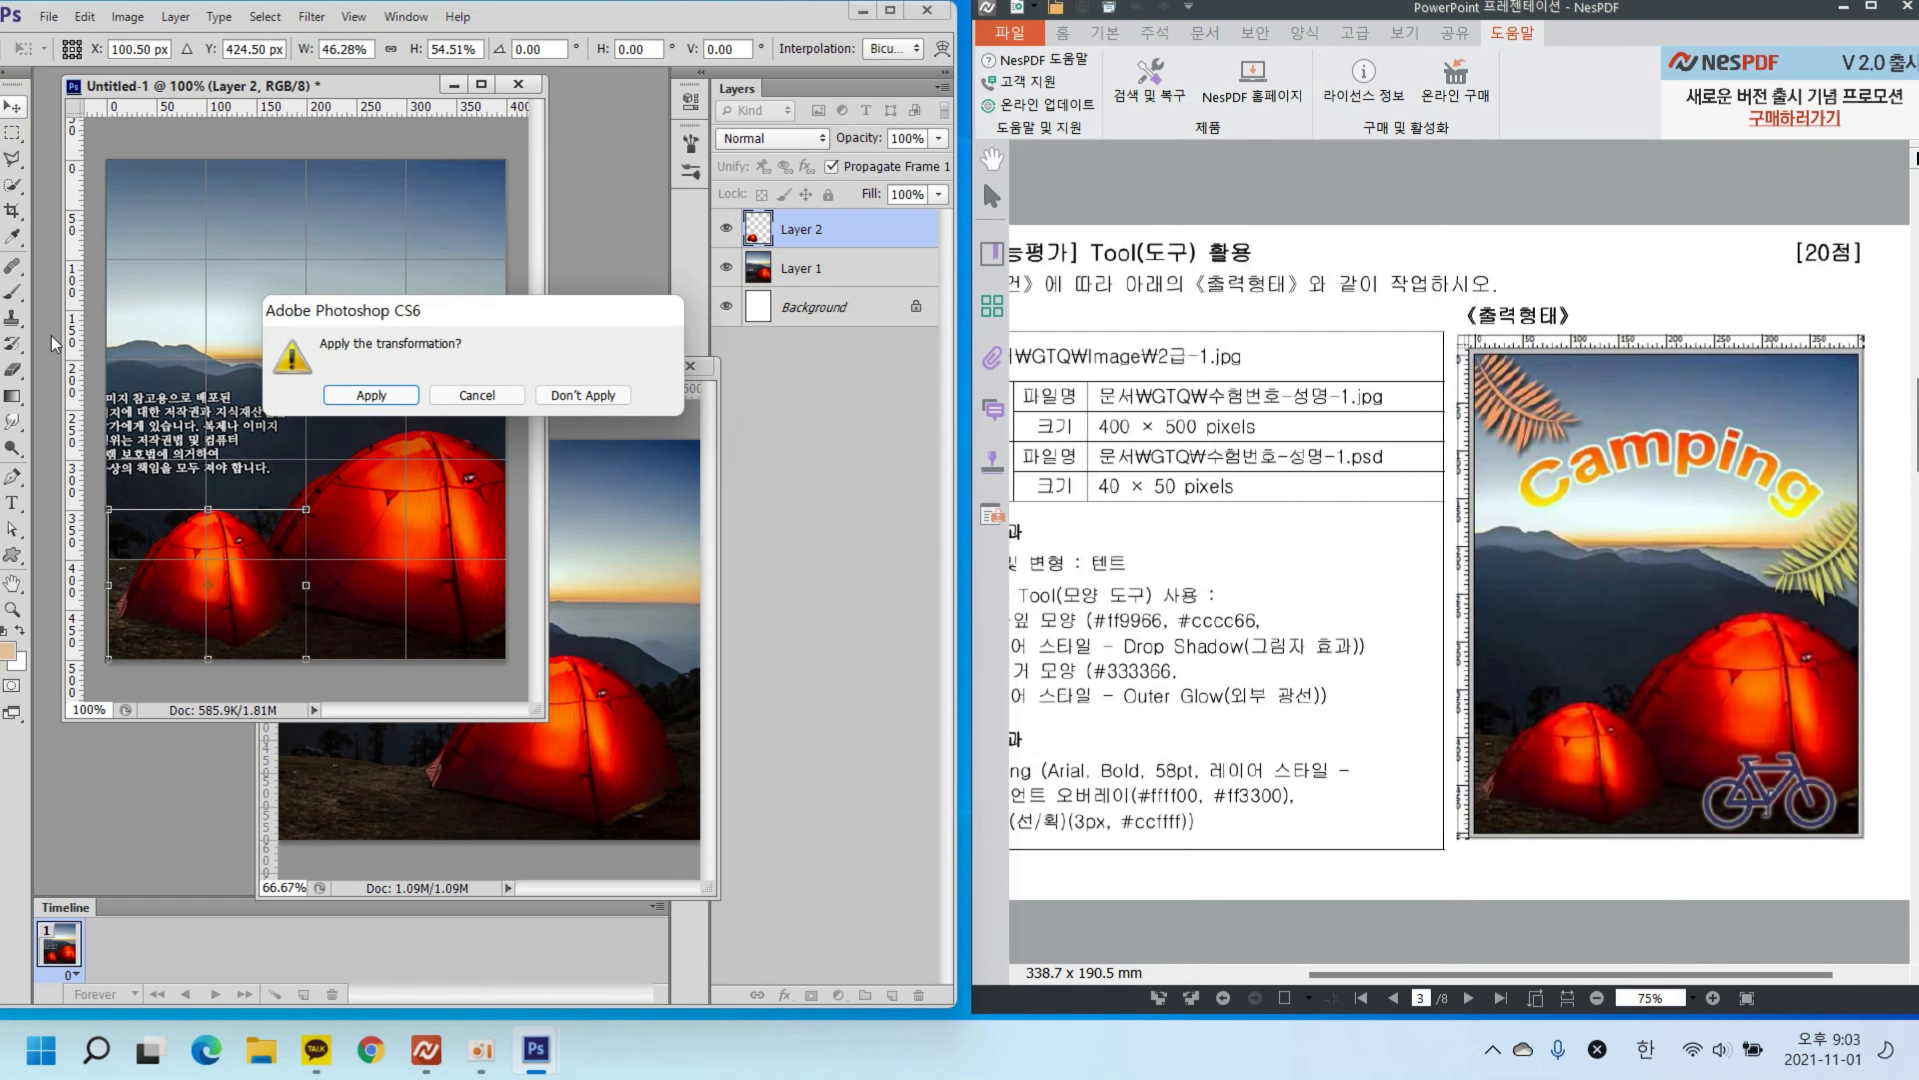
click(382, 392)
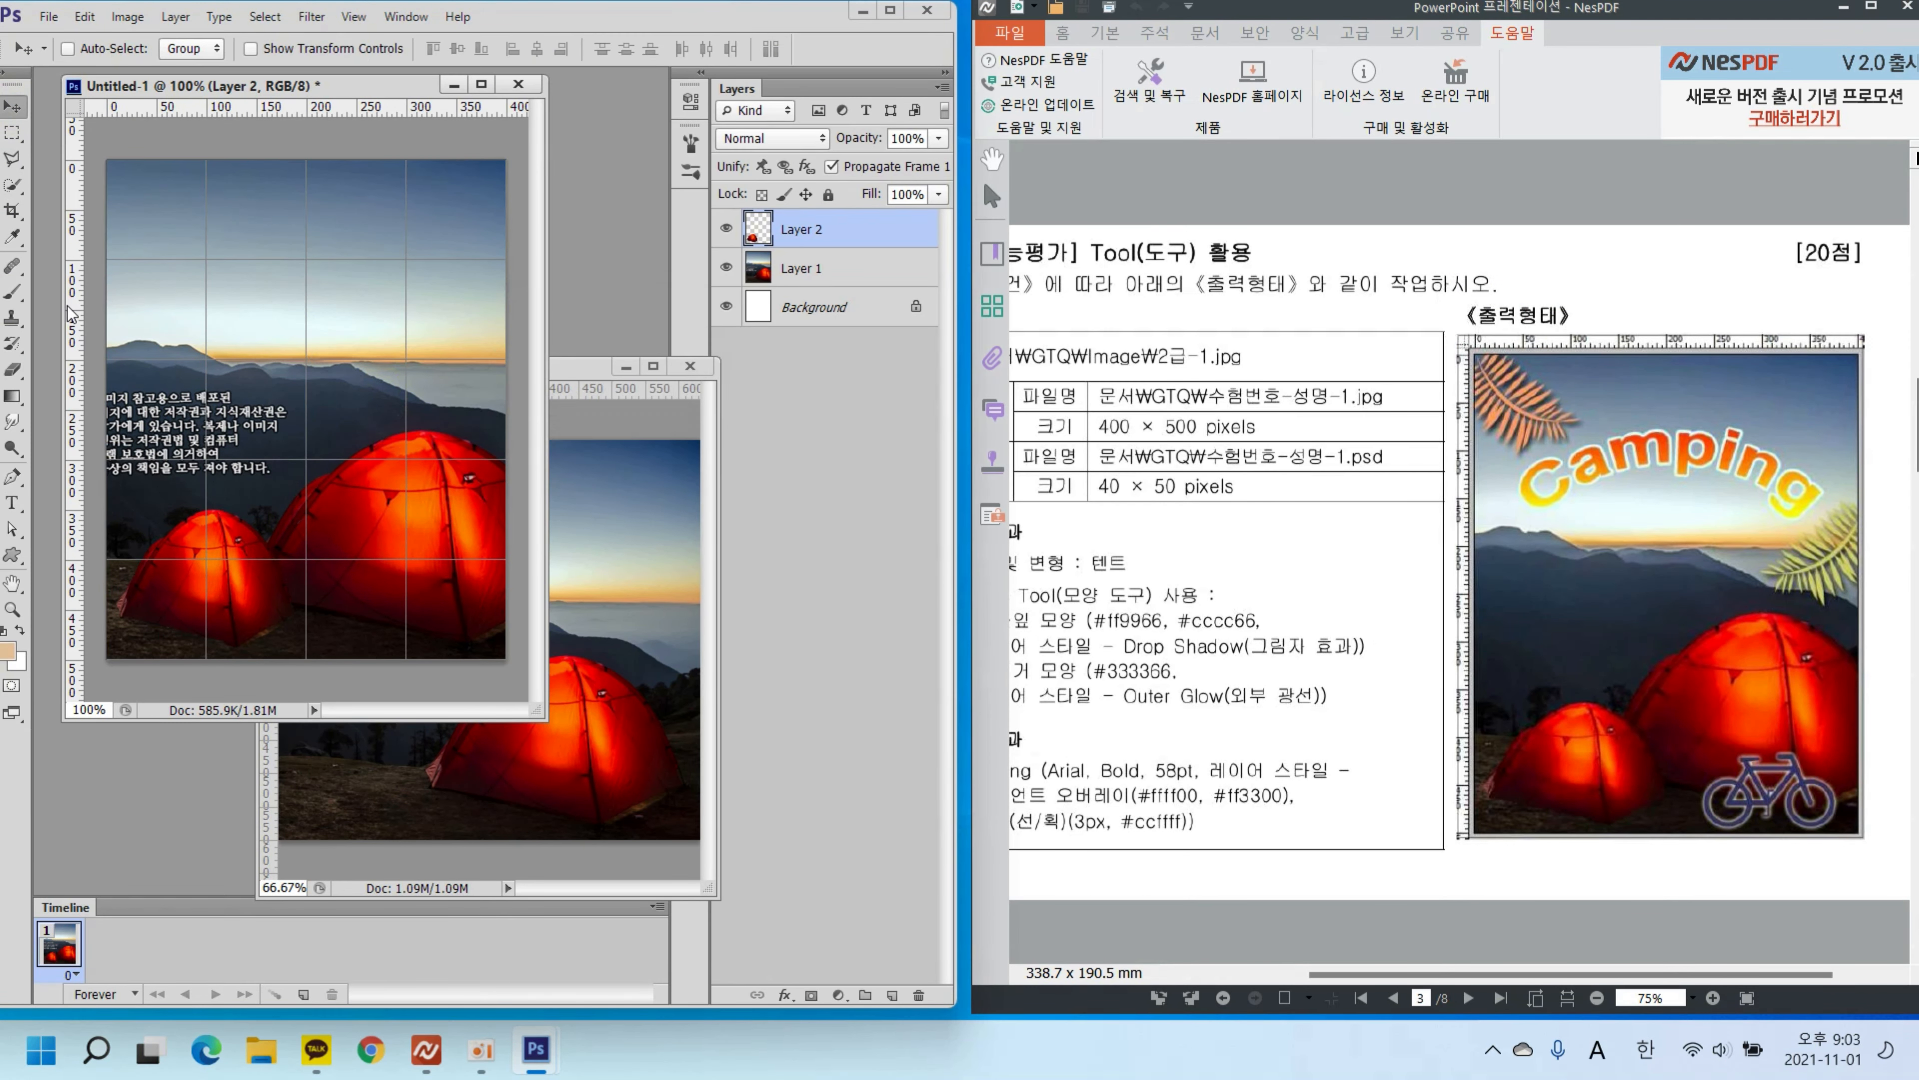
drag(72, 314, 320, 313)
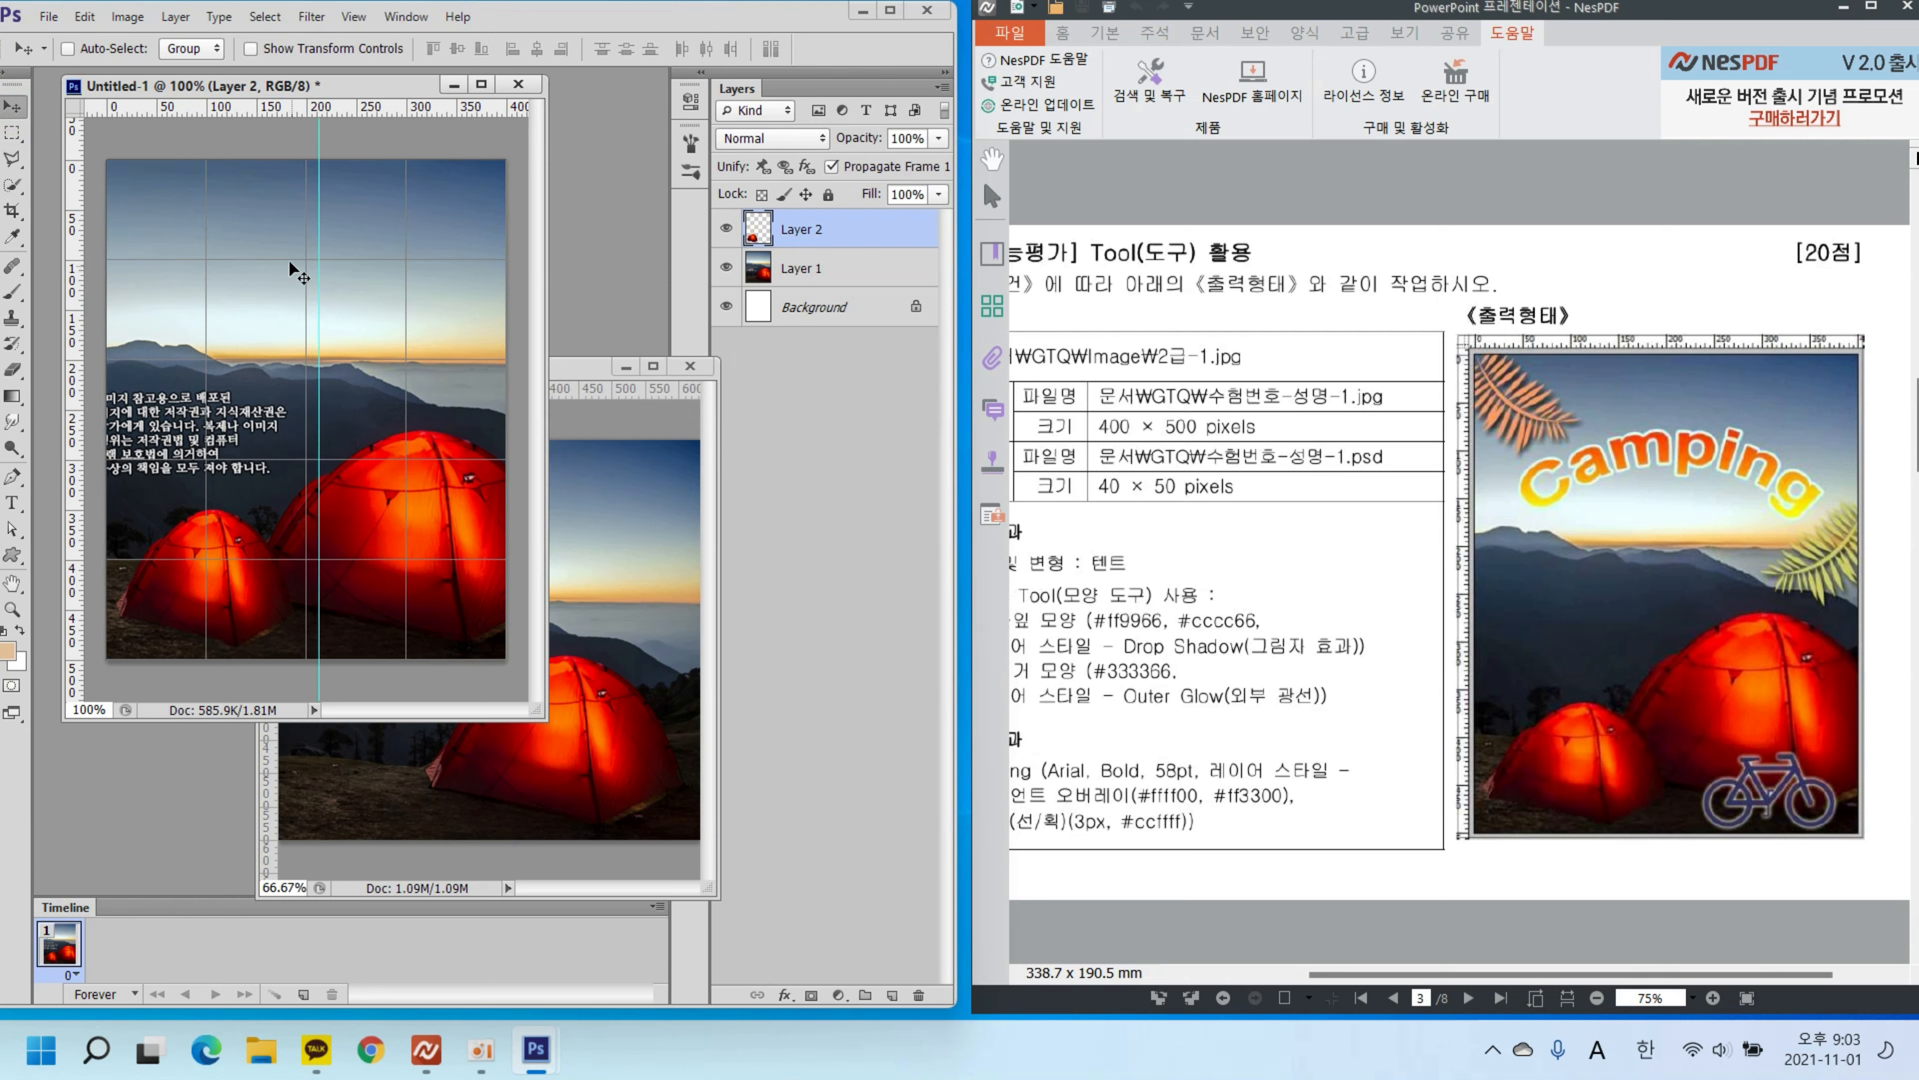
drag(247, 108, 244, 450)
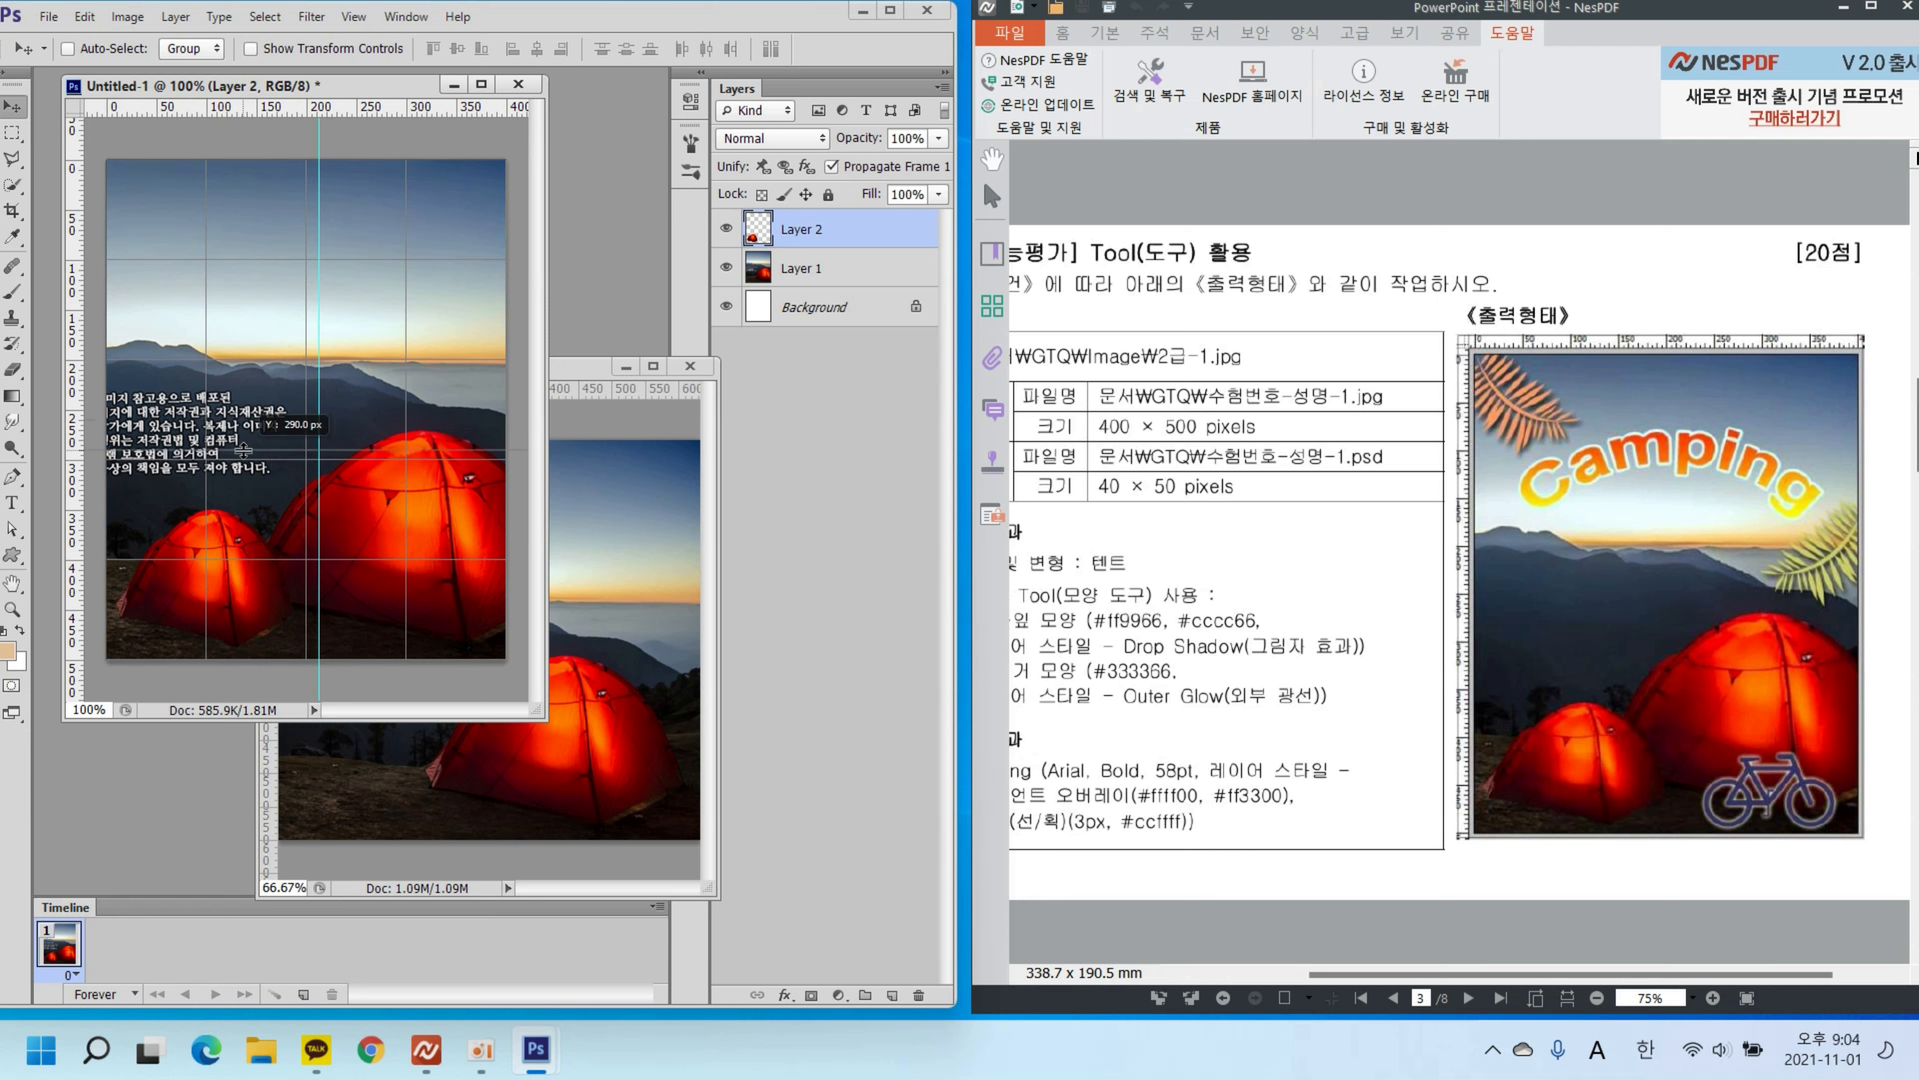
drag(243, 450, 236, 522)
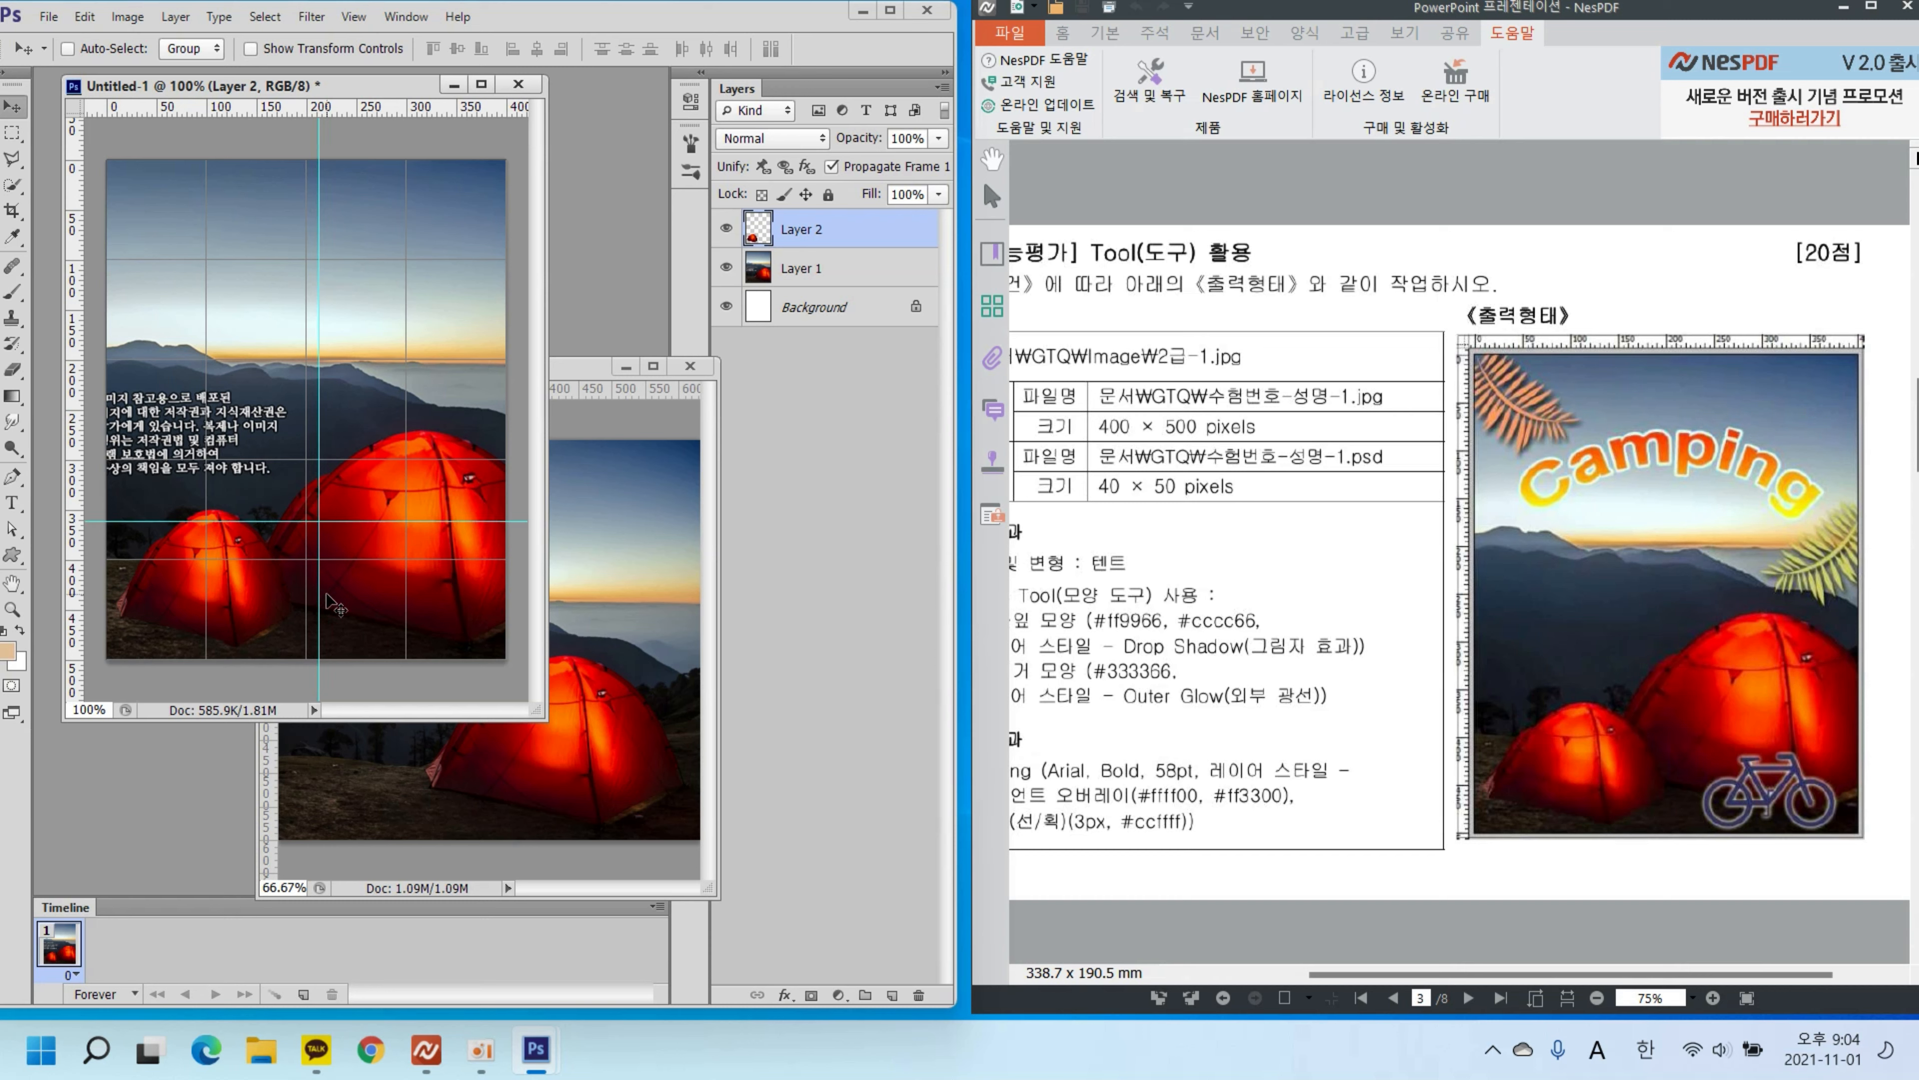
Step: Fit the small tent to the guides with Free Transform at about 109.05% width and 91.39% height
key(ctrl+t)
drag(112, 510, 147, 528)
drag(304, 593, 341, 591)
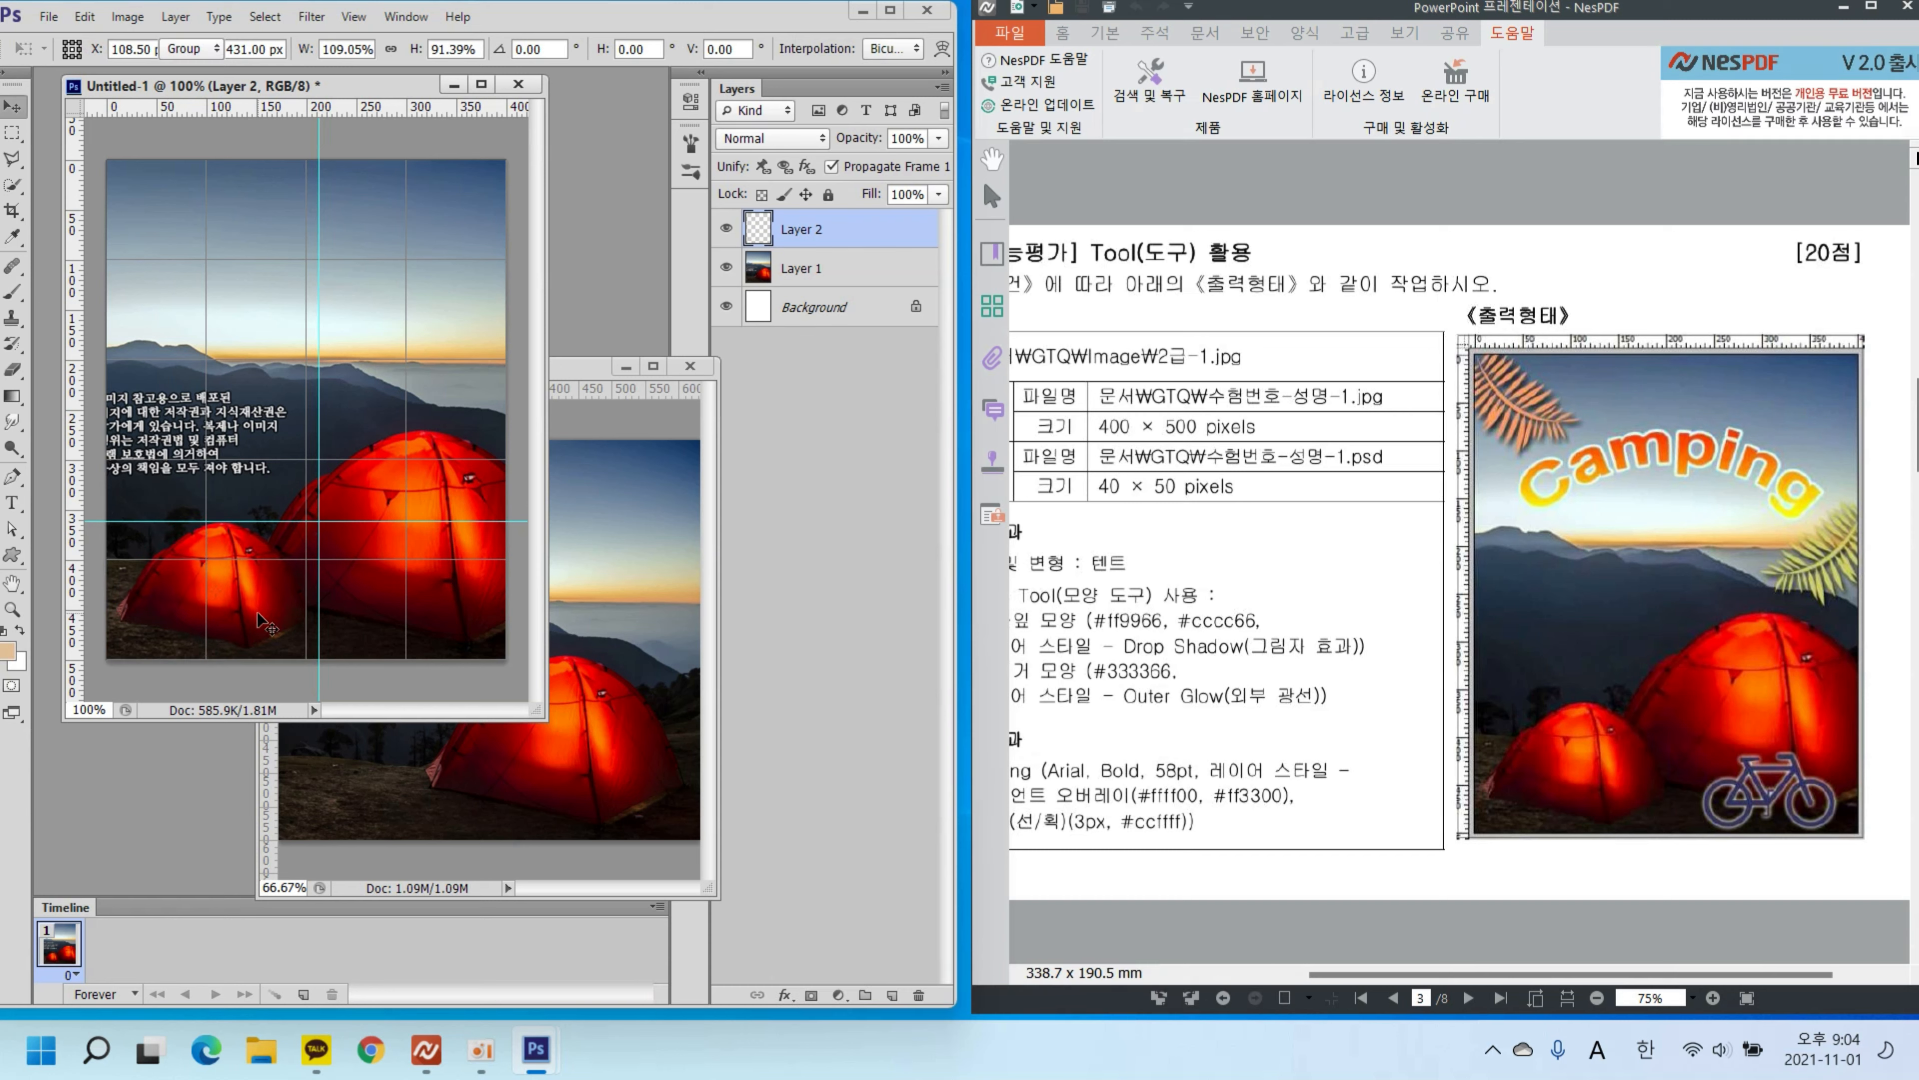
key(Return)
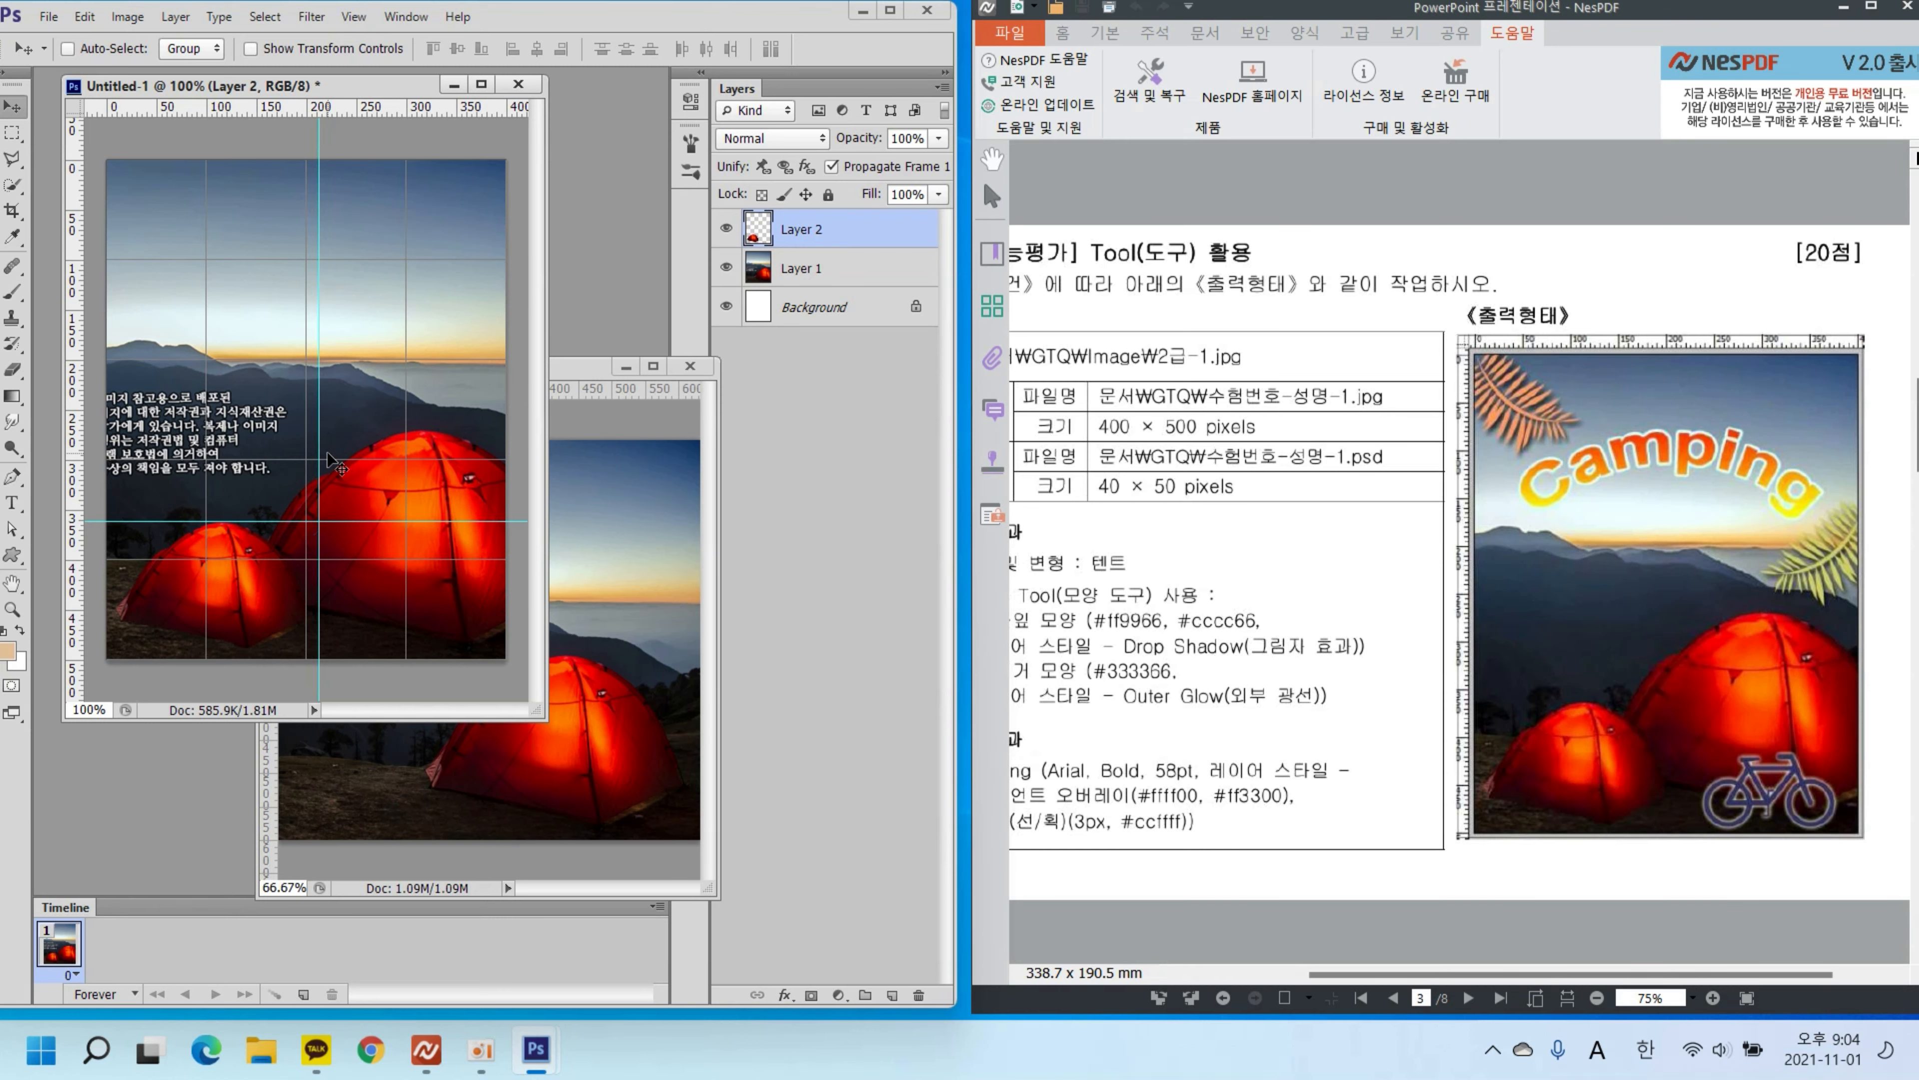
Step: Examine the leaf and bicycle shapes in the reference document together with their required colours and layer styles
click(1234, 10)
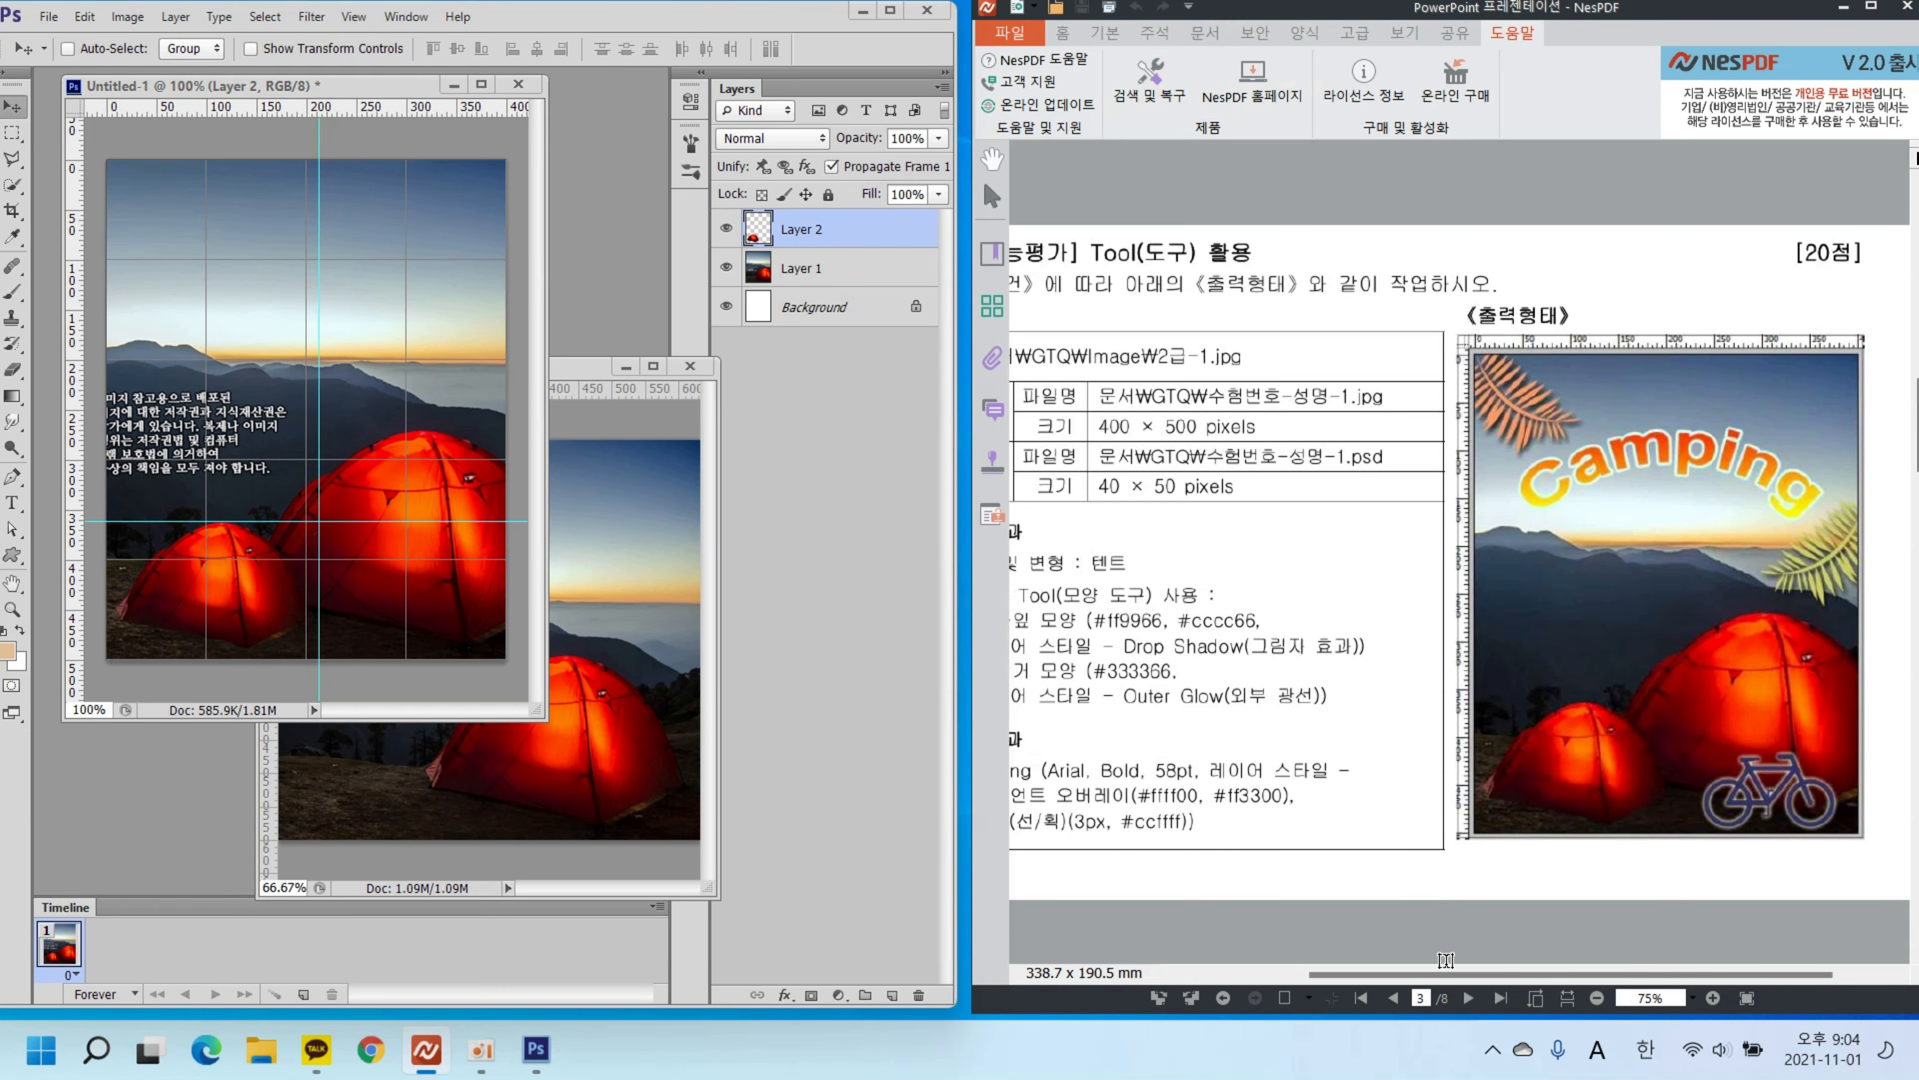
drag(1445, 978, 1369, 977)
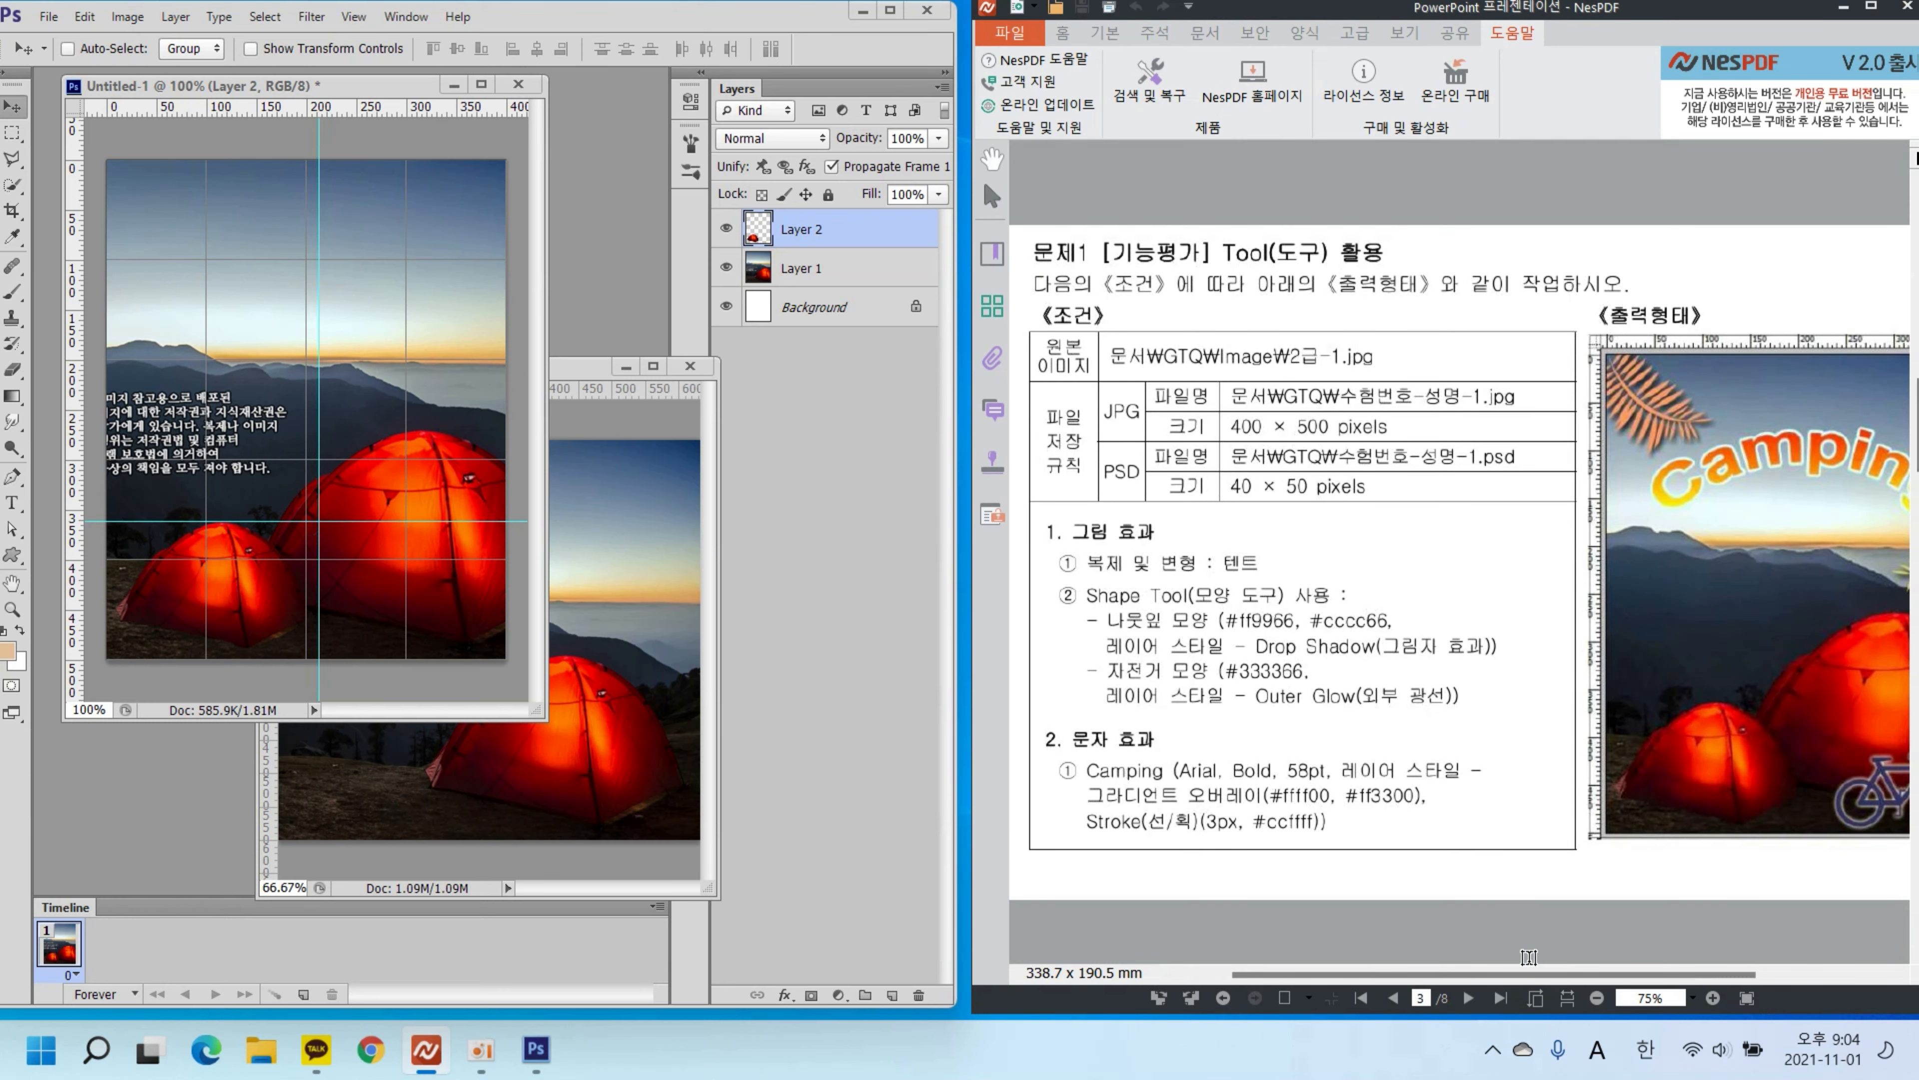
drag(1537, 976, 1602, 977)
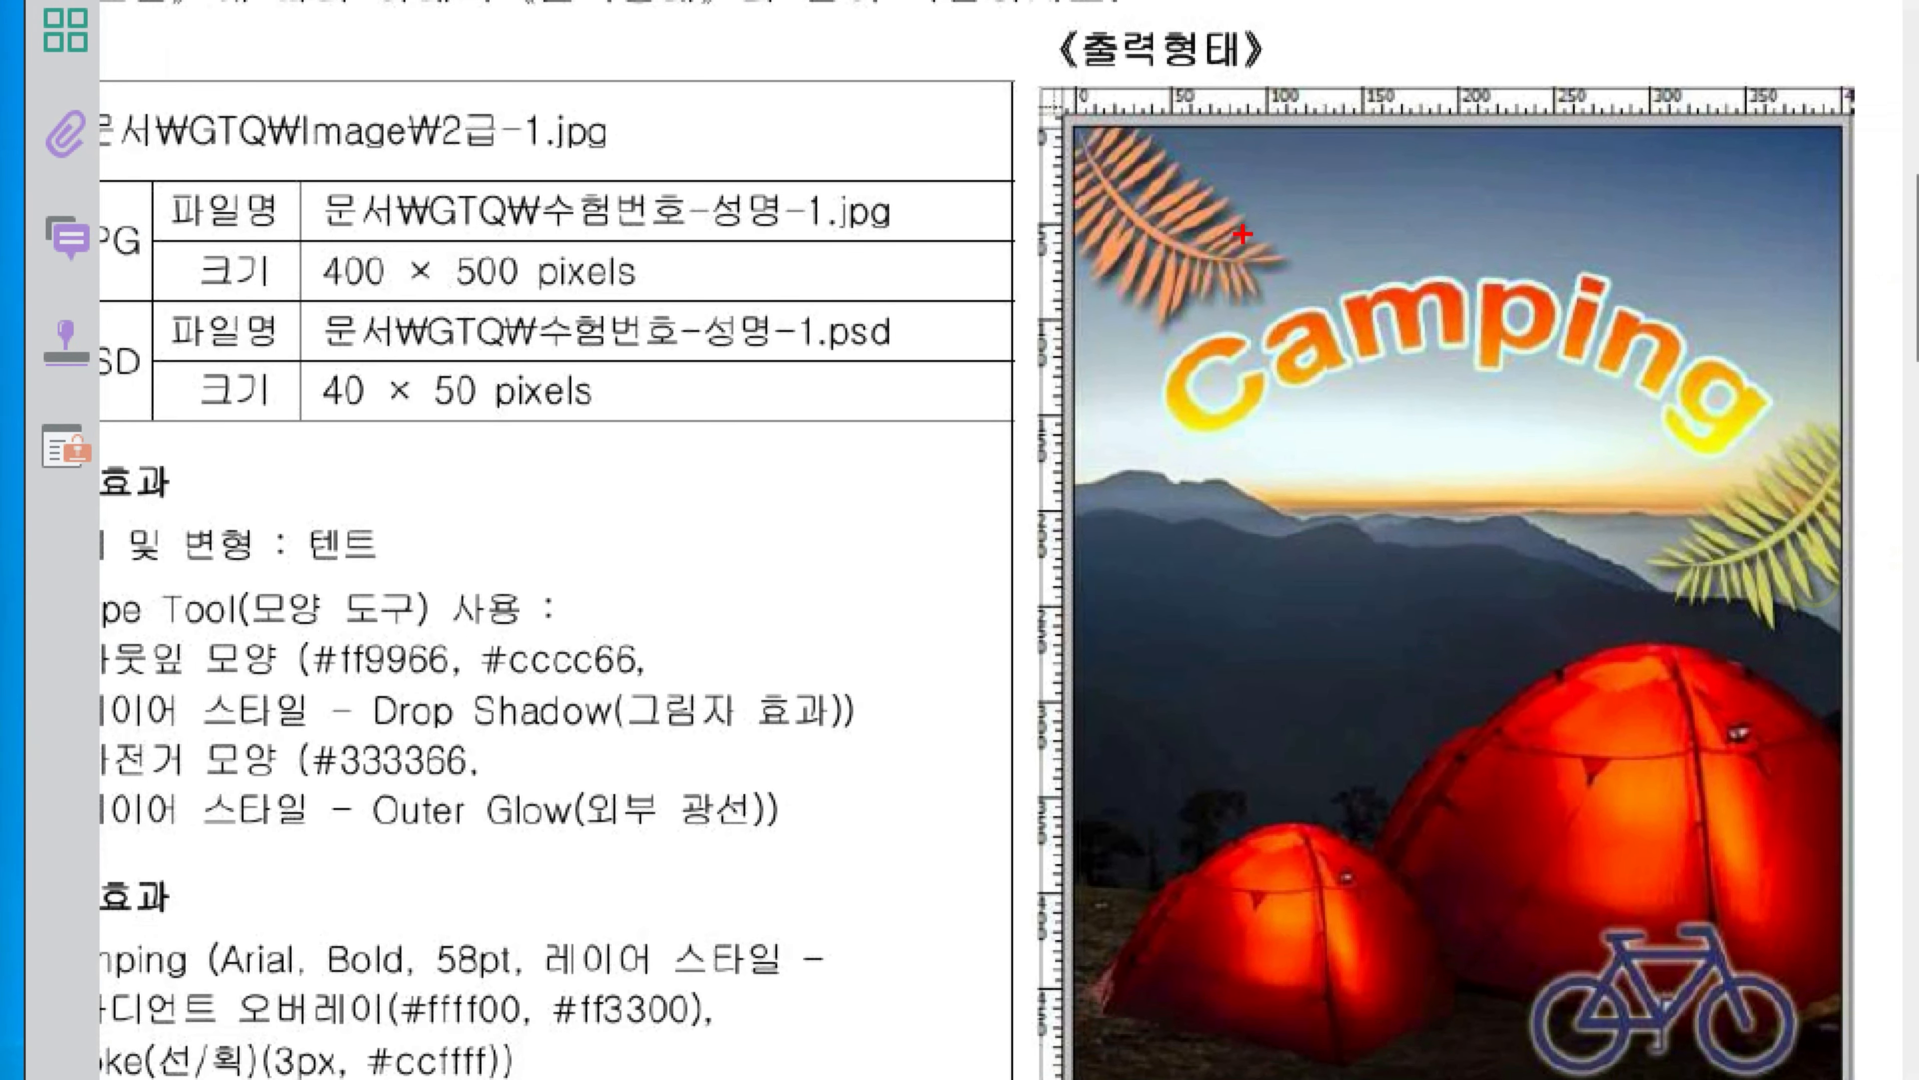
mouse_move(1171, 292)
mouse_down()
mouse_move(1153, 151)
mouse_move(1214, 291)
mouse_up()
mouse_move(1821, 609)
mouse_down()
mouse_move(1662, 590)
mouse_move(1810, 604)
mouse_up()
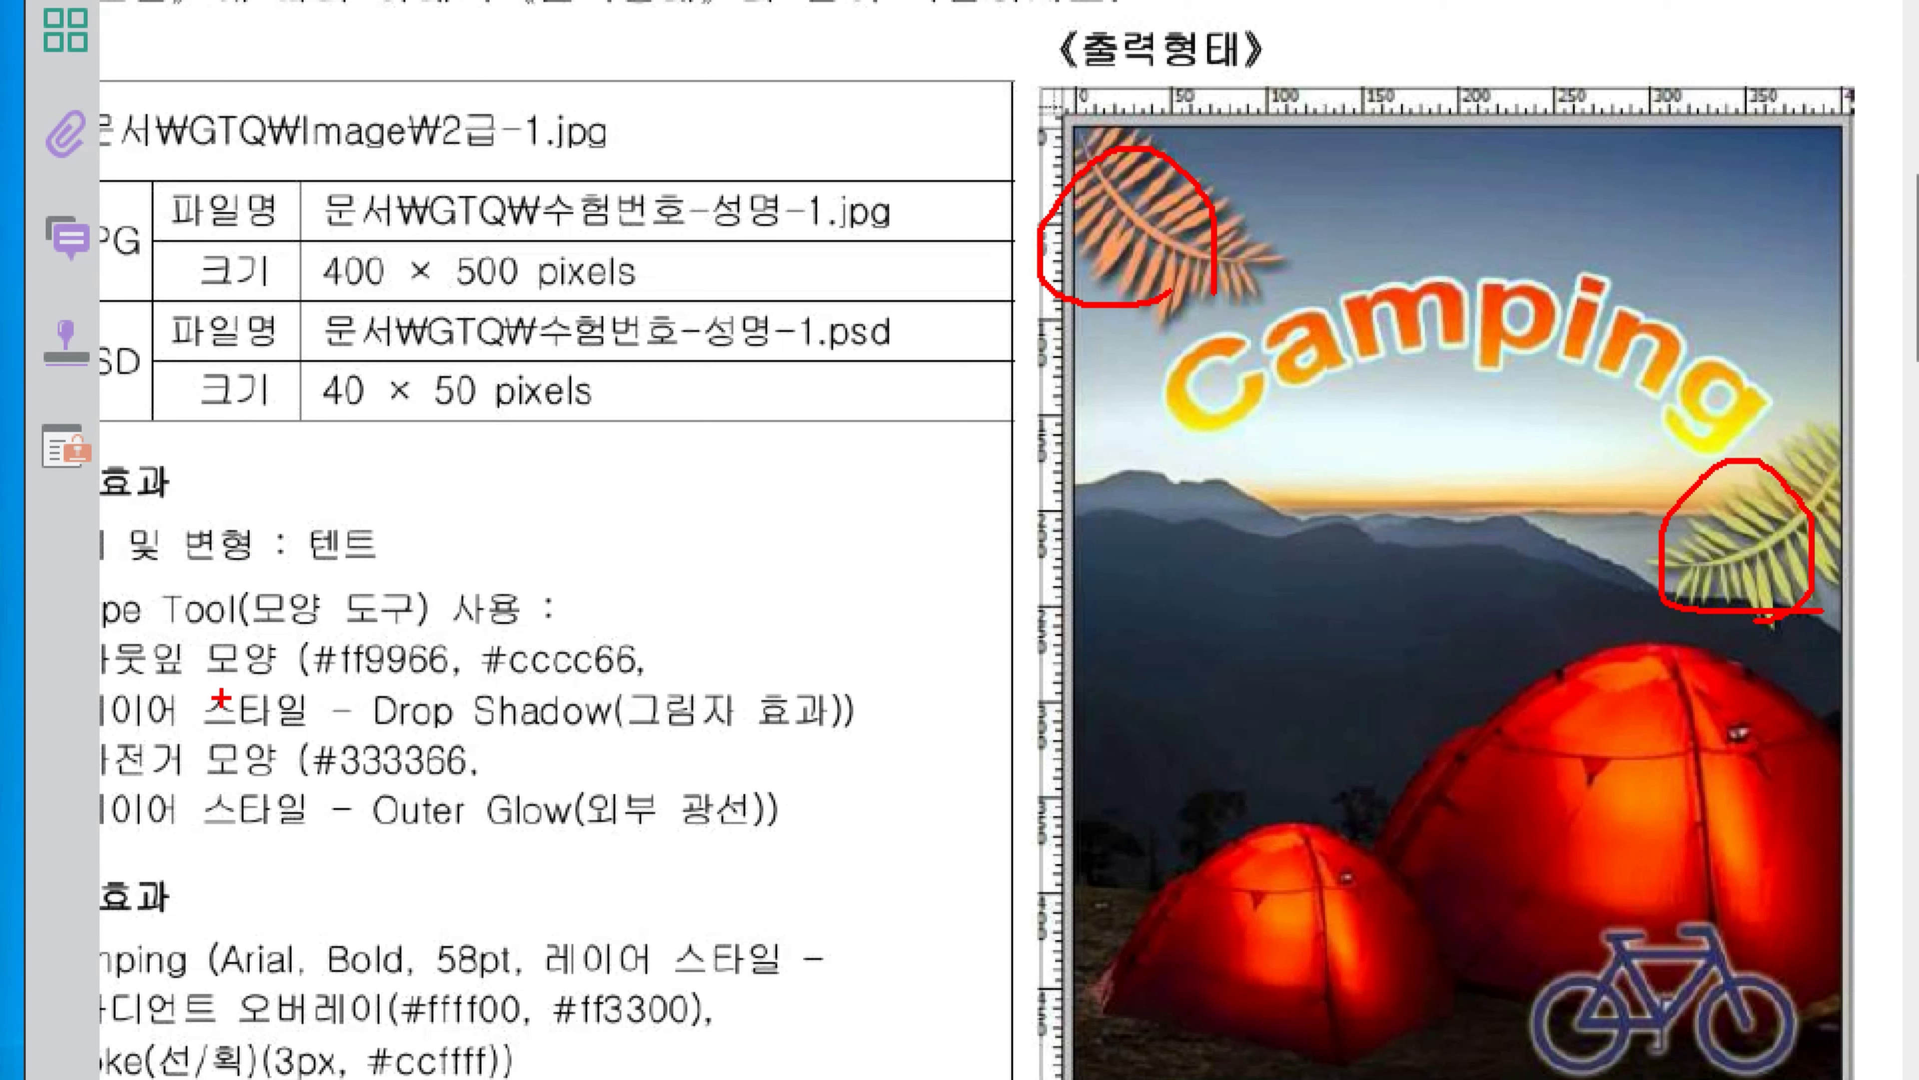
drag(335, 685, 665, 684)
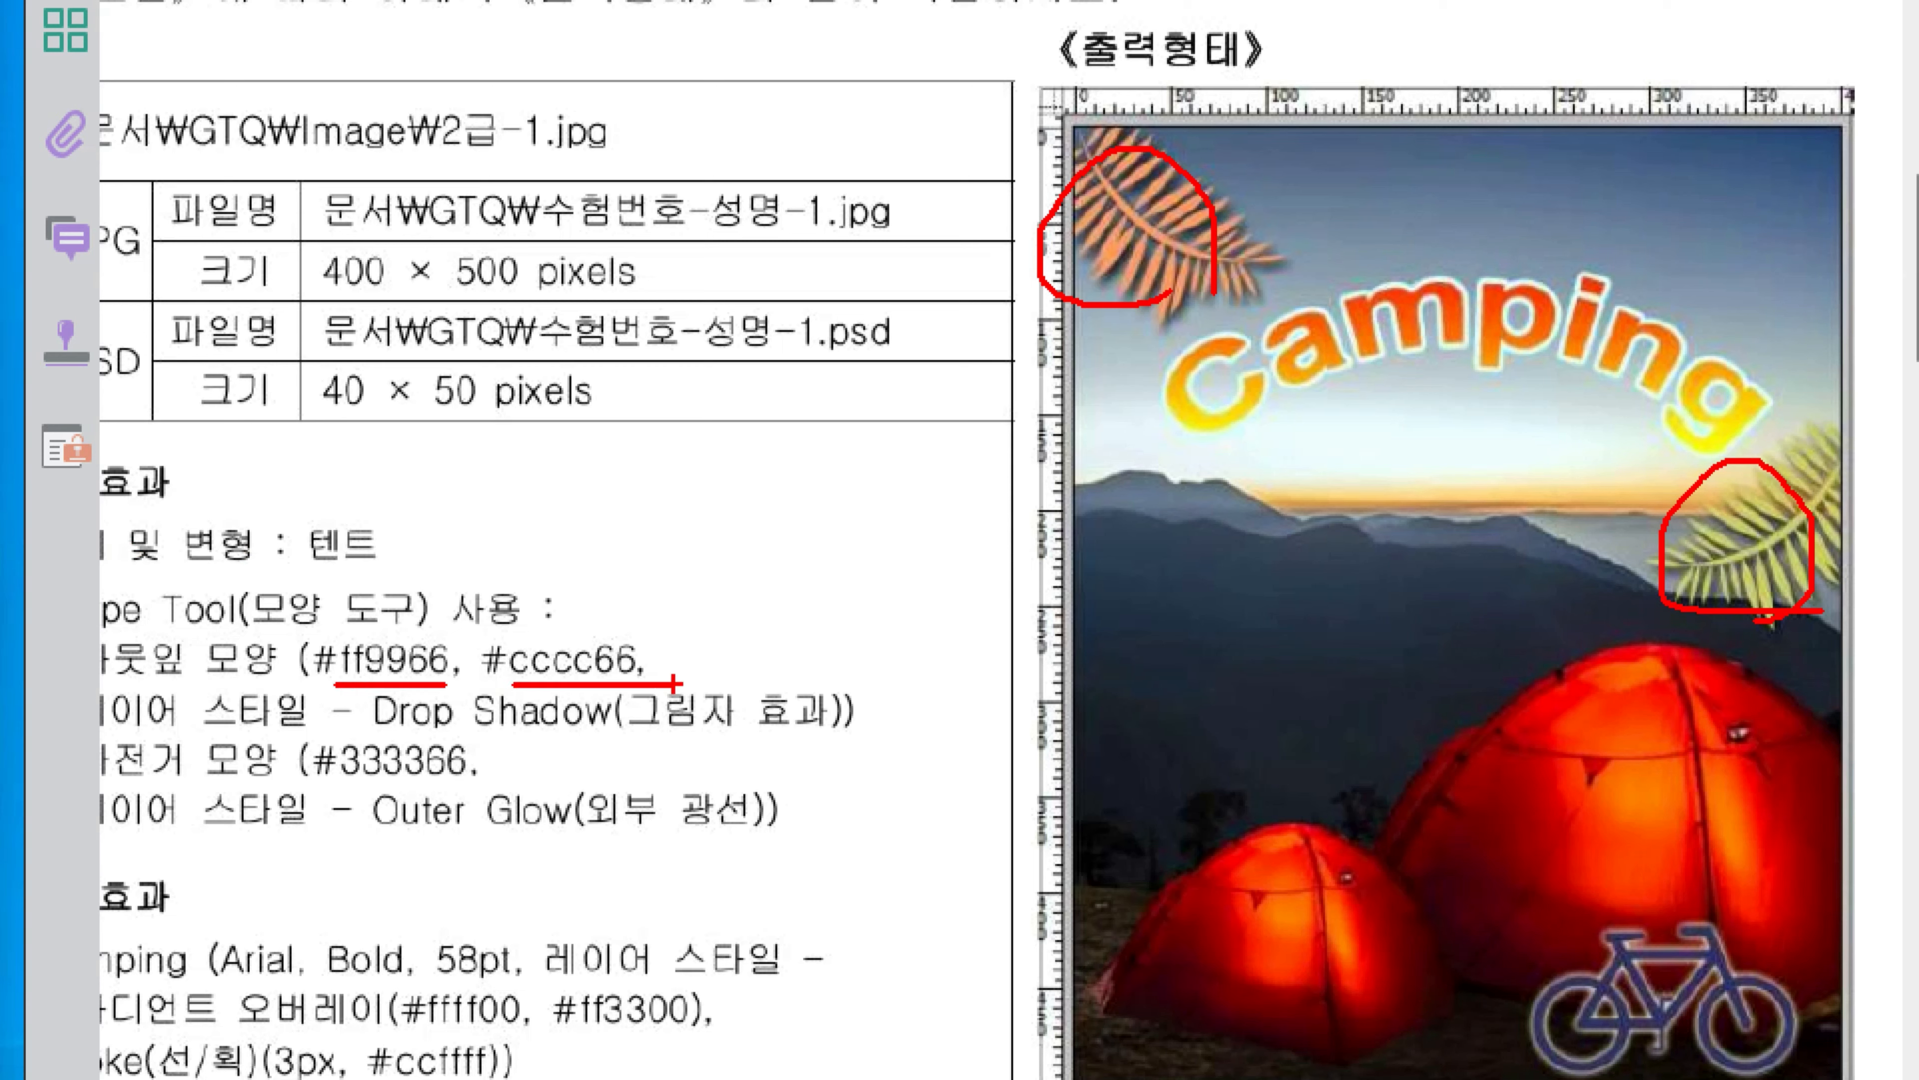
drag(371, 735, 822, 735)
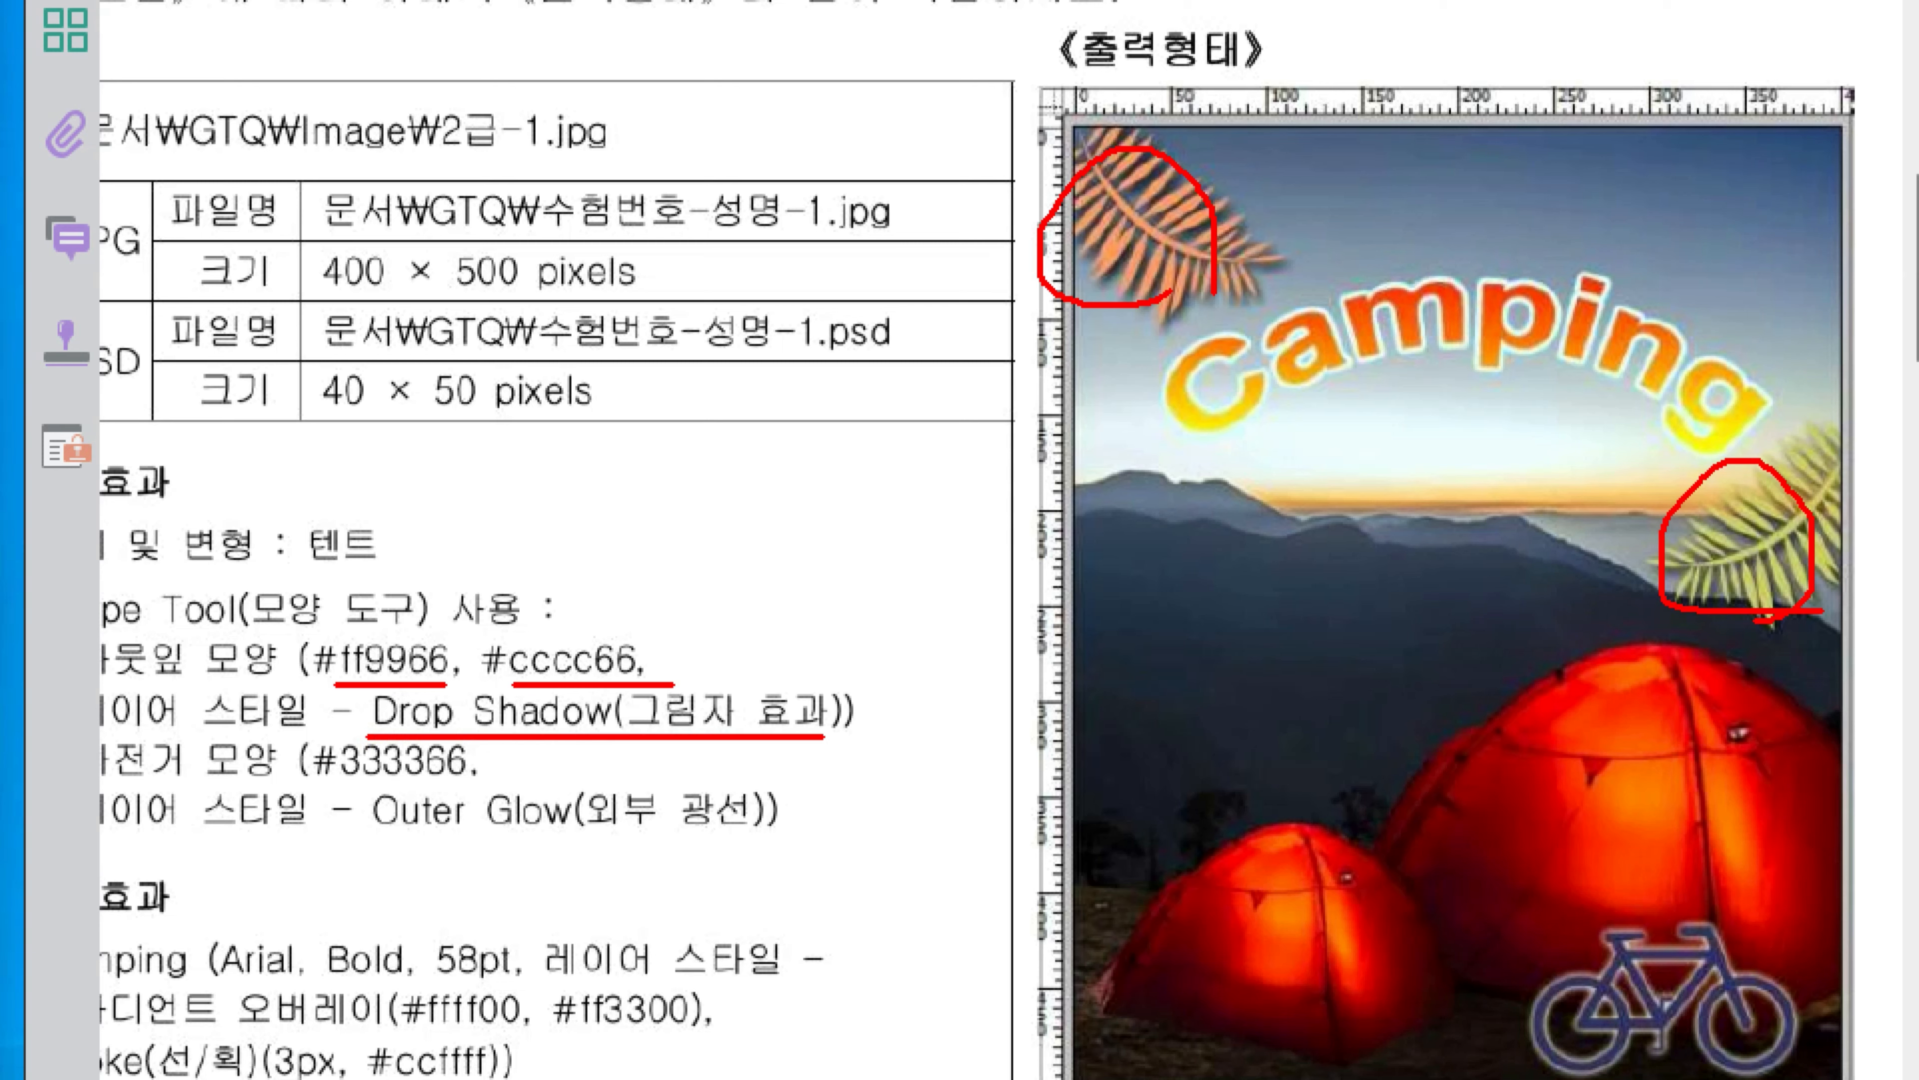
mouse_move(1683, 1054)
mouse_down()
mouse_move(1536, 1041)
mouse_move(1534, 885)
mouse_move(1706, 900)
mouse_move(1708, 1027)
mouse_move(1655, 1060)
mouse_up()
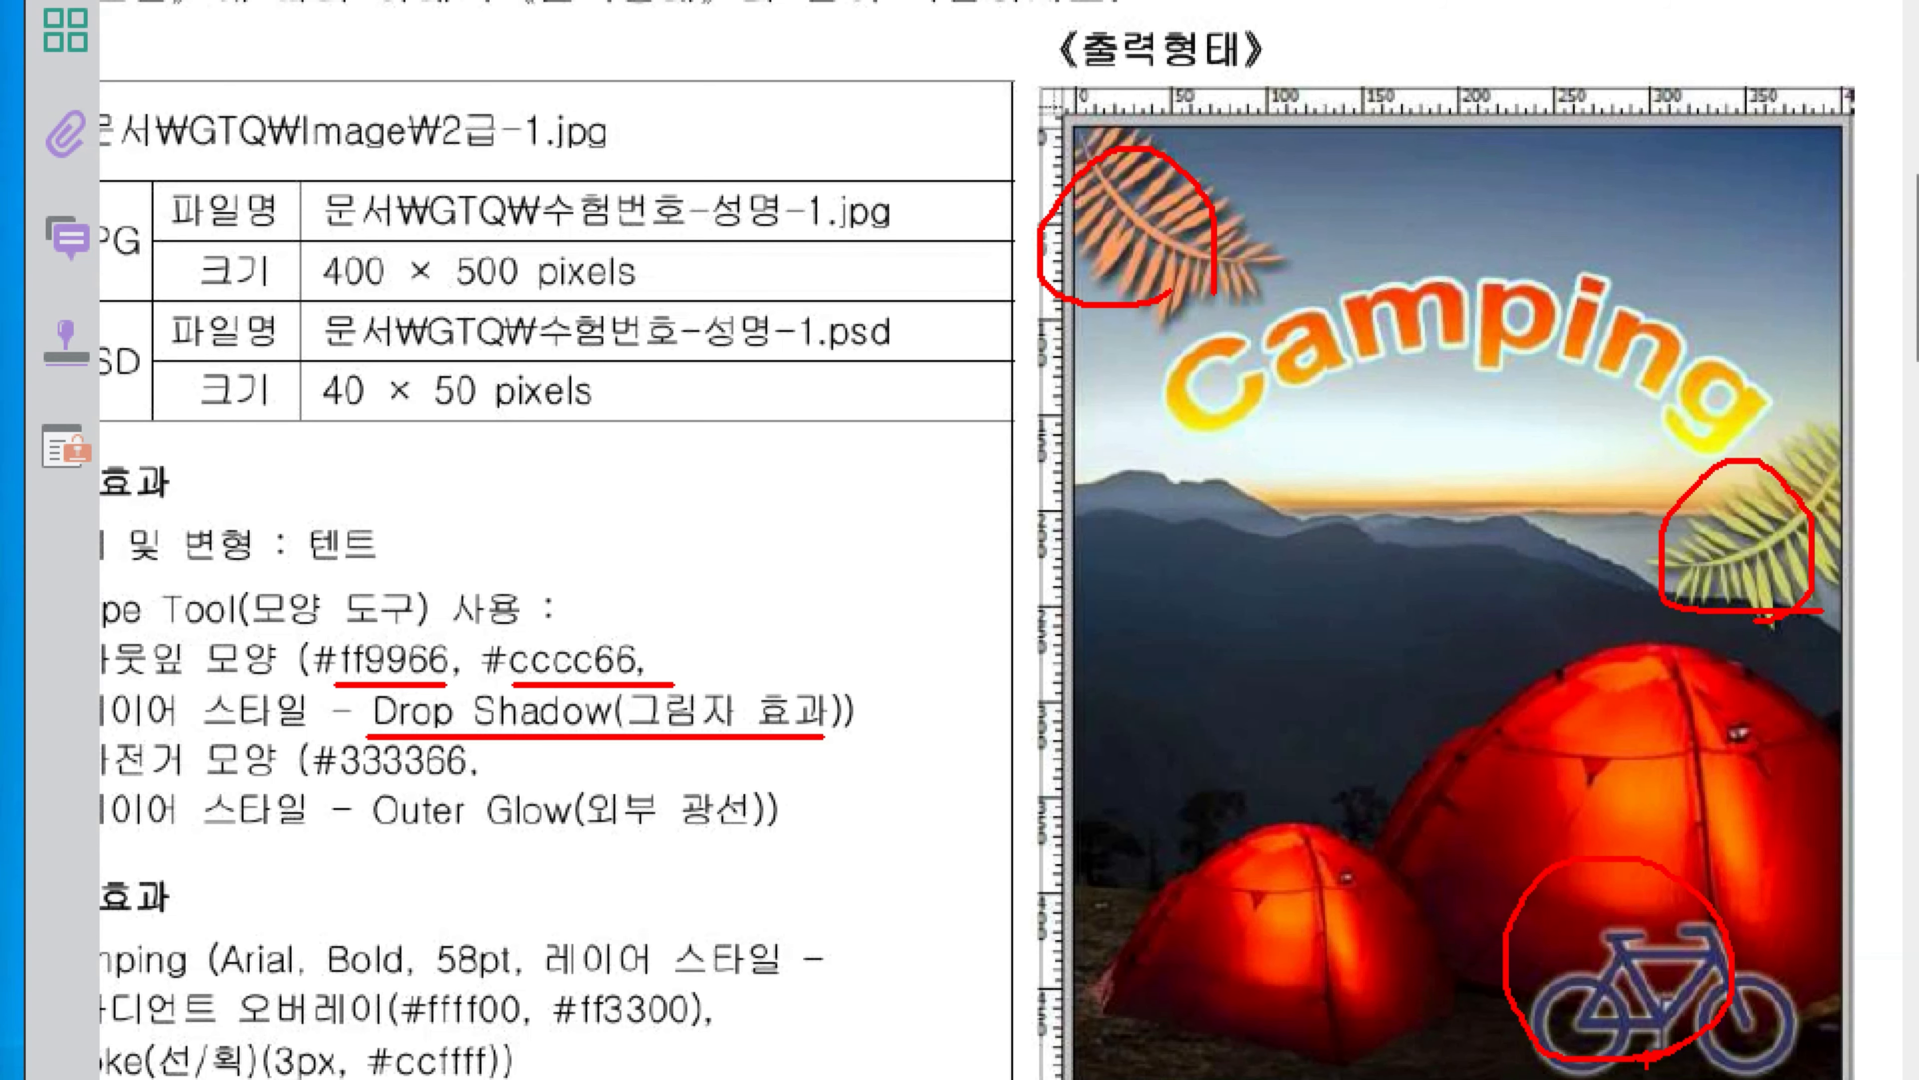
key(Escape)
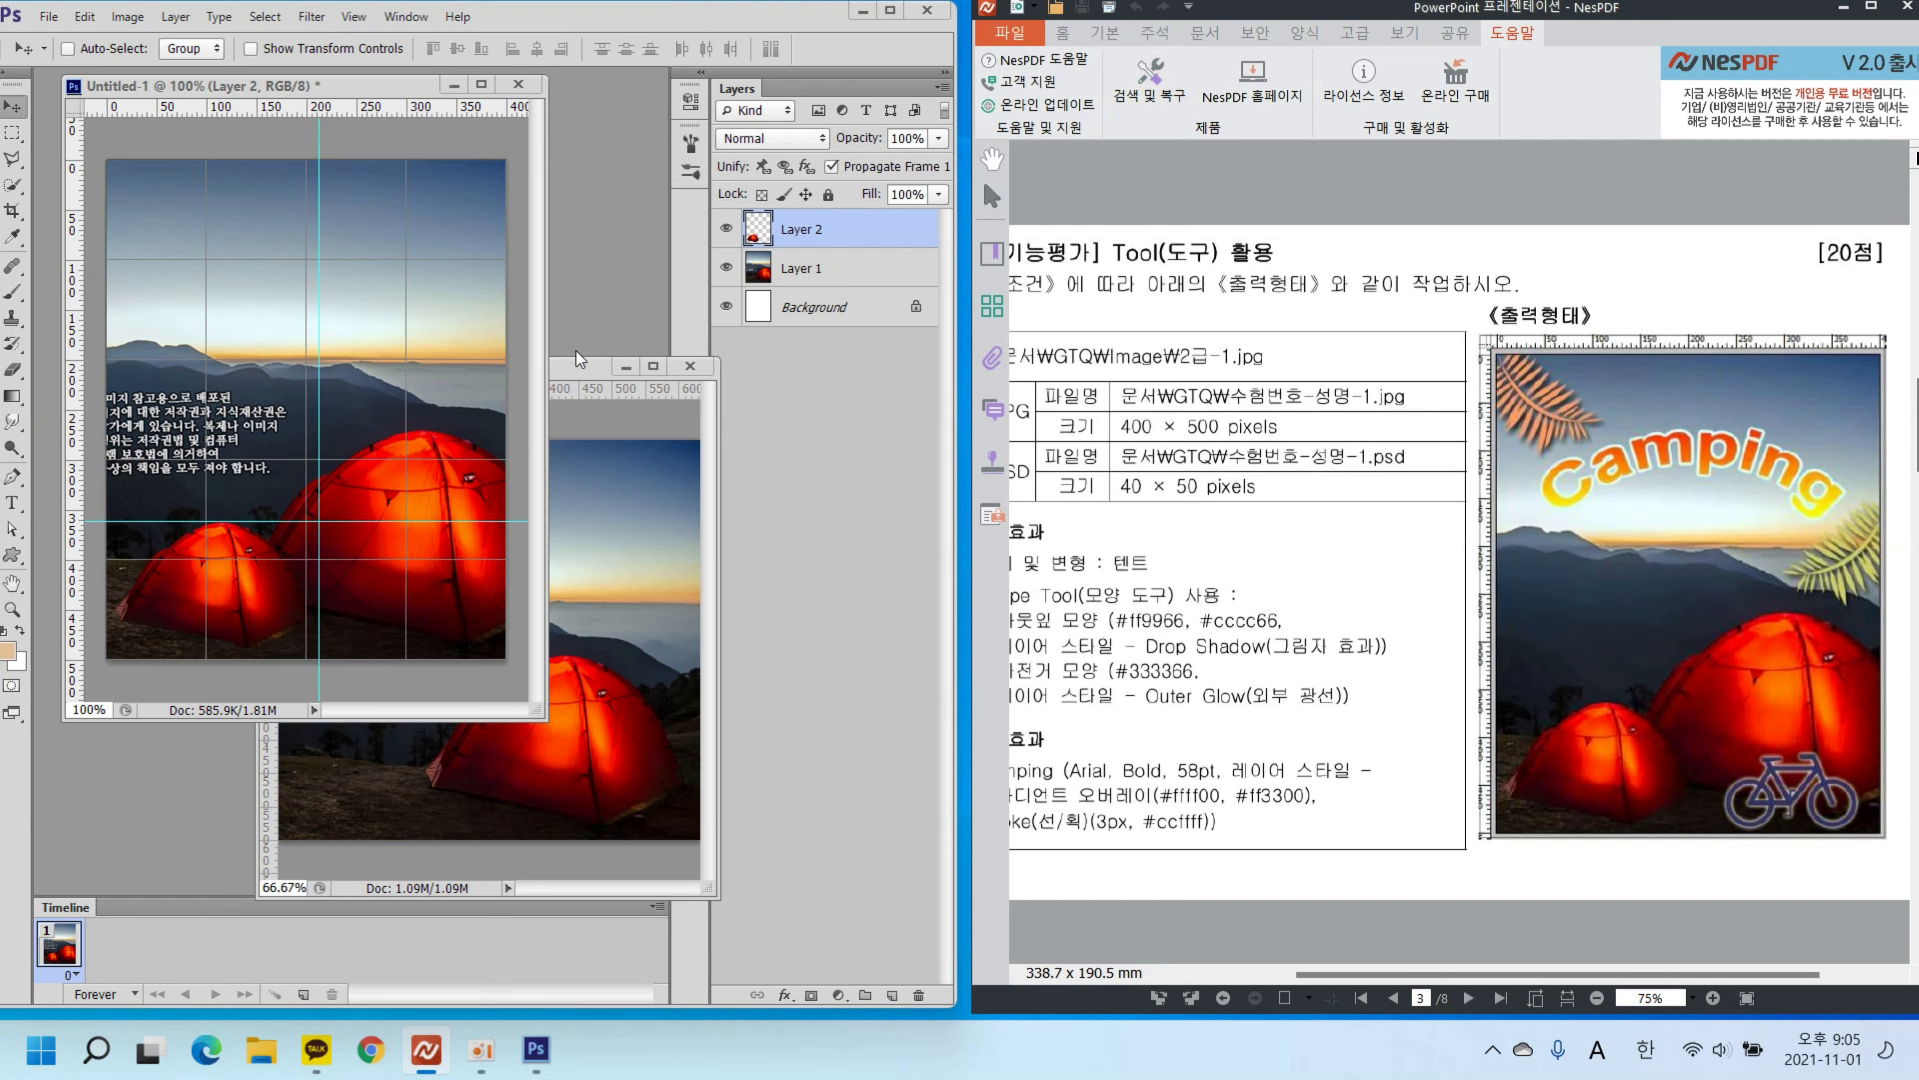
Step: Close the 2급-1.jpg document, leaving Untitled-1 open
click(571, 366)
drag(572, 366, 533, 334)
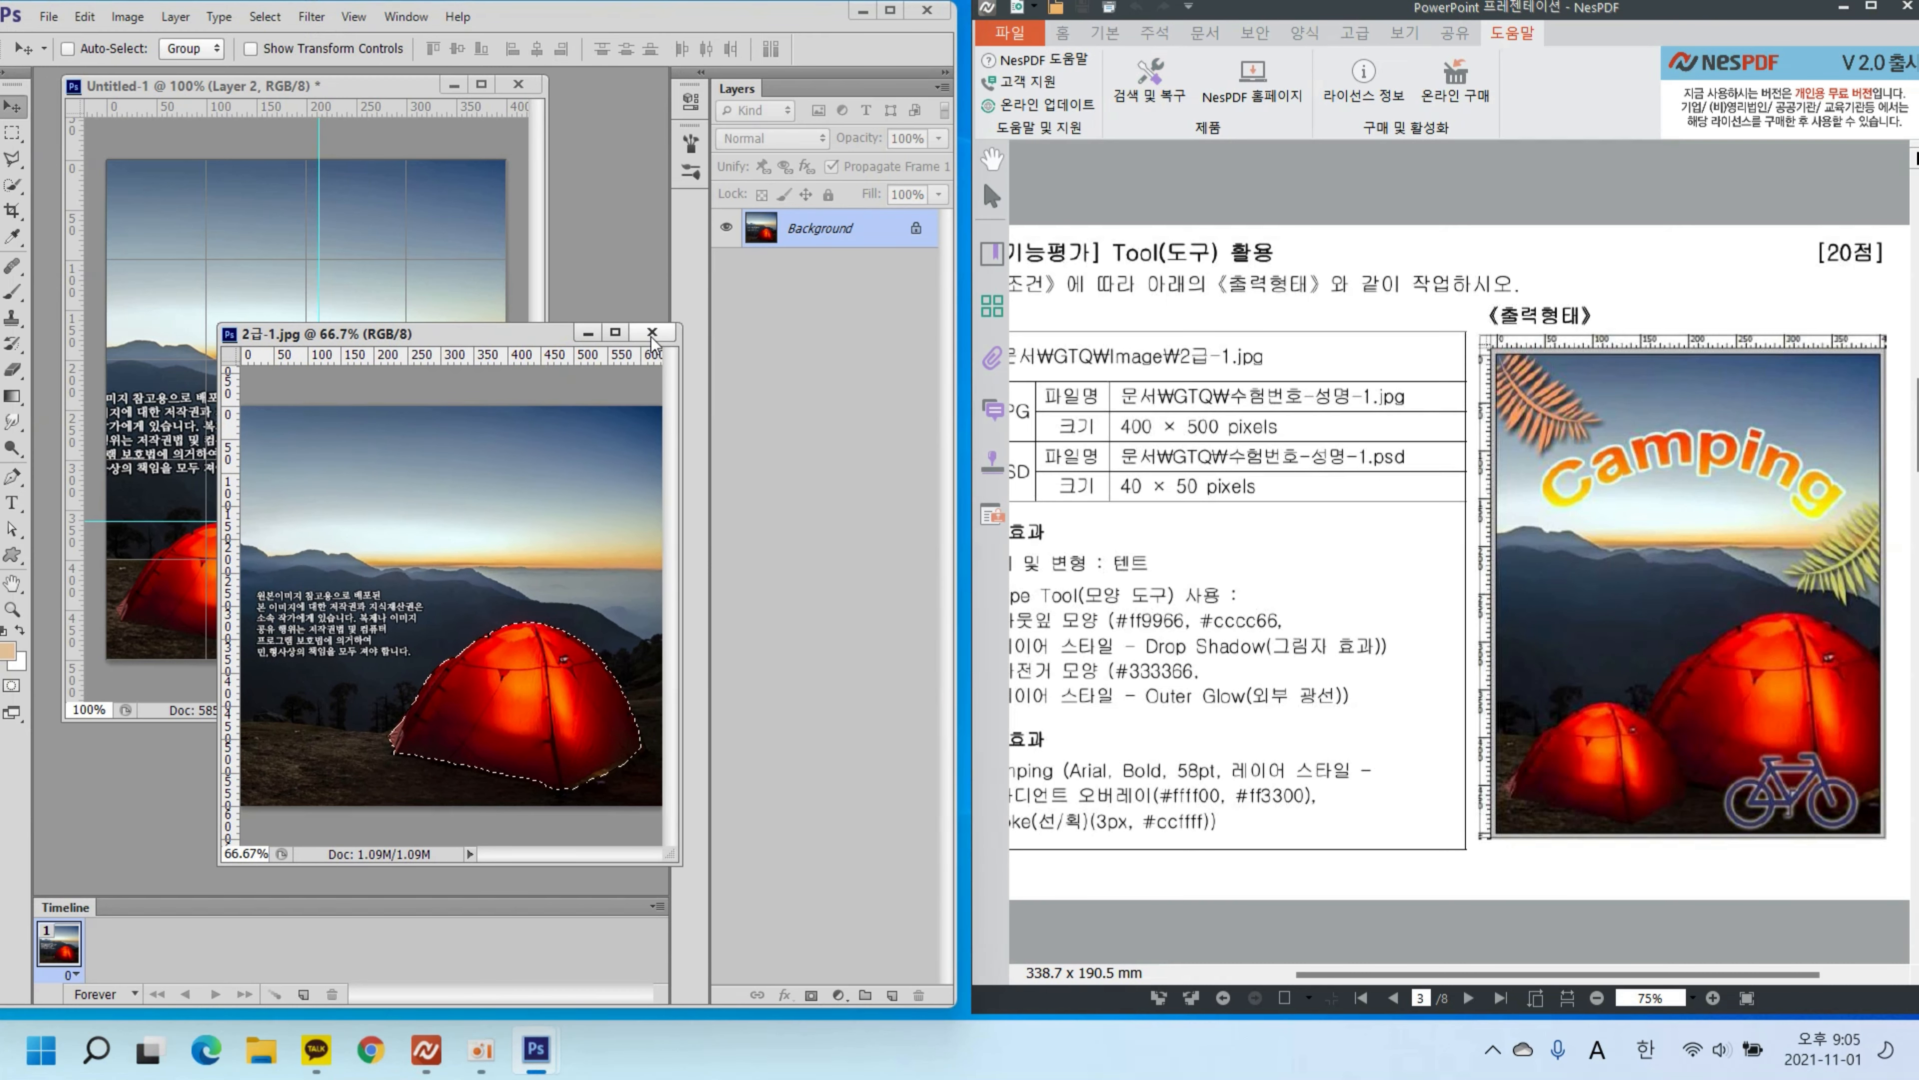
click(652, 333)
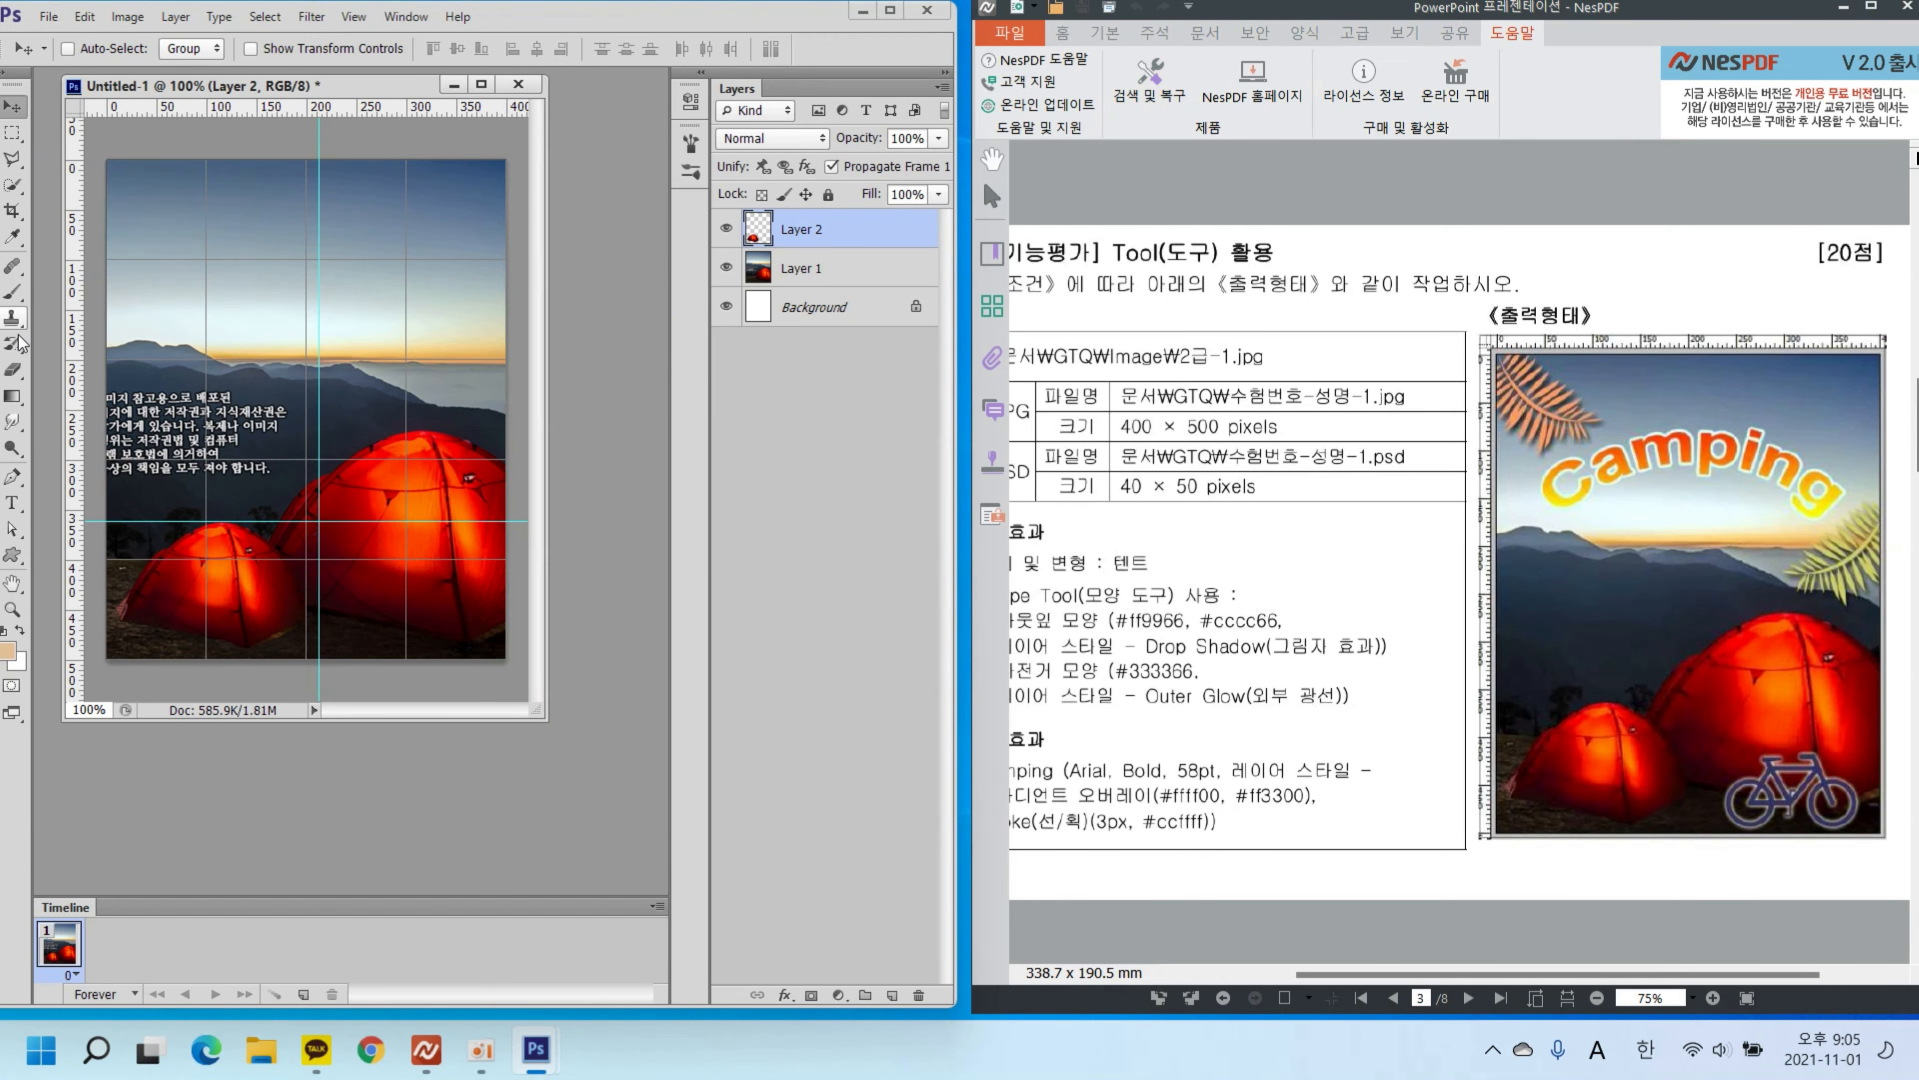
Step: Activate the Custom Shape Tool and set its fill colour to #ff9966
click(12, 557)
click(13, 559)
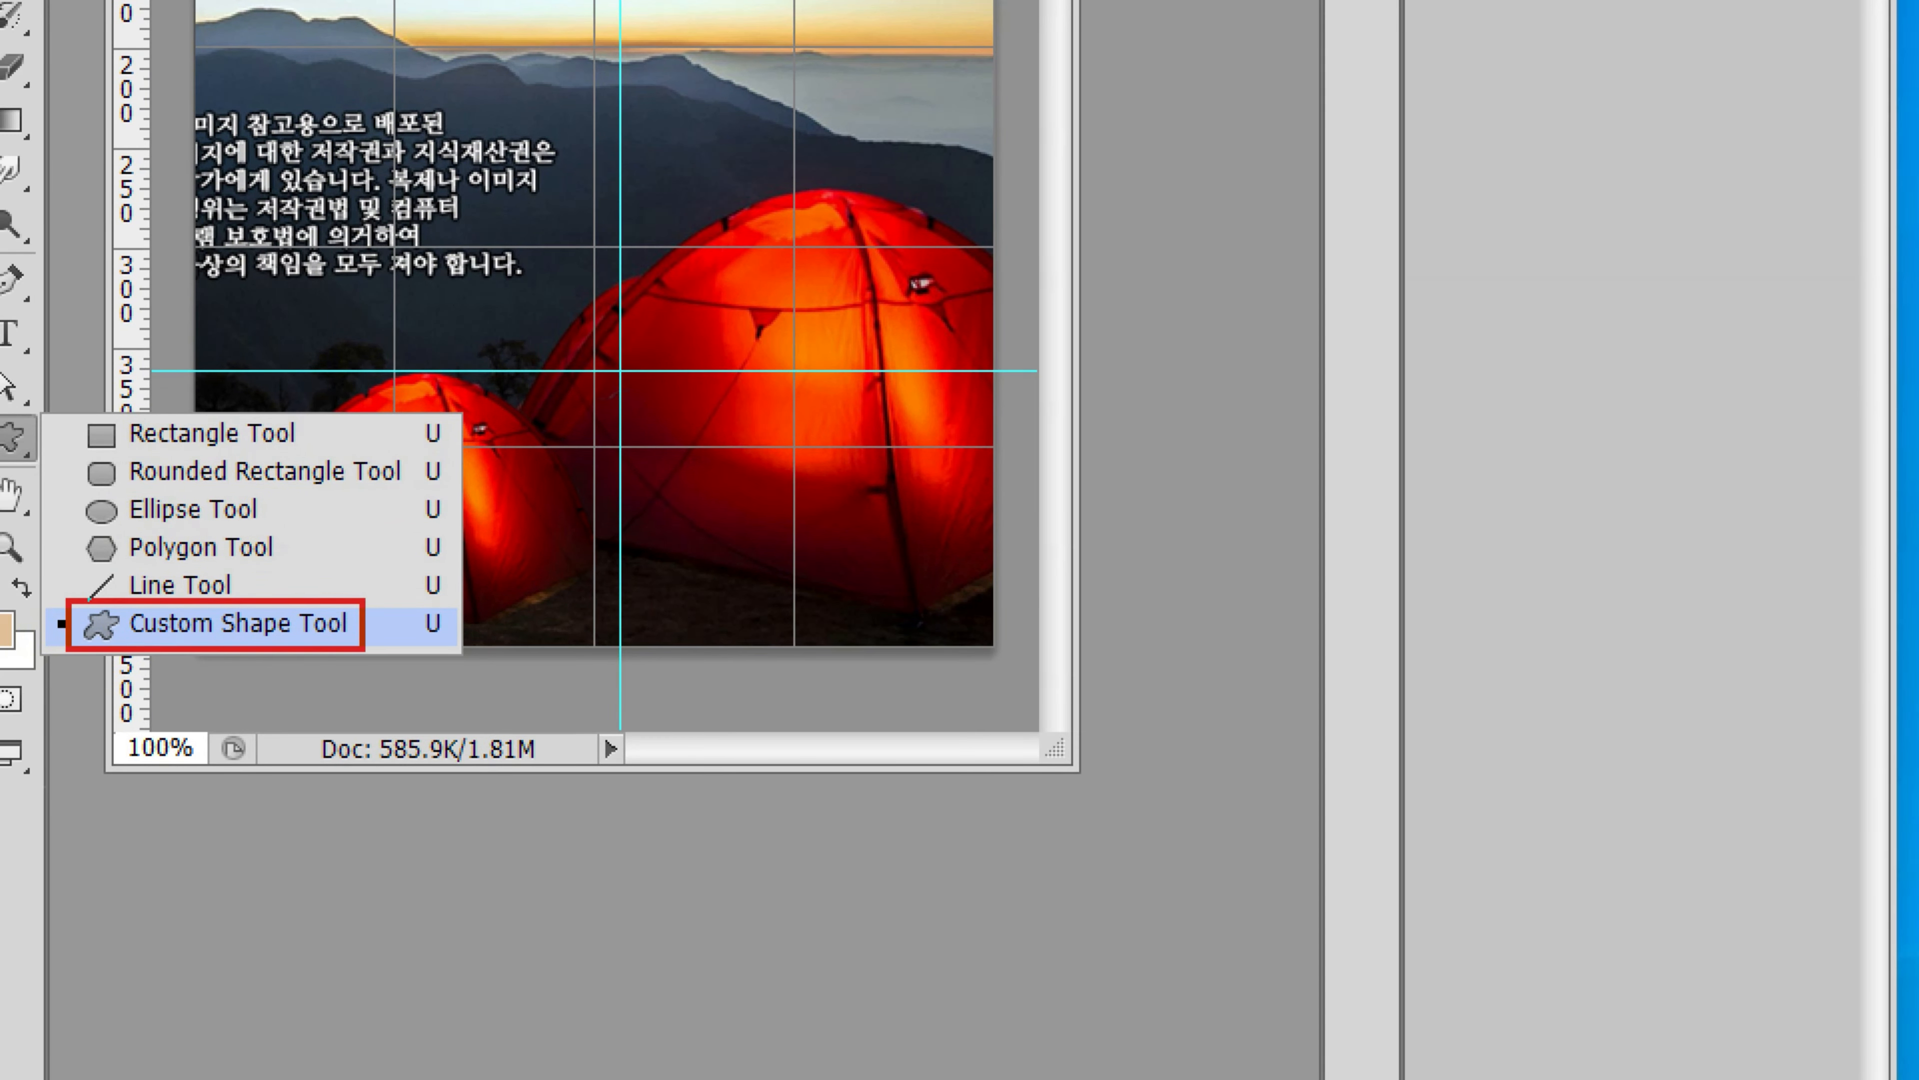
click(238, 622)
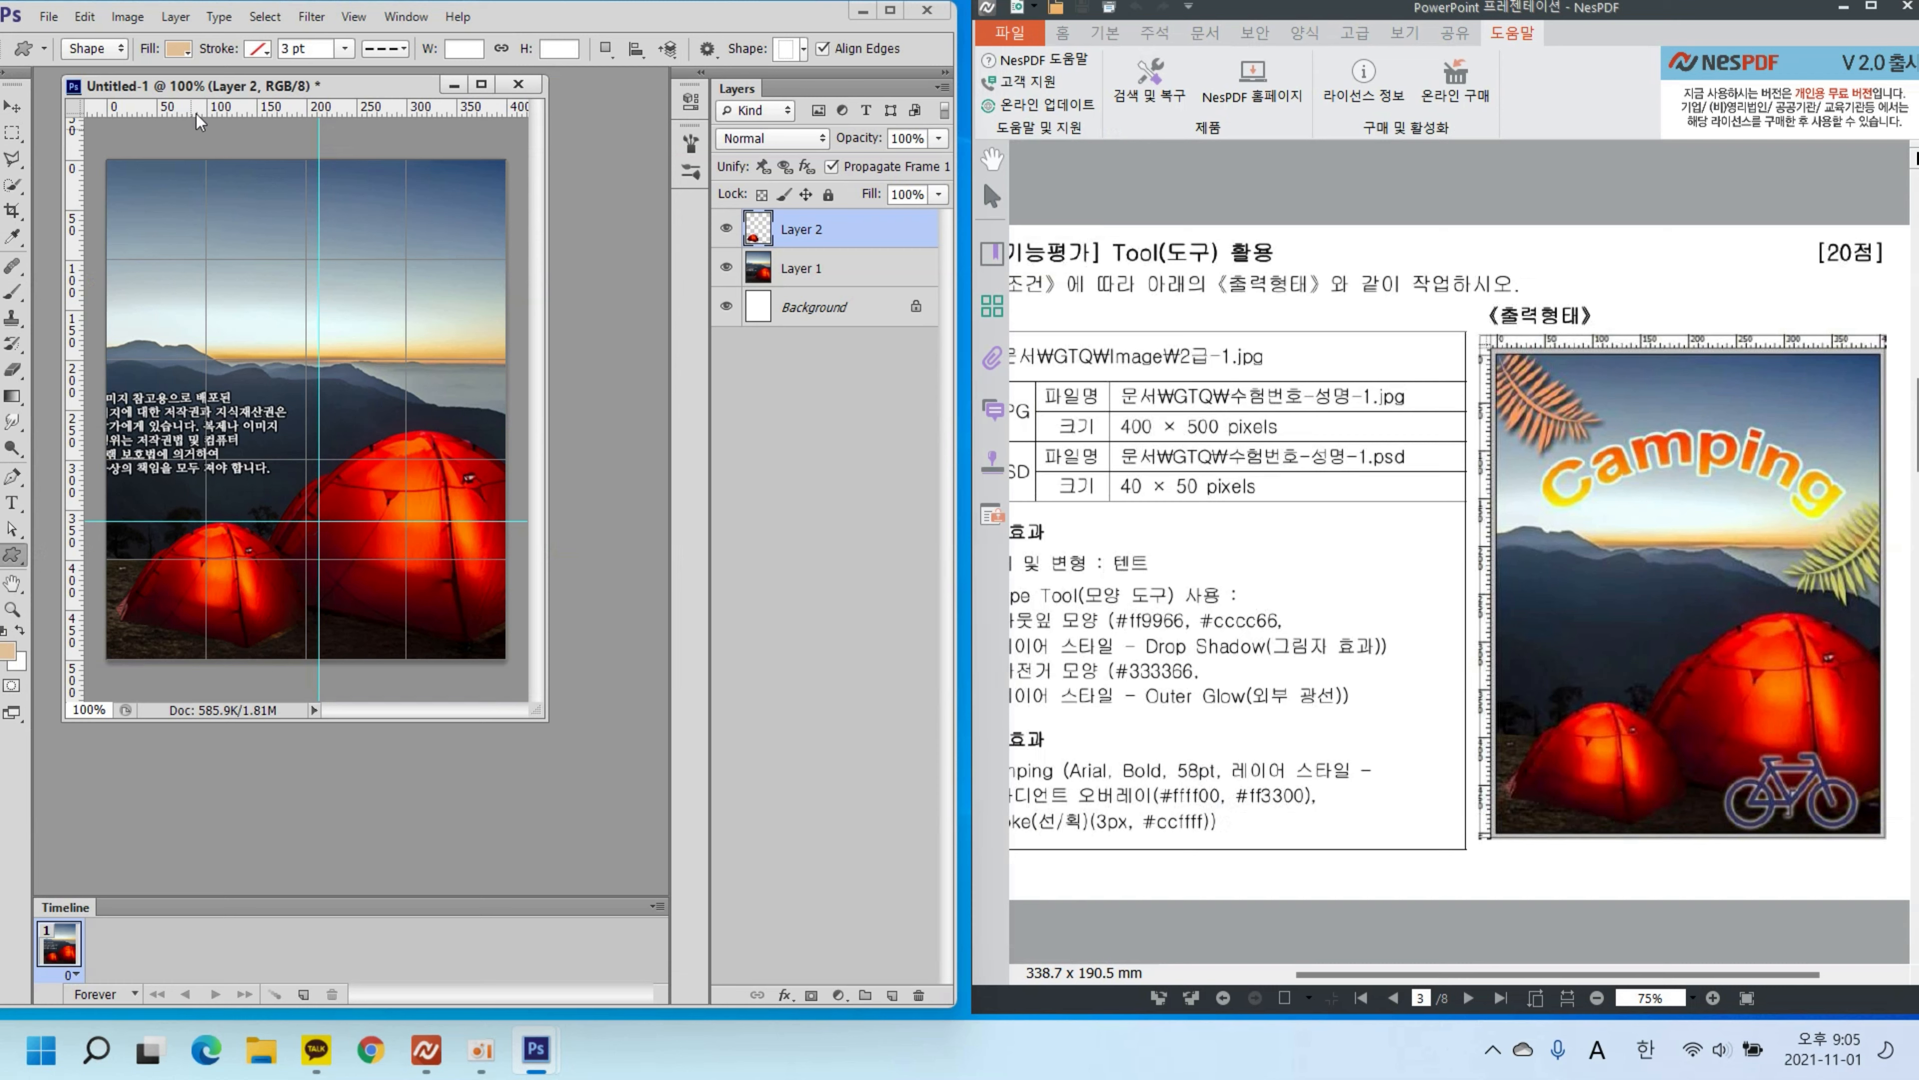
click(179, 49)
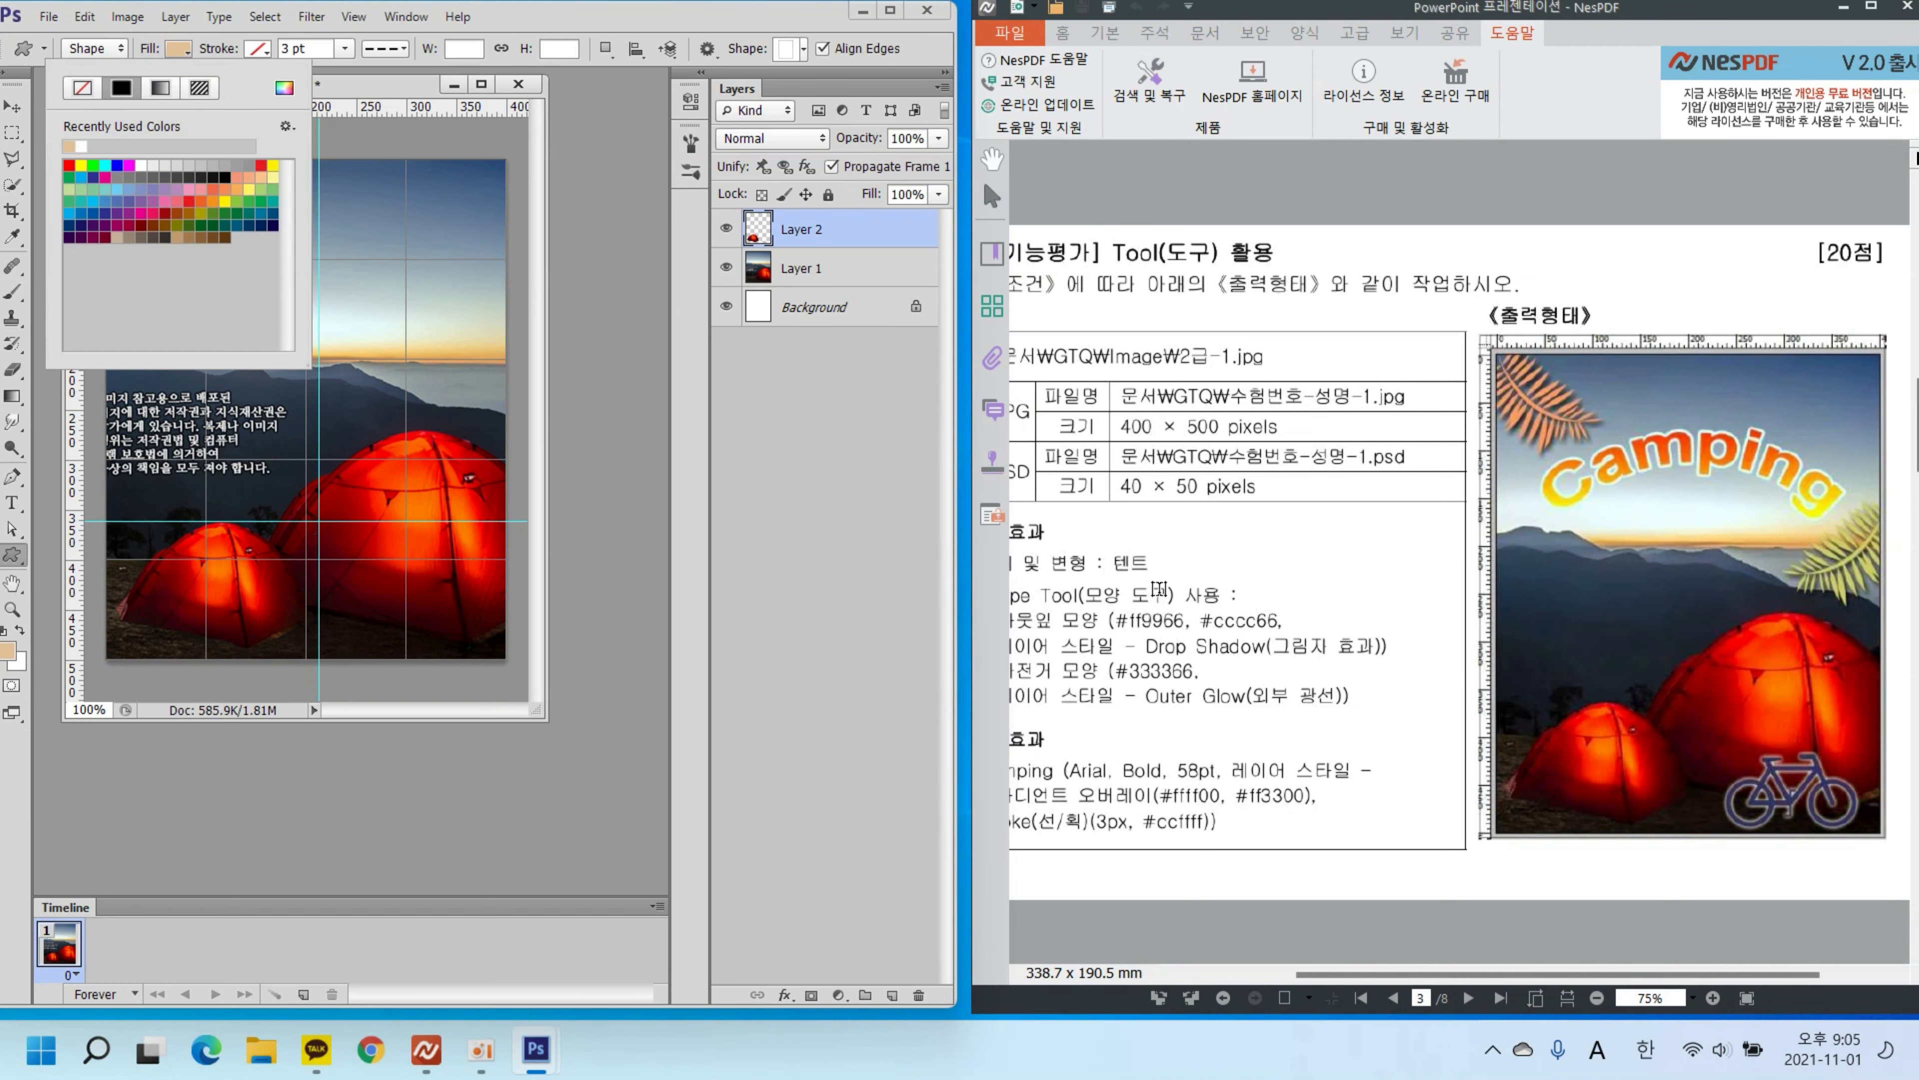
click(282, 91)
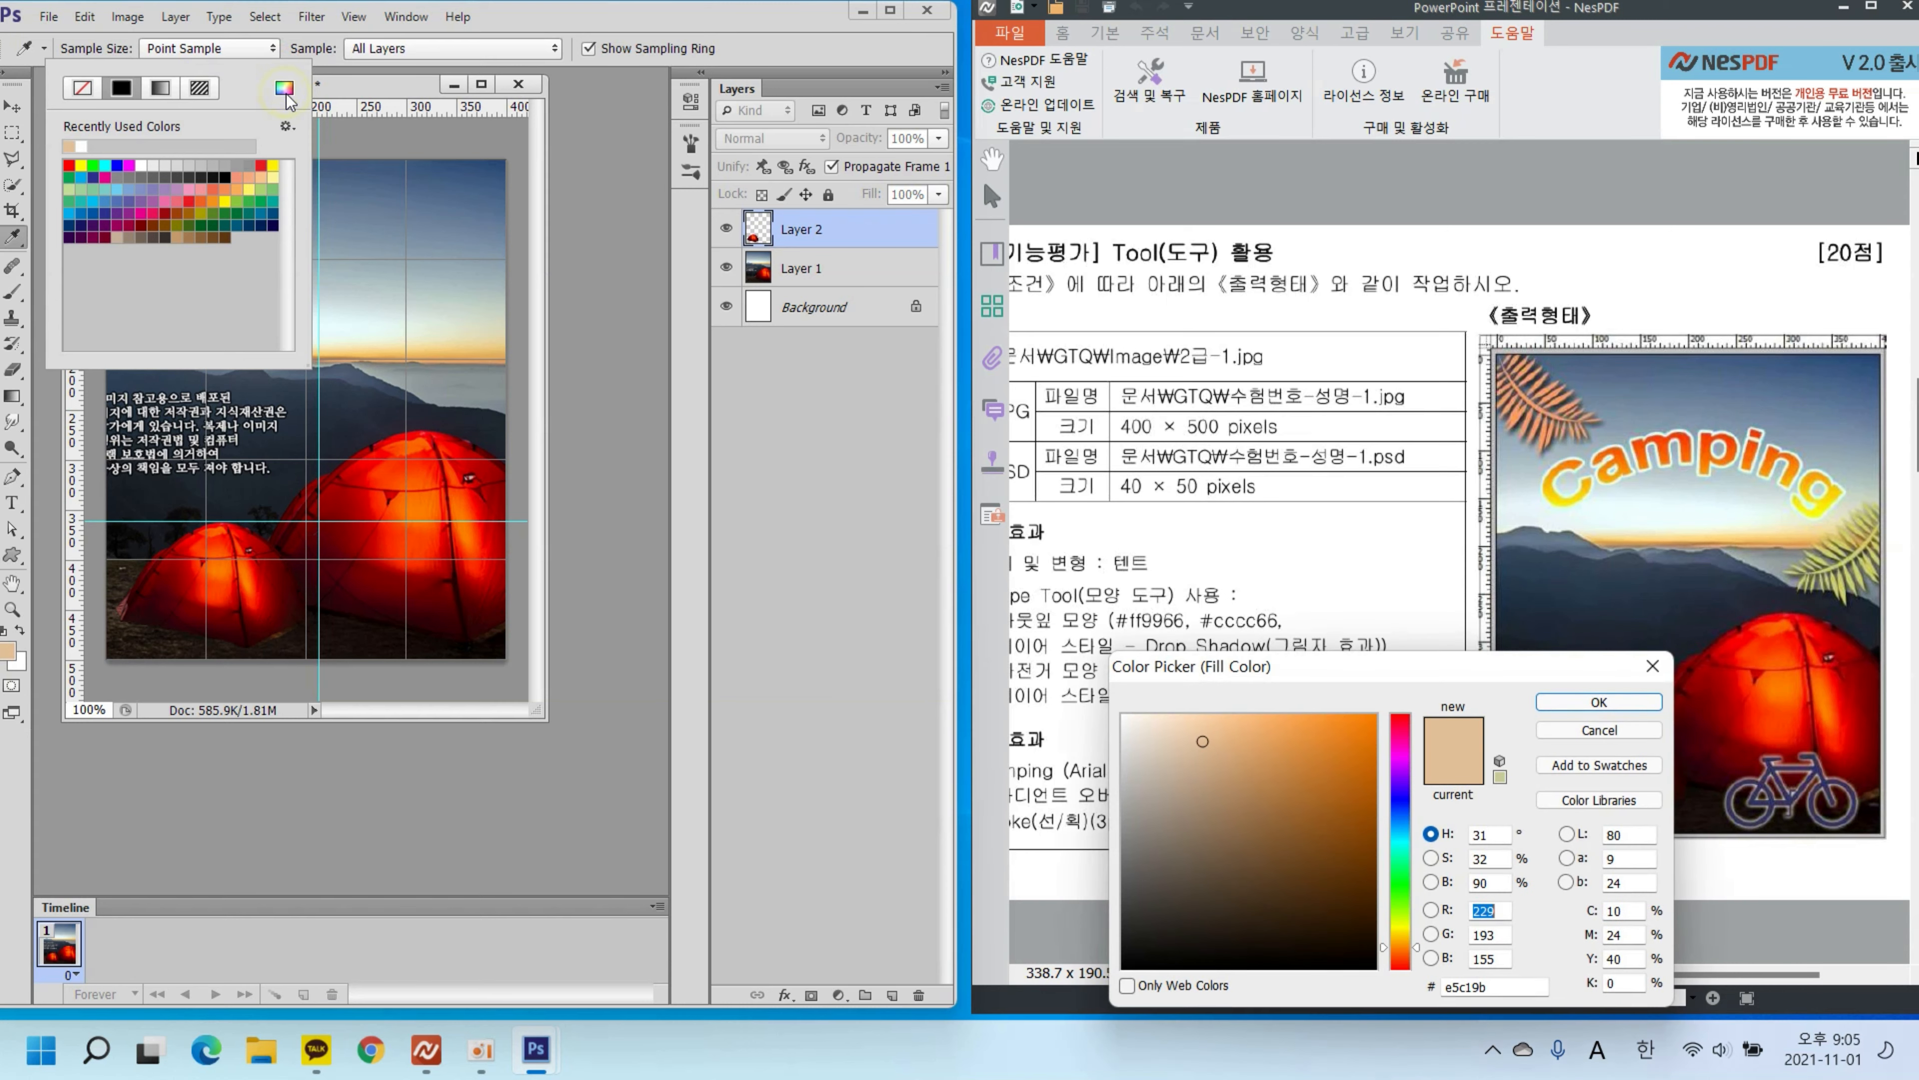
drag(1354, 663, 638, 295)
click(703, 612)
text(ff)
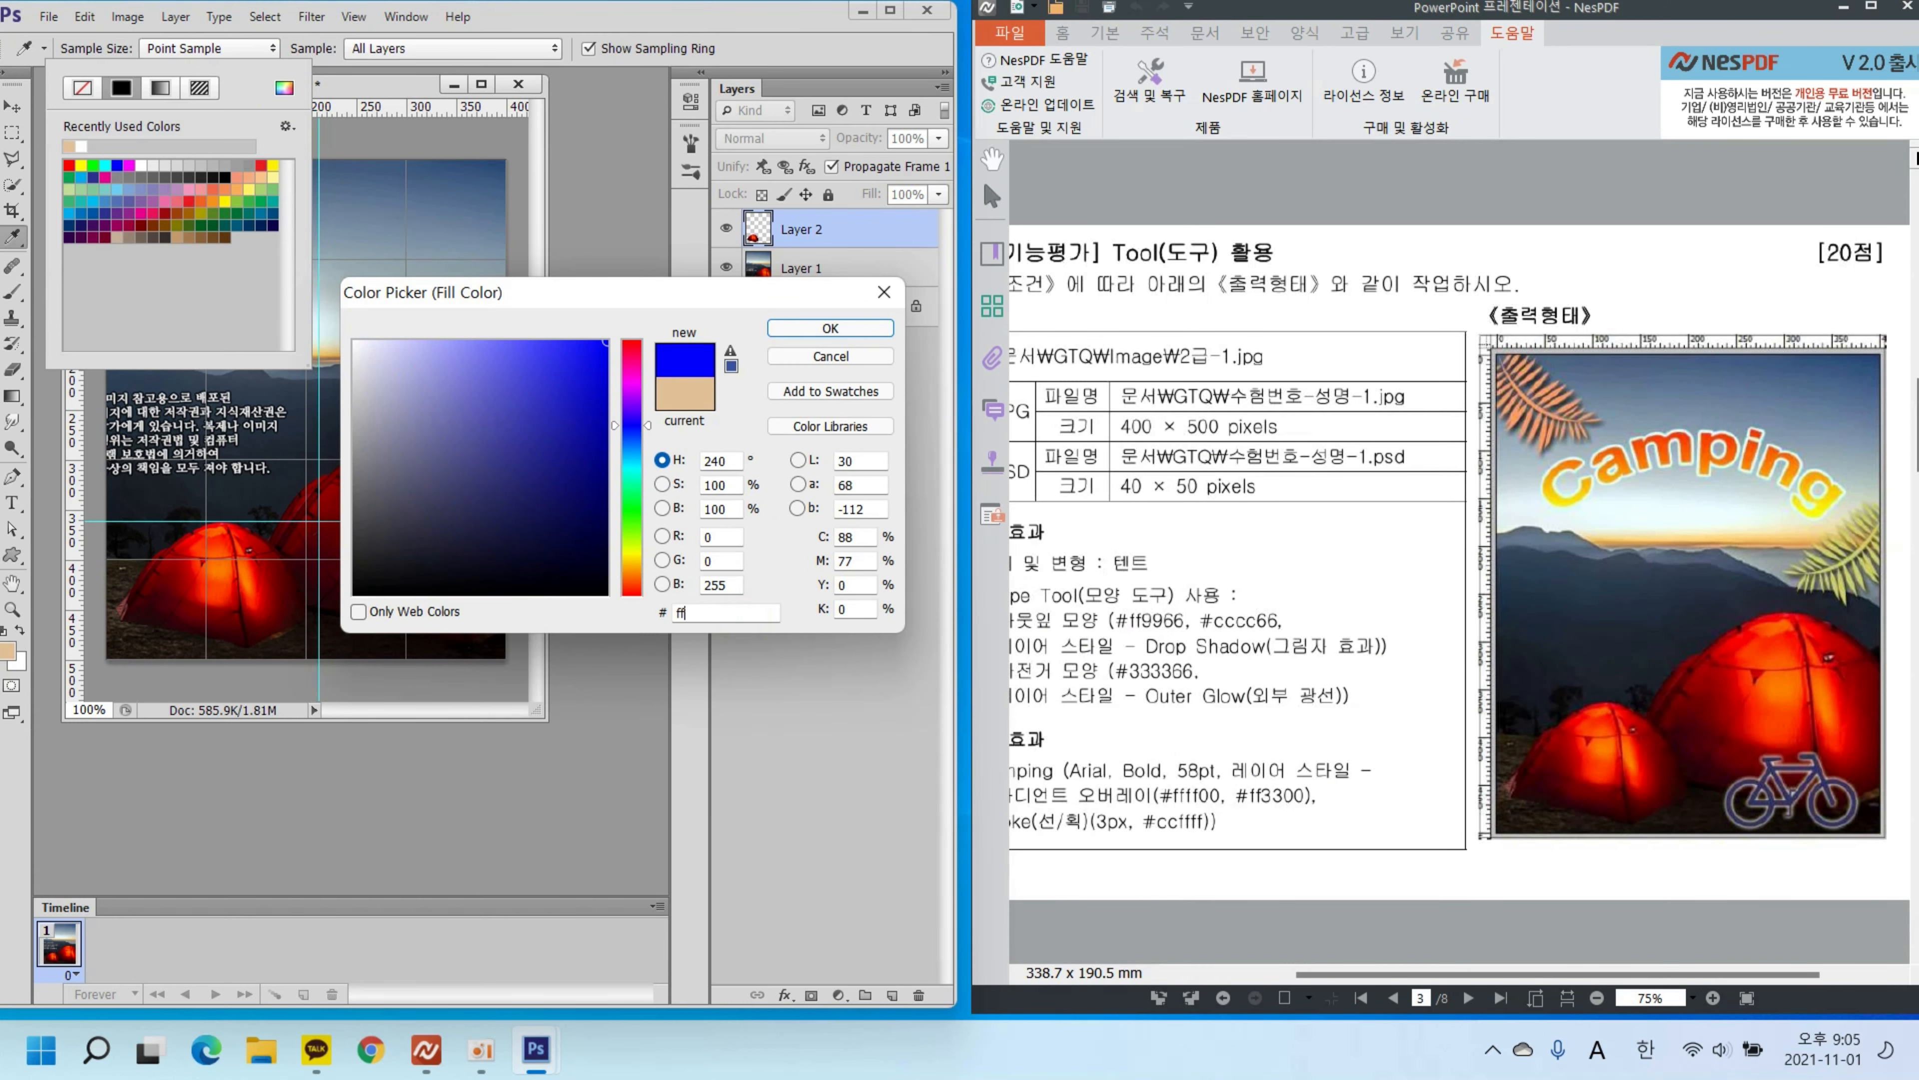
text(9966)
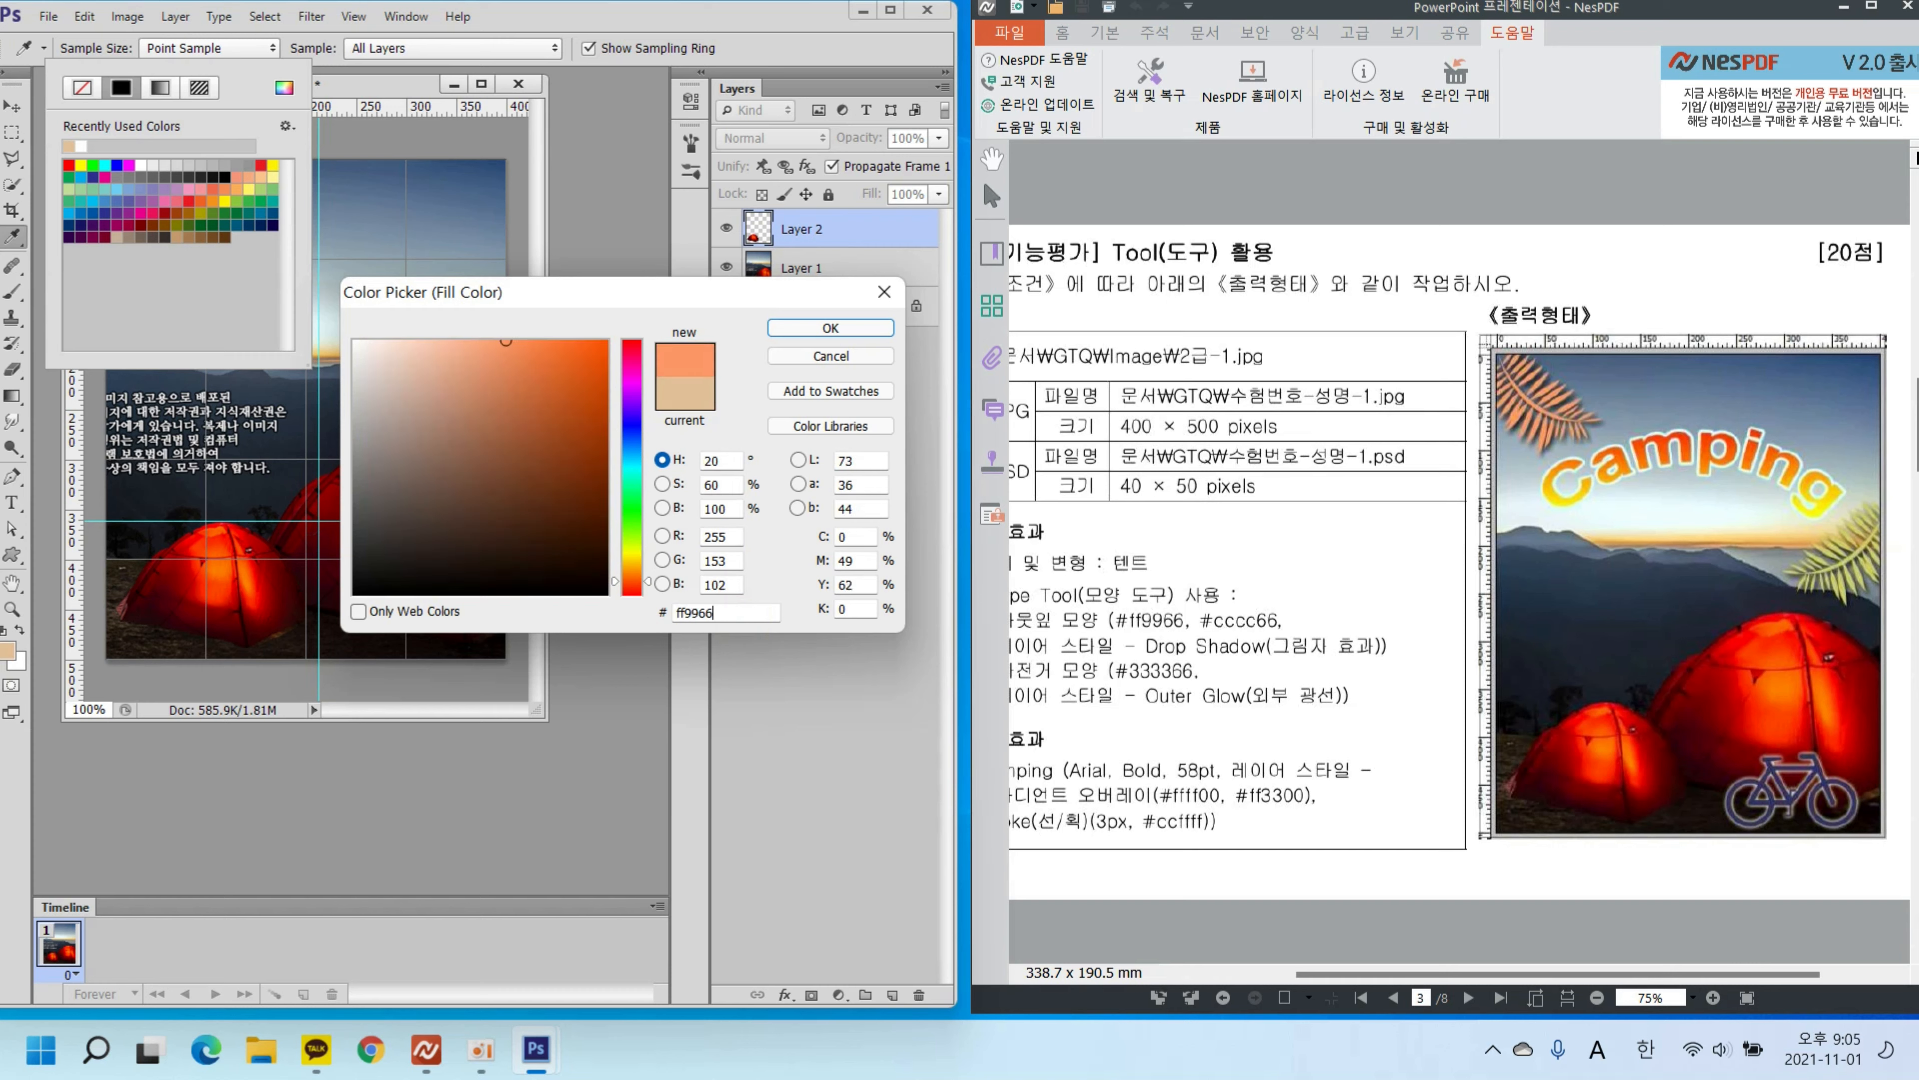
click(865, 334)
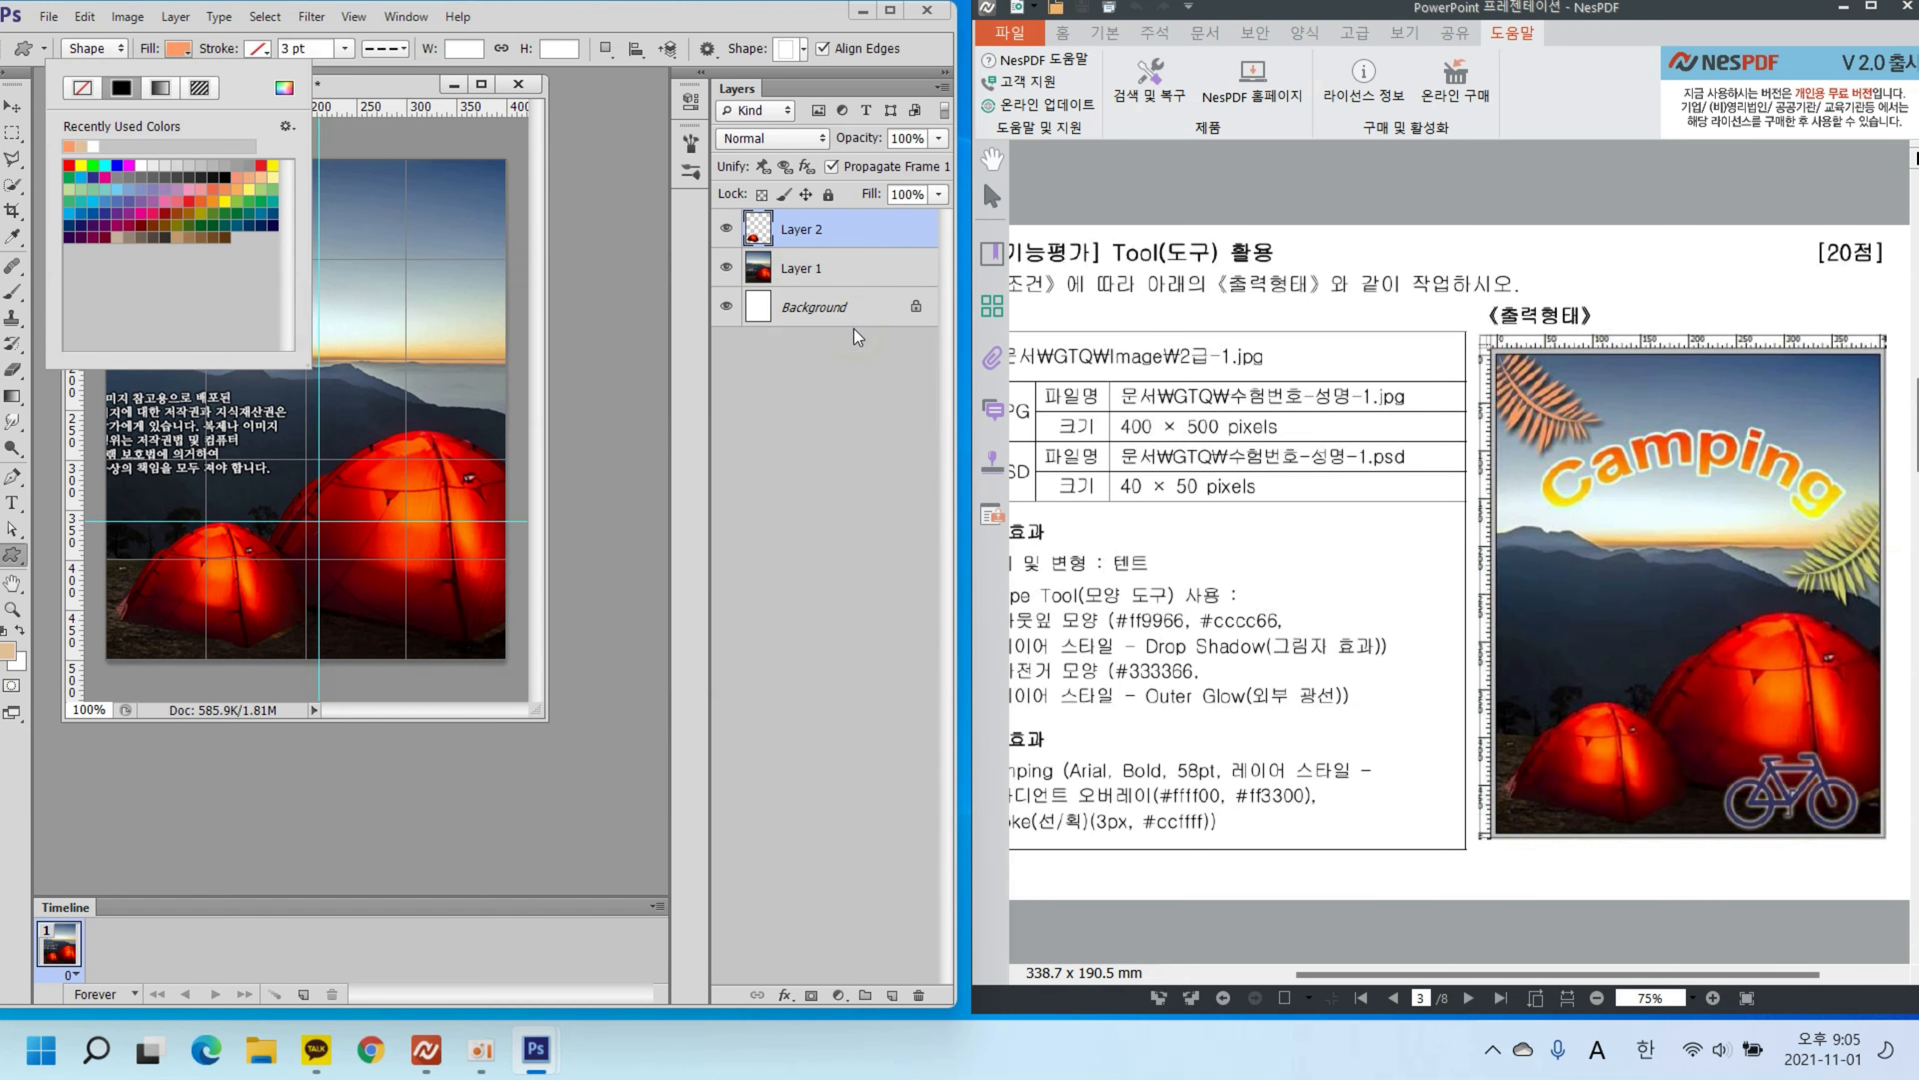
Step: Load the All shape library in the custom shape picker, replacing the current shapes
click(804, 59)
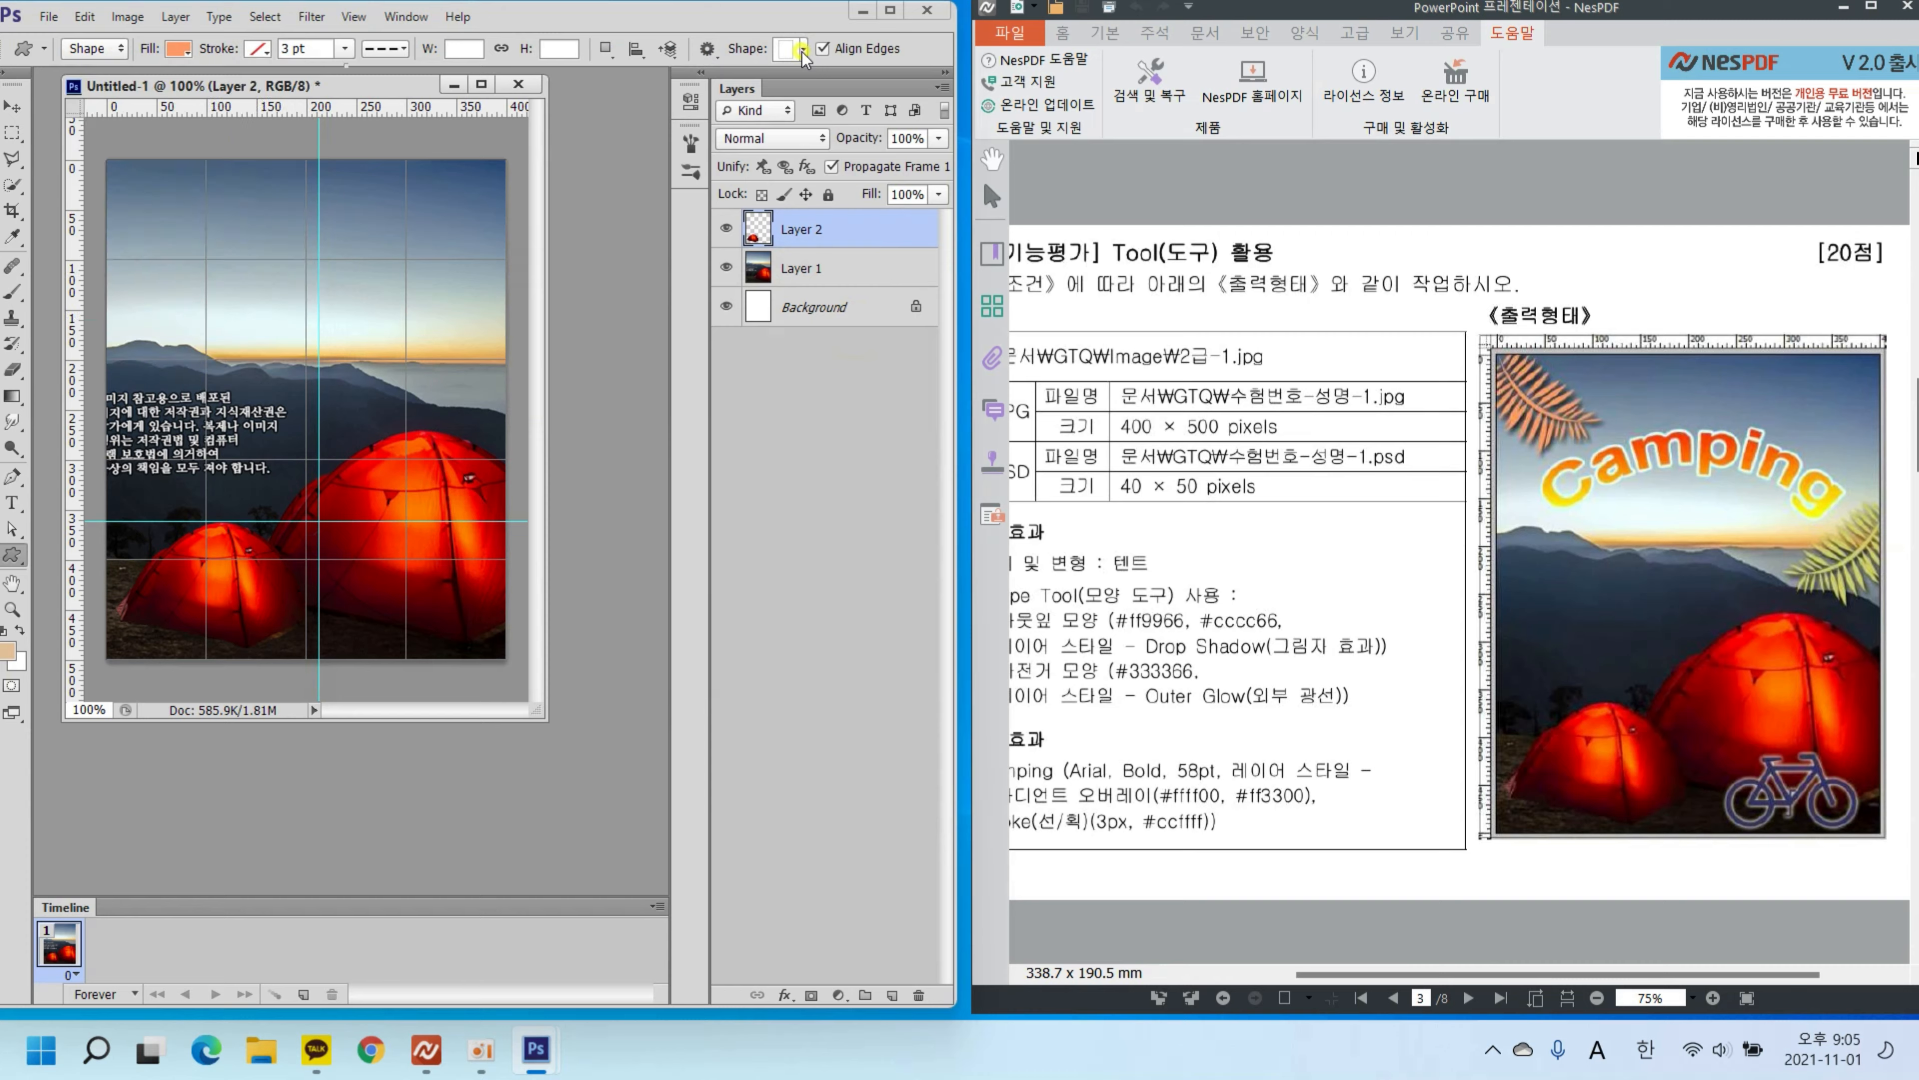
click(804, 60)
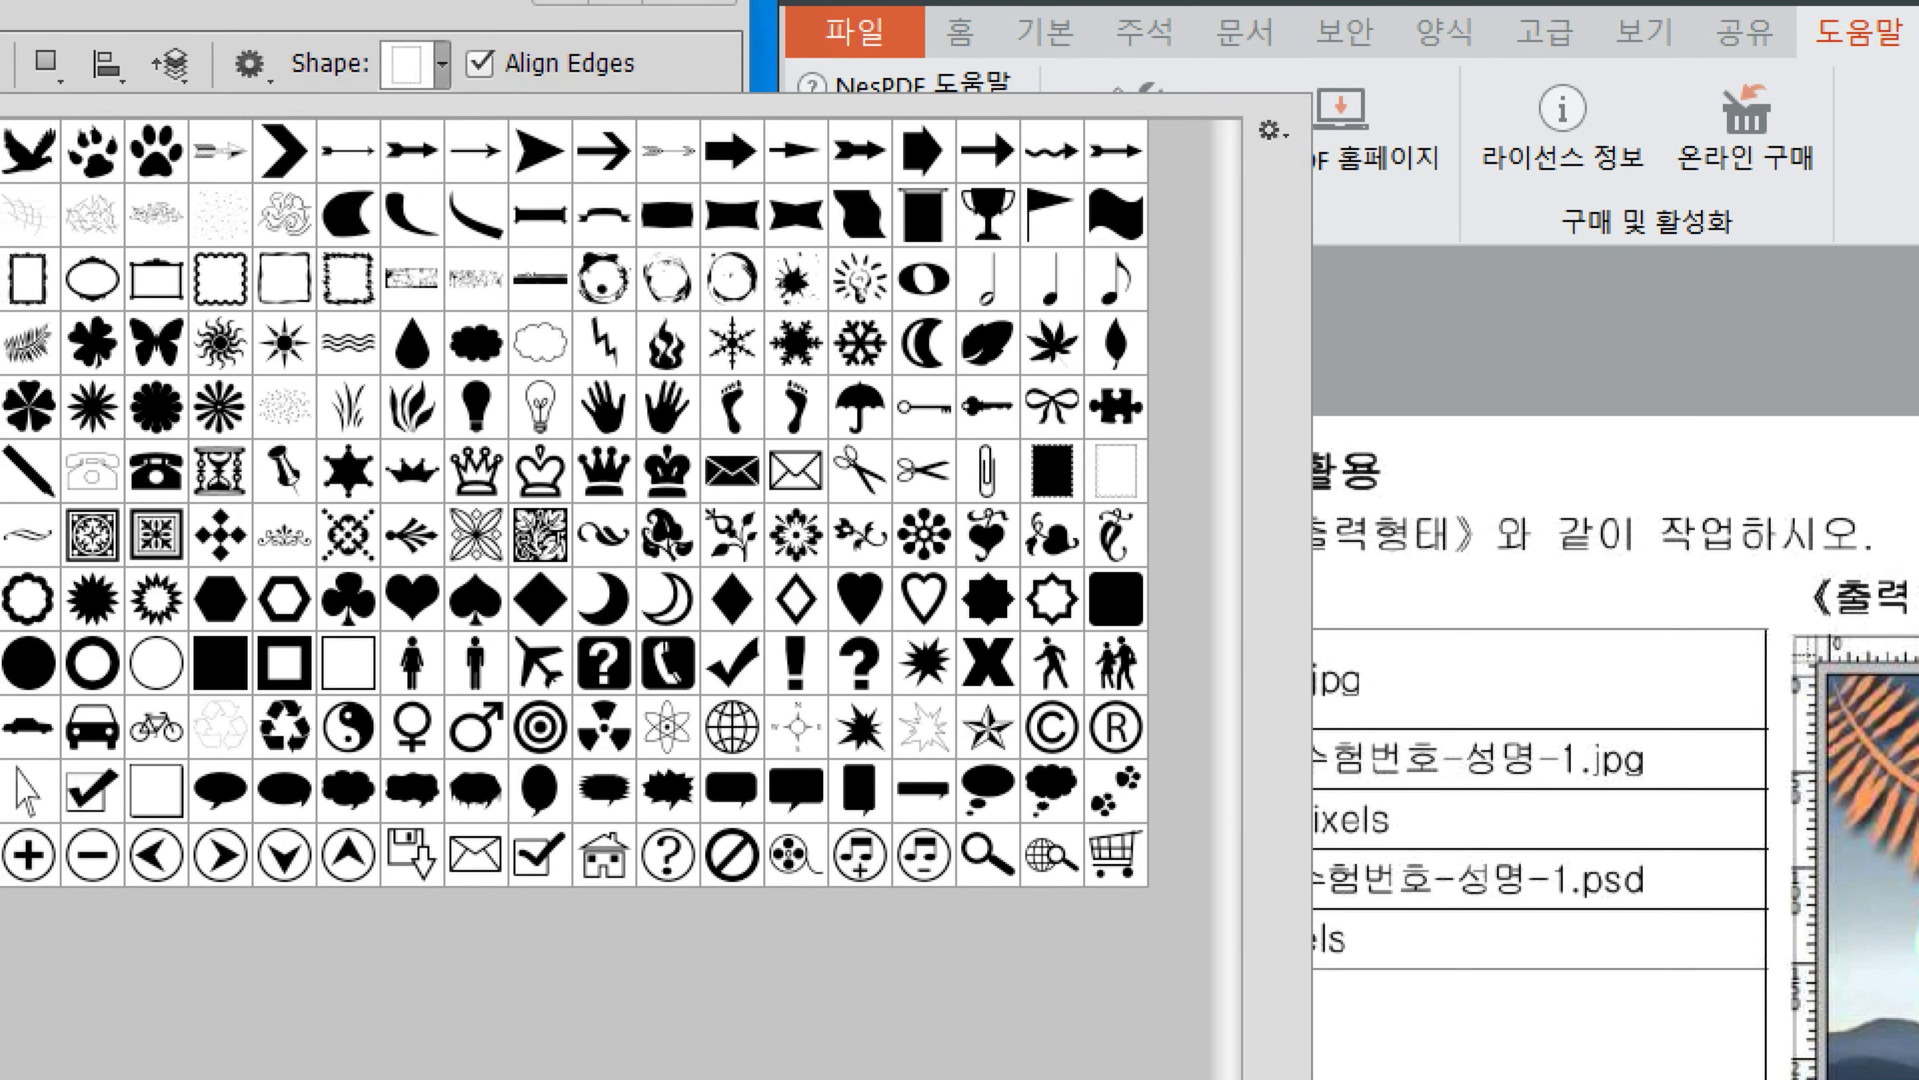
click(1202, 121)
mouse_move(1291, 165)
mouse_down()
mouse_move(1233, 105)
mouse_move(1277, 87)
mouse_move(1313, 107)
mouse_move(1266, 191)
mouse_up()
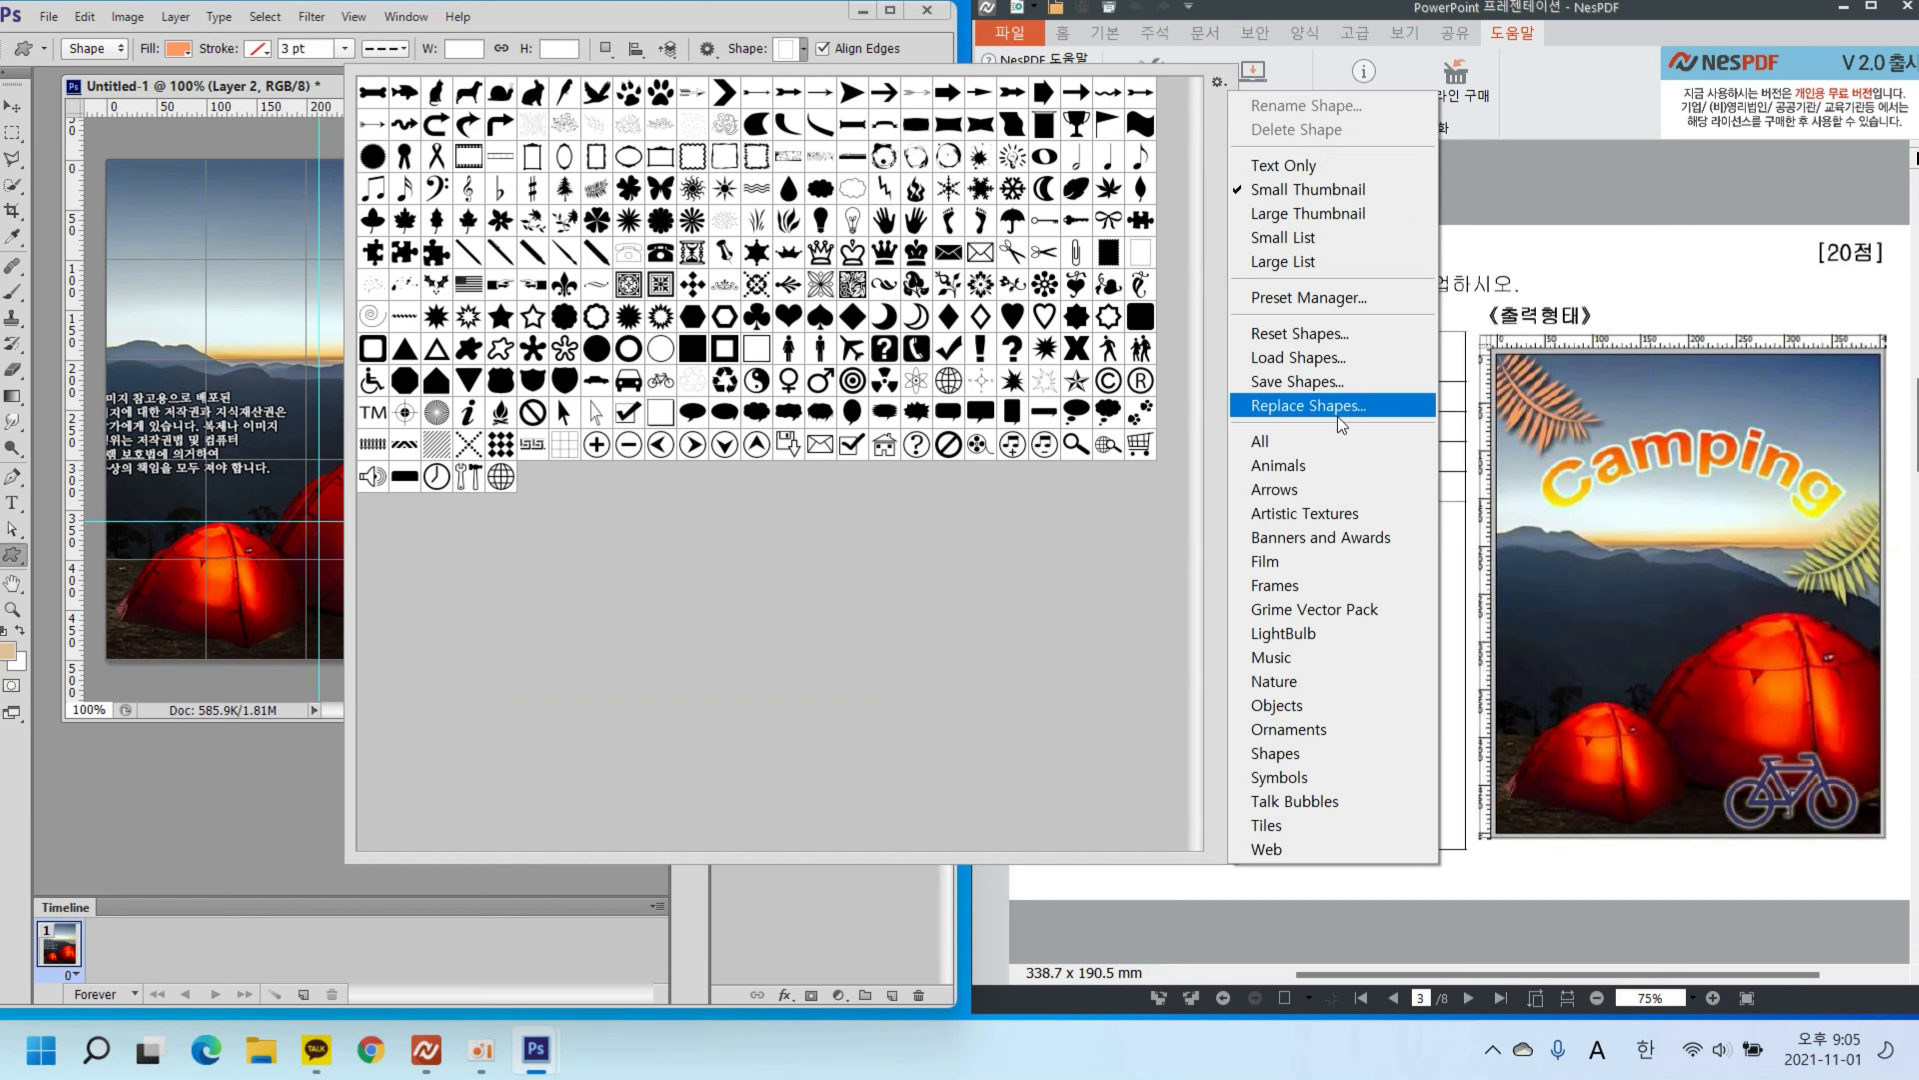
click(1336, 445)
click(521, 395)
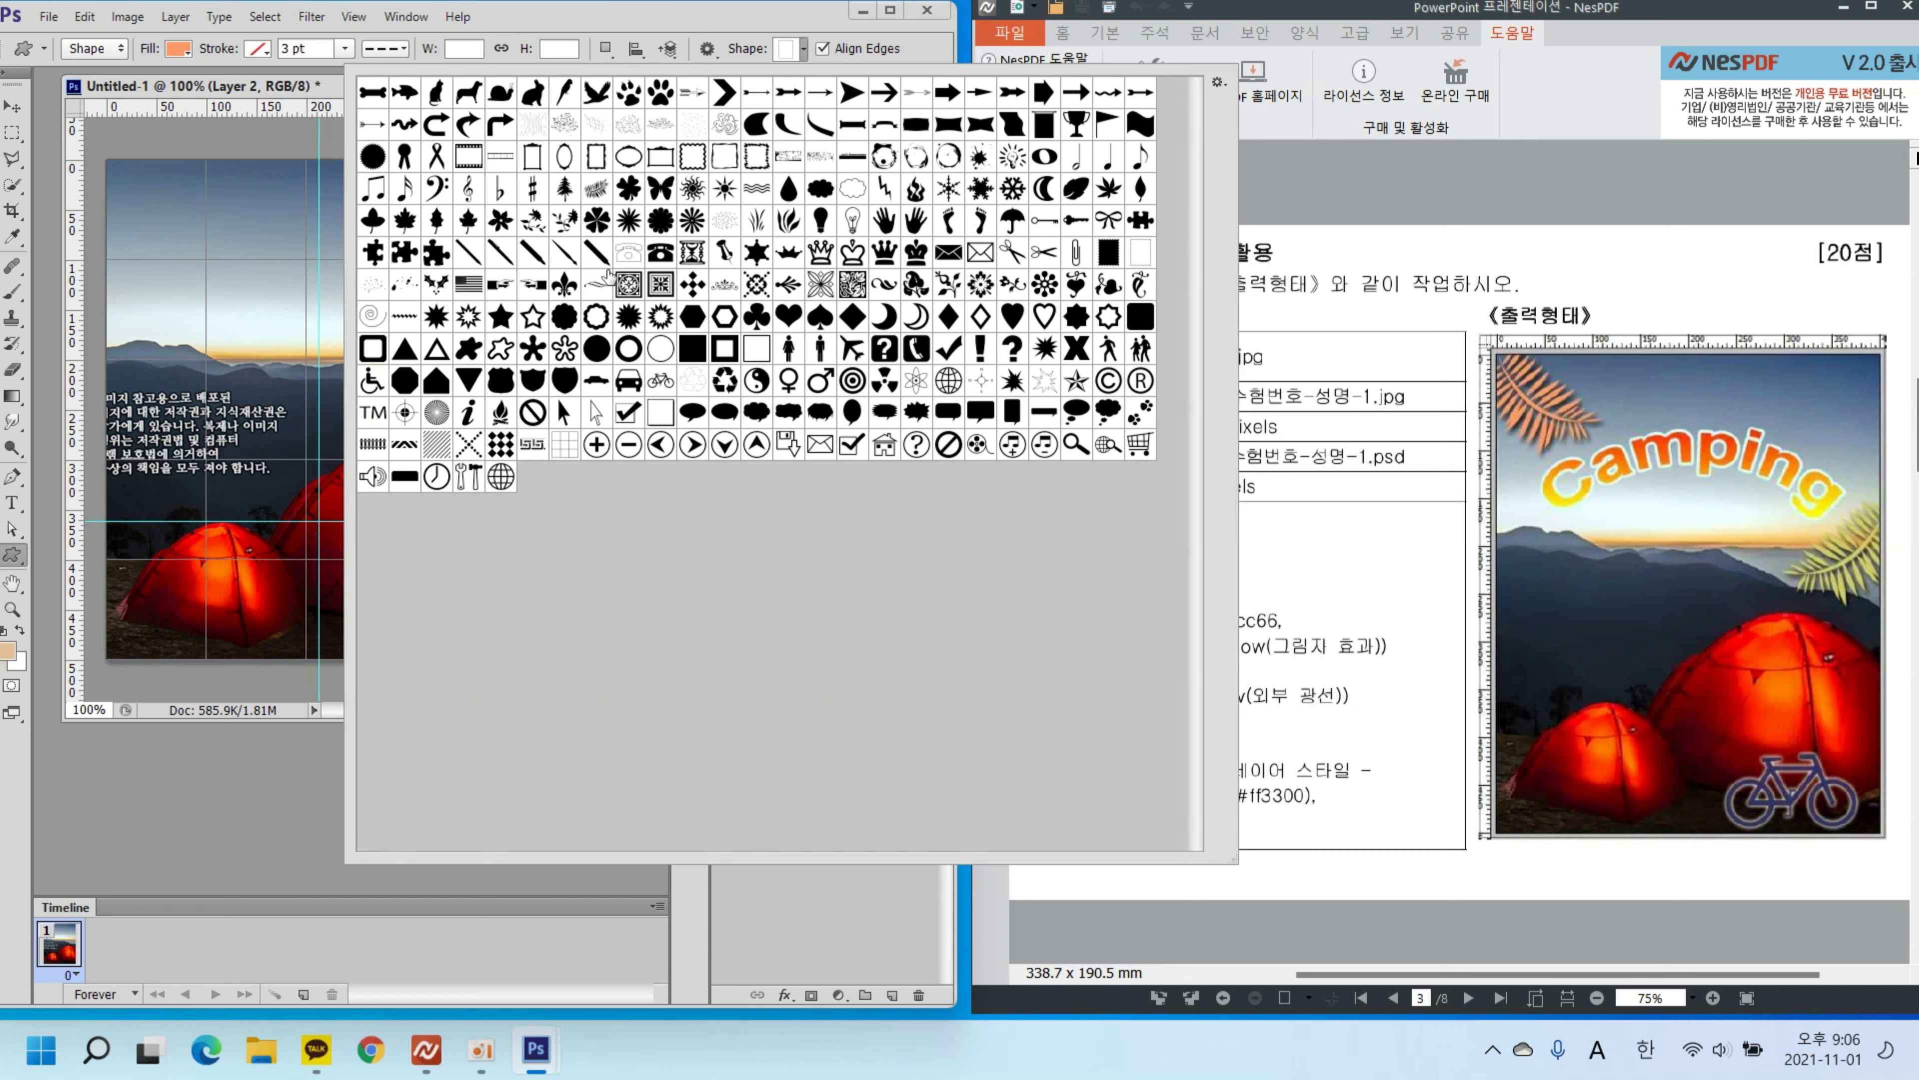
Step: Draw the fern leaf custom shape about 137 × 90 px in the upper-left sky
click(596, 188)
double_click(601, 195)
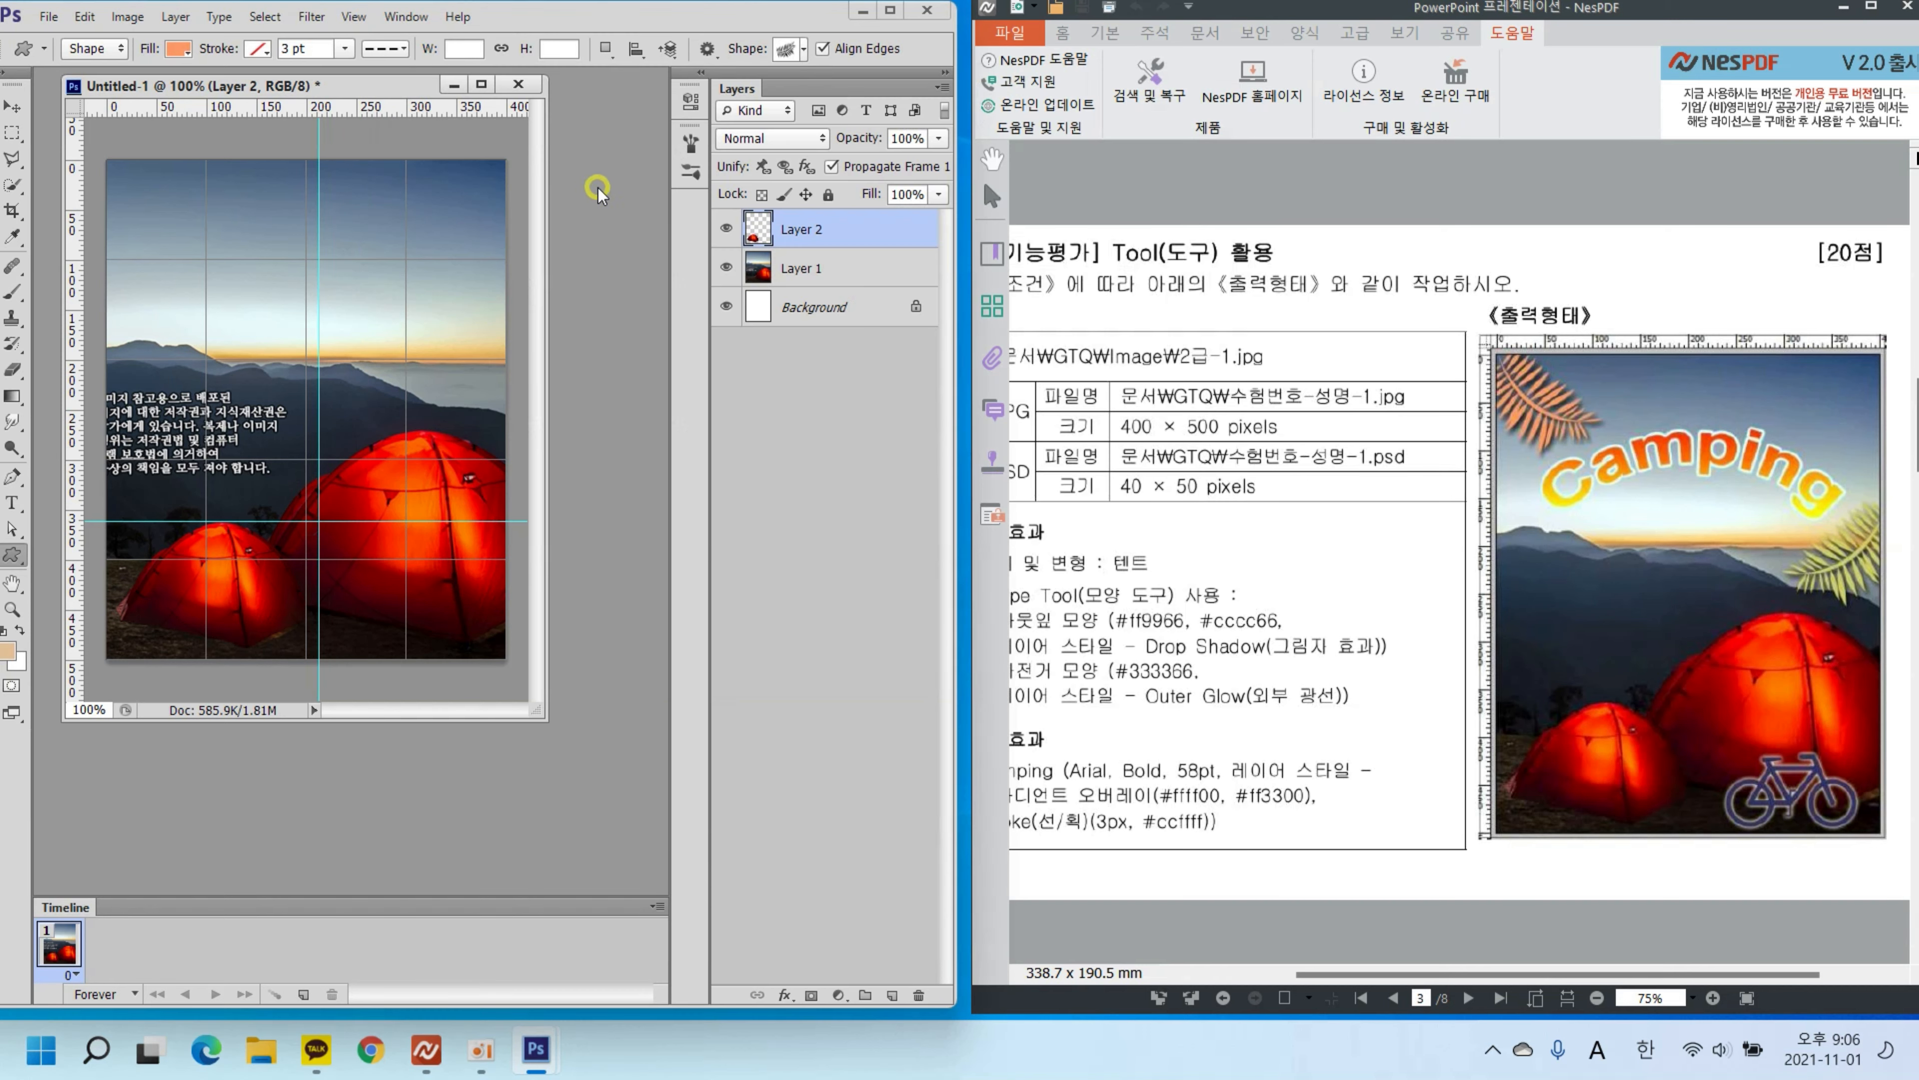
mouse_move(136, 187)
mouse_down()
mouse_move(227, 257)
mouse_move(340, 295)
mouse_move(283, 281)
mouse_up()
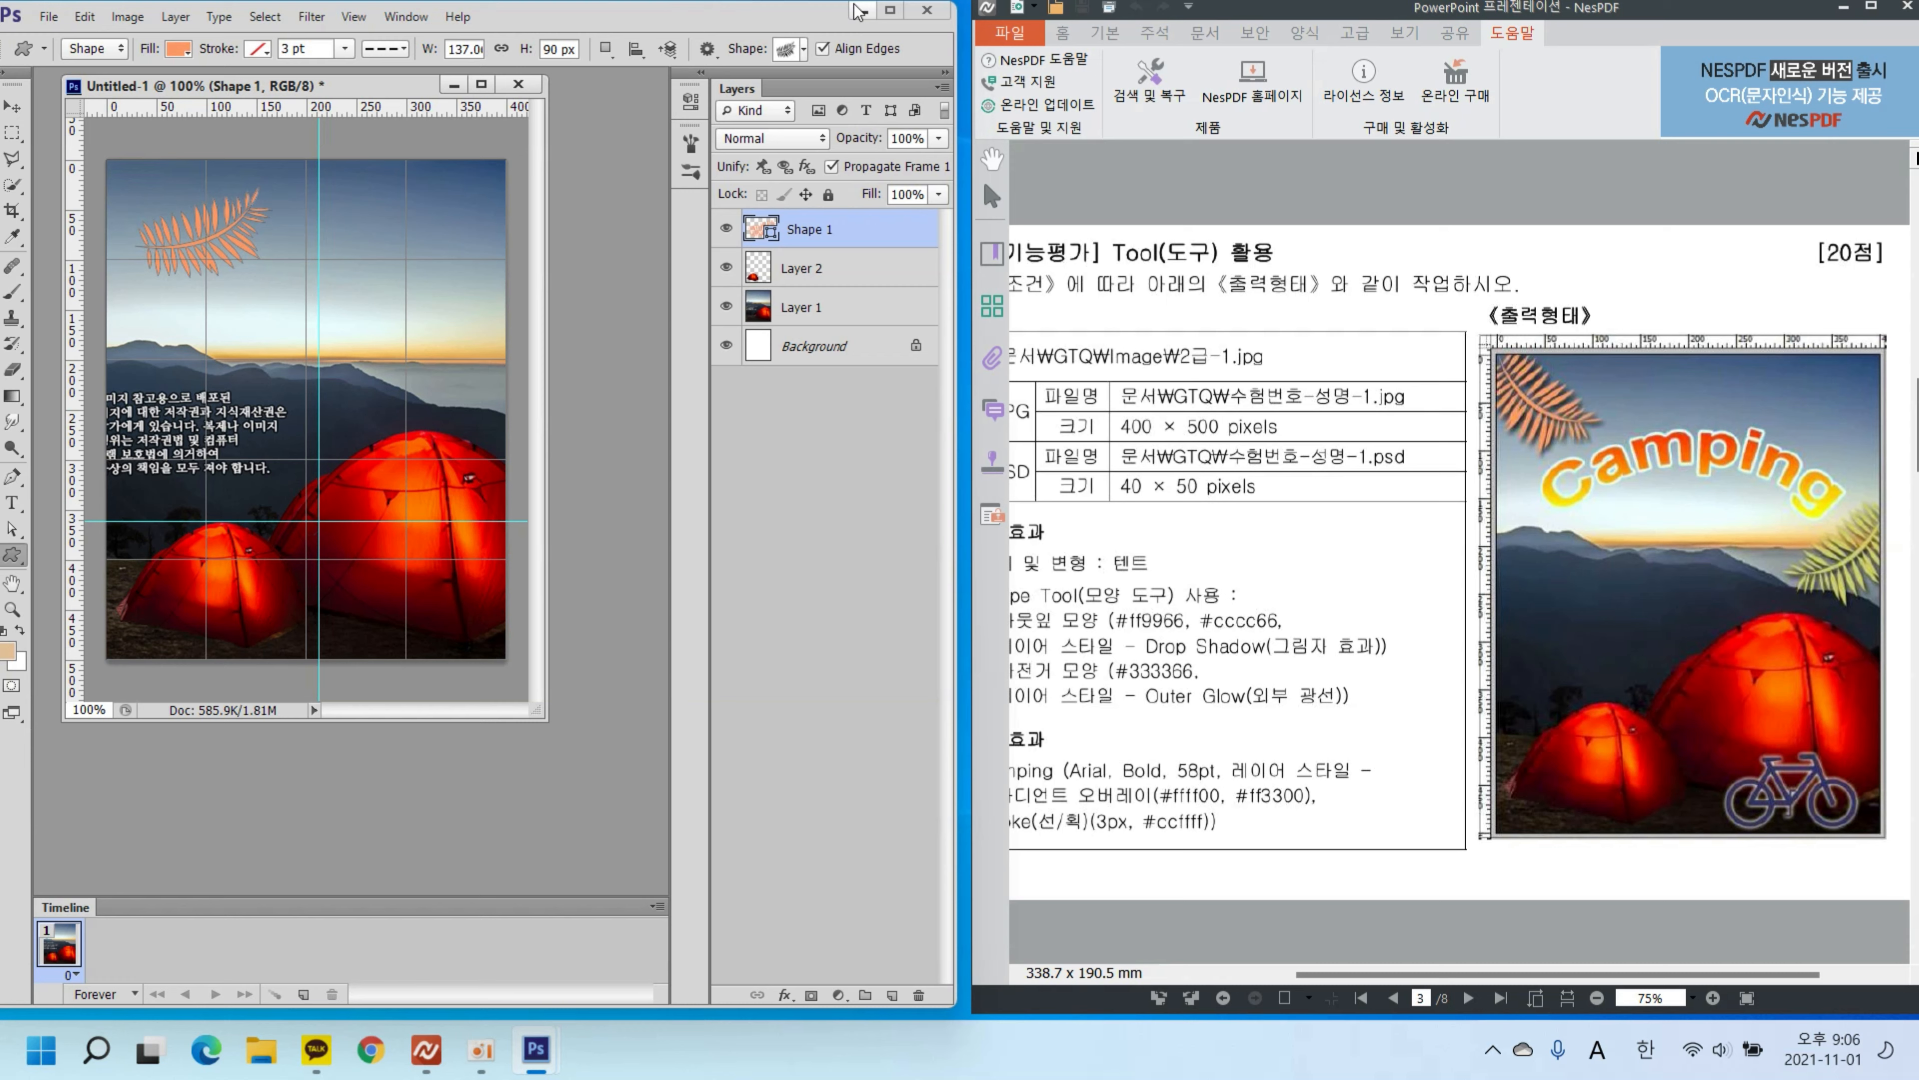
Step: Move the guides to about 110 px horizontally and 100 px vertically, matching the extents of the orange leaf in the reference
click(1633, 13)
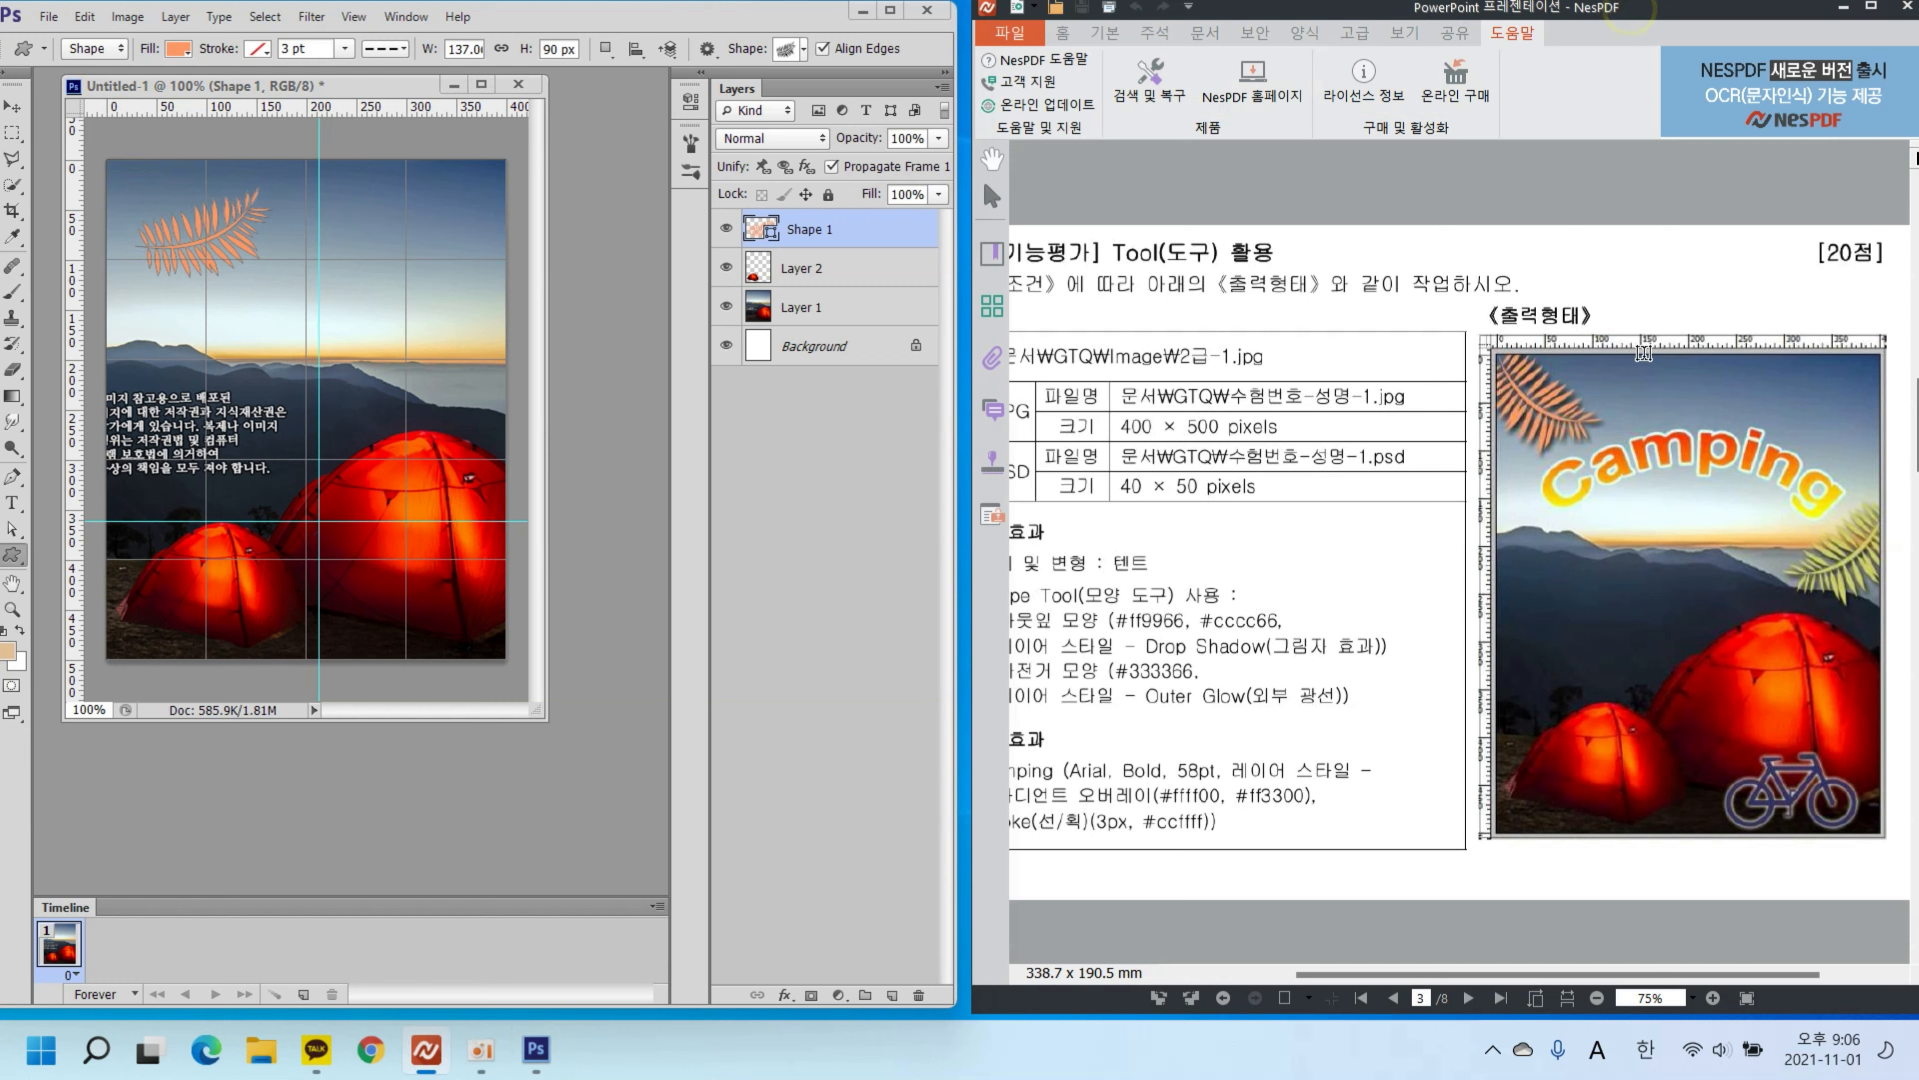
key(ctrl+1)
click(1630, 460)
drag(1349, 458, 1580, 452)
drag(1576, 248, 1564, 454)
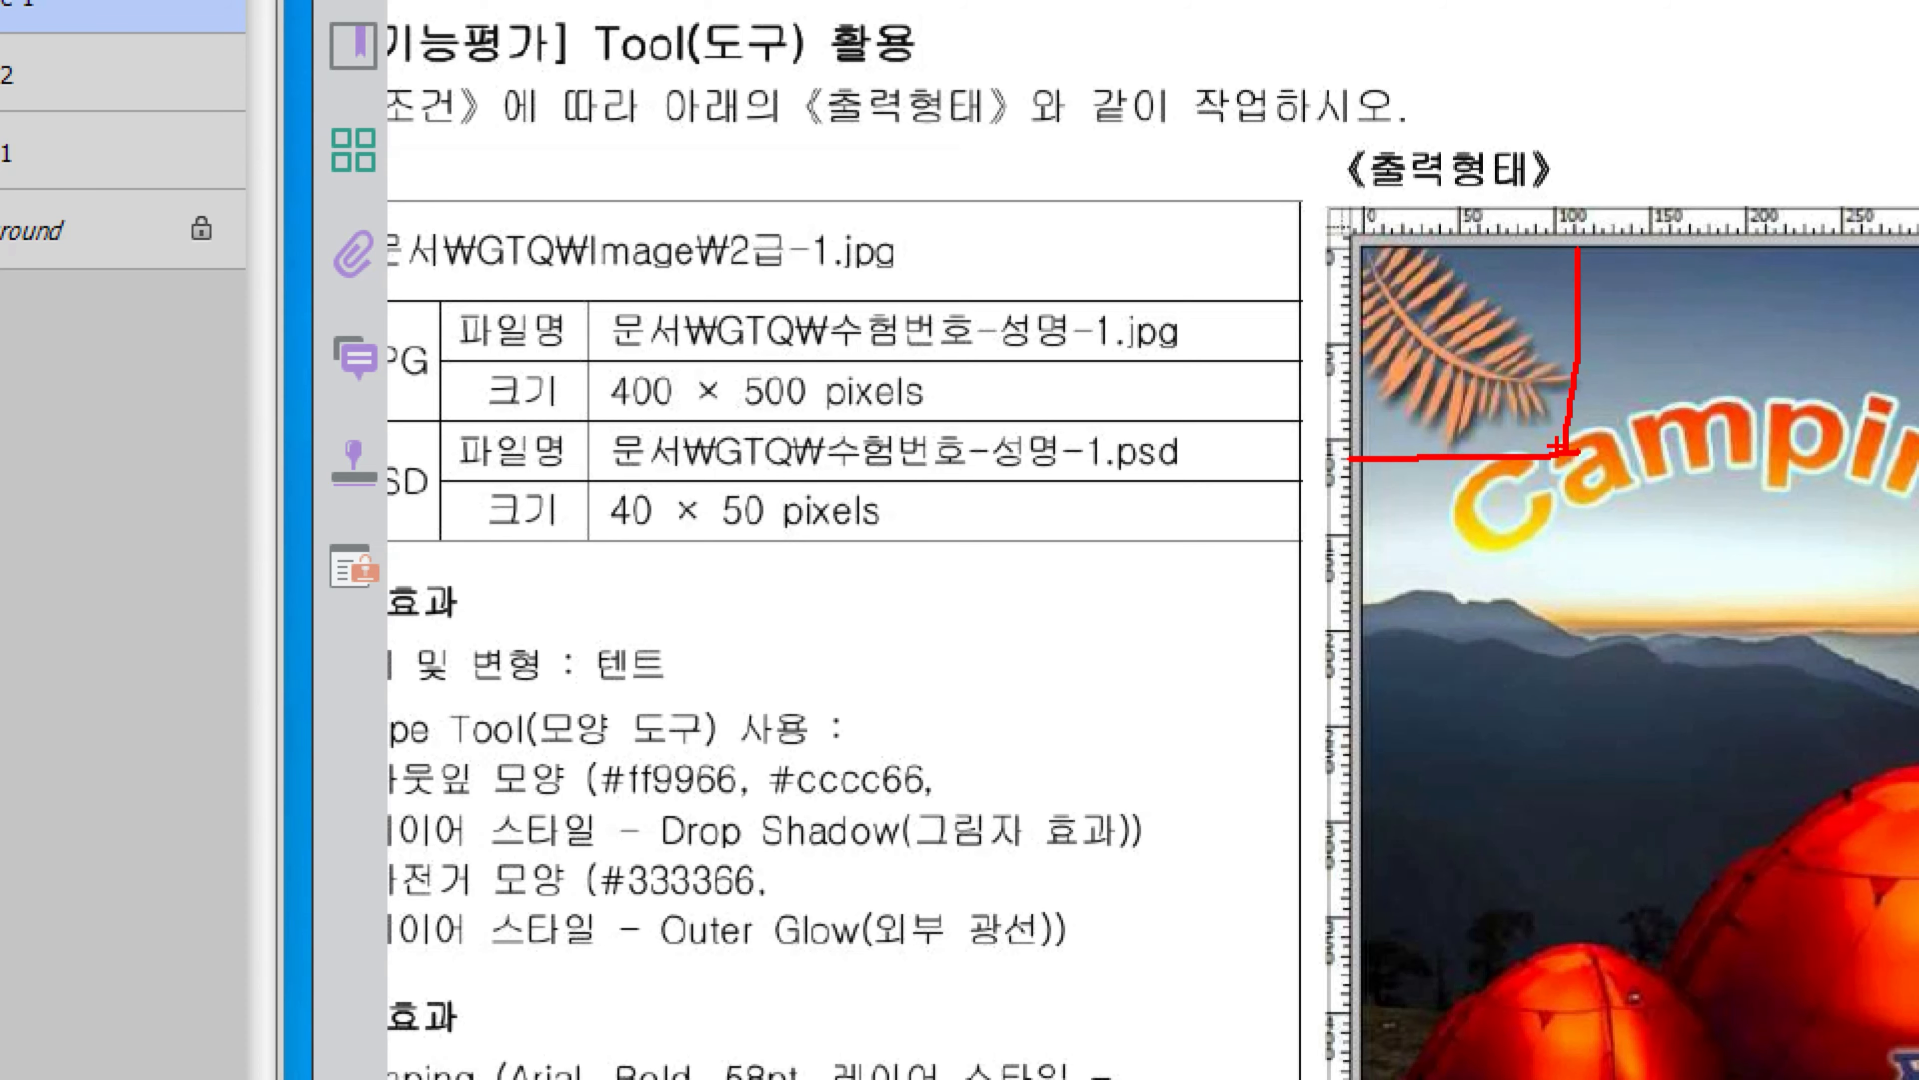
key(Escape)
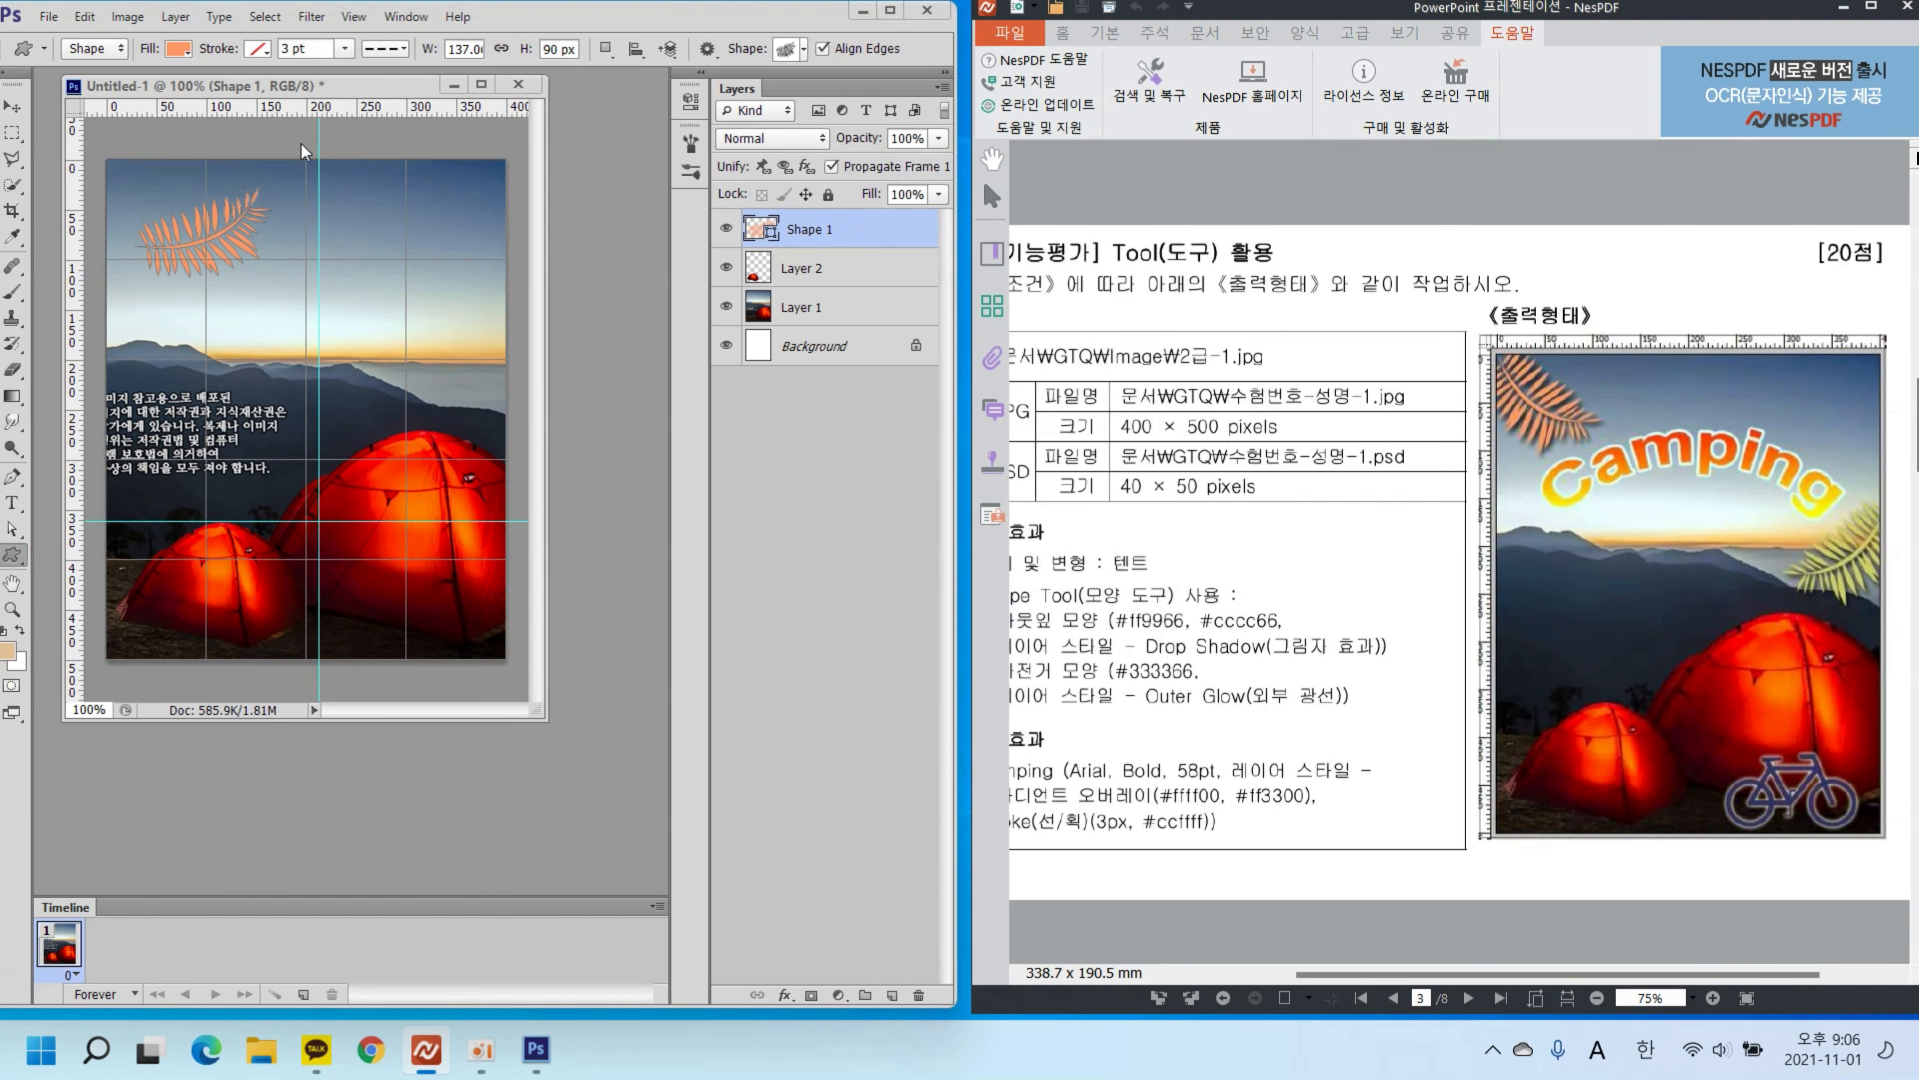
click(12, 106)
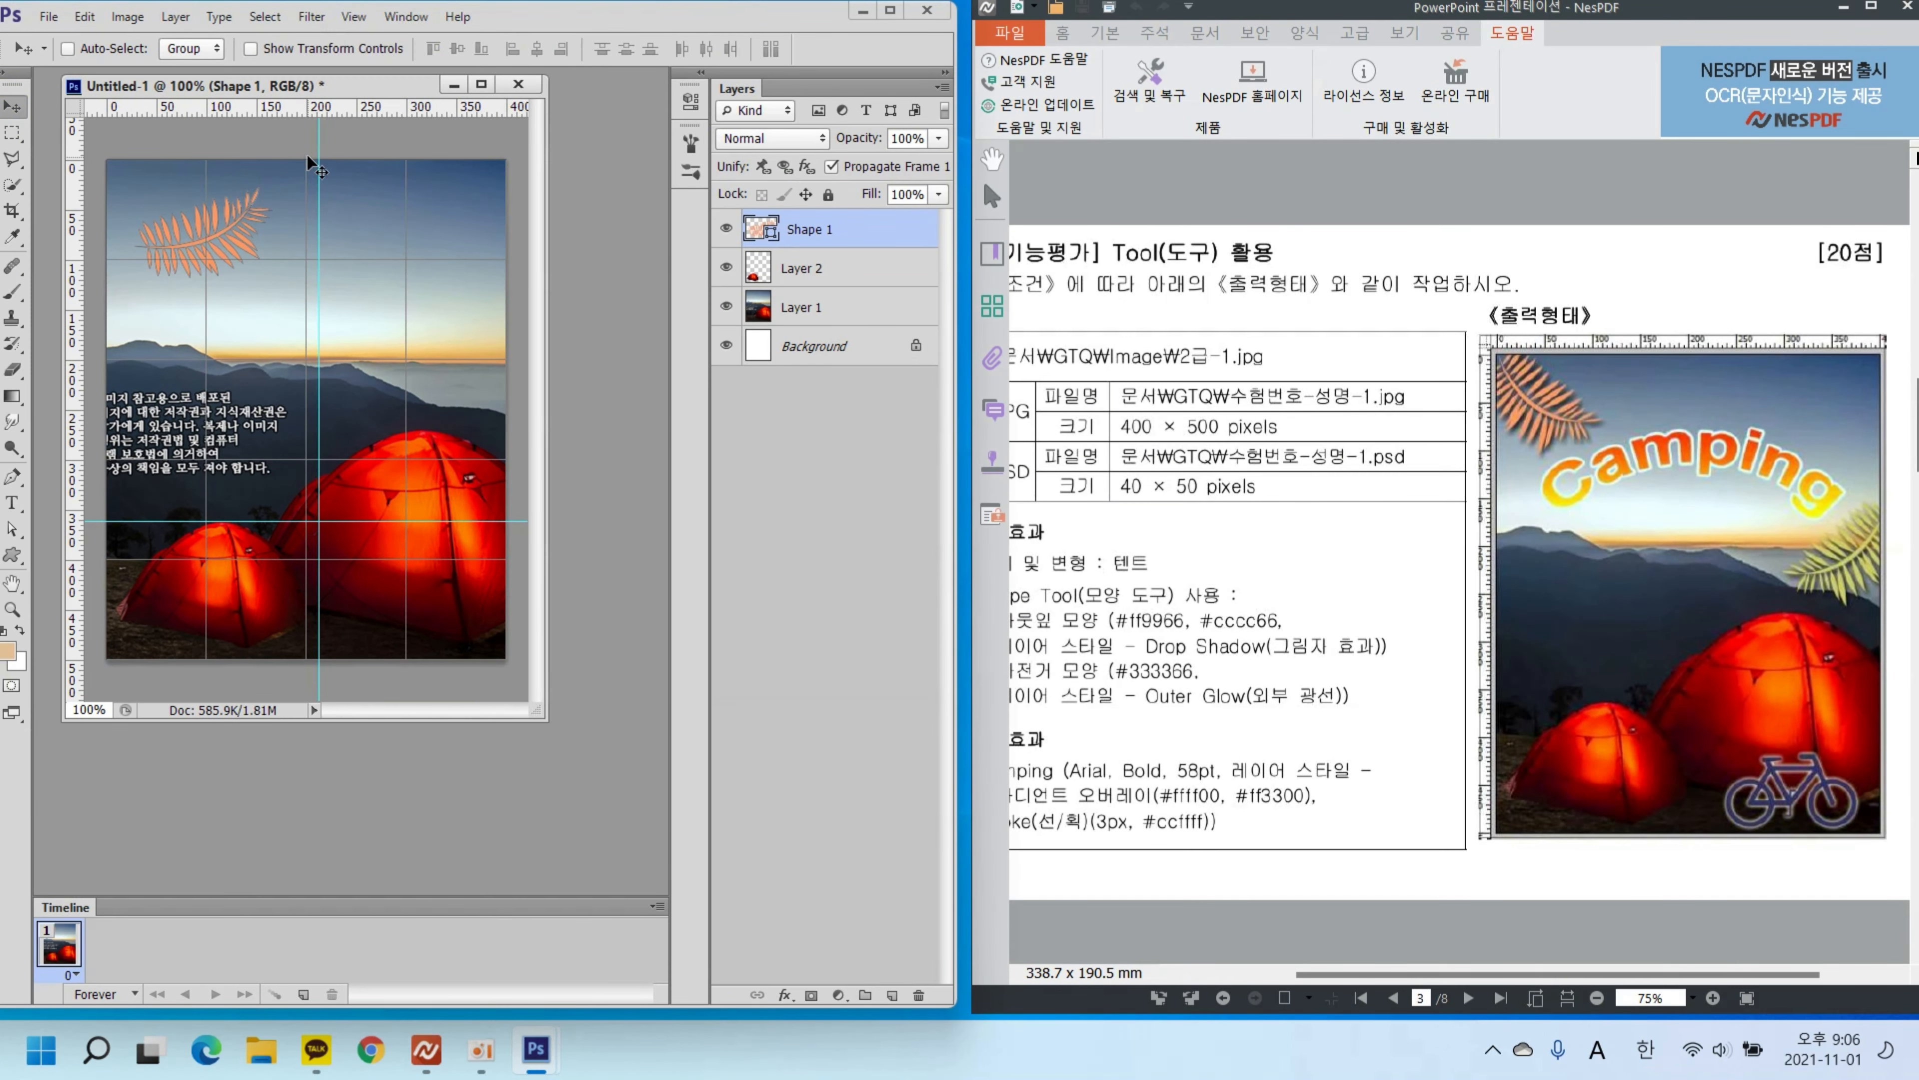
drag(316, 157, 217, 145)
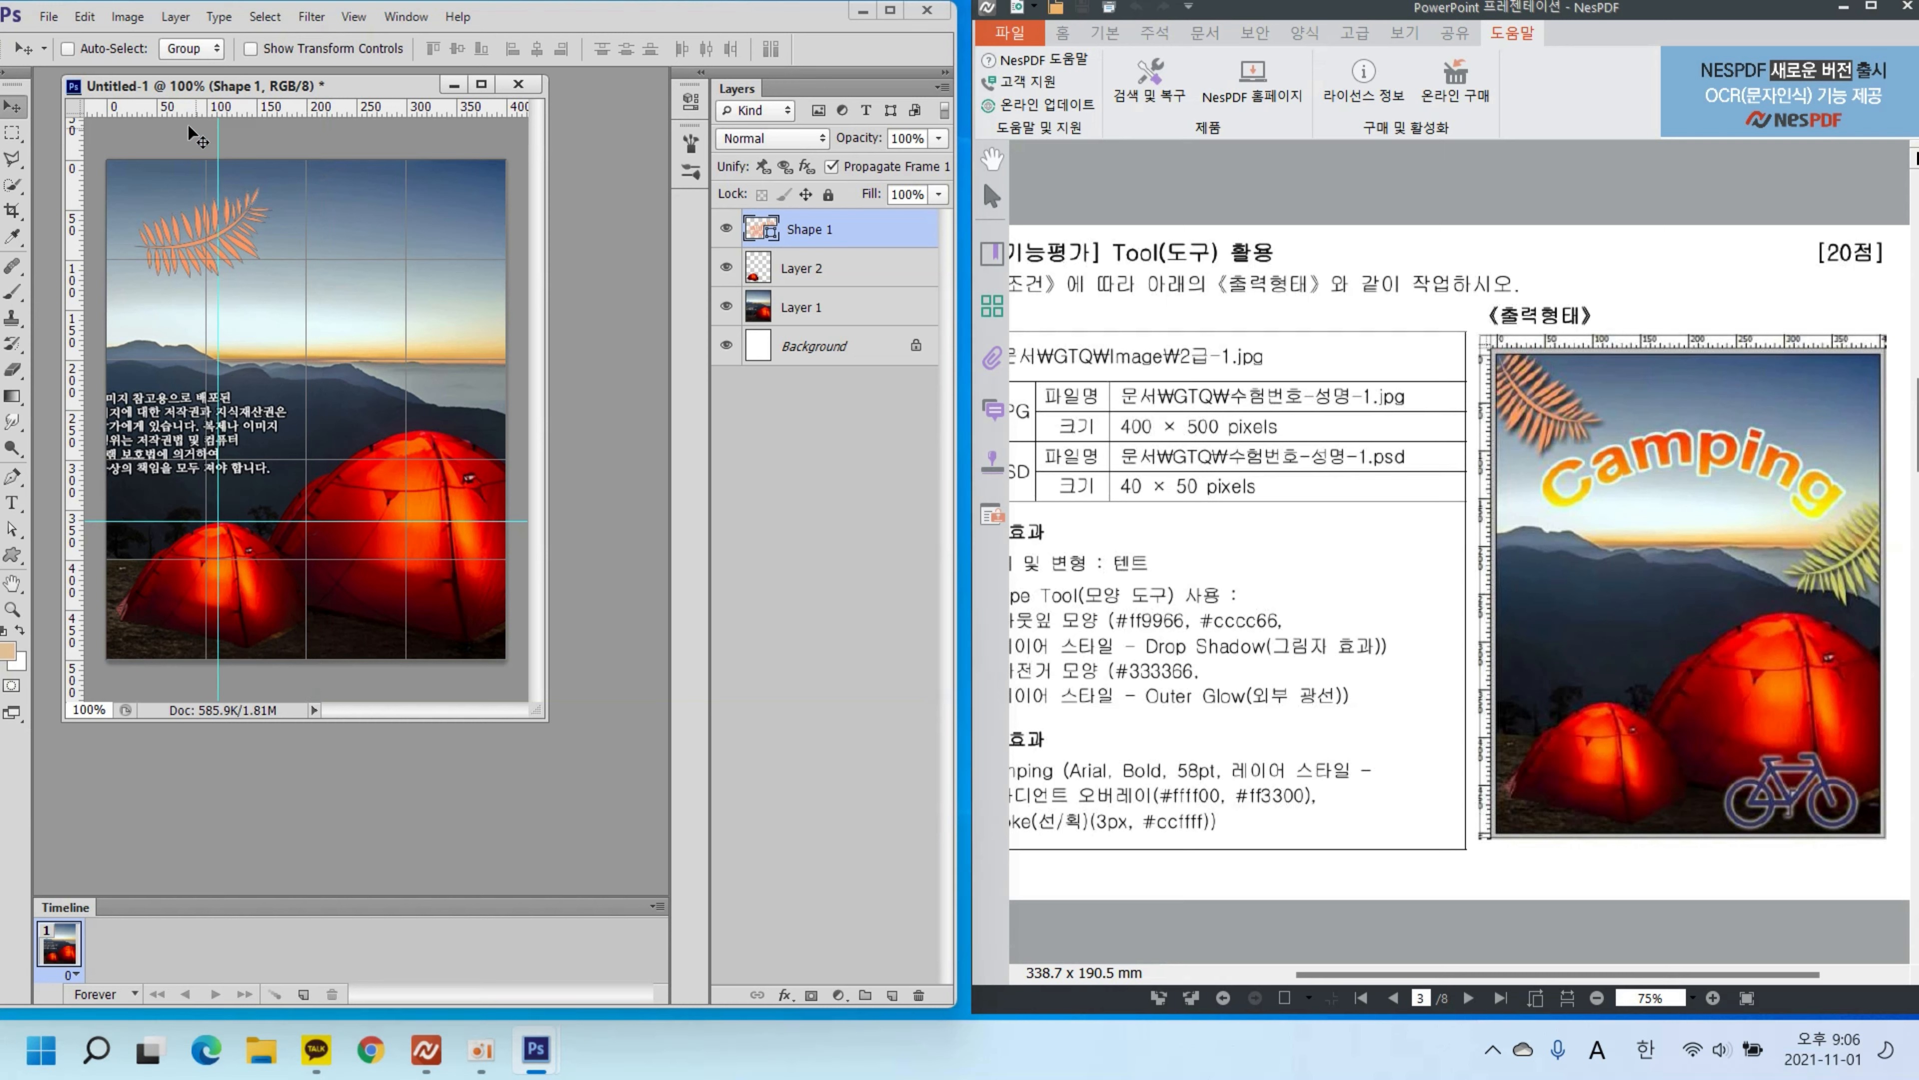
drag(146, 522, 145, 260)
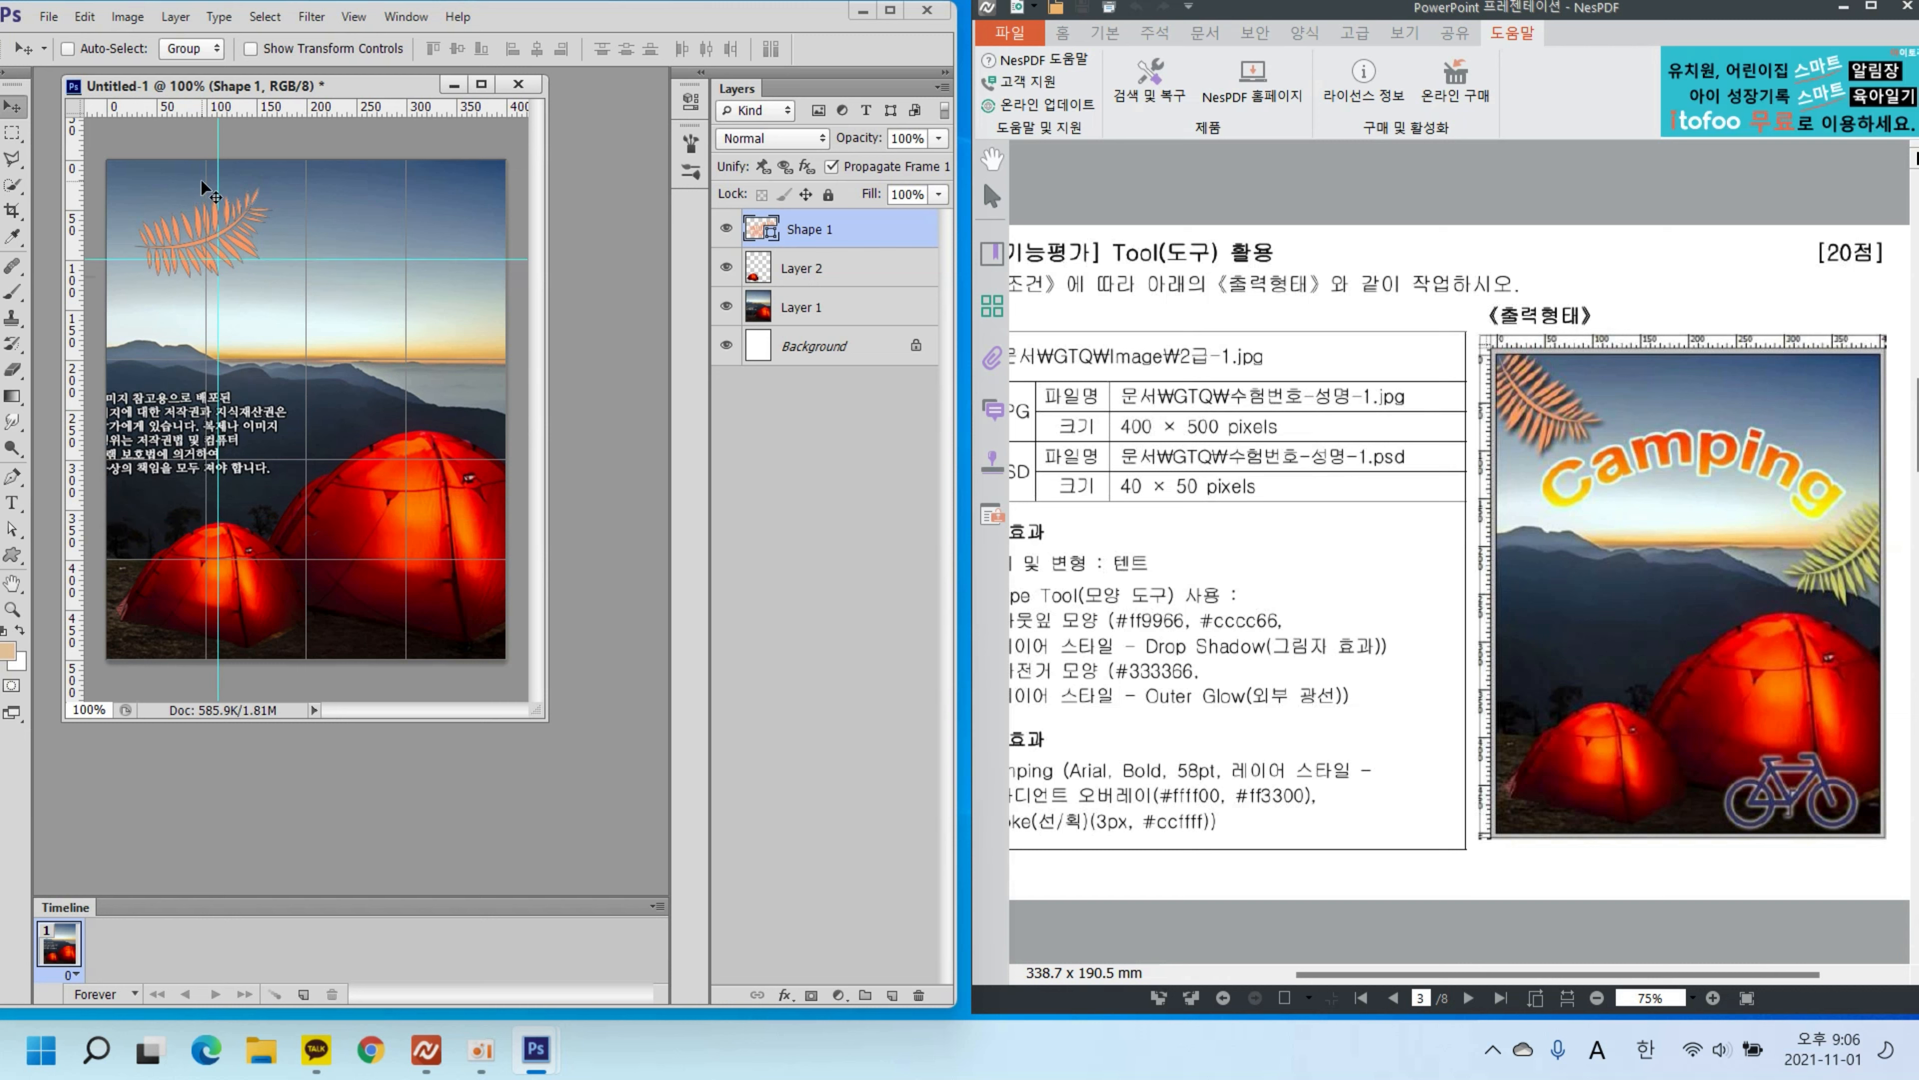
Step: Rotate the leaf about 43.4°, scale it to about 88% width and 93% height in the canvas's upper-left corner, and add a Drop Shadow layer style
key(ctrl+t)
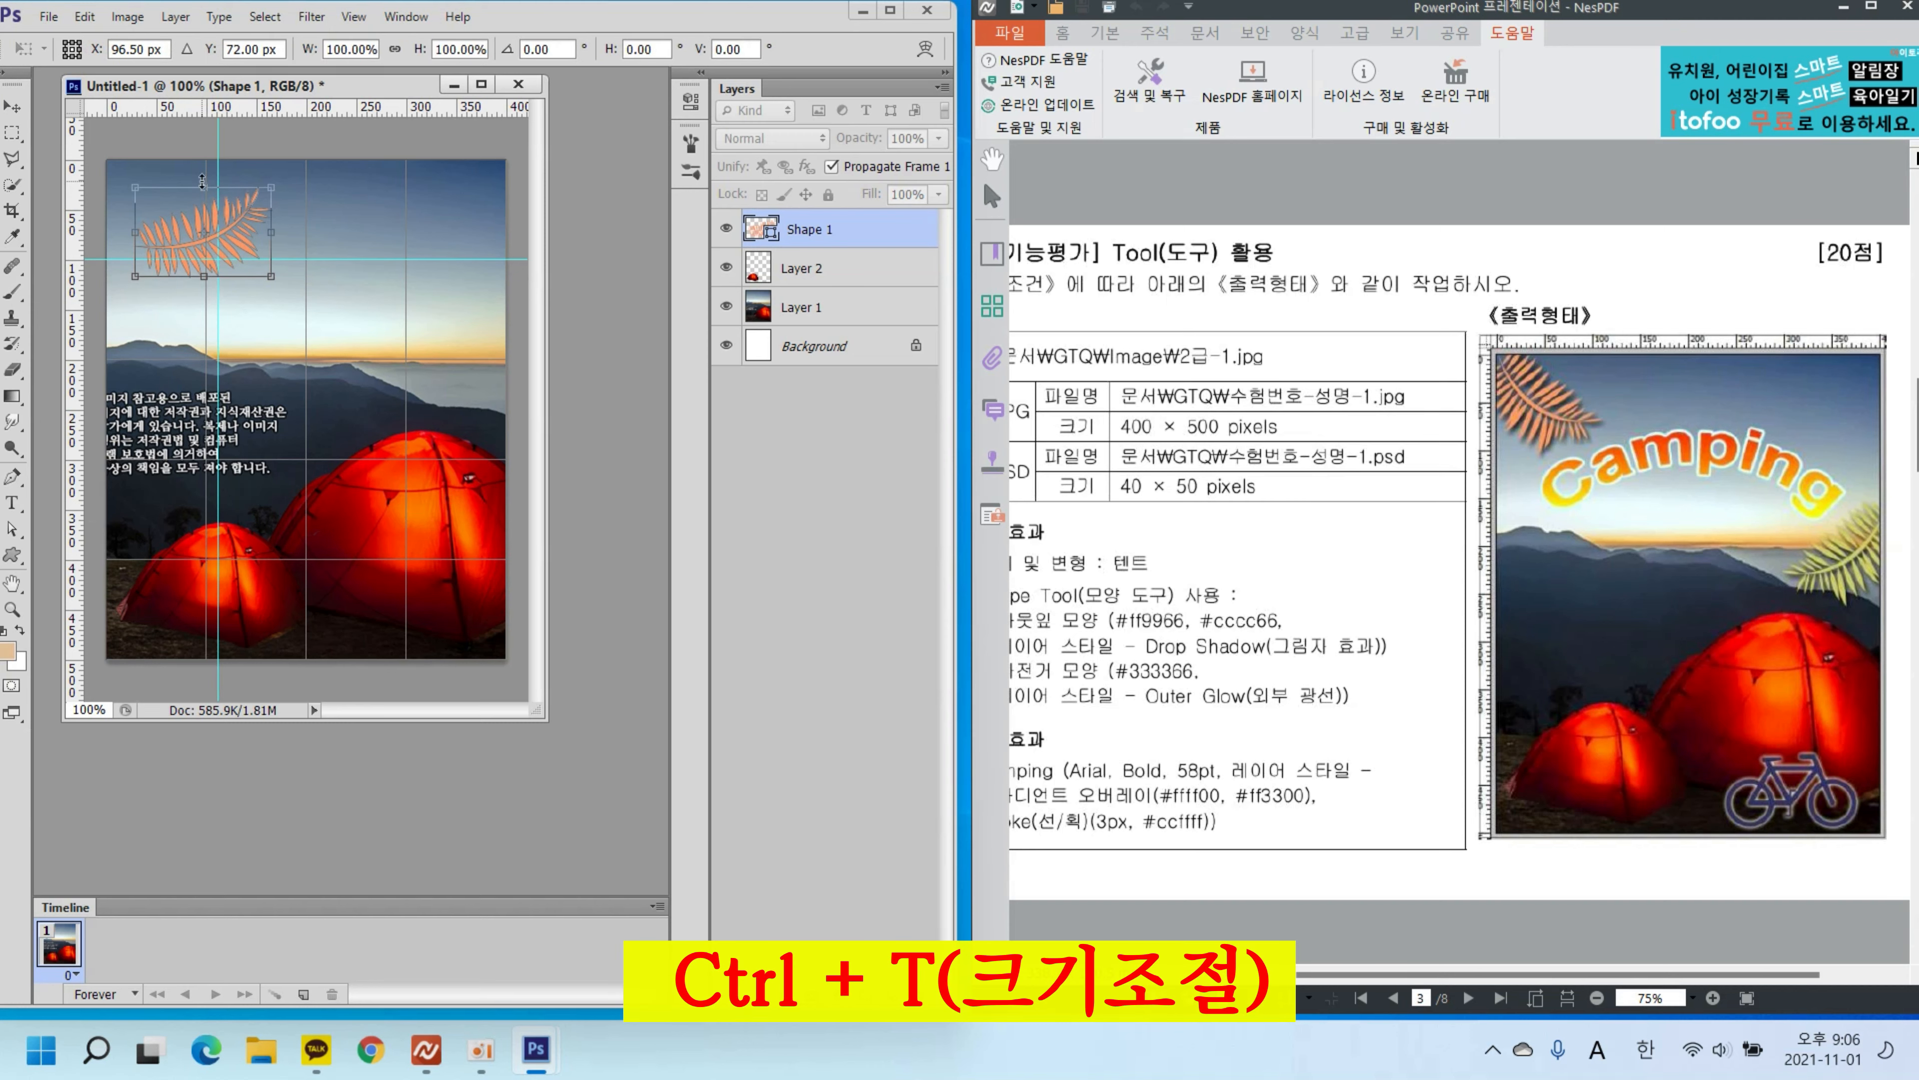
drag(293, 176, 230, 216)
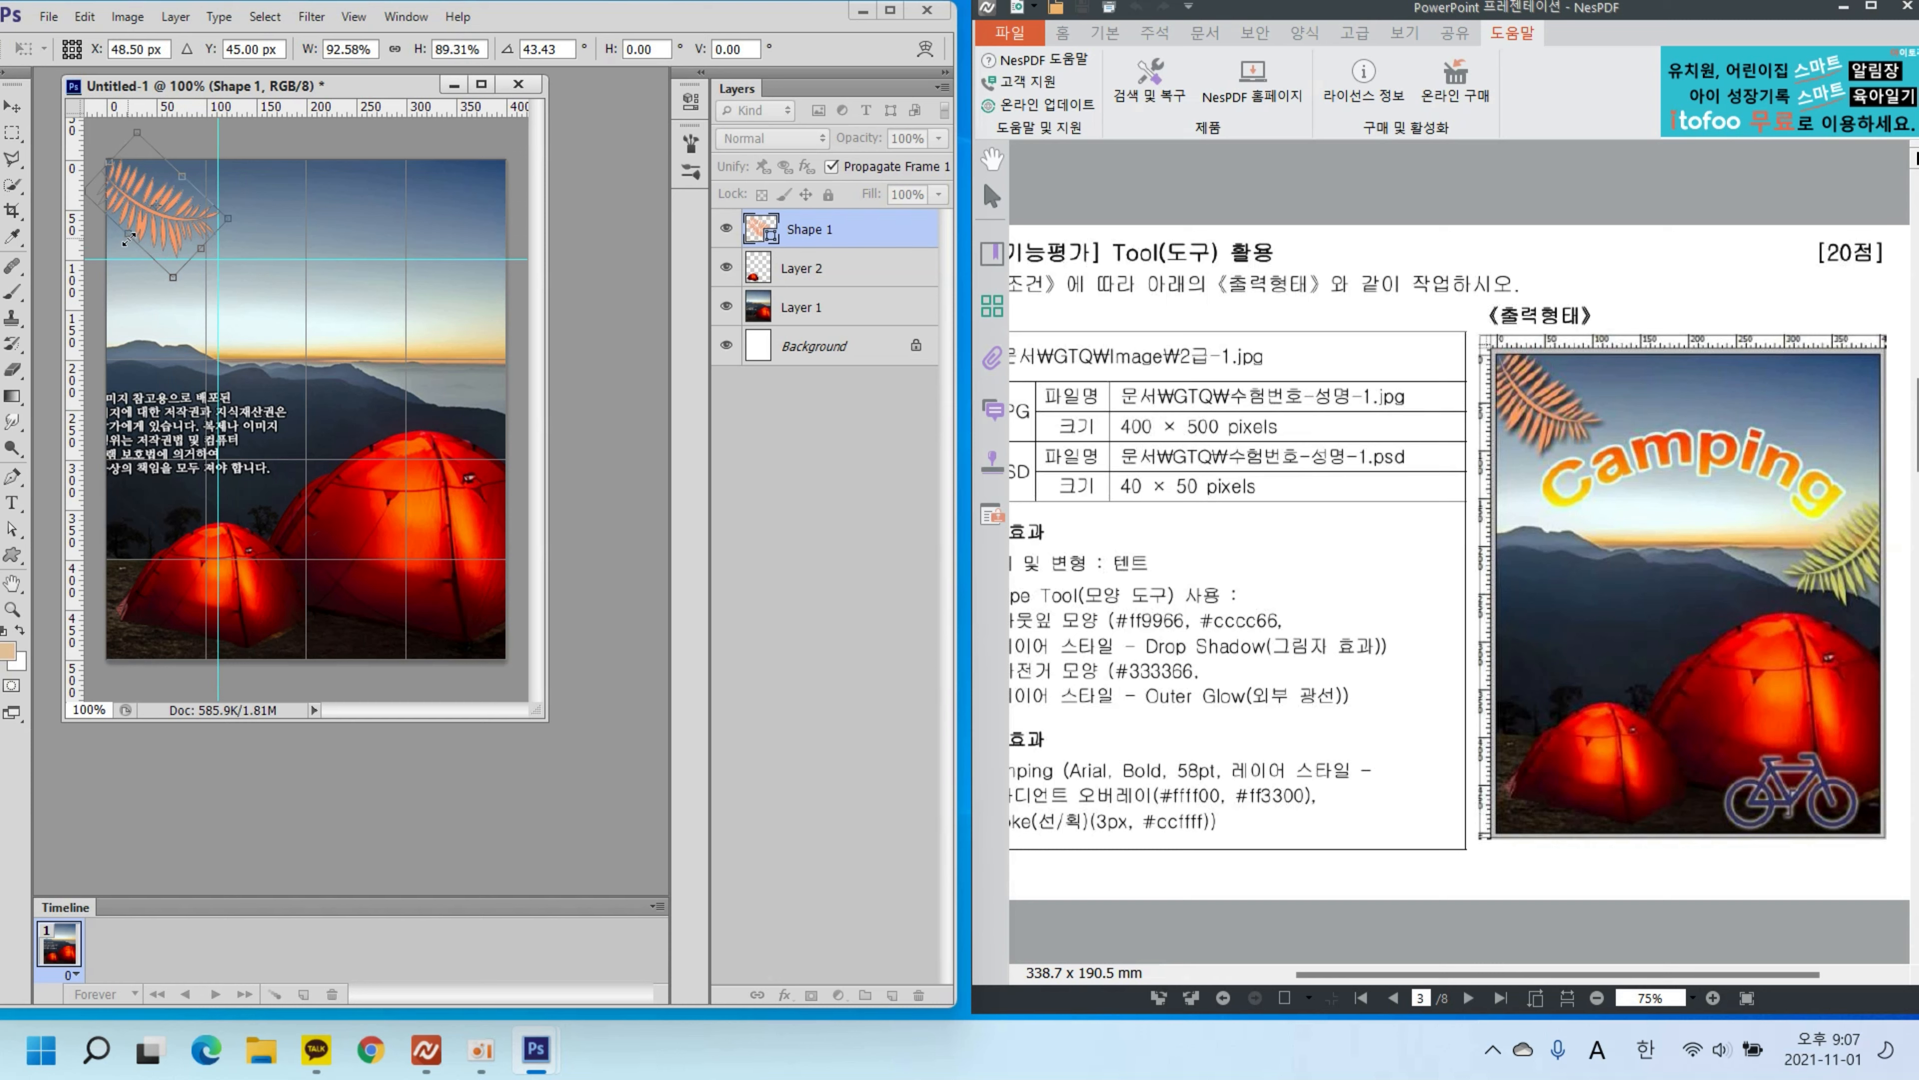
drag(129, 239, 133, 234)
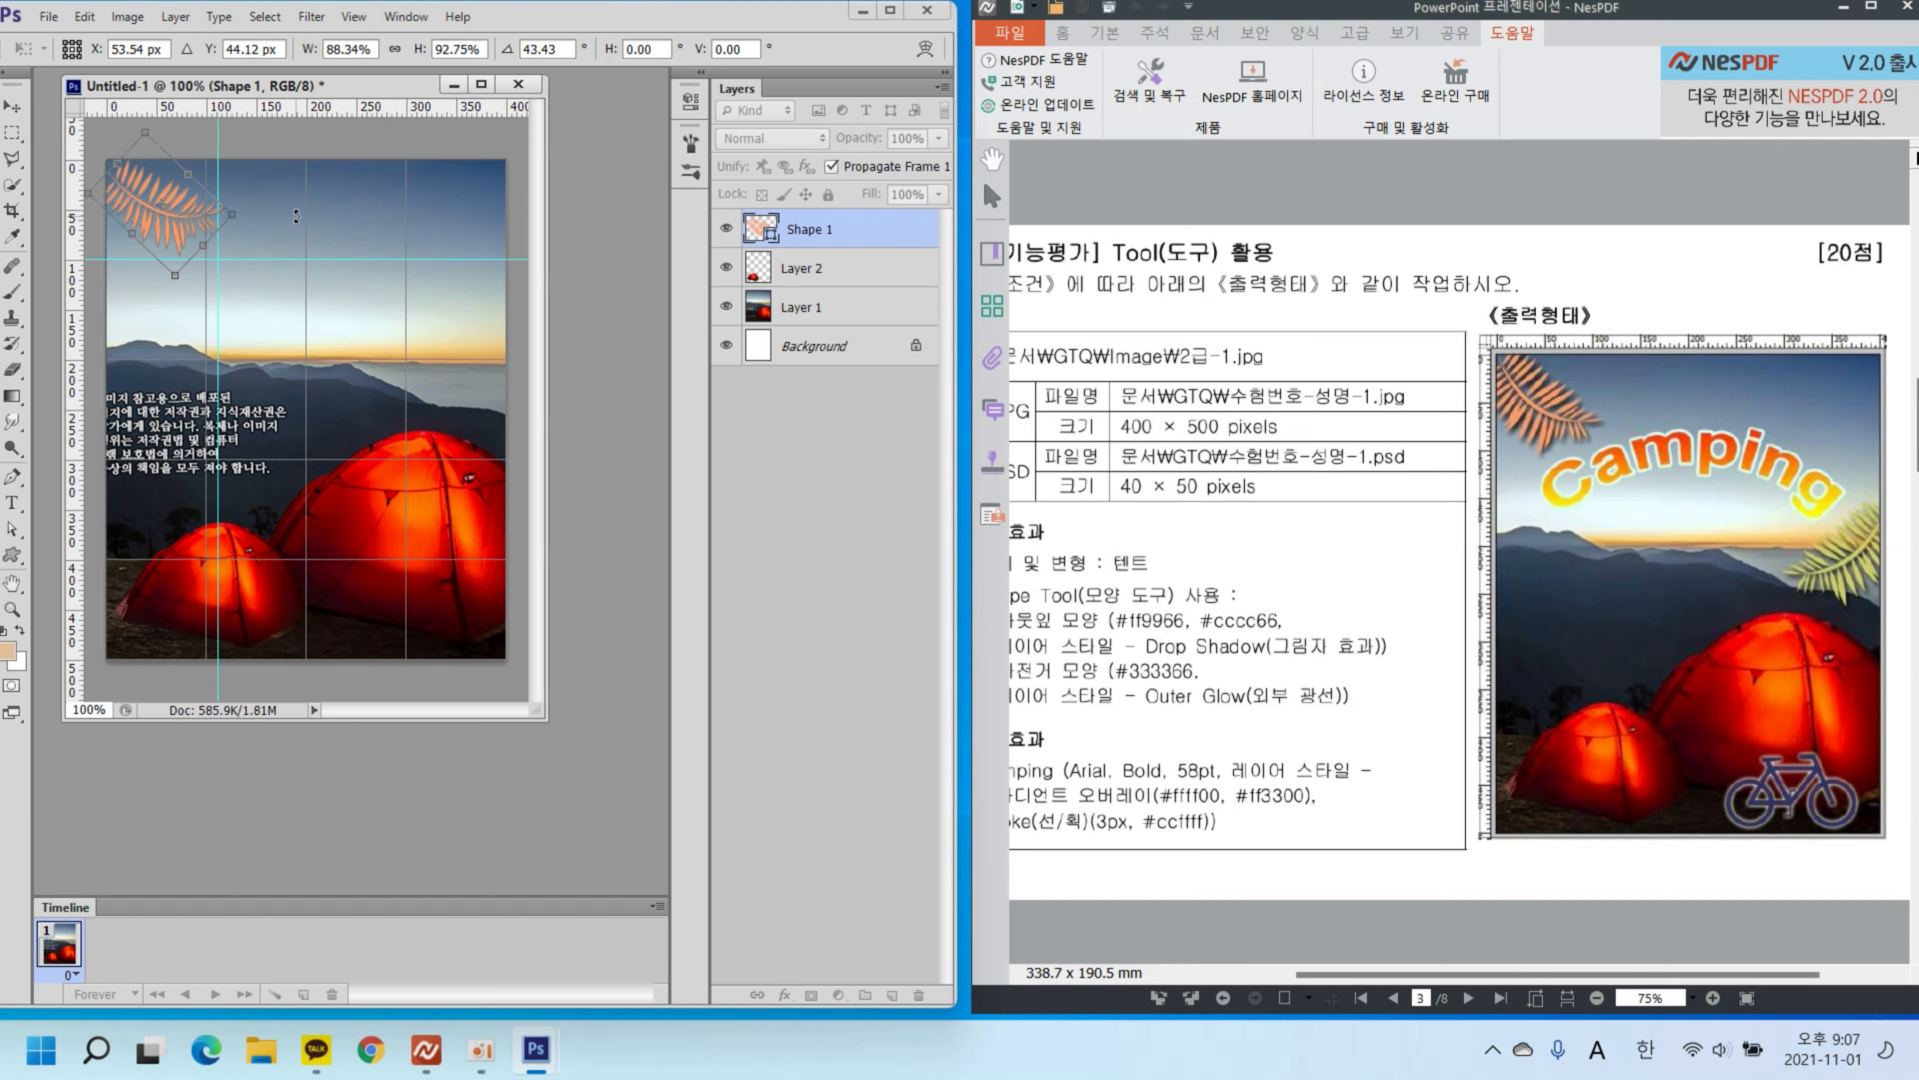
key(Return)
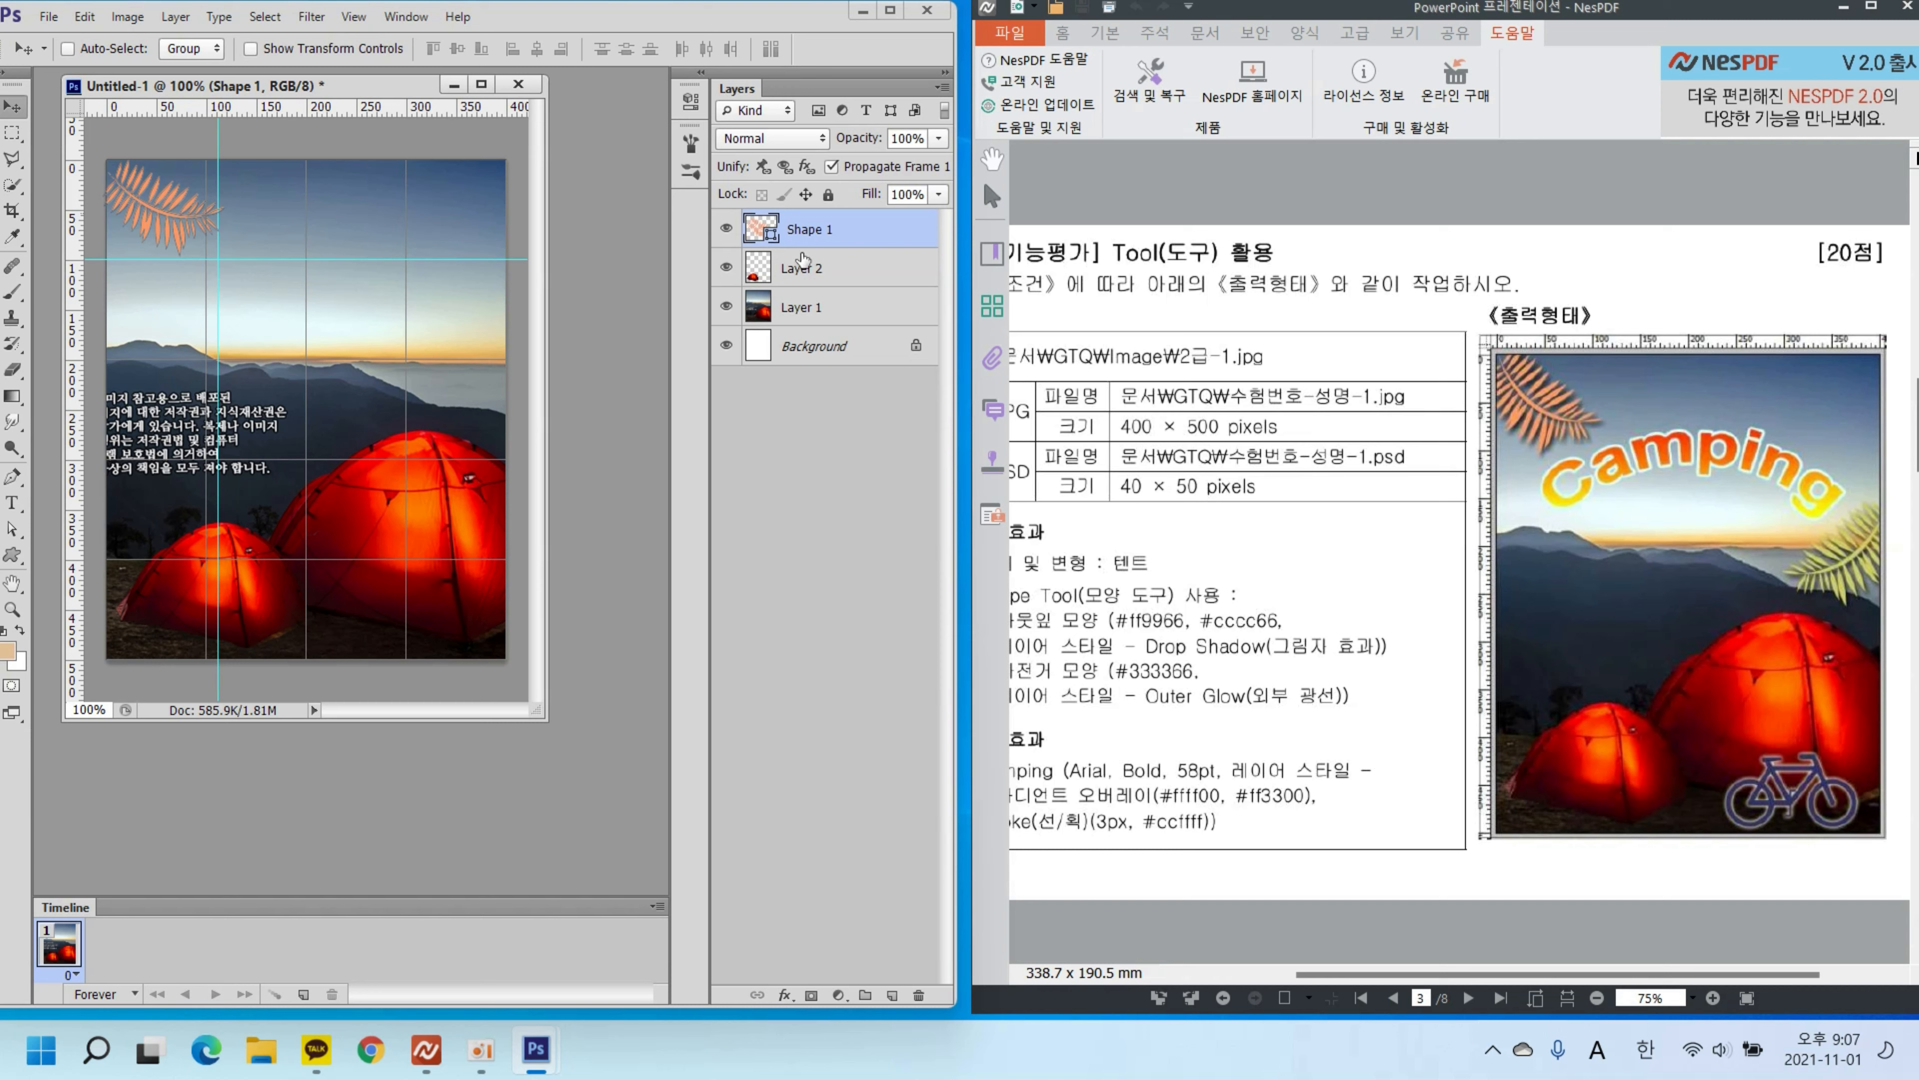
click(786, 997)
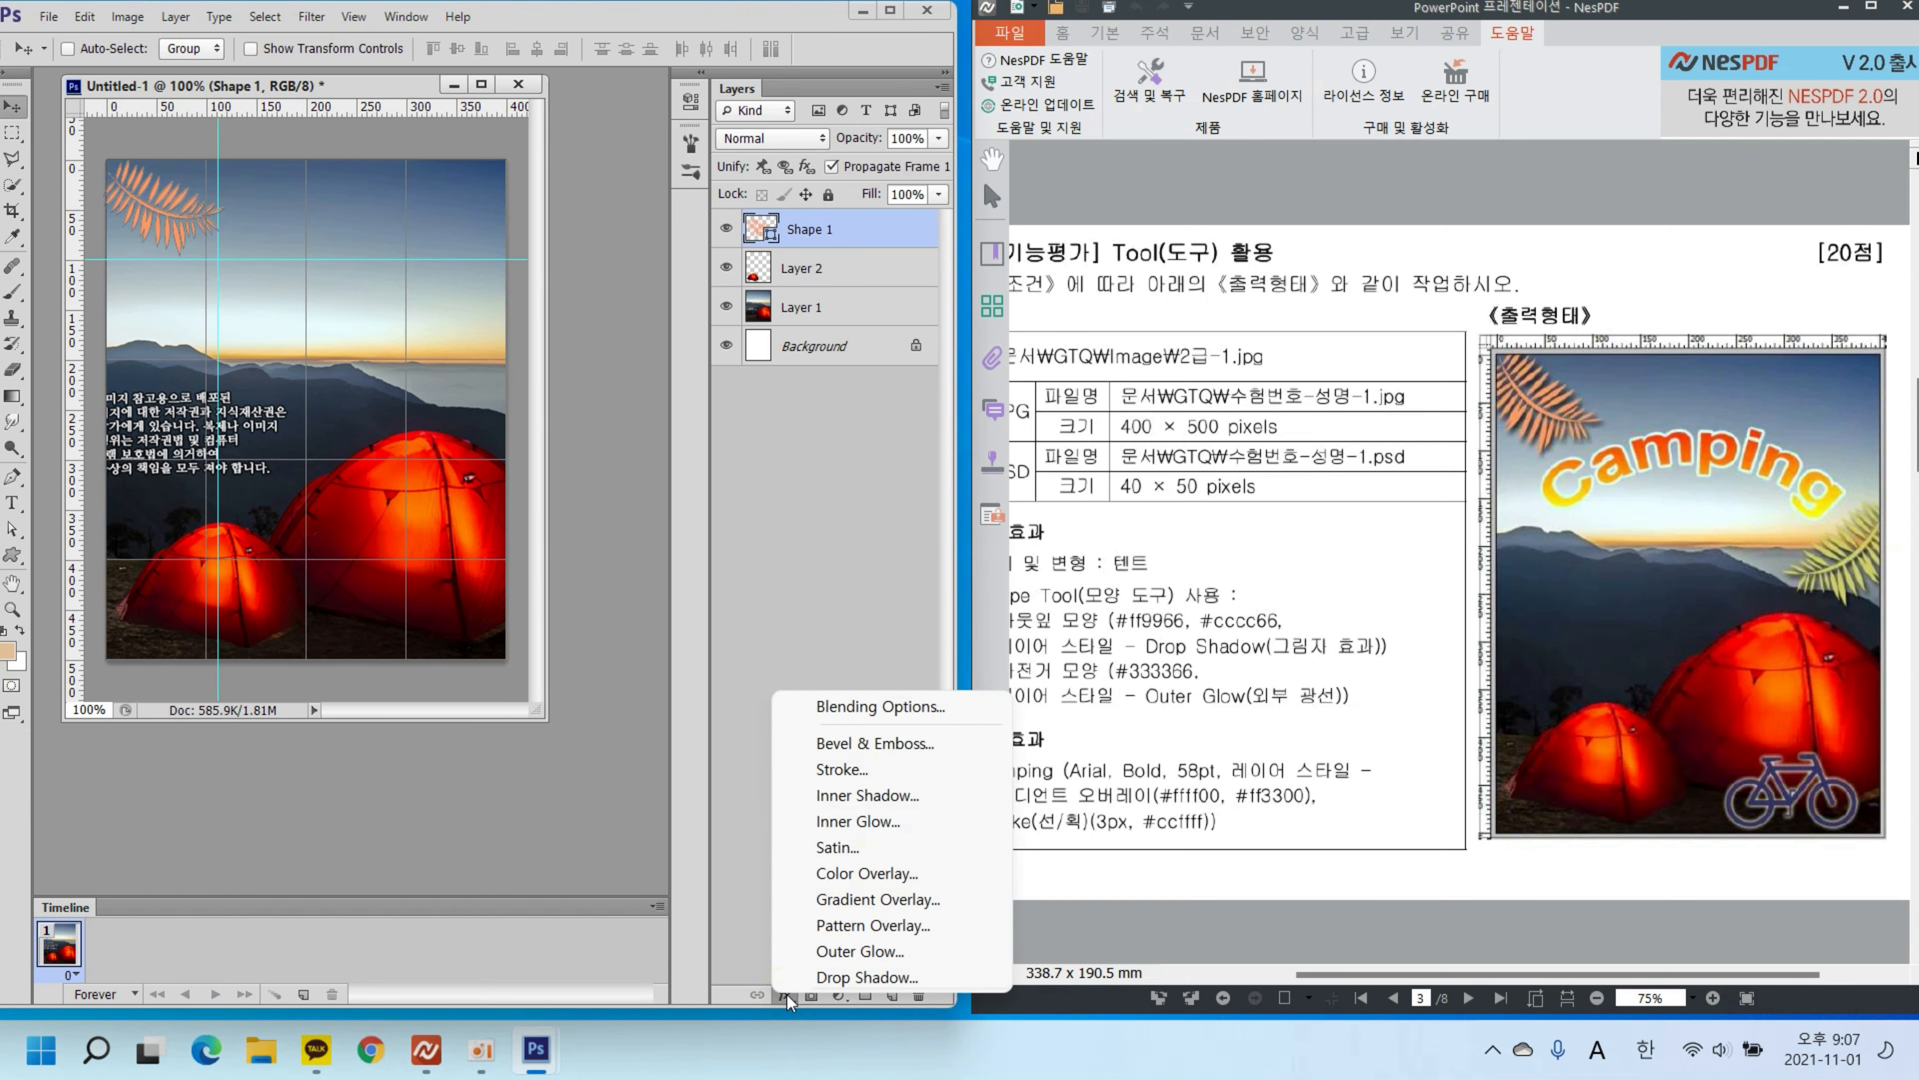
click(835, 977)
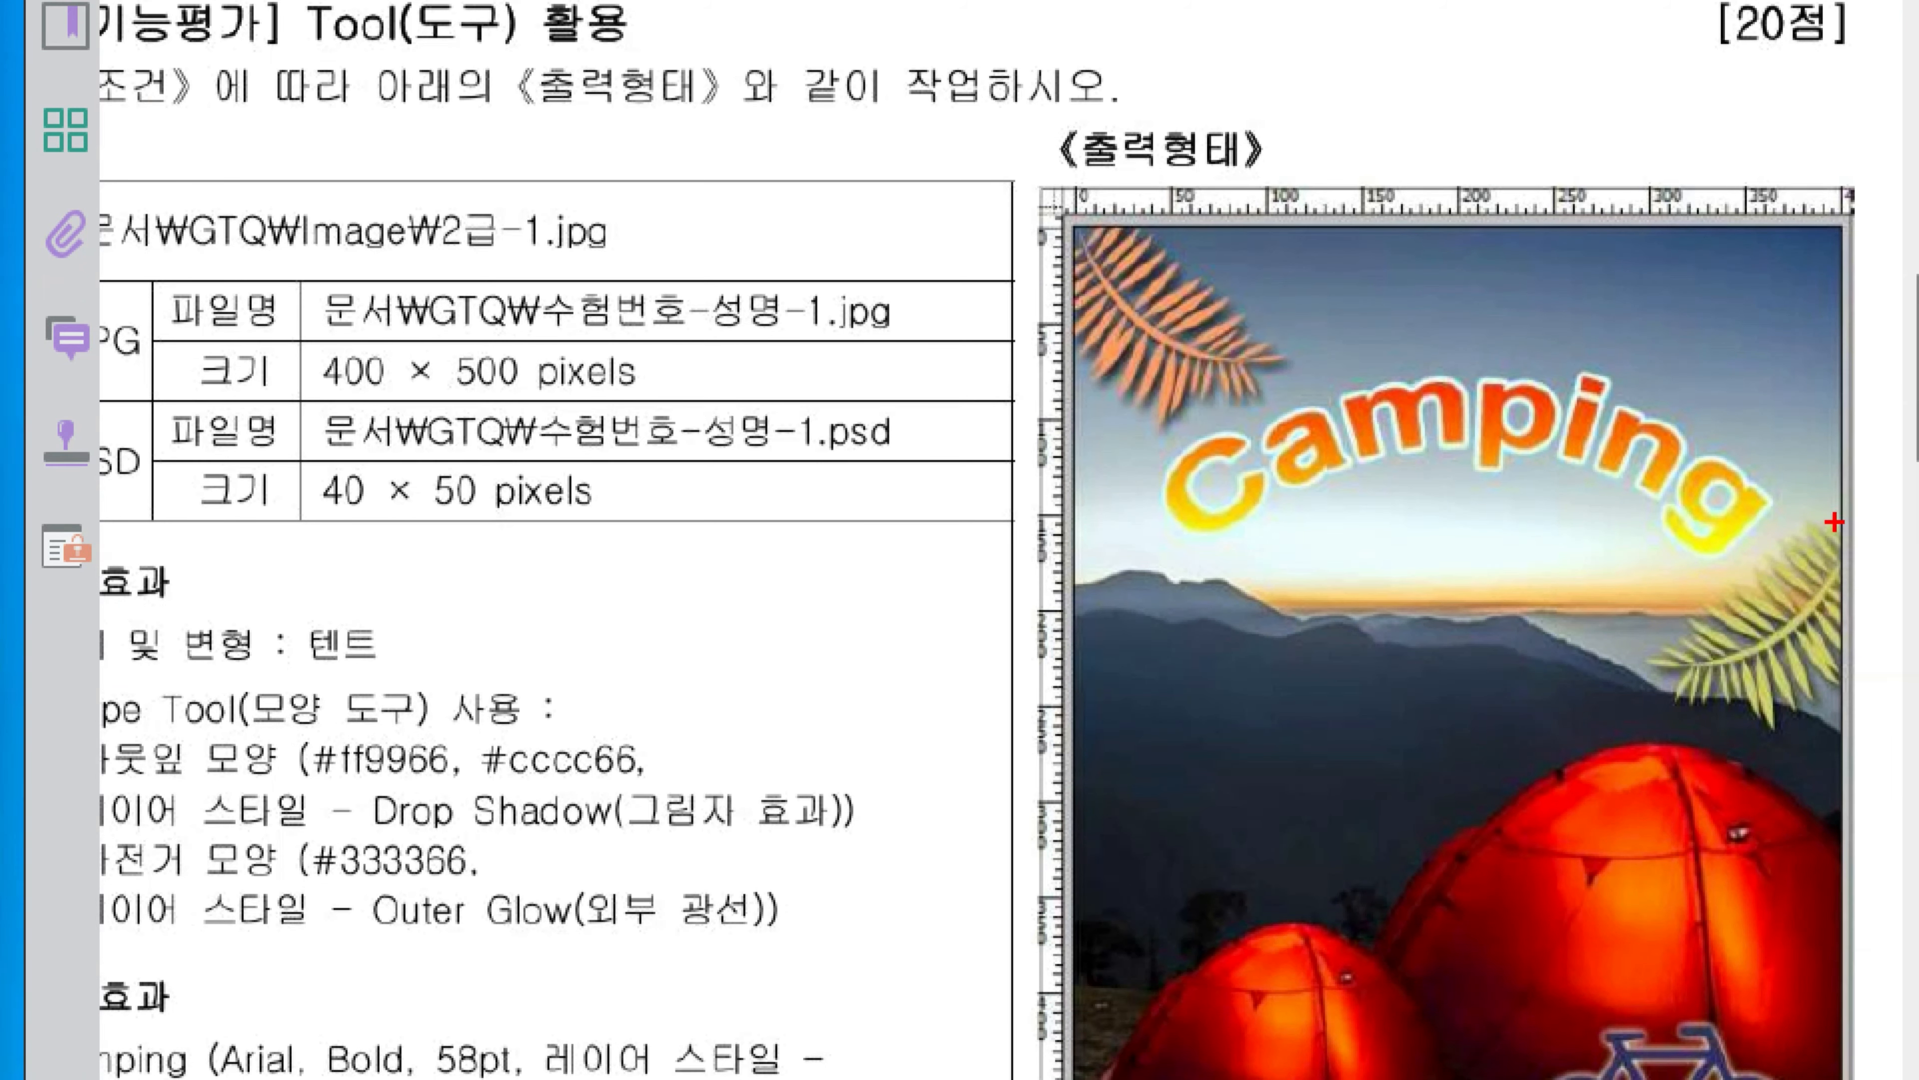
Step: Place guides at about 300 px horizontally and 250 px vertically, matching the yellow-green leaf's edges in the reference
drag(1077, 522, 1851, 520)
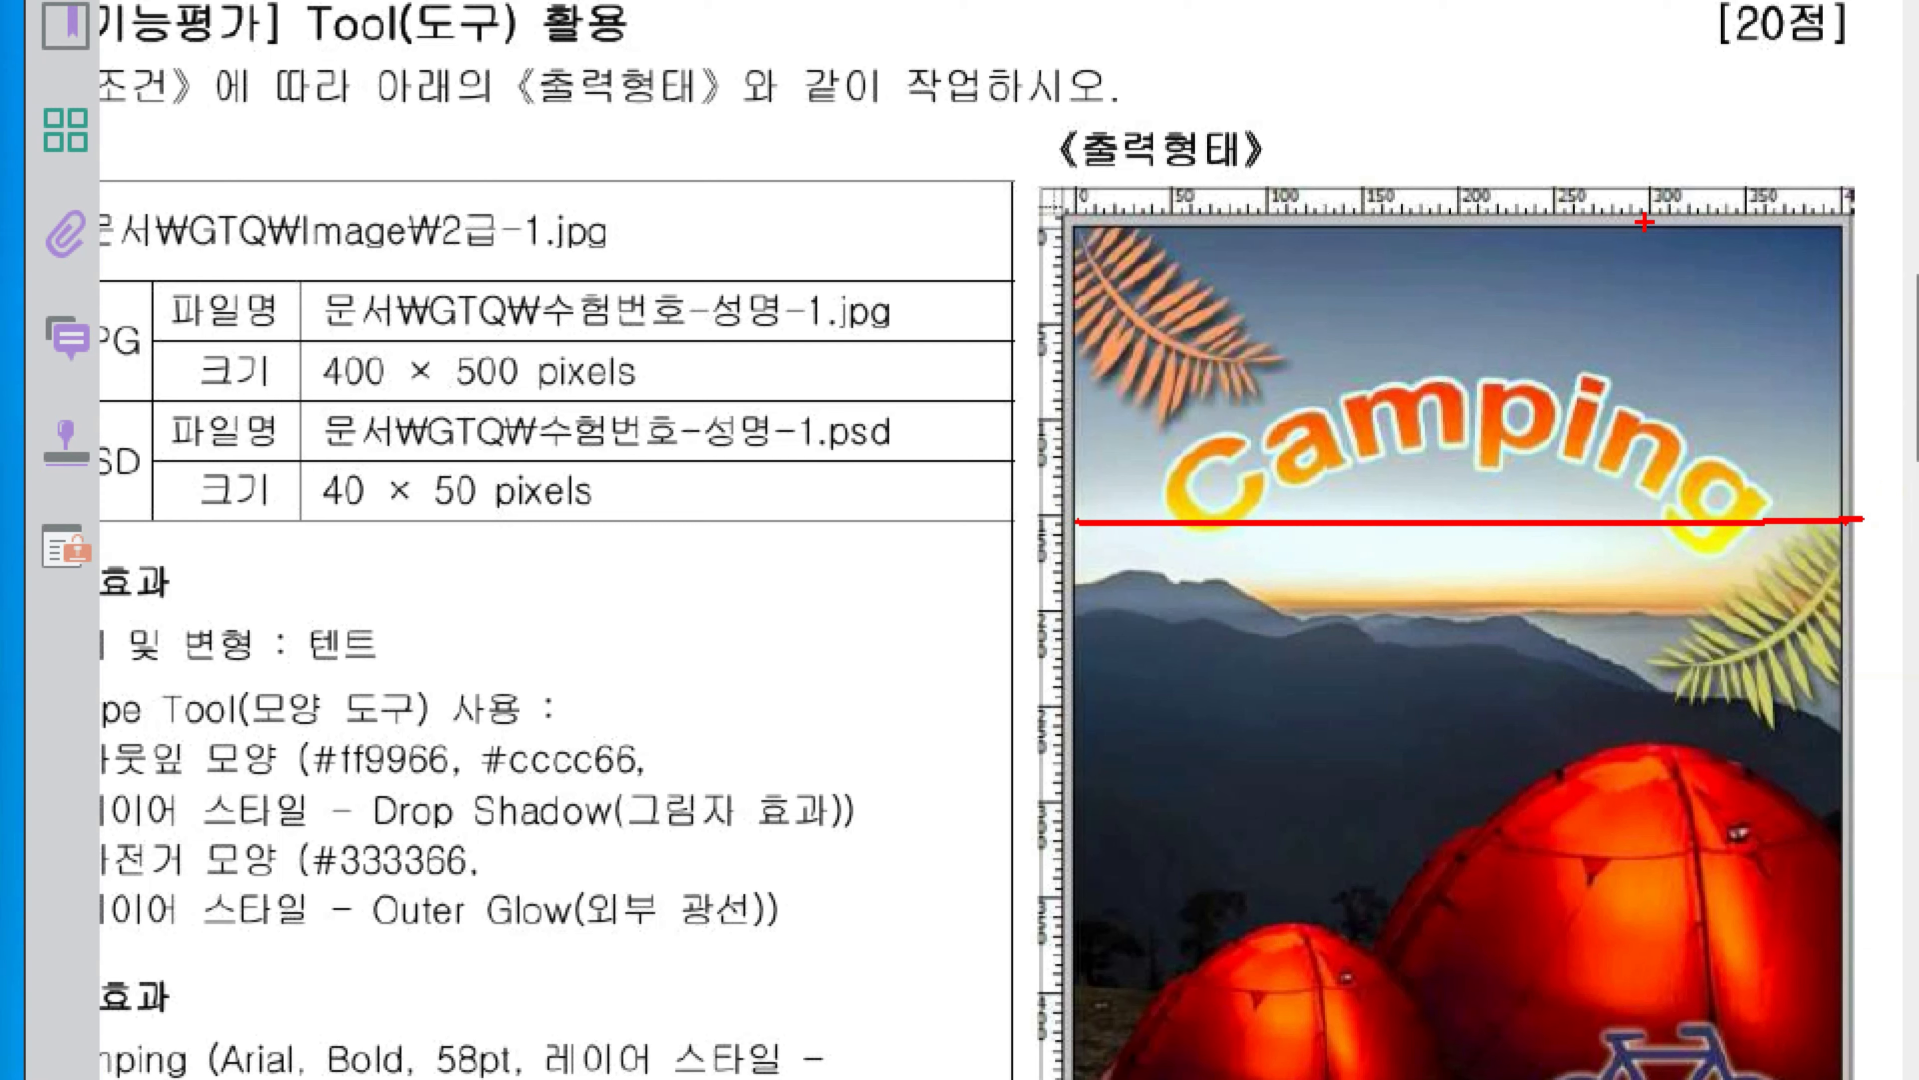
drag(1655, 215, 1641, 720)
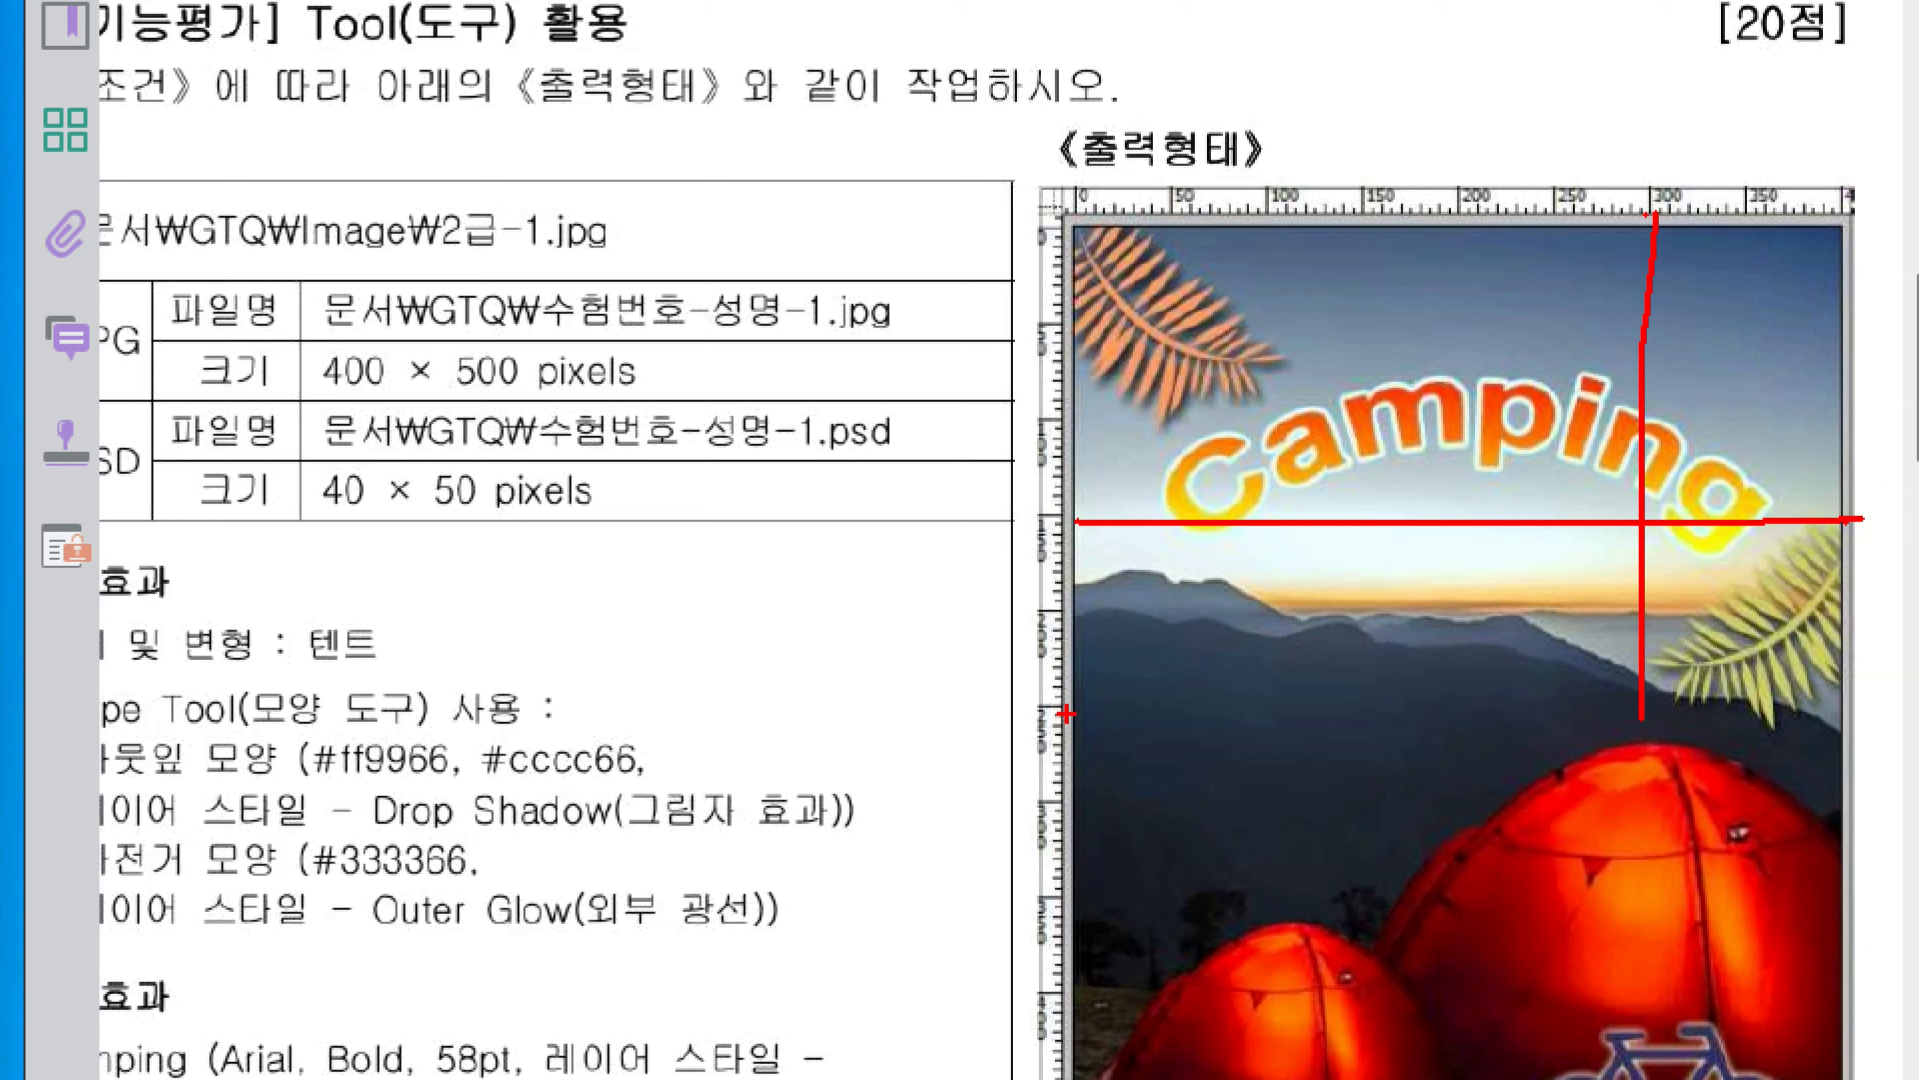
drag(1067, 713, 1880, 716)
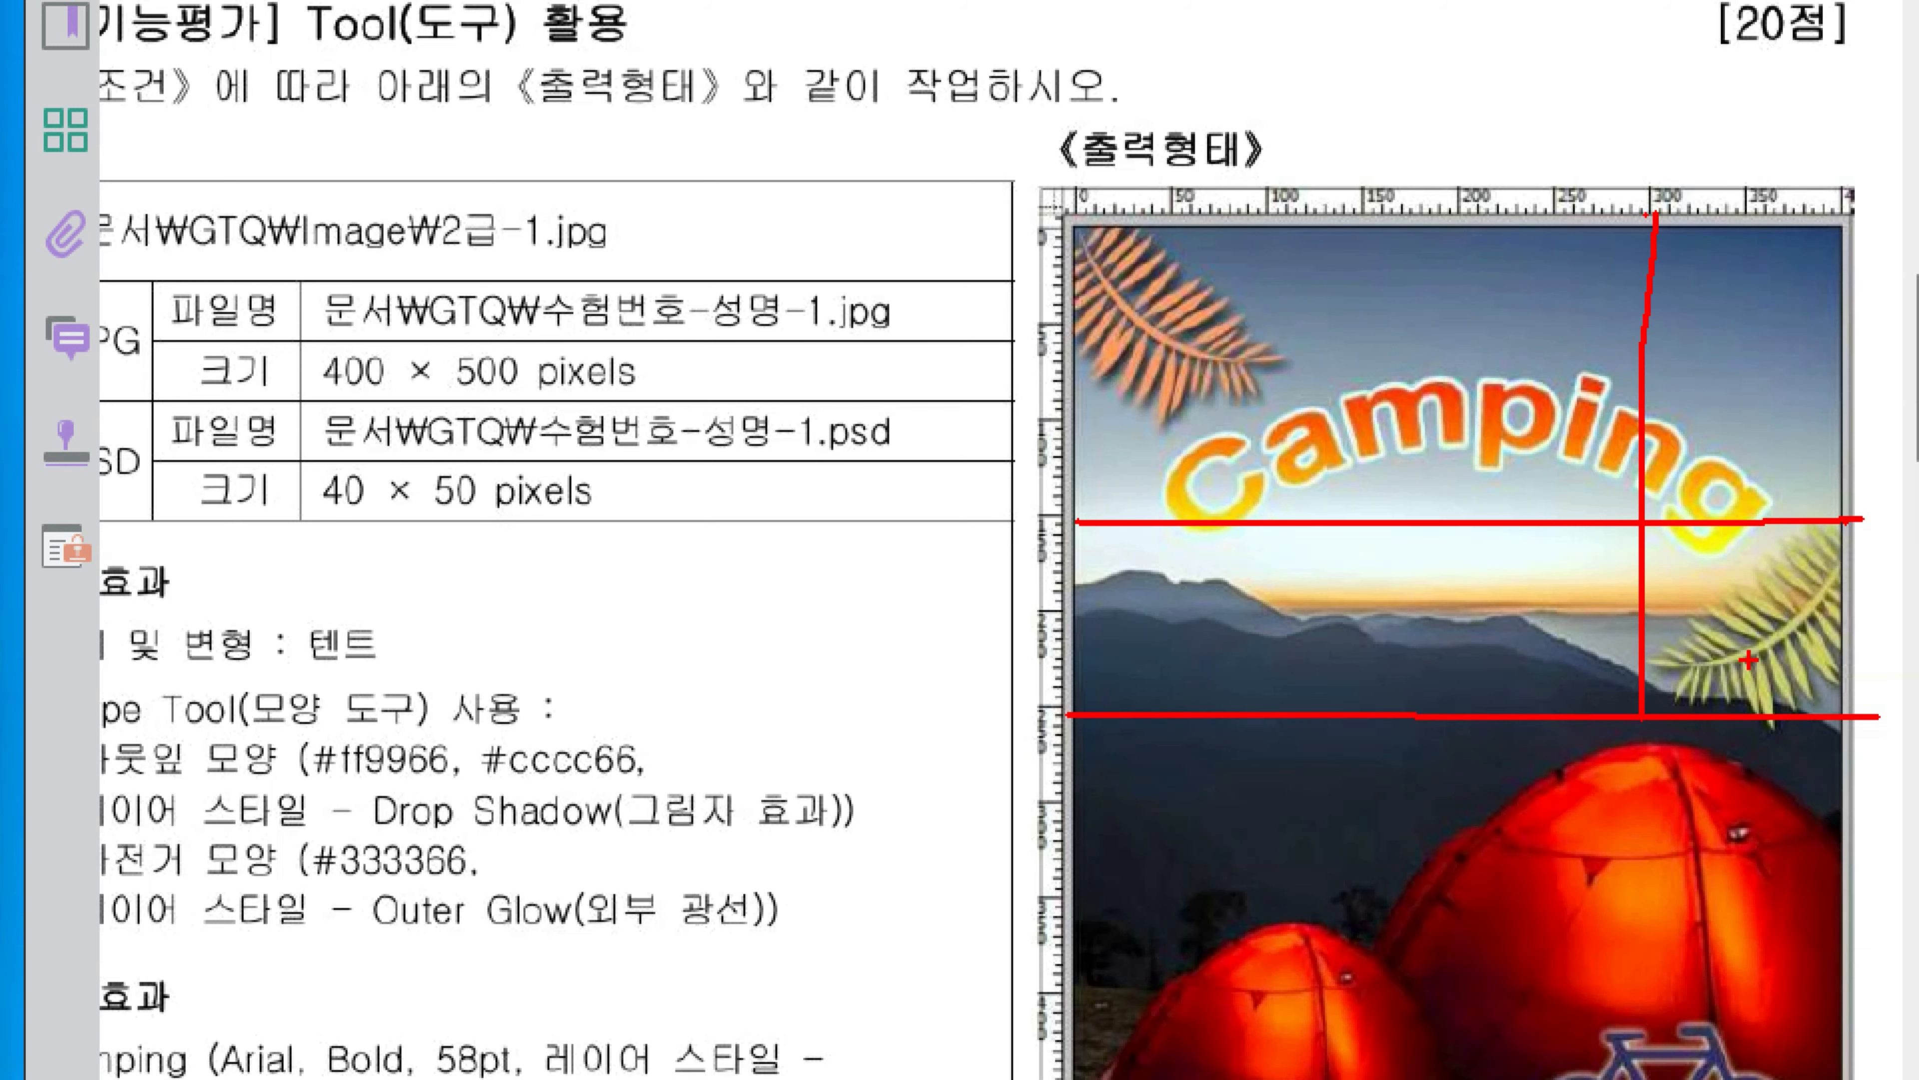
key(Escape)
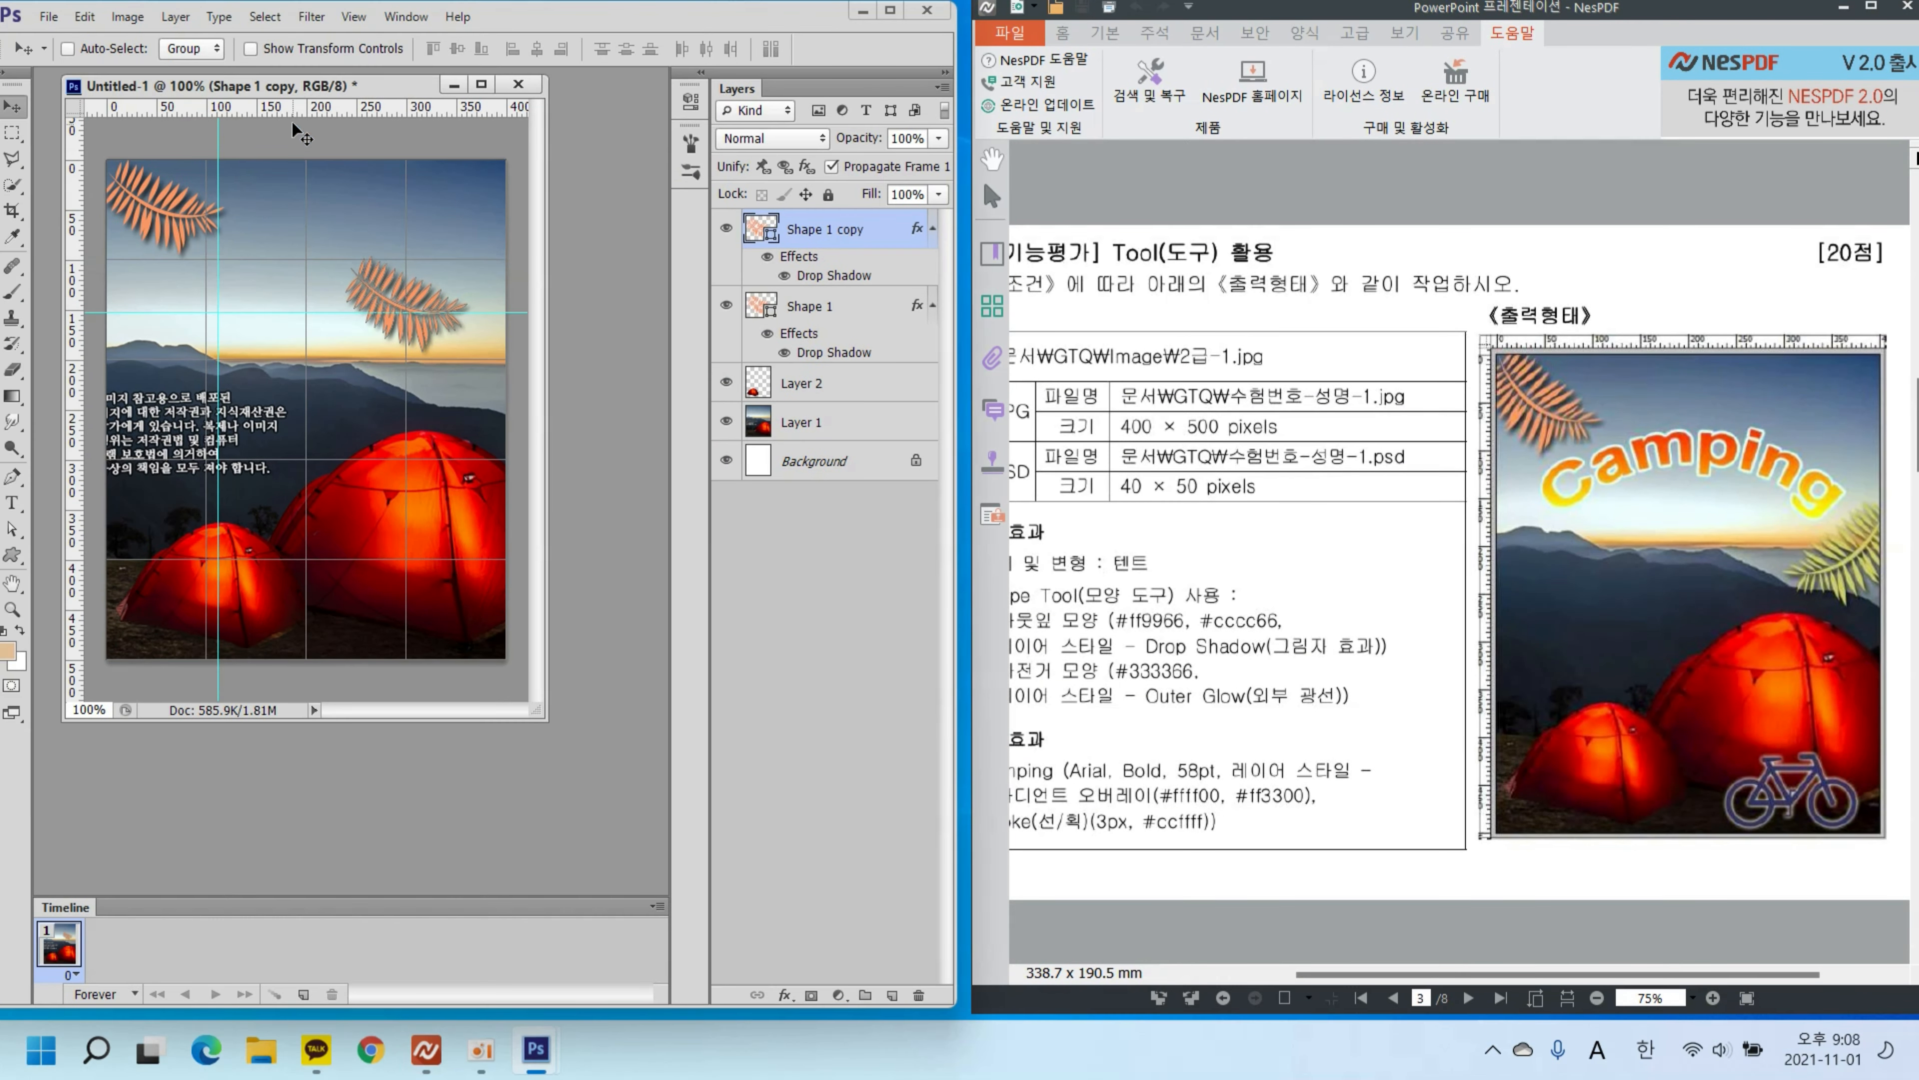
drag(292, 114, 299, 409)
drag(219, 149, 406, 156)
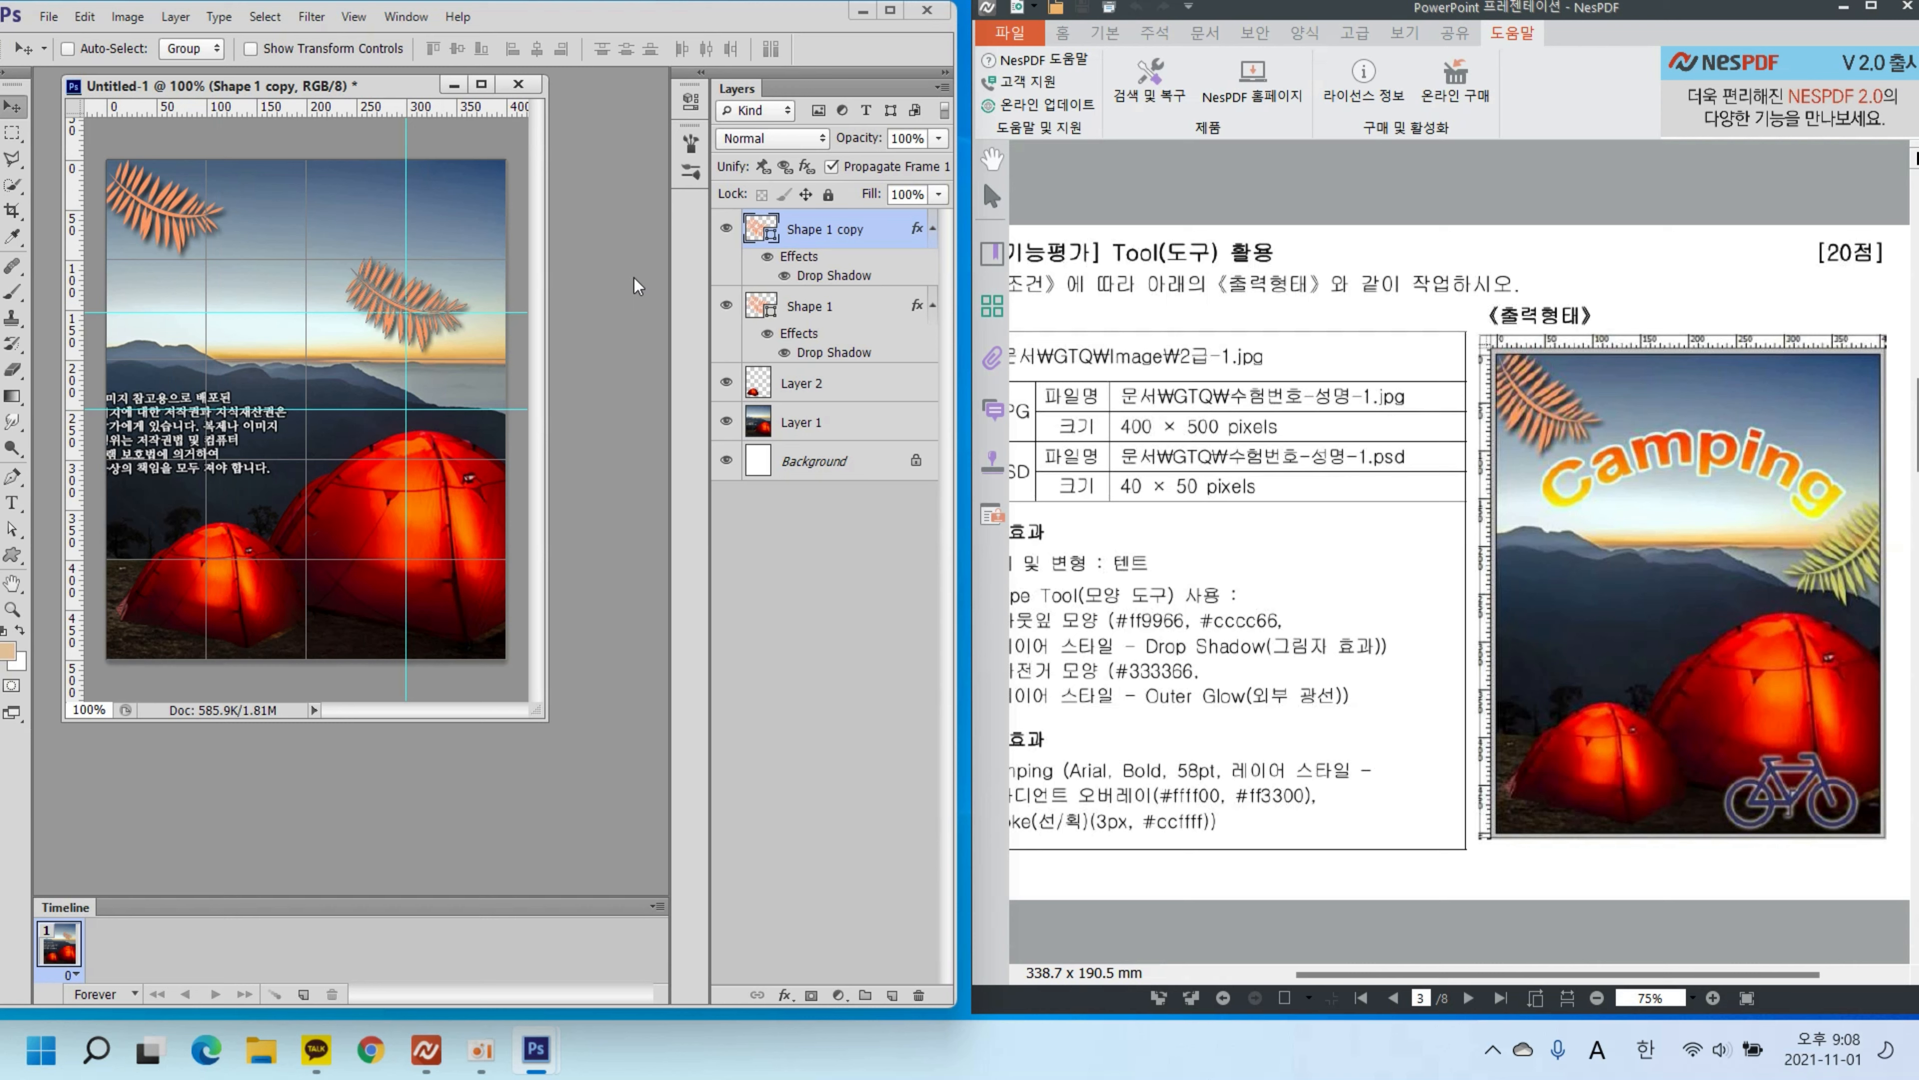
Step: Flip, rotate and resize the duplicate leaf to about 122 × 104 px, fitting it between the guides at the canvas's right edge
key(ctrl+t)
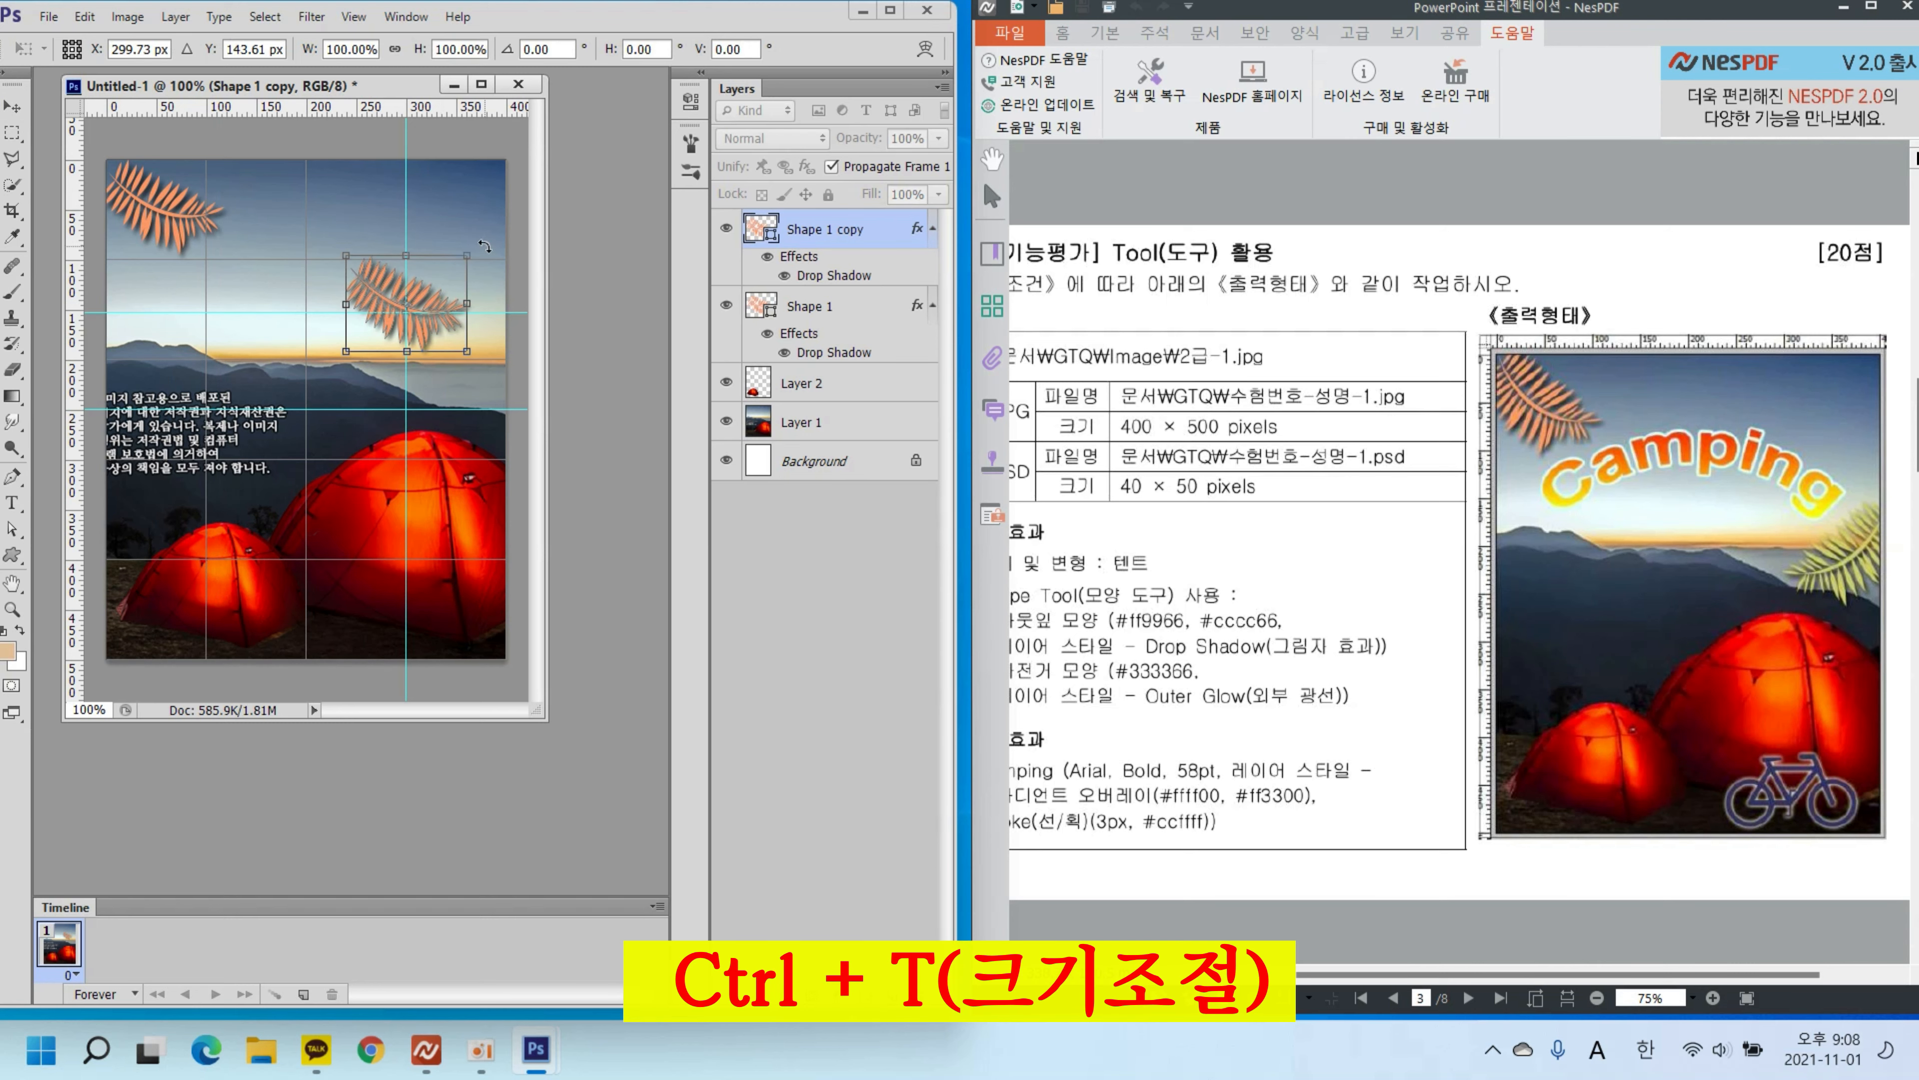
drag(334, 256, 406, 390)
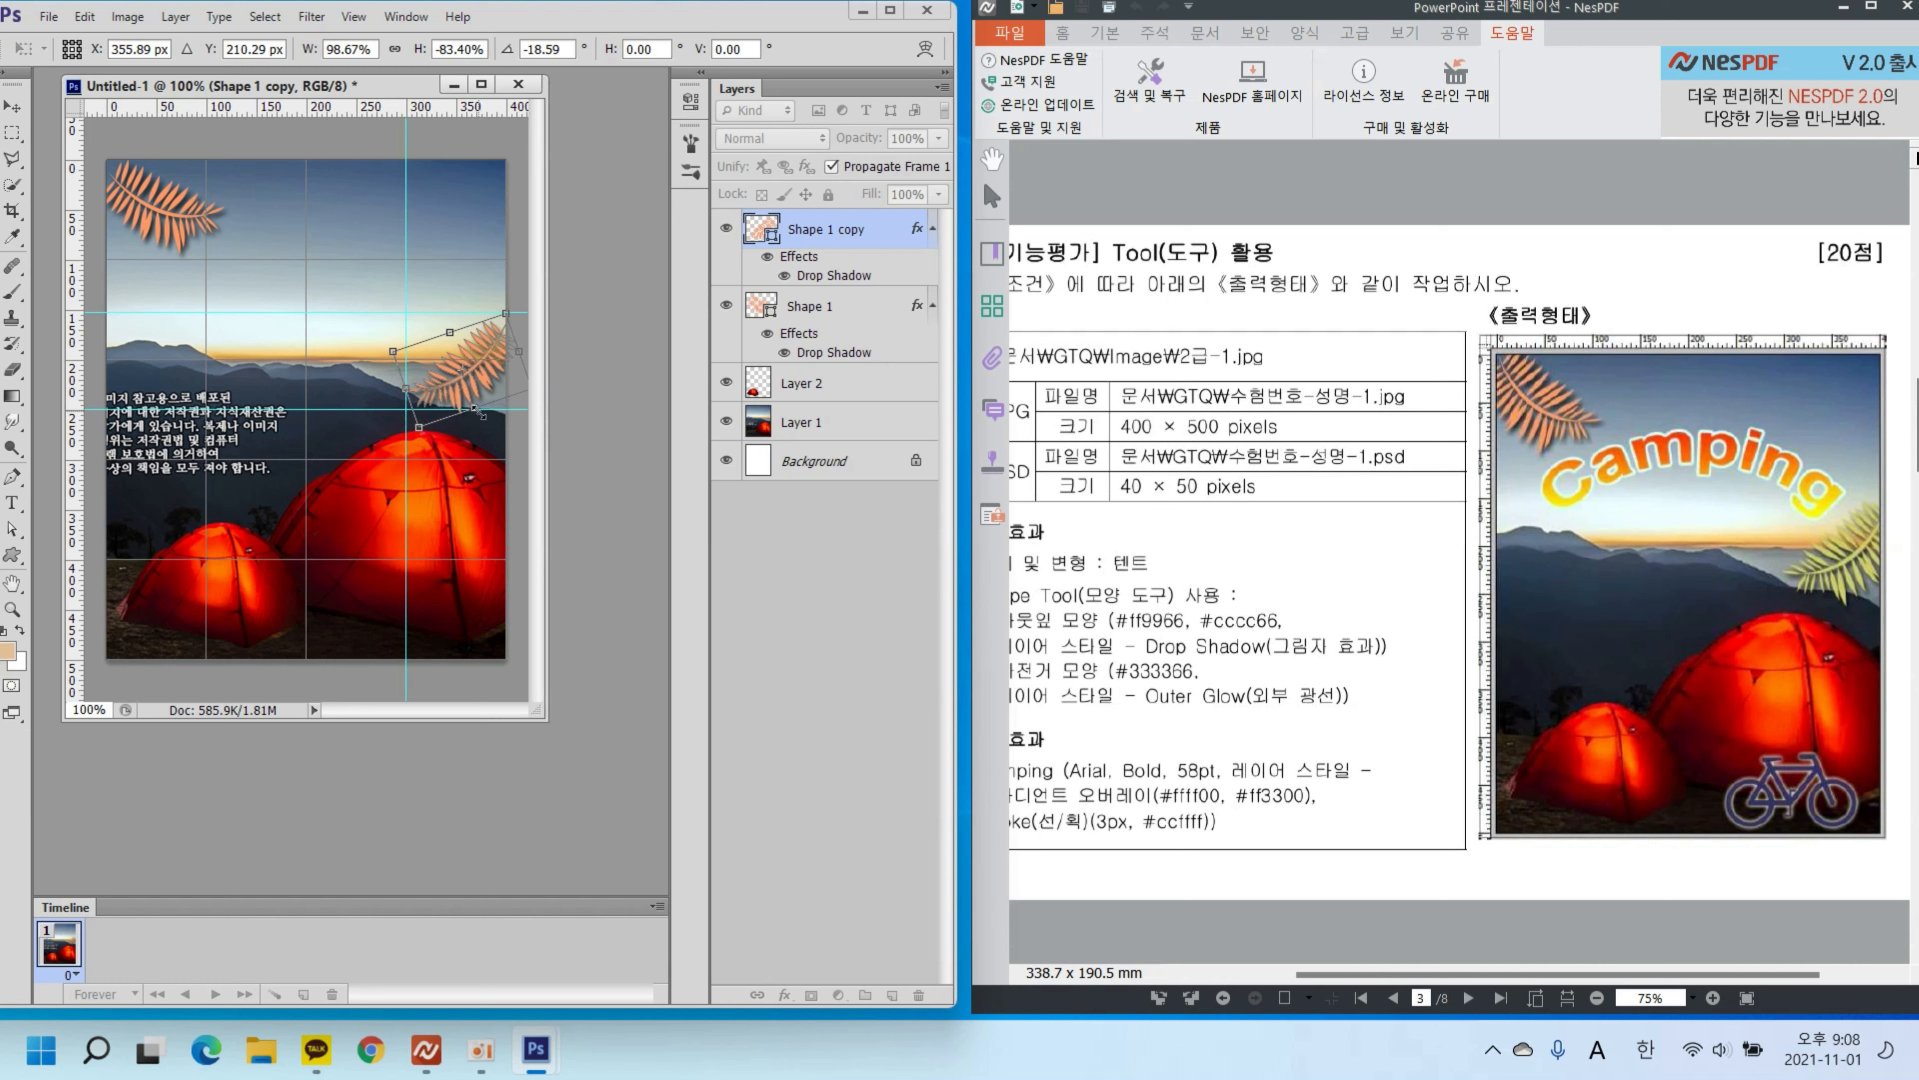
drag(519, 352, 505, 297)
key(Return)
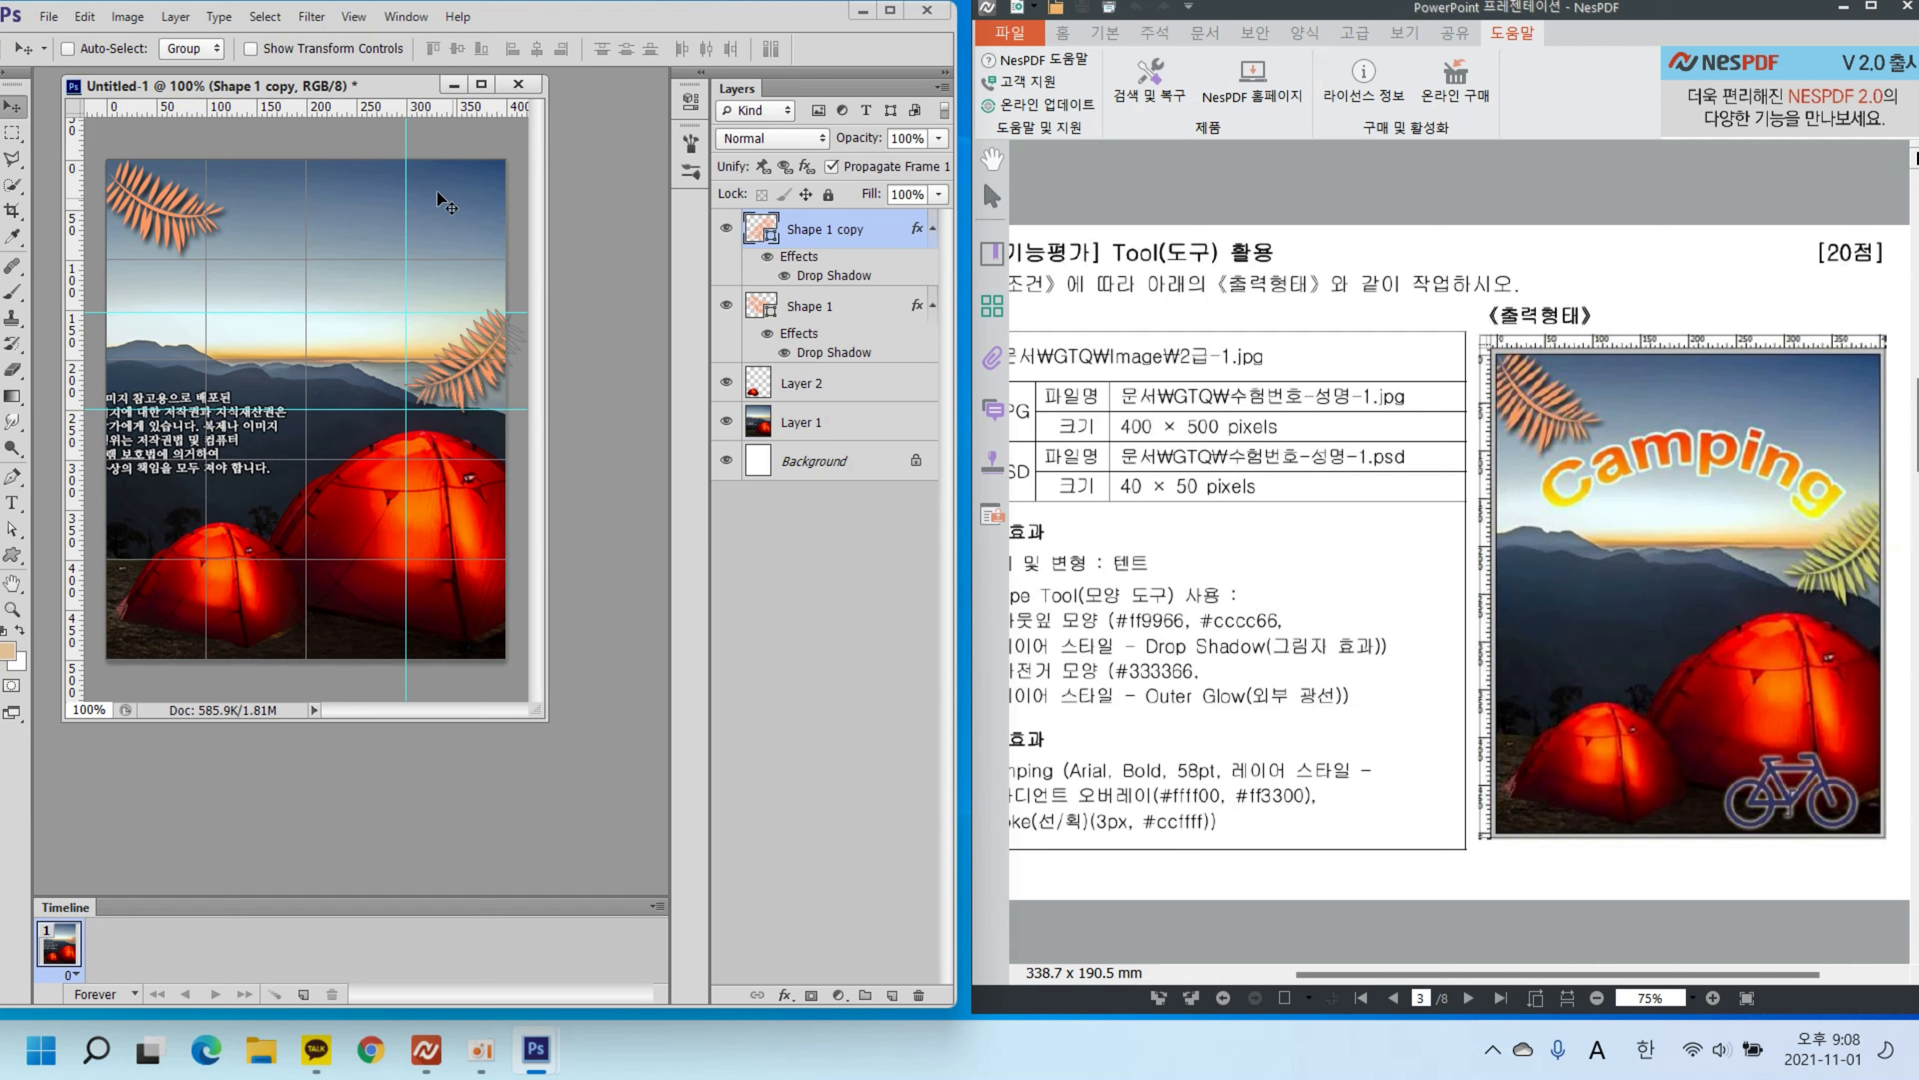
Step: Change the duplicate leaf's fill colour to #cccc66
click(12, 554)
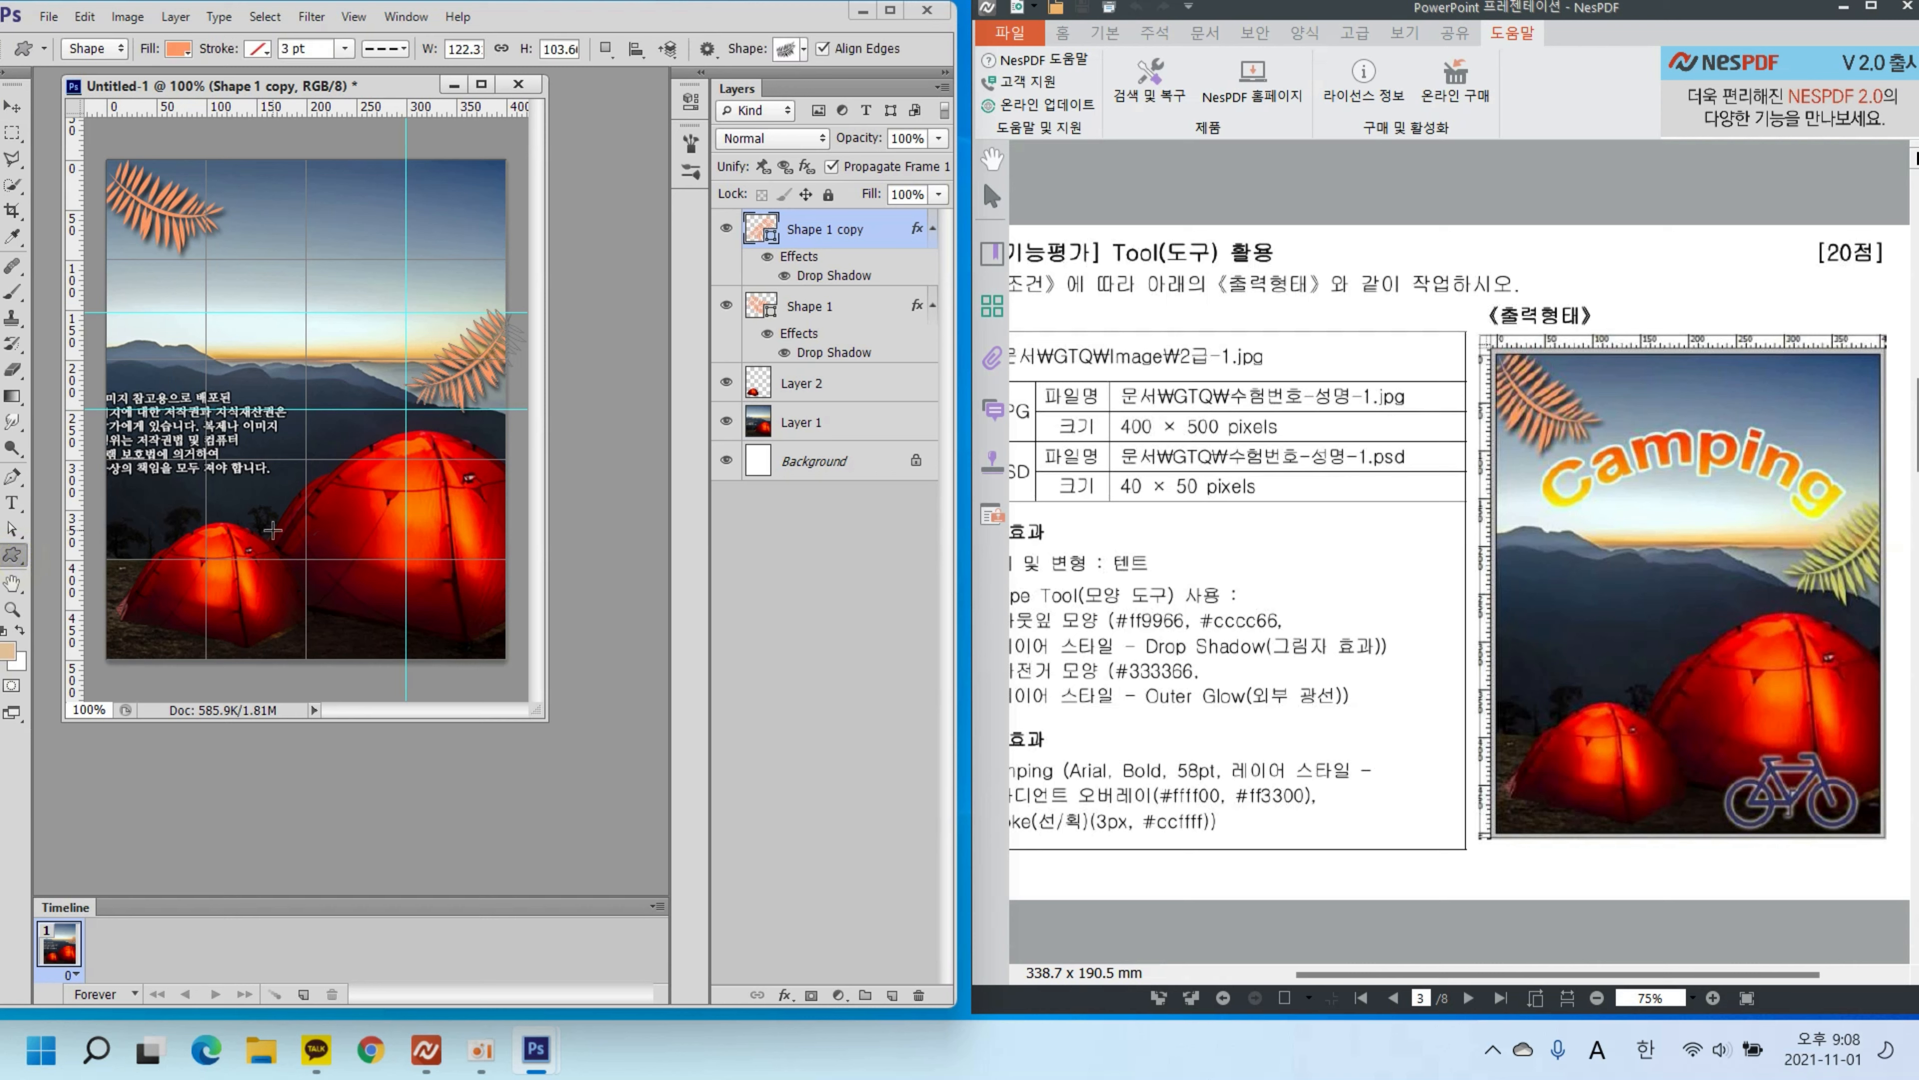
click(176, 51)
click(284, 87)
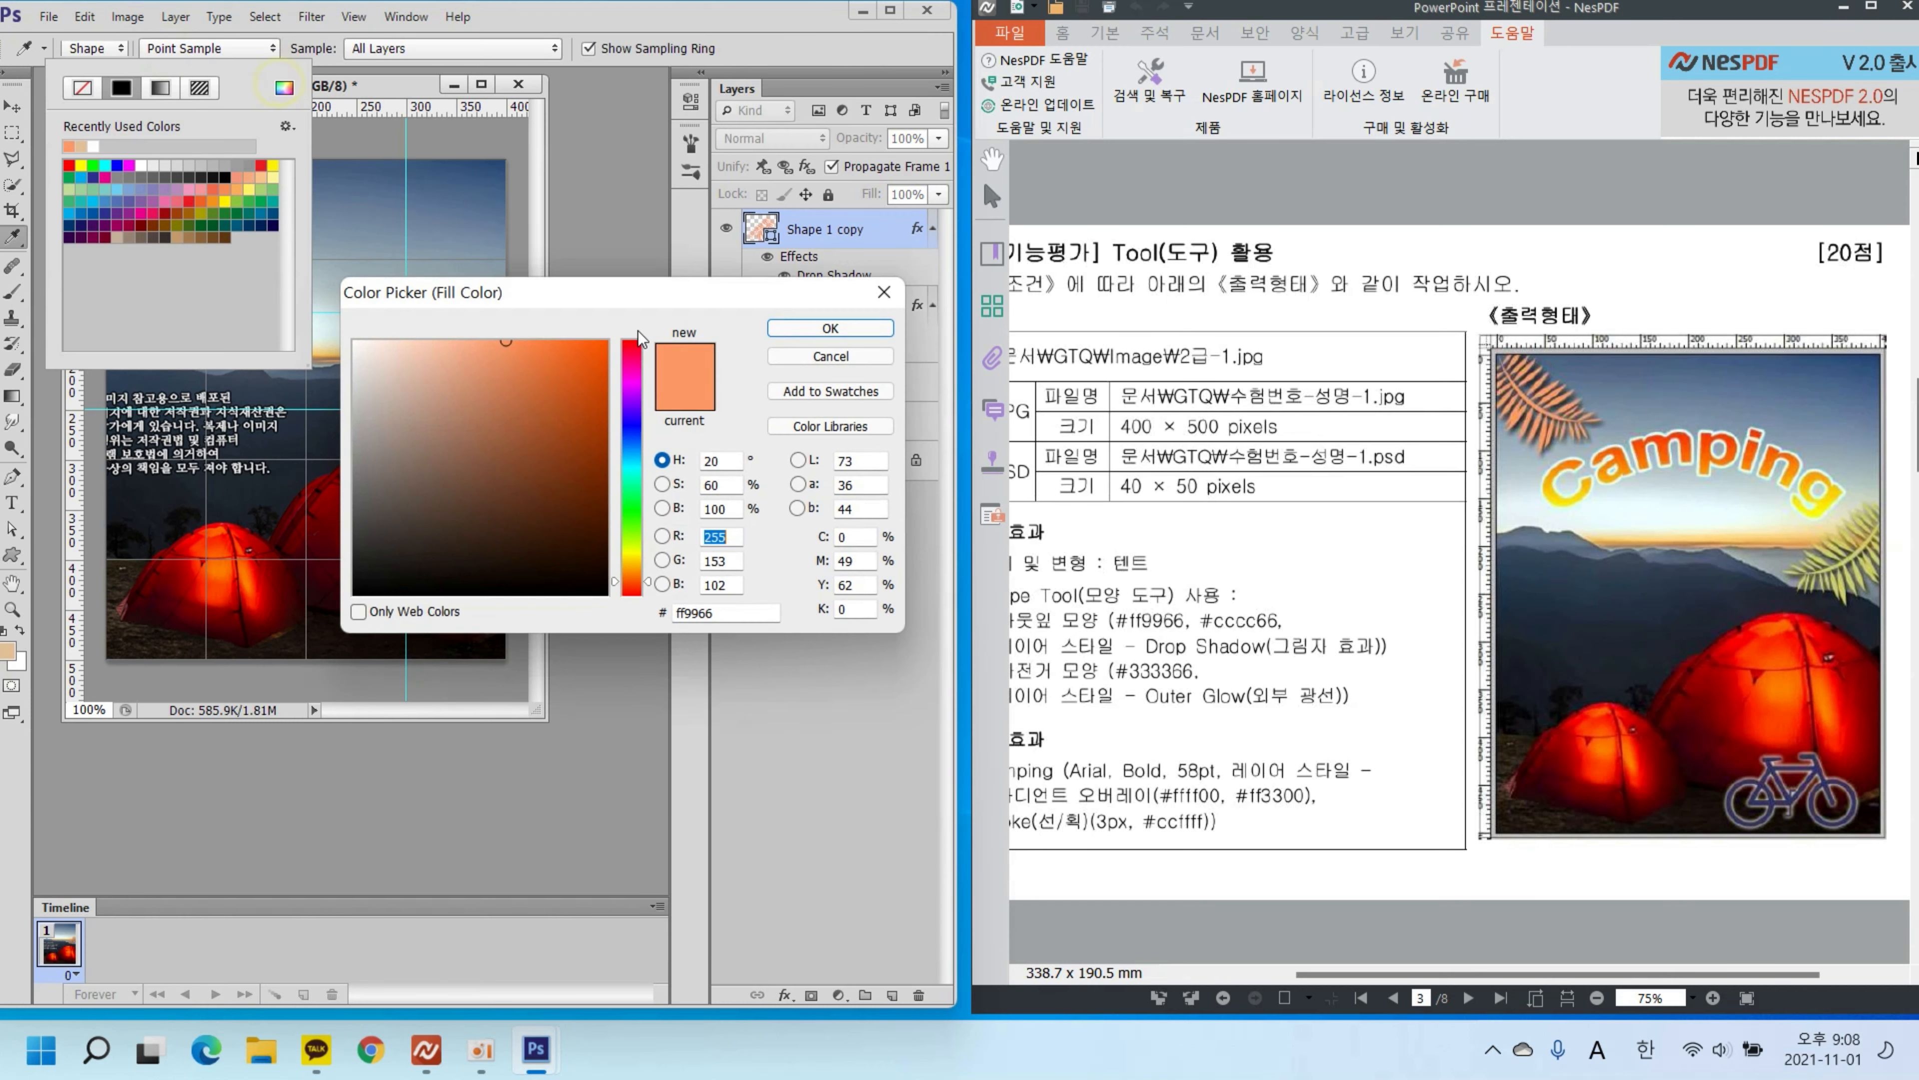
drag(734, 613, 654, 616)
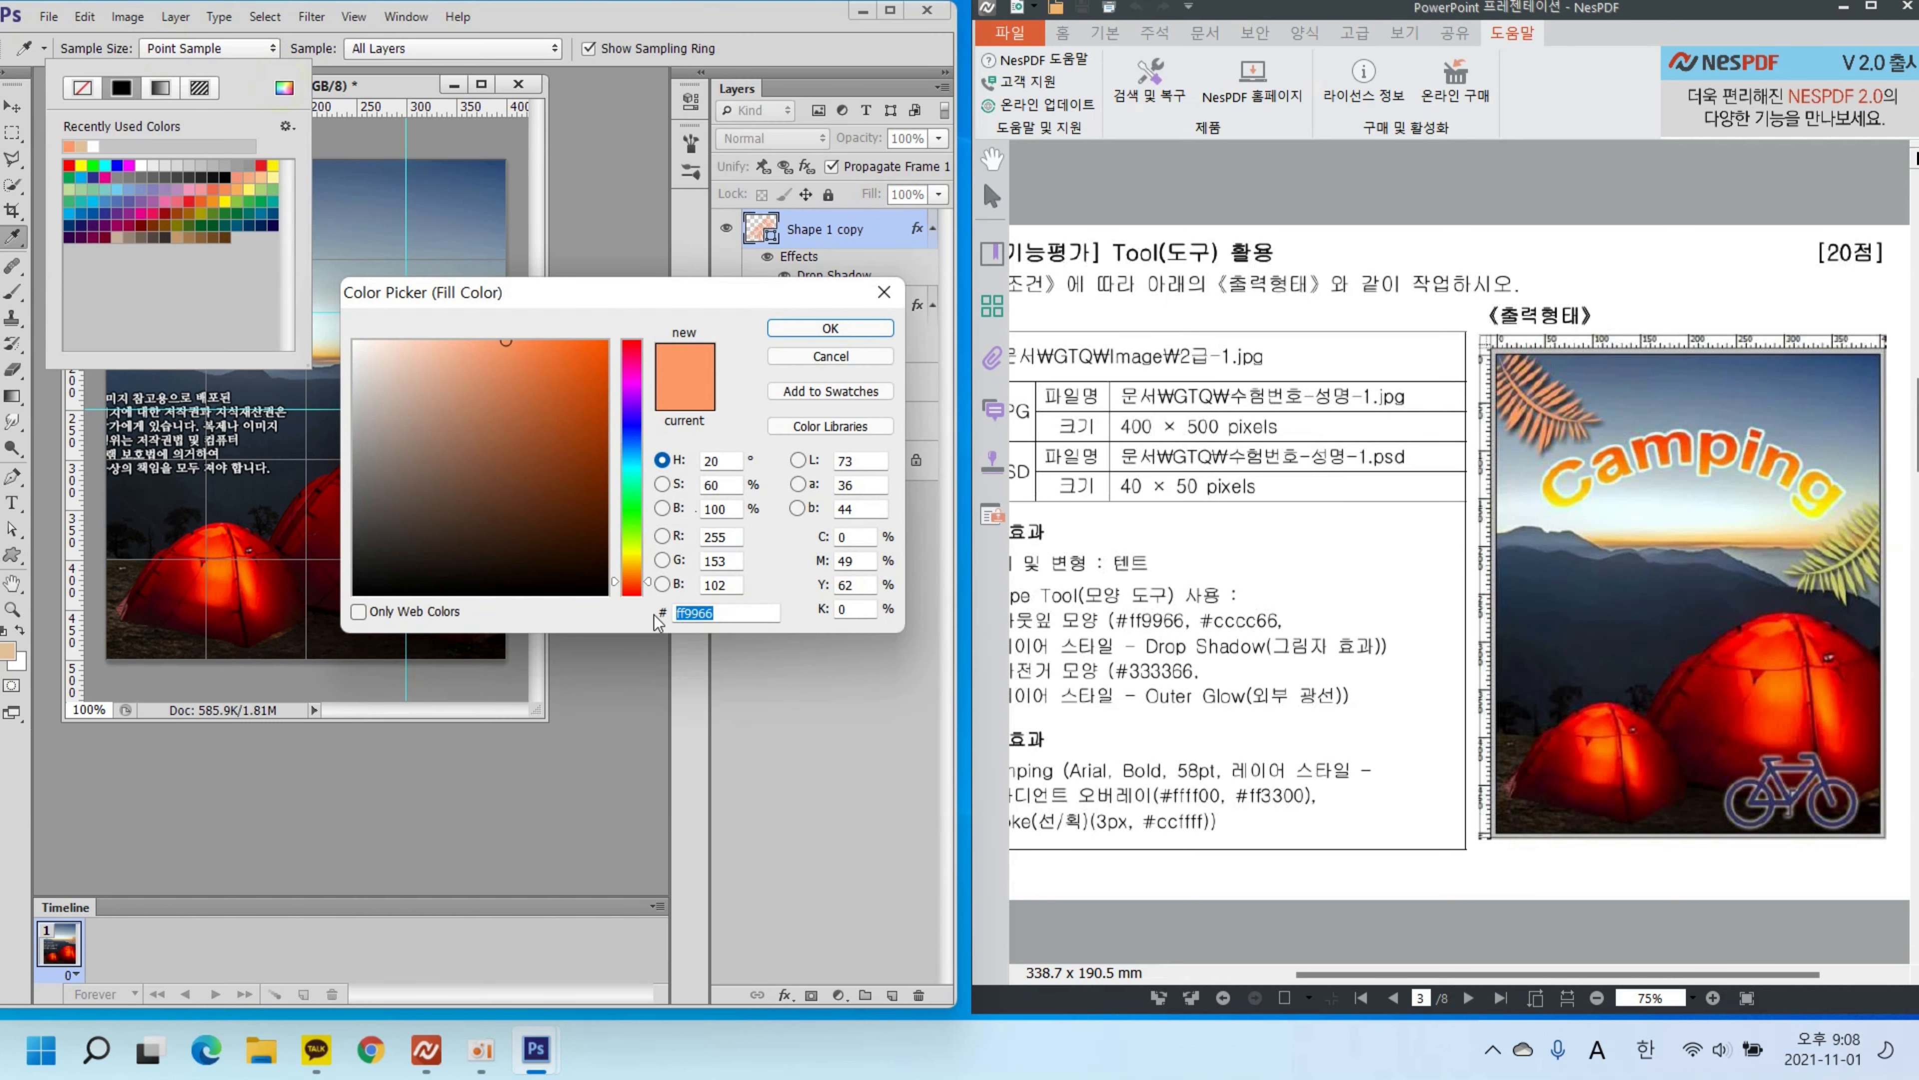
text(cccc66)
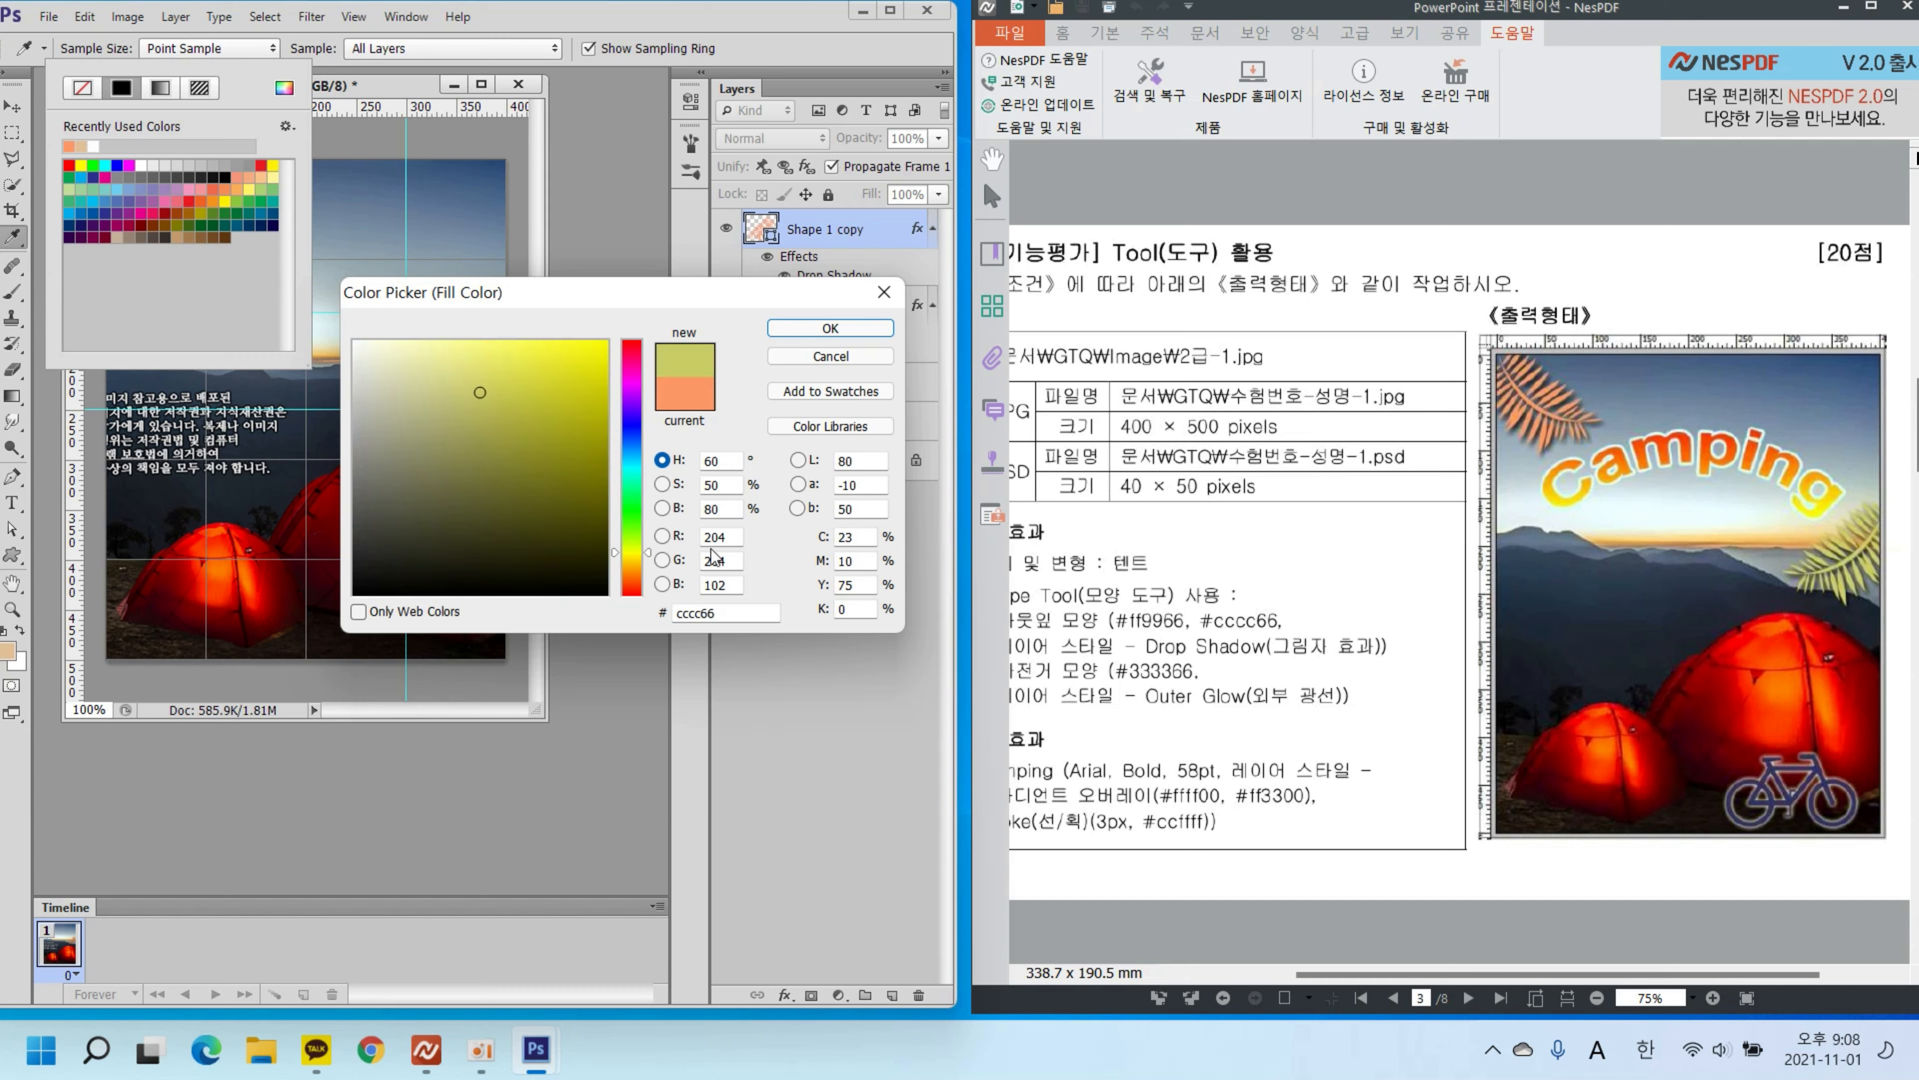
click(830, 329)
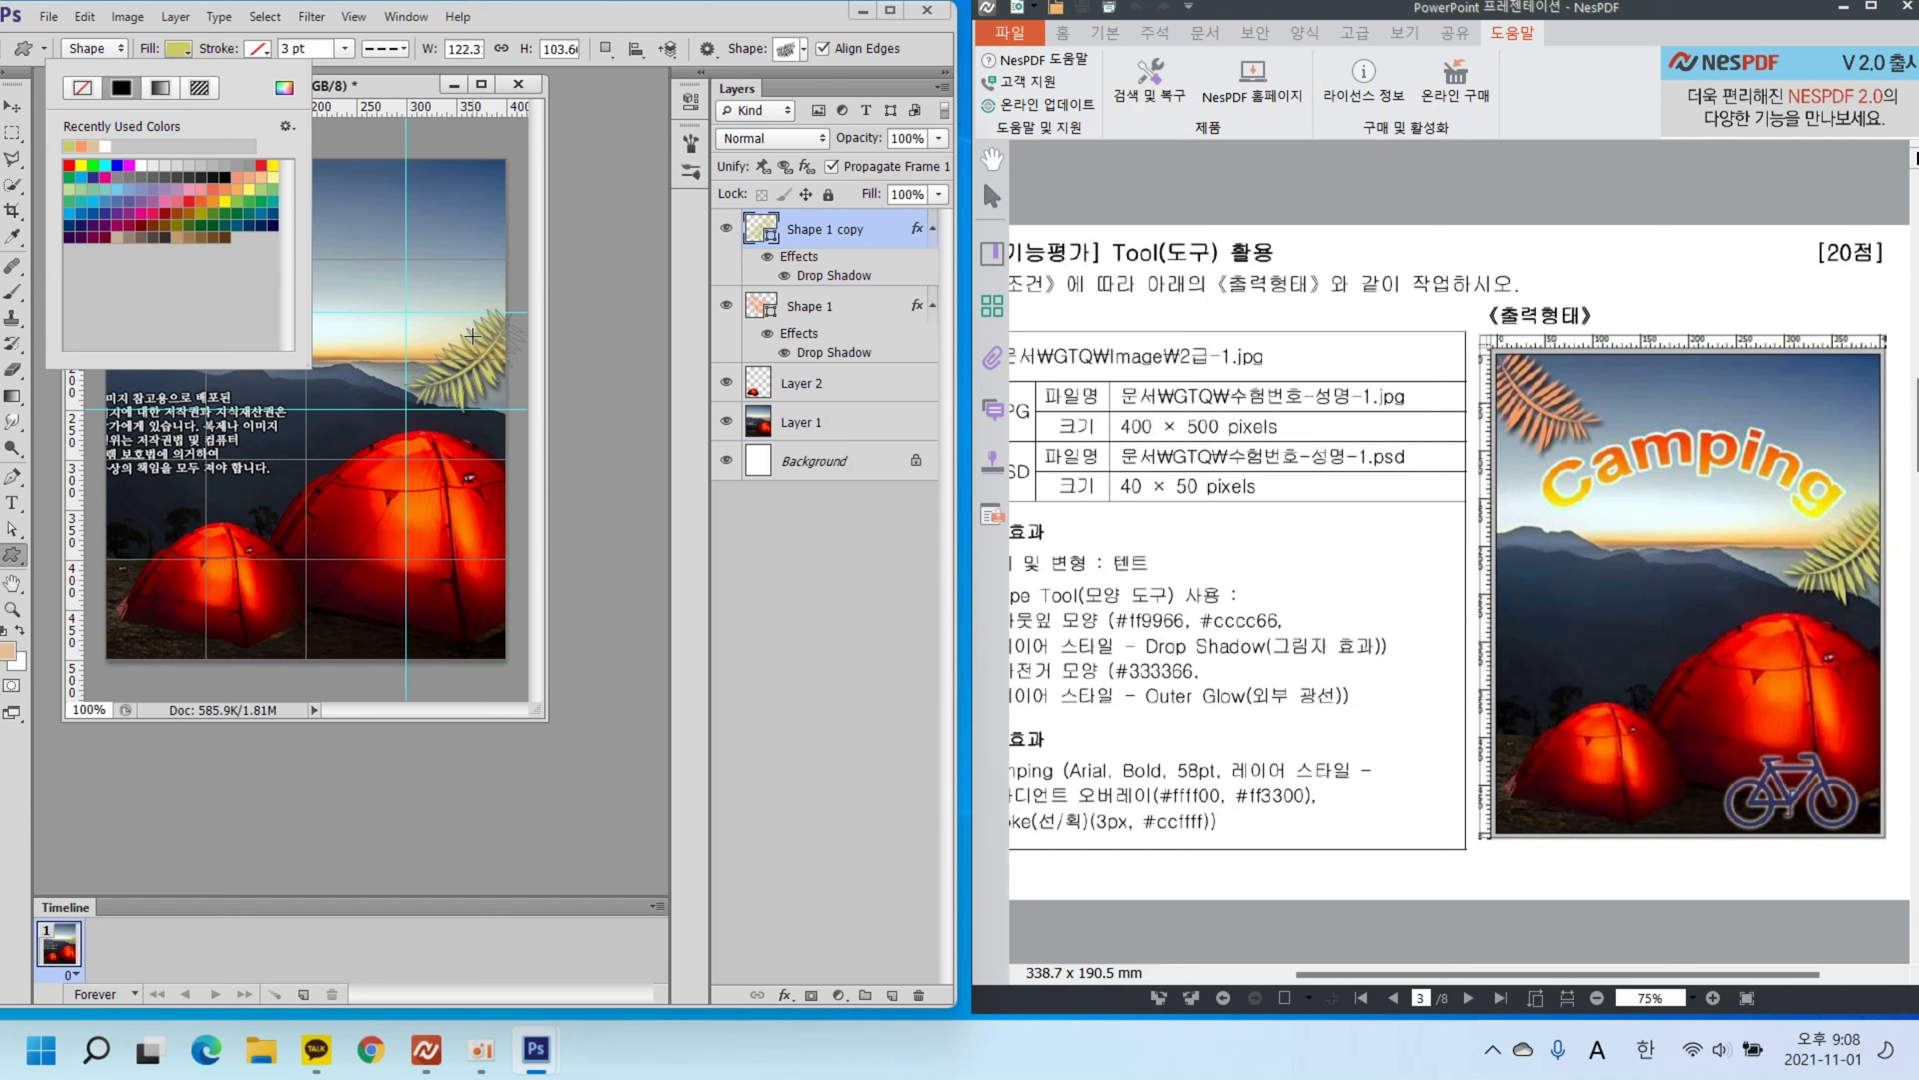
click(614, 280)
Step: Draw a separate #333366 bicycle custom shape about 120 × 75 px in the canvas's lower-right corner, over the large tent
click(850, 673)
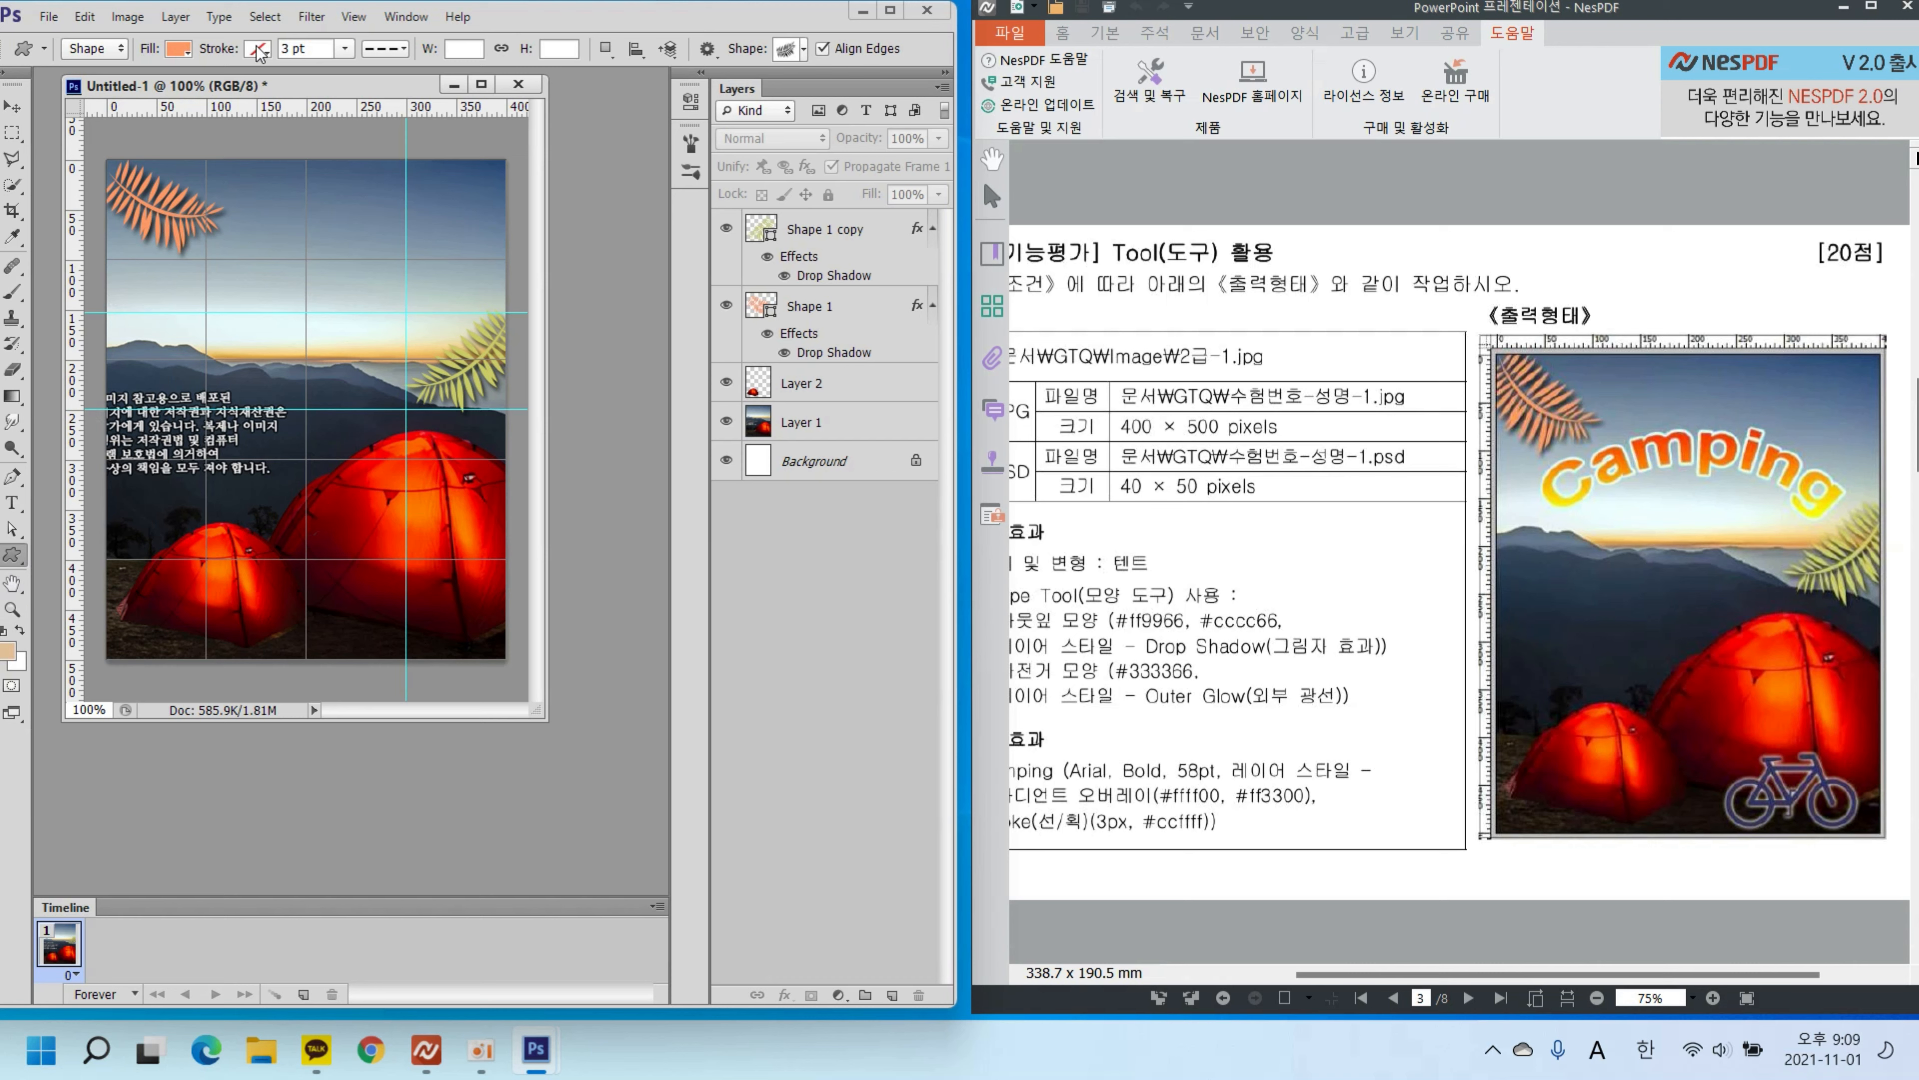
click(186, 47)
click(284, 89)
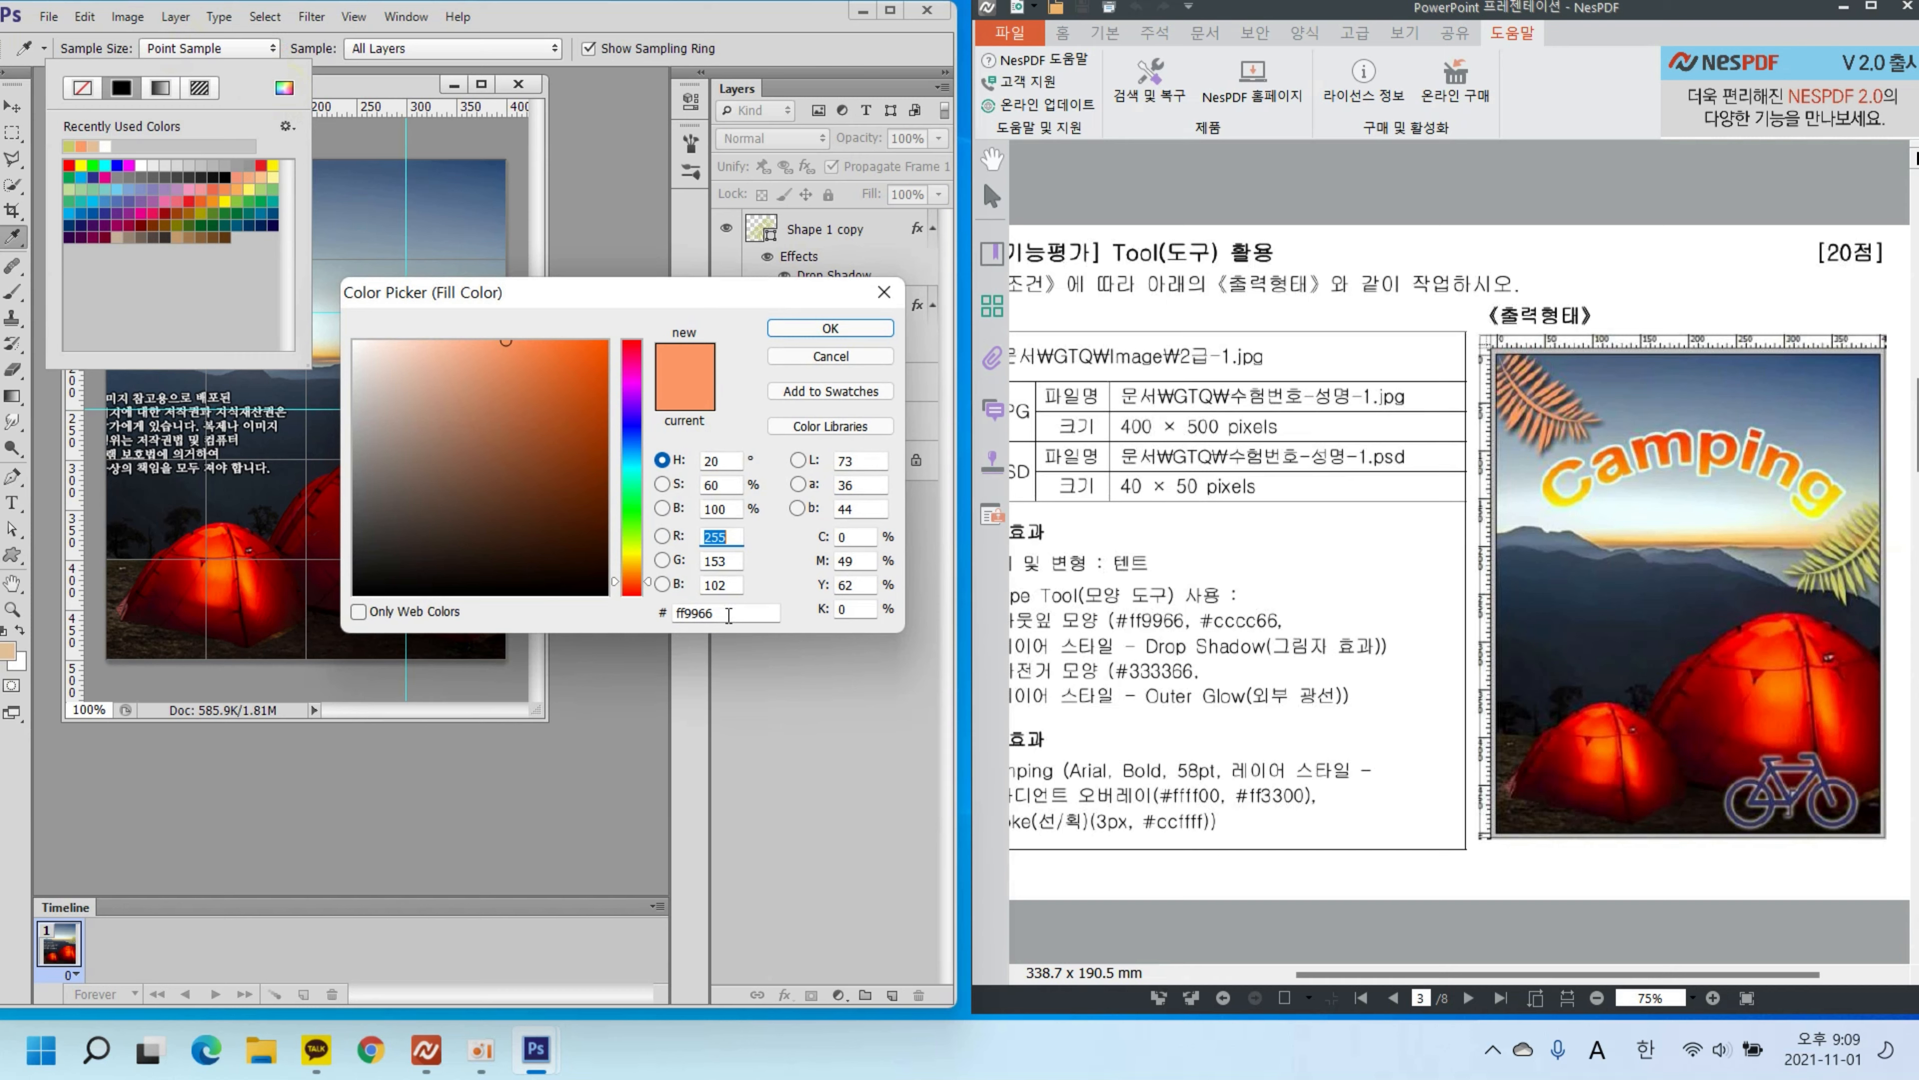
drag(730, 613, 644, 612)
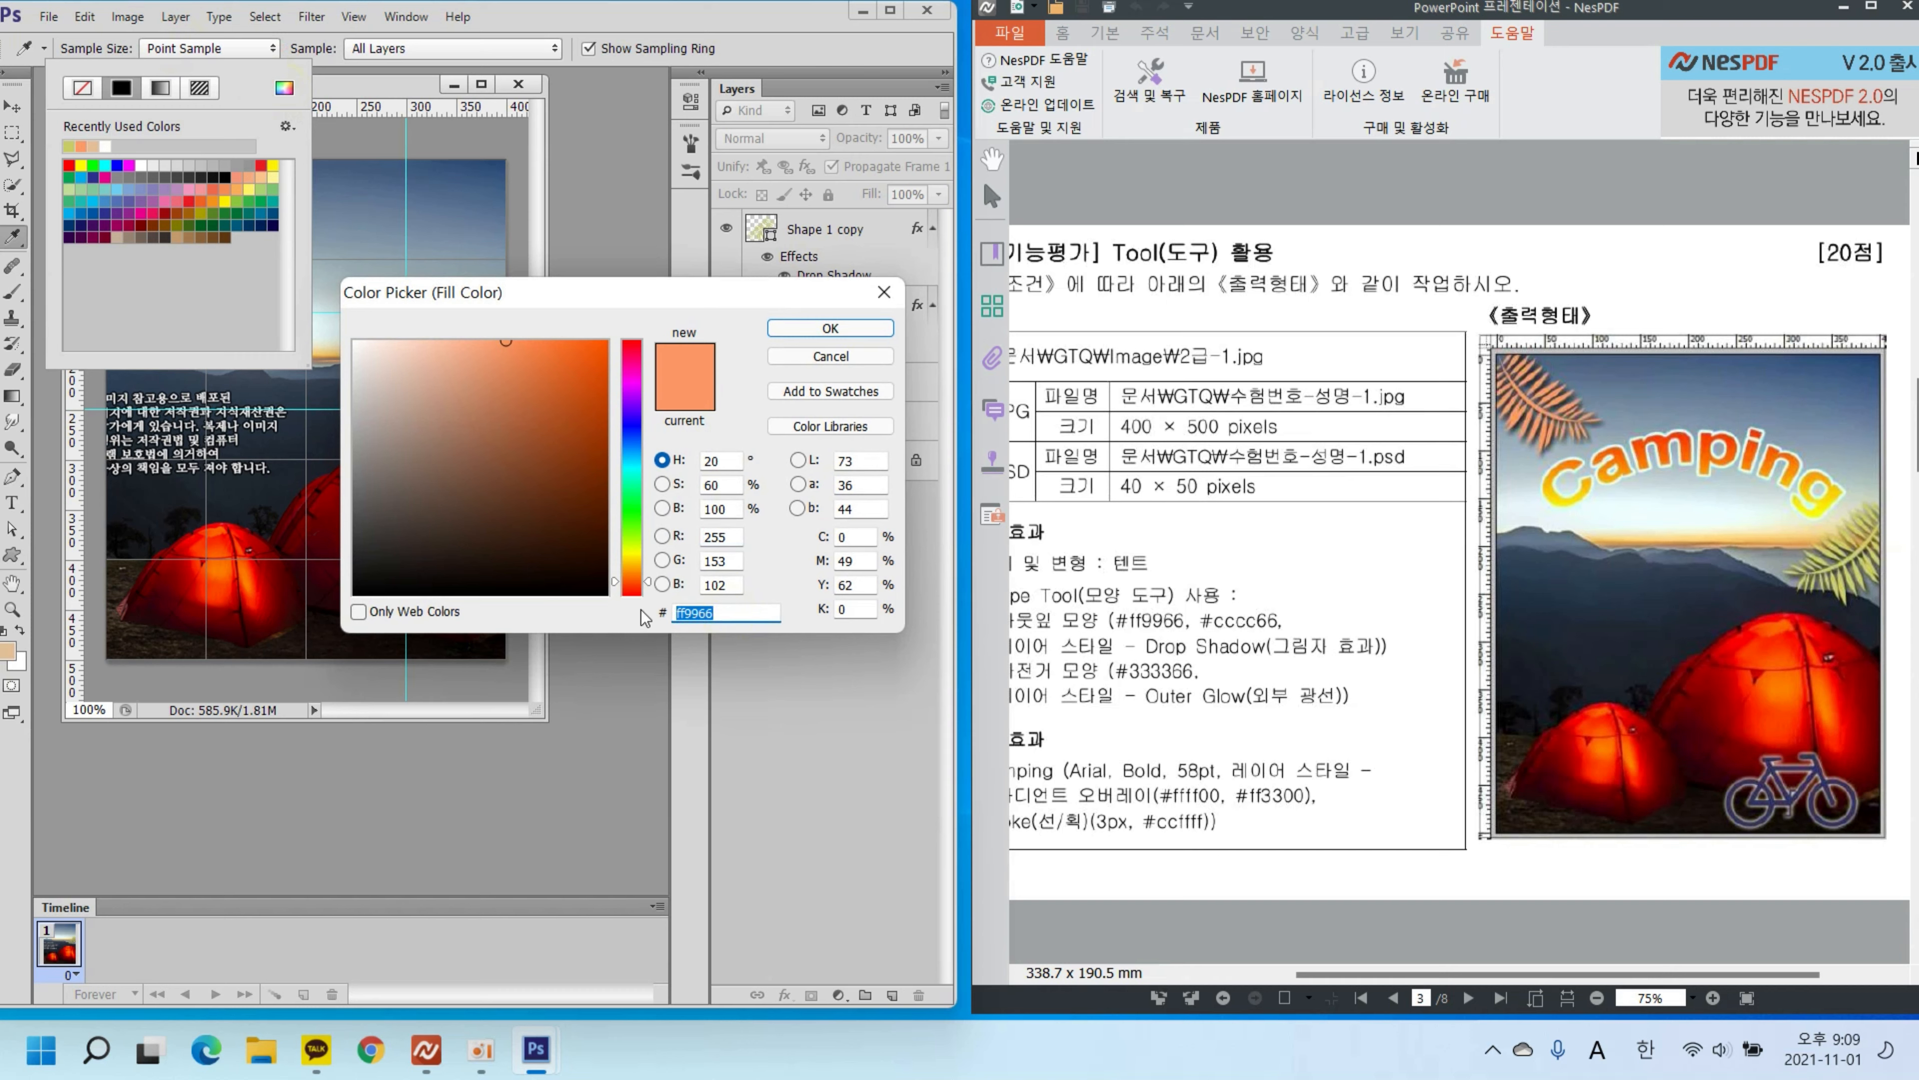
text(333366)
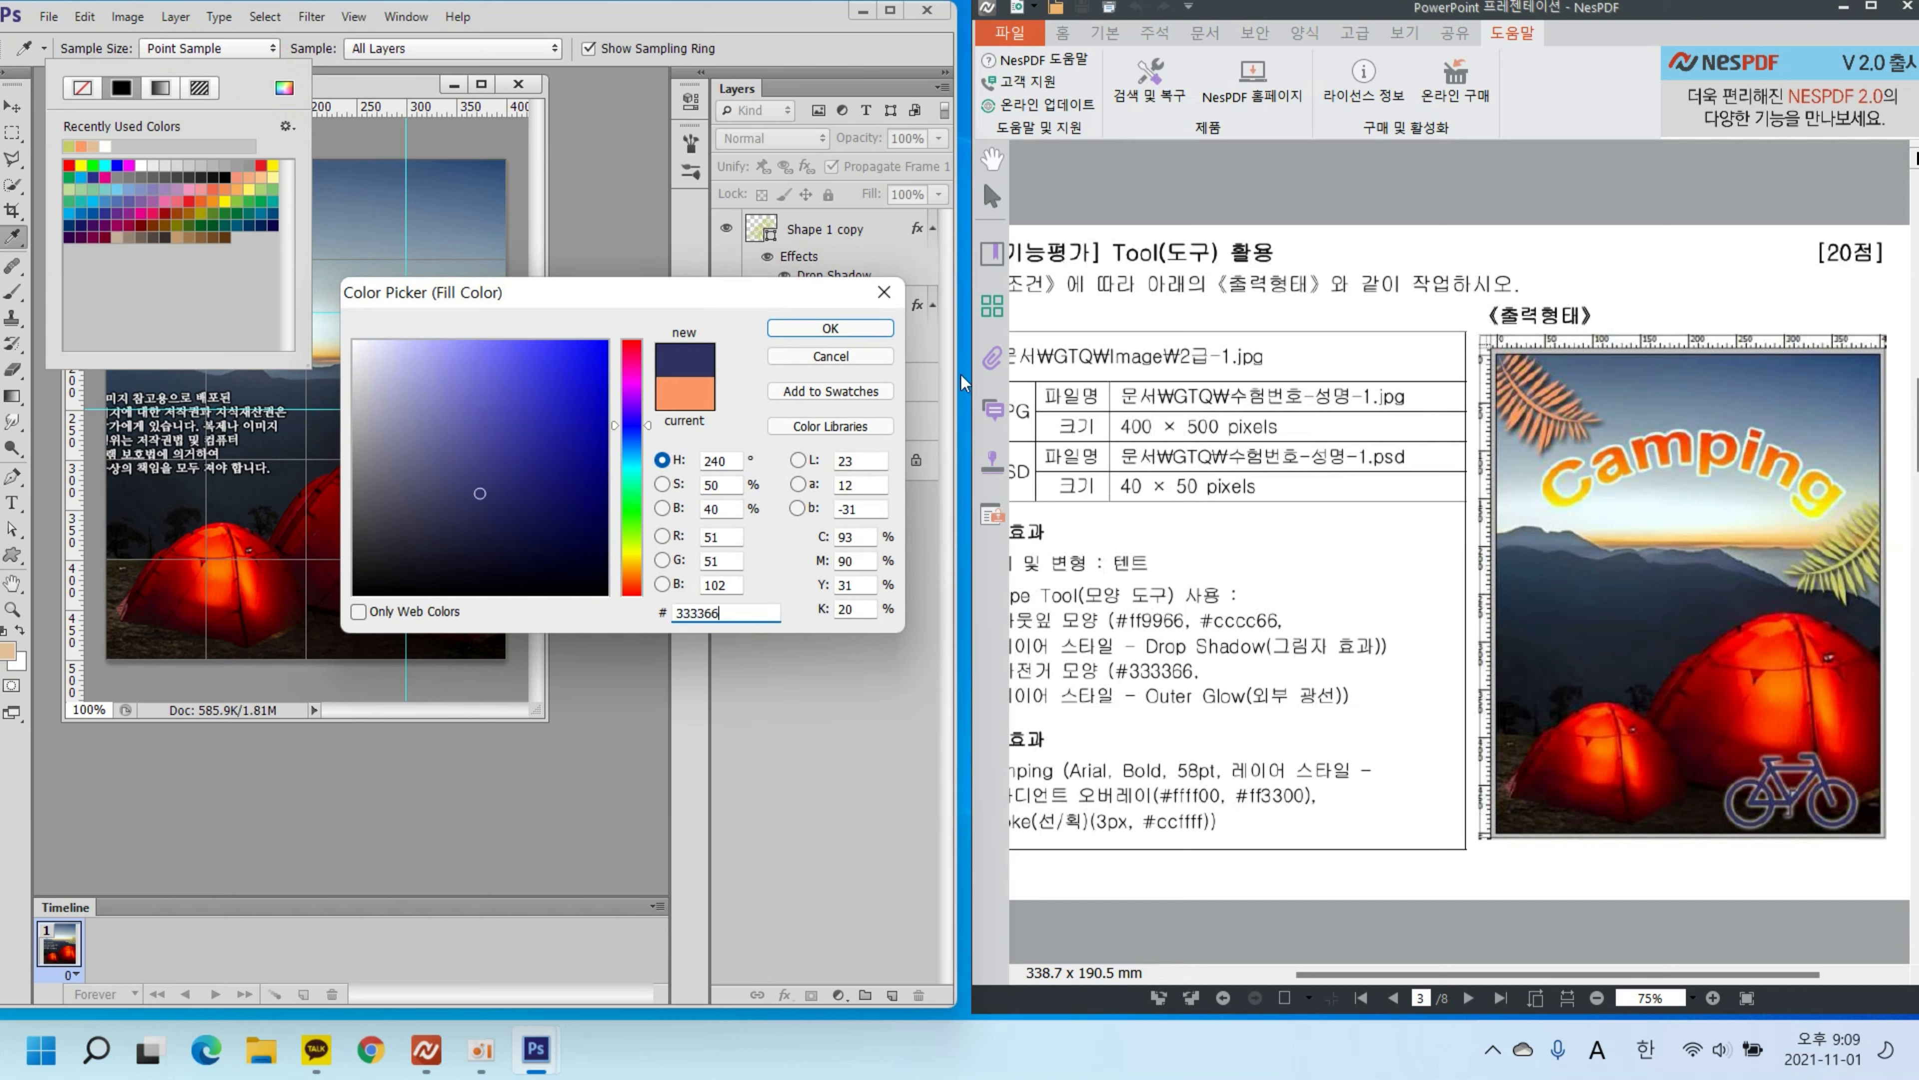
click(806, 331)
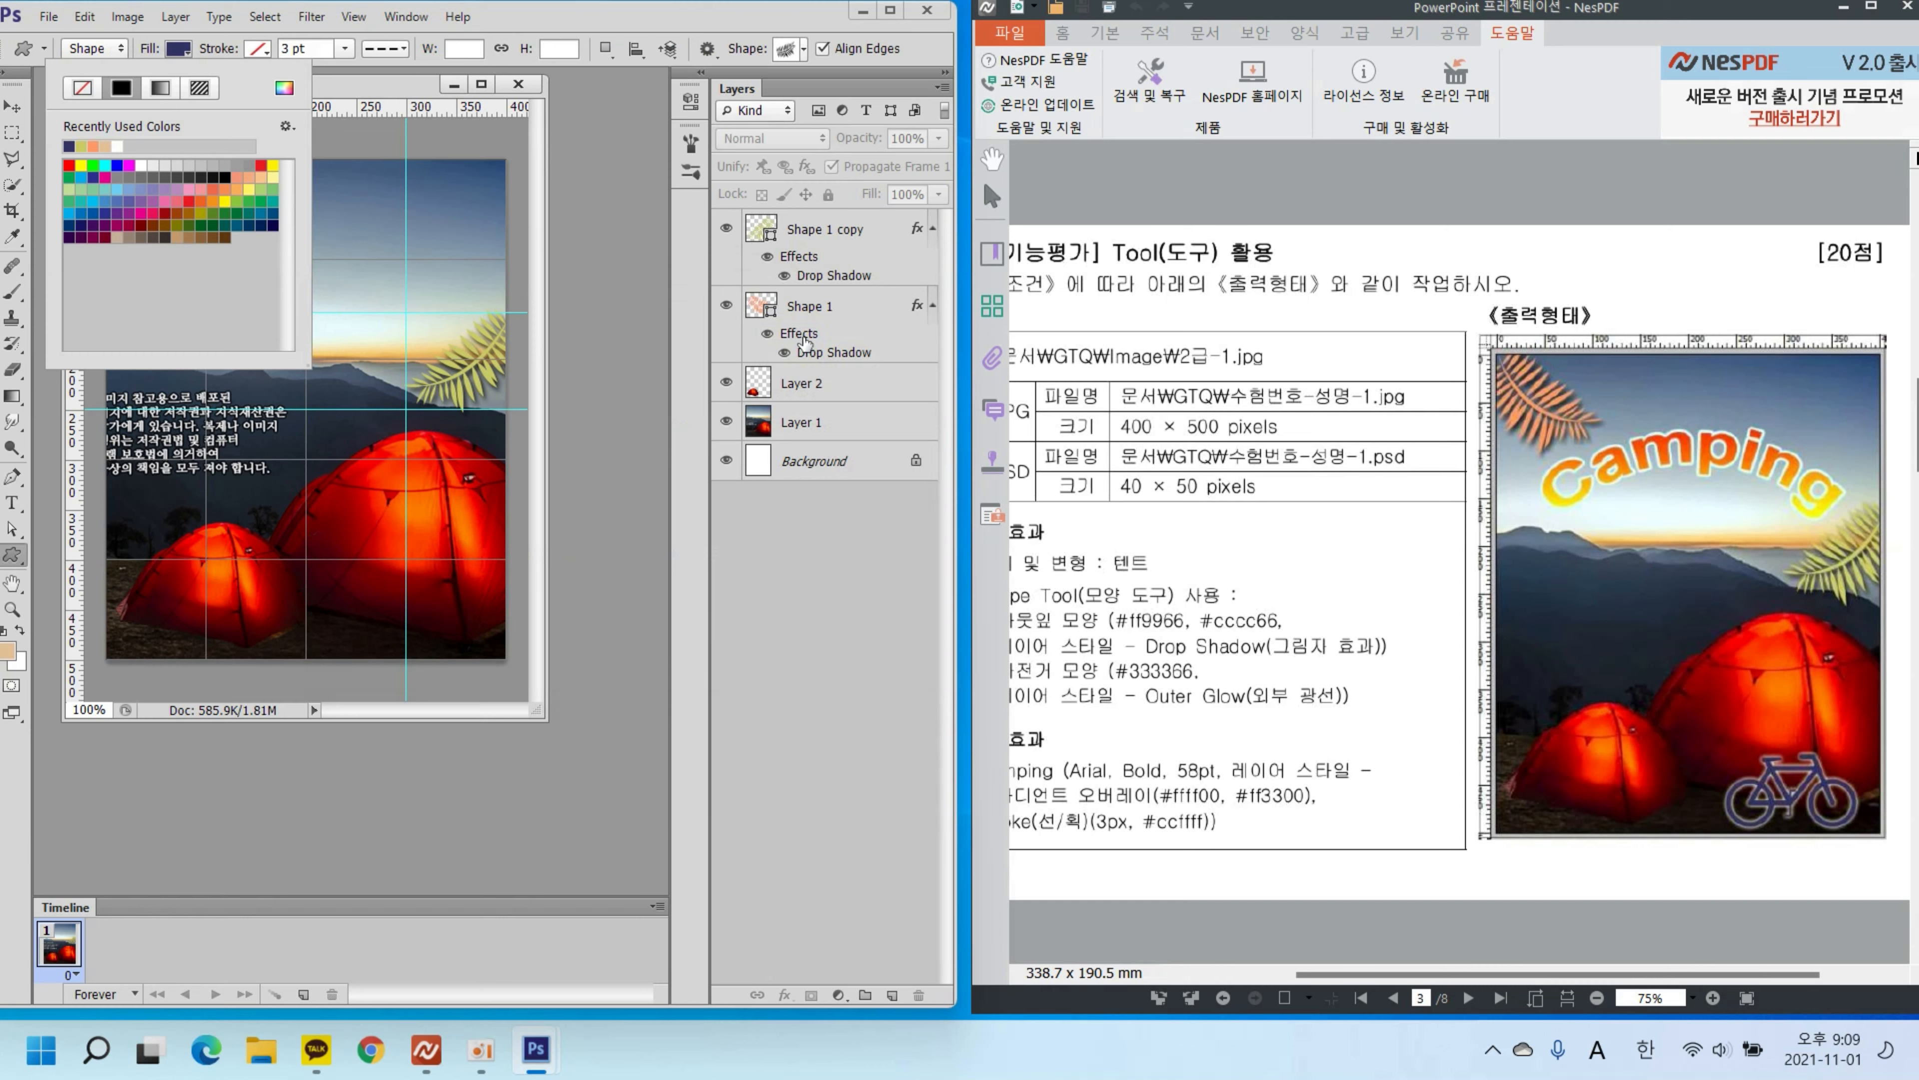
click(804, 51)
double_click(662, 385)
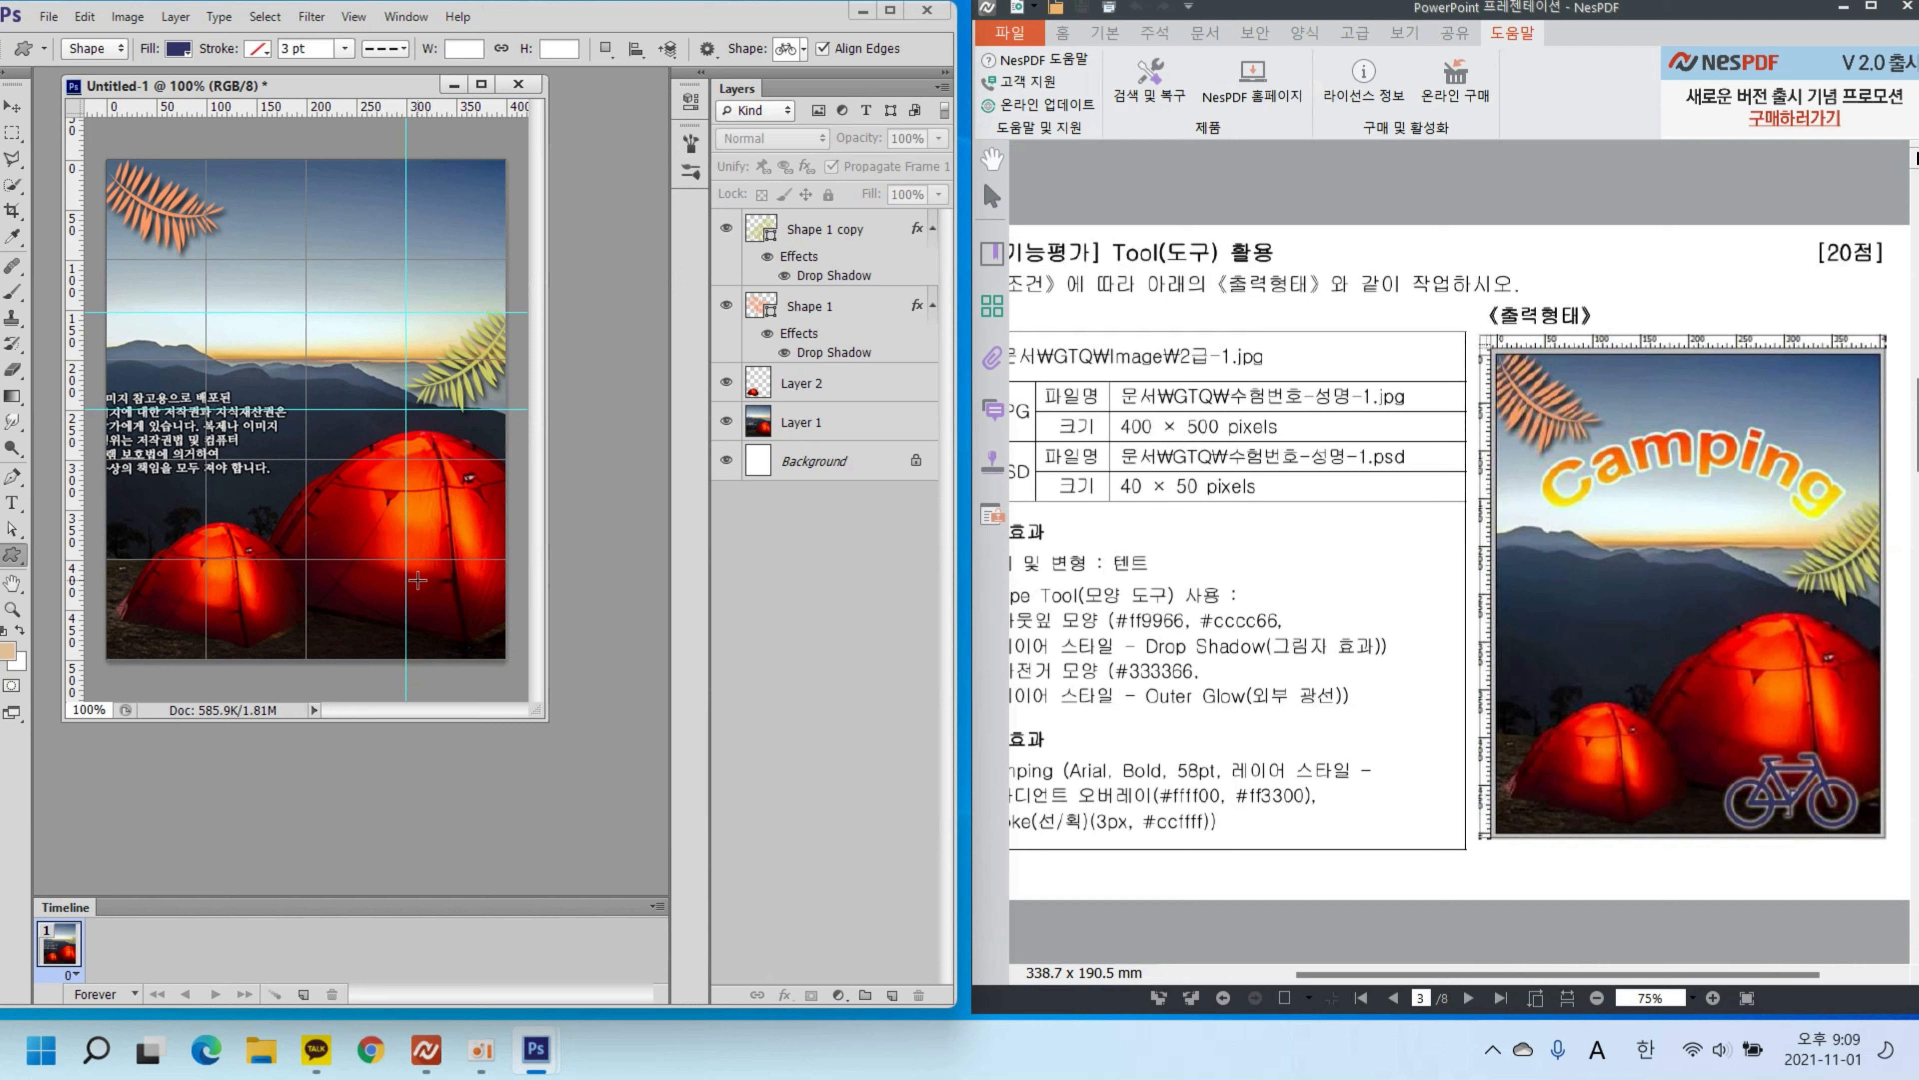
drag(371, 573, 484, 644)
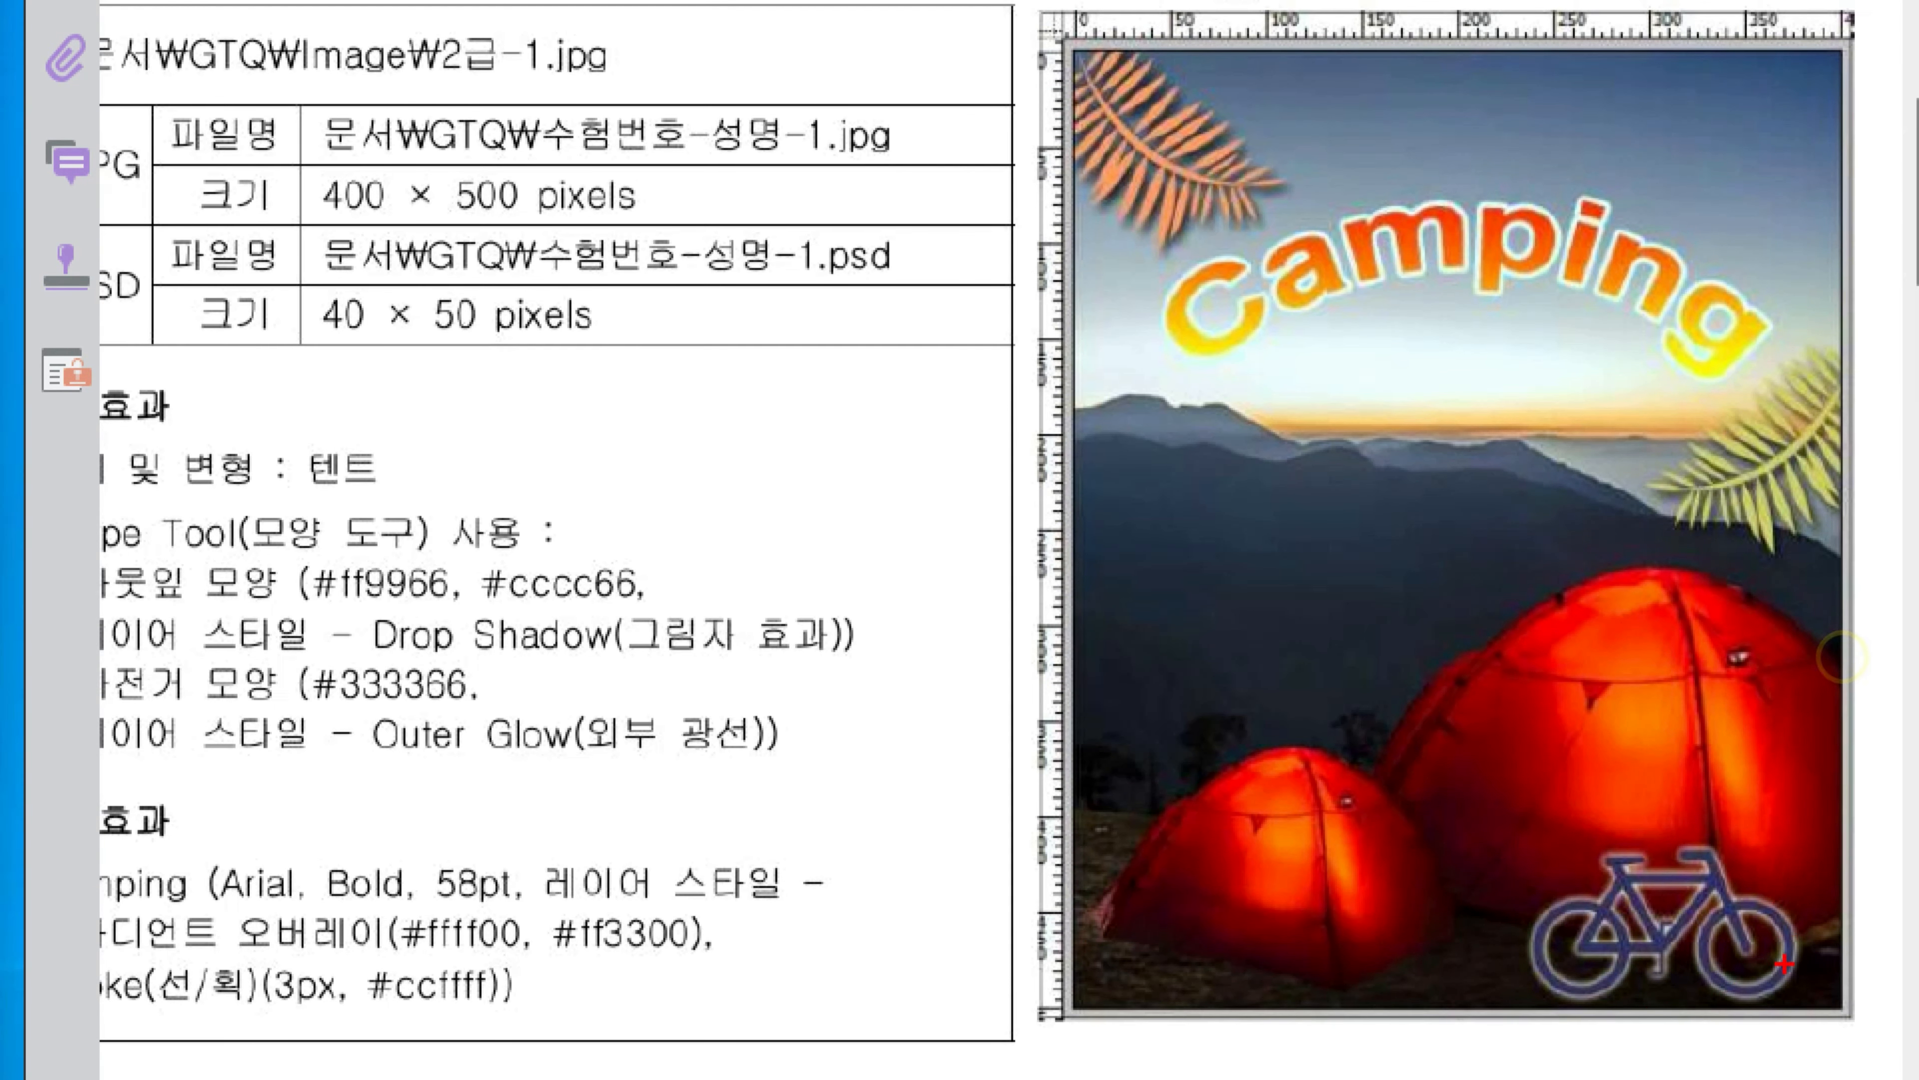
Step: Place the vertical guide at about 230 px, matching the reference bicycle, and stretch the bicycle's left edge to it, about 130% width
drag(1523, 939, 1504, 16)
drag(1793, 953, 1770, 23)
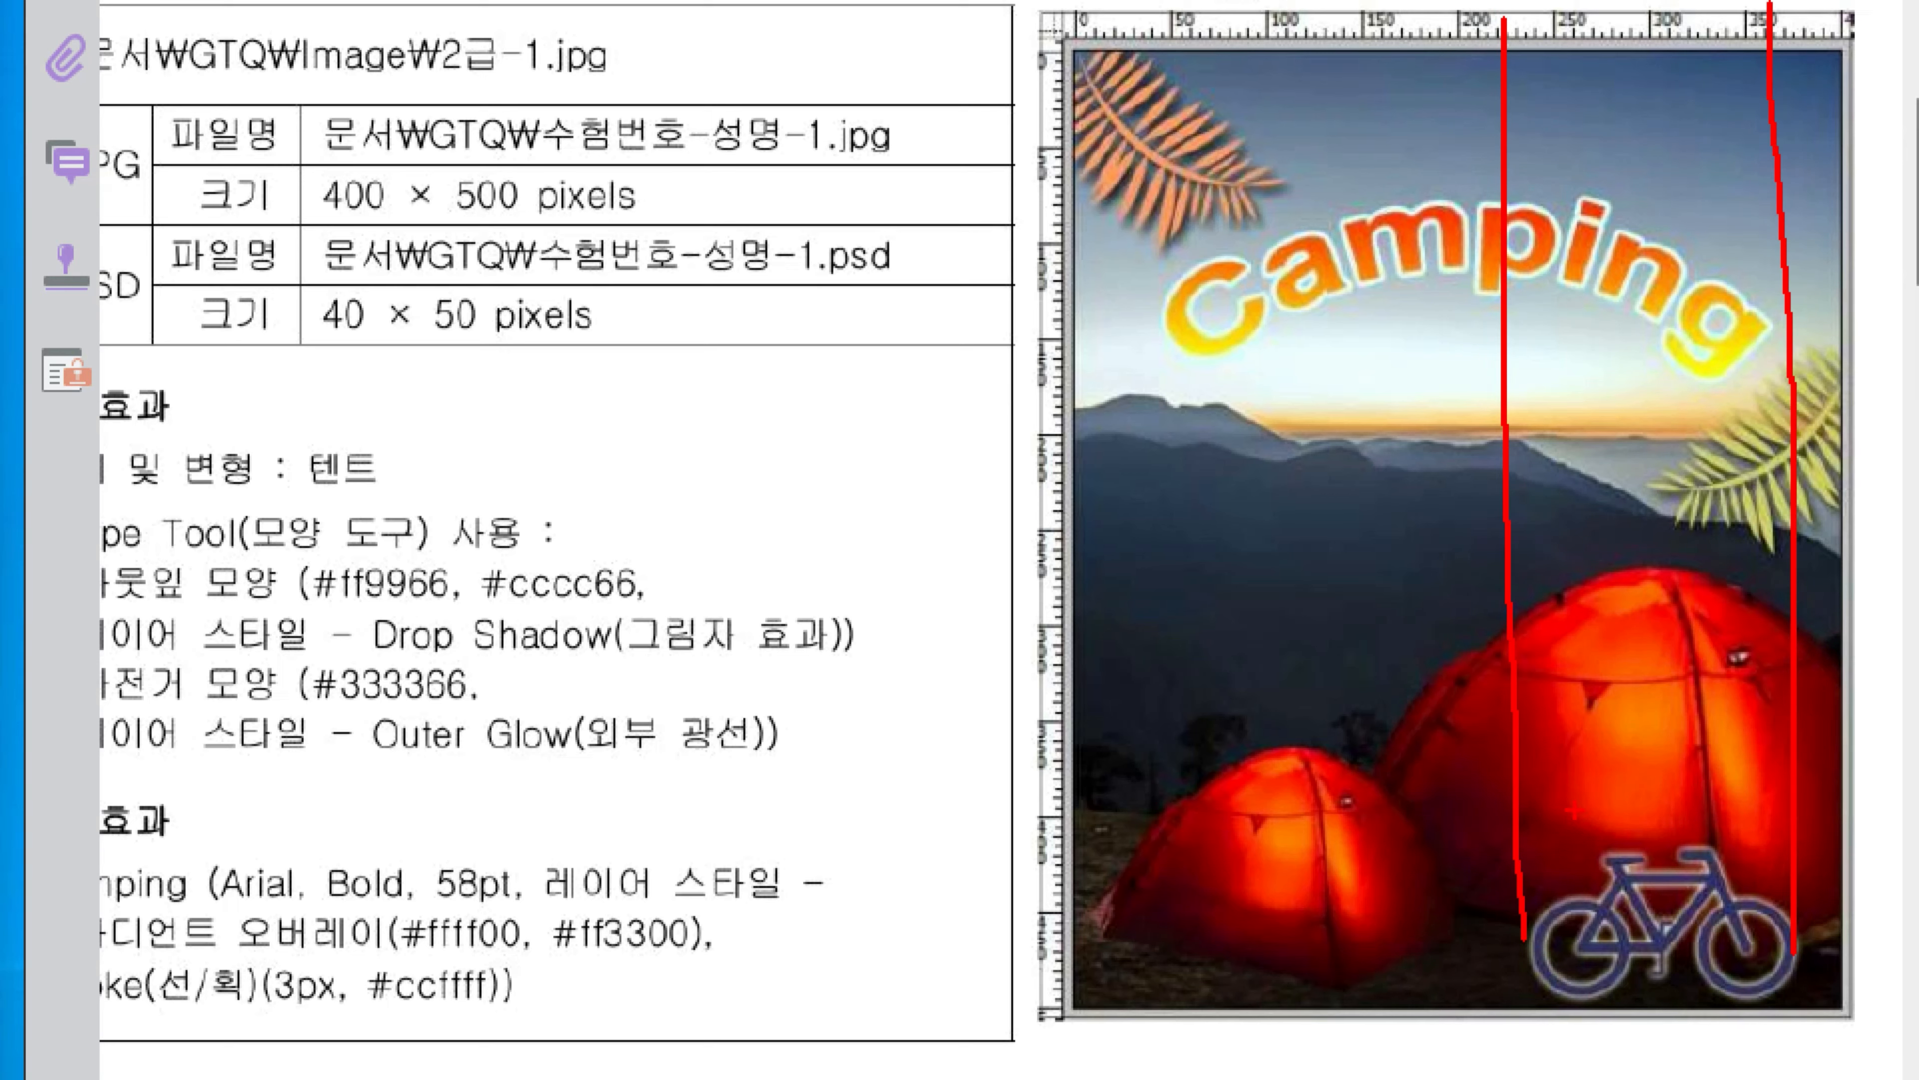
key(Escape)
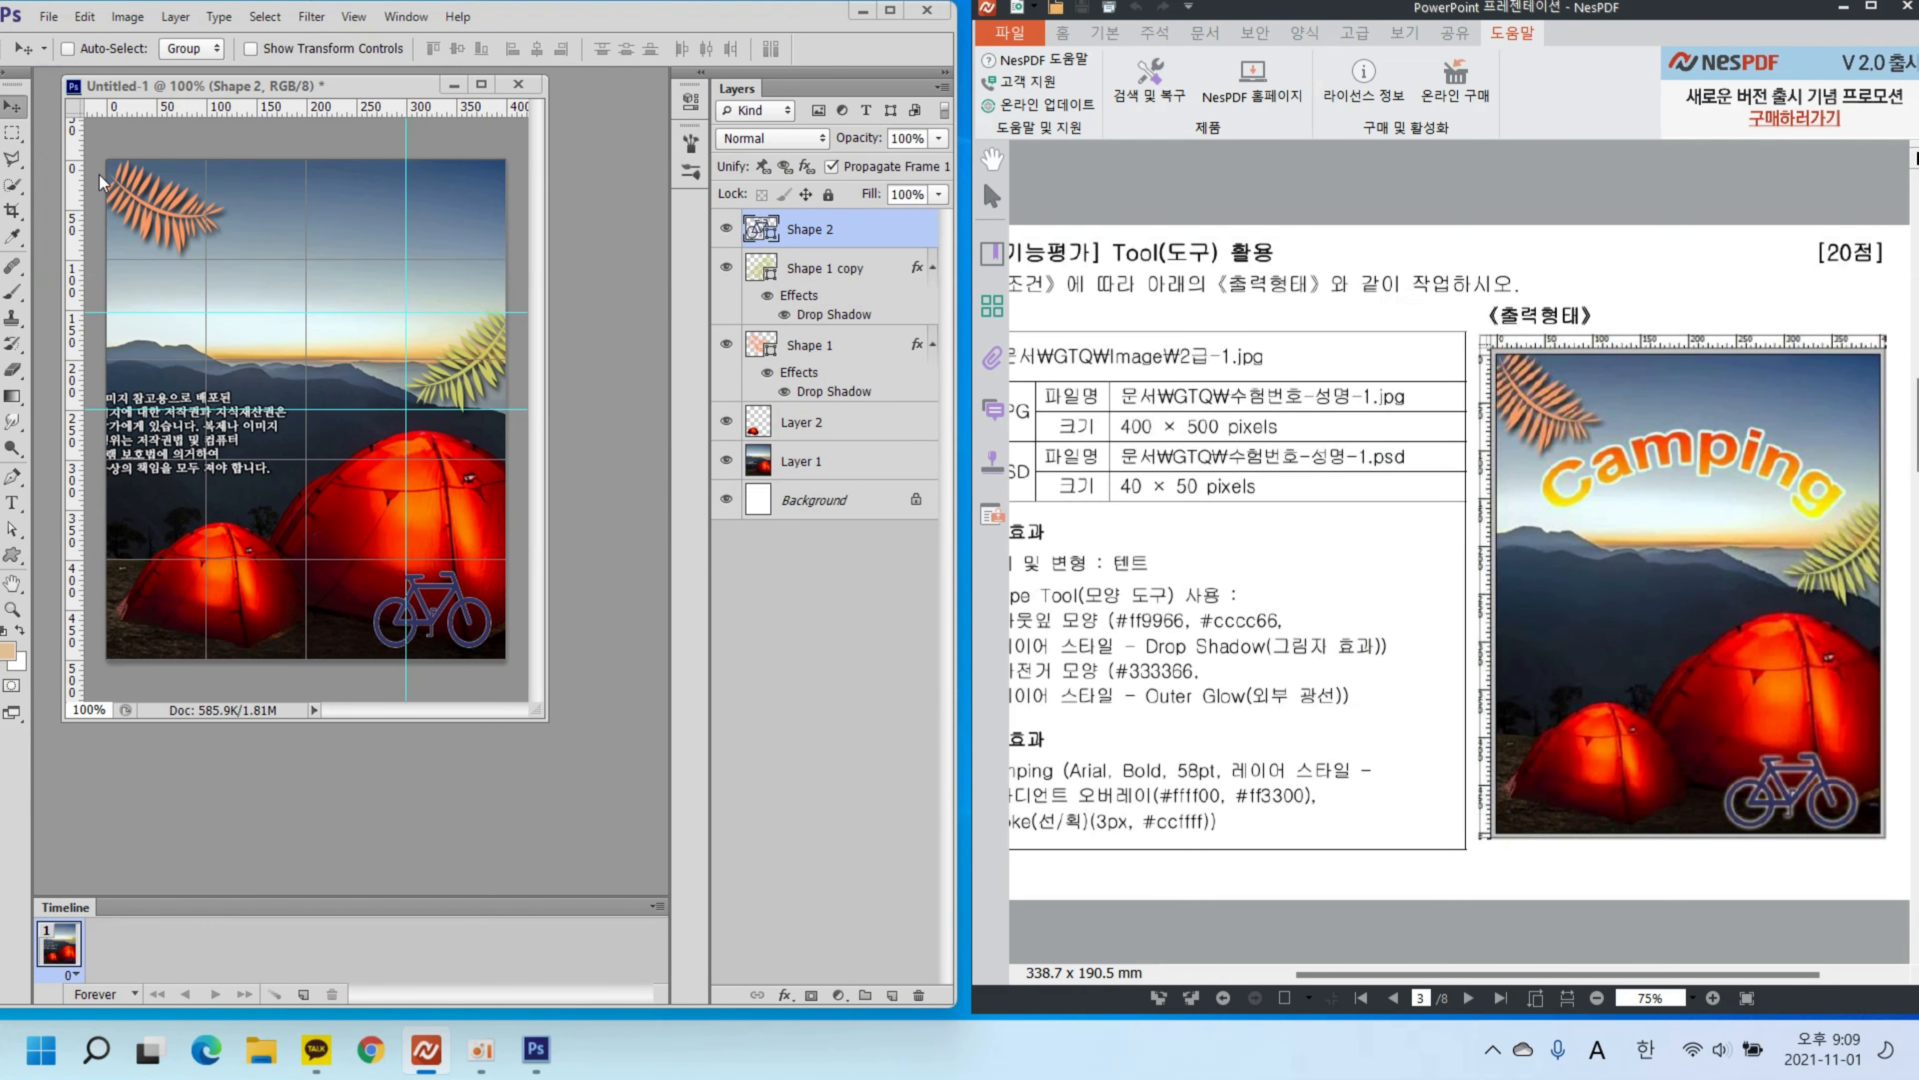
click(387, 187)
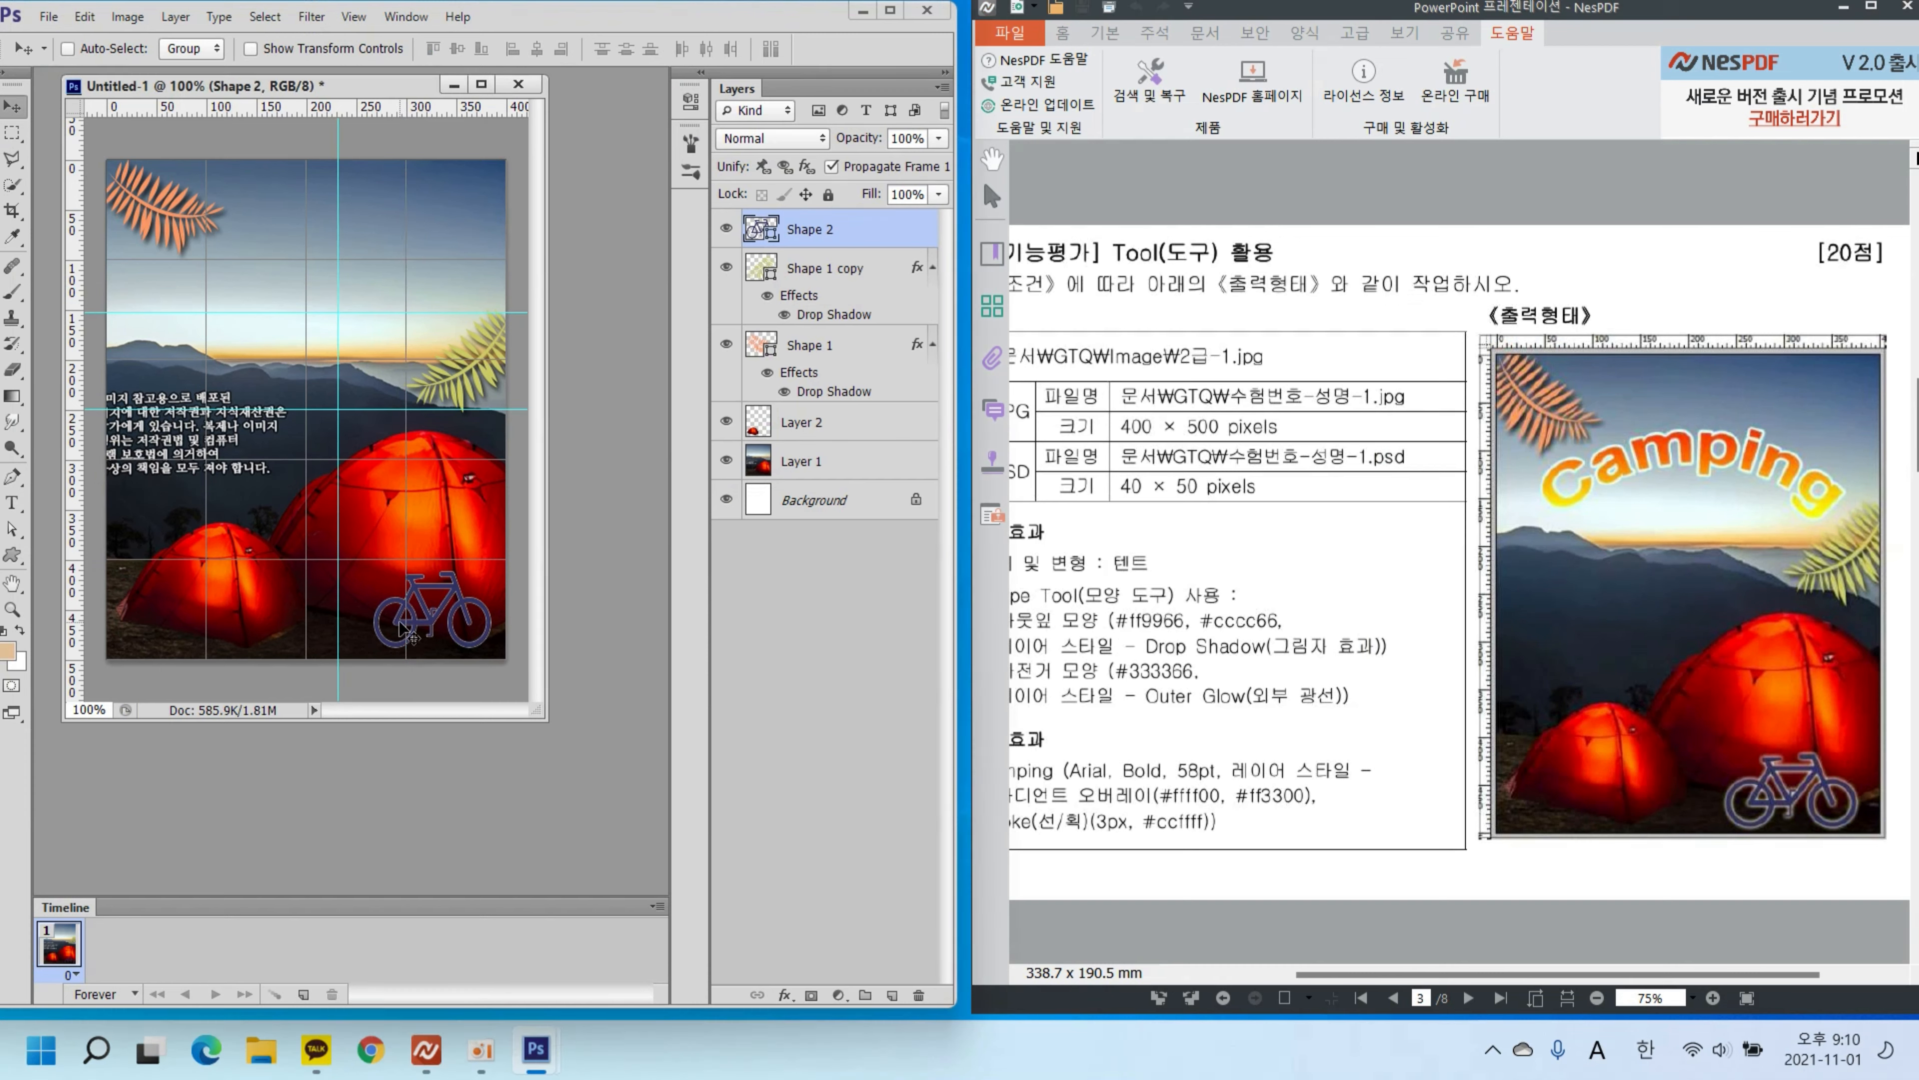
key(ctrl+t)
drag(372, 609, 339, 610)
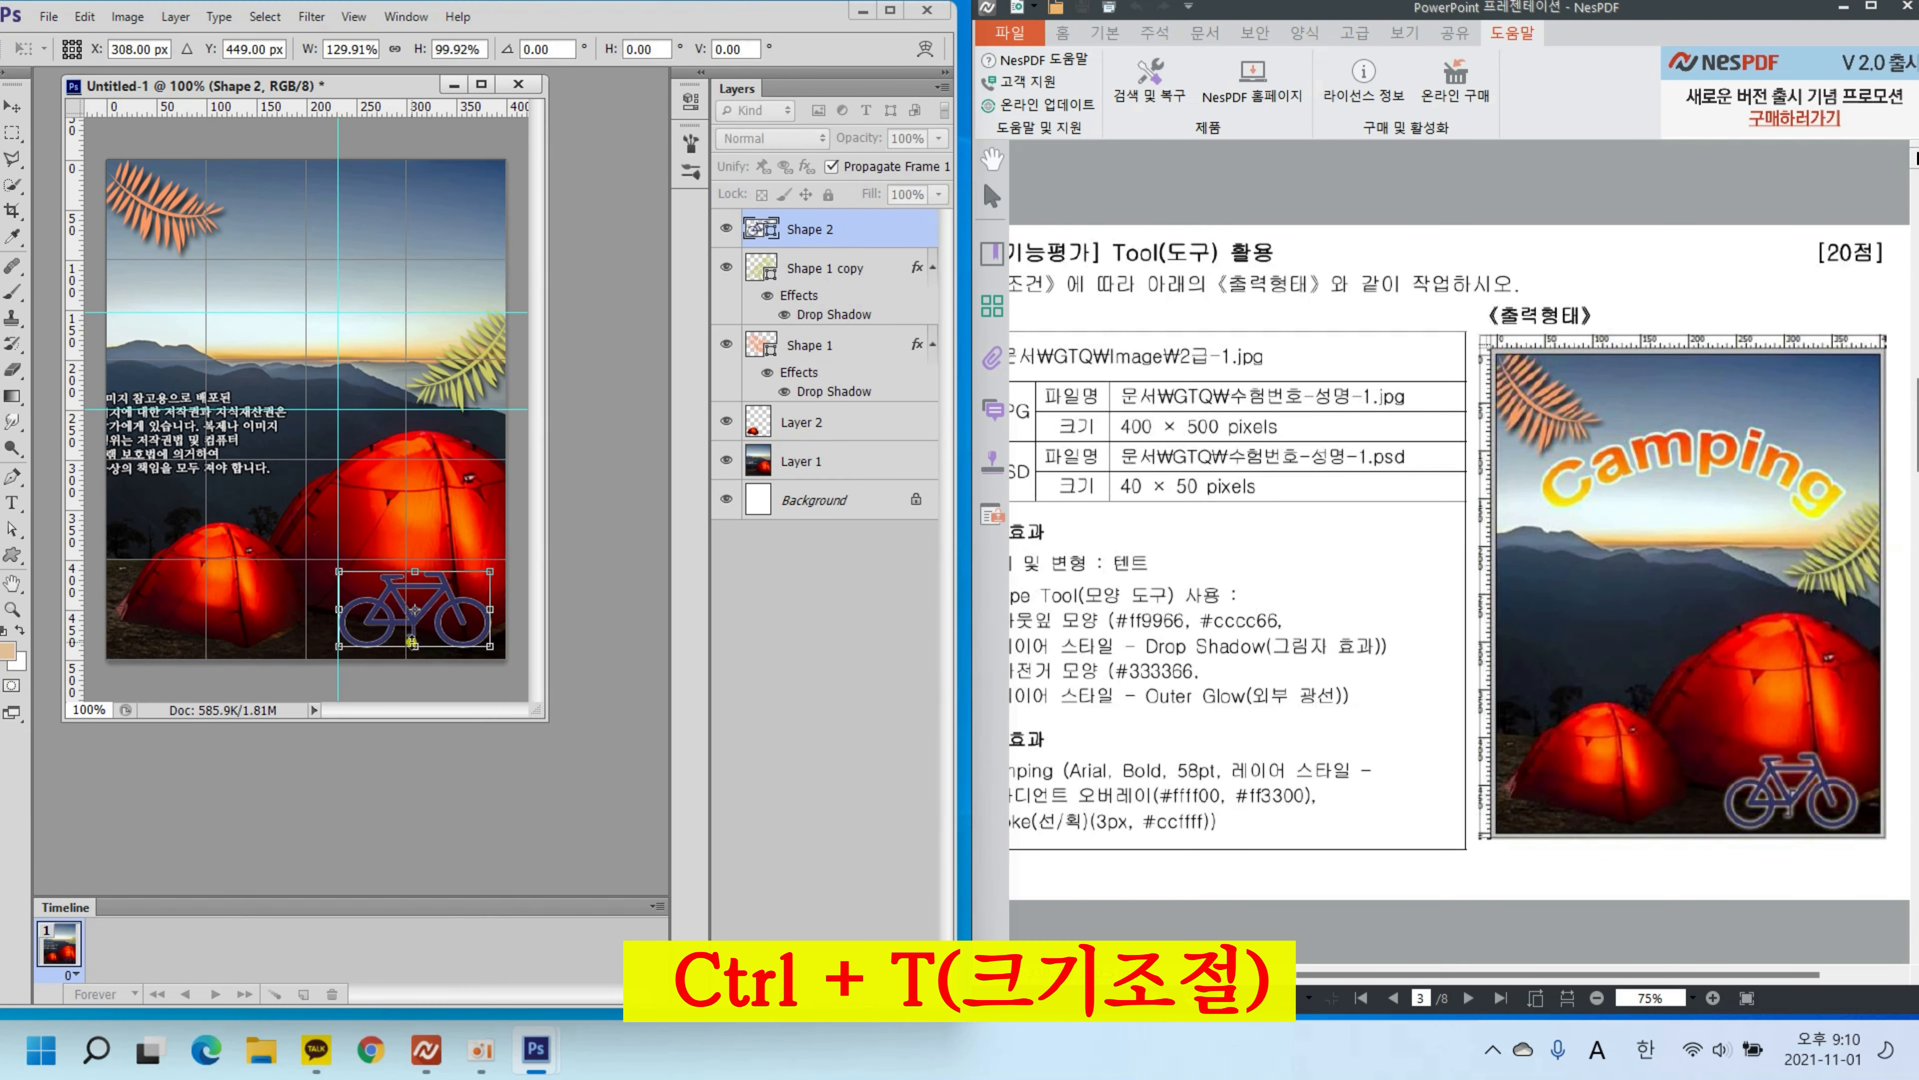
key(Return)
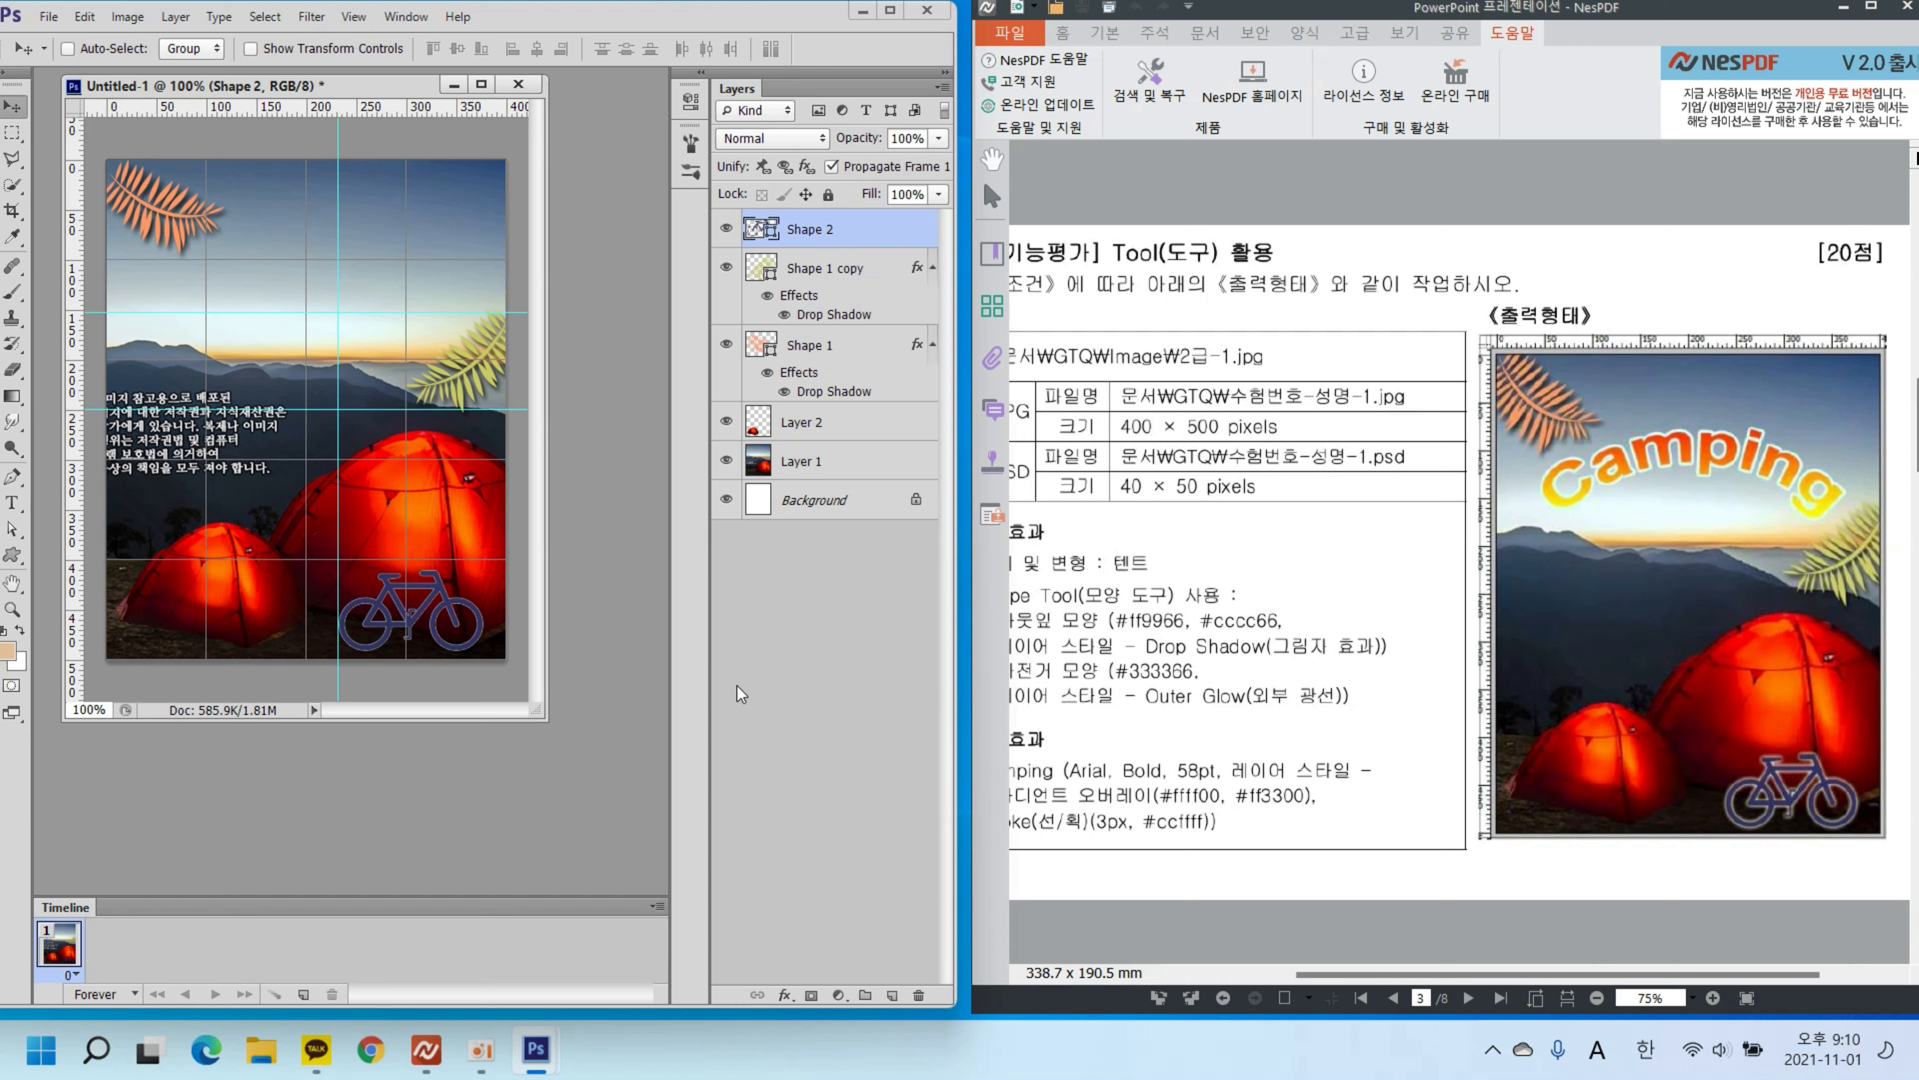
Step: Add an Outer Glow layer style with the default settings to the bicycle
click(786, 996)
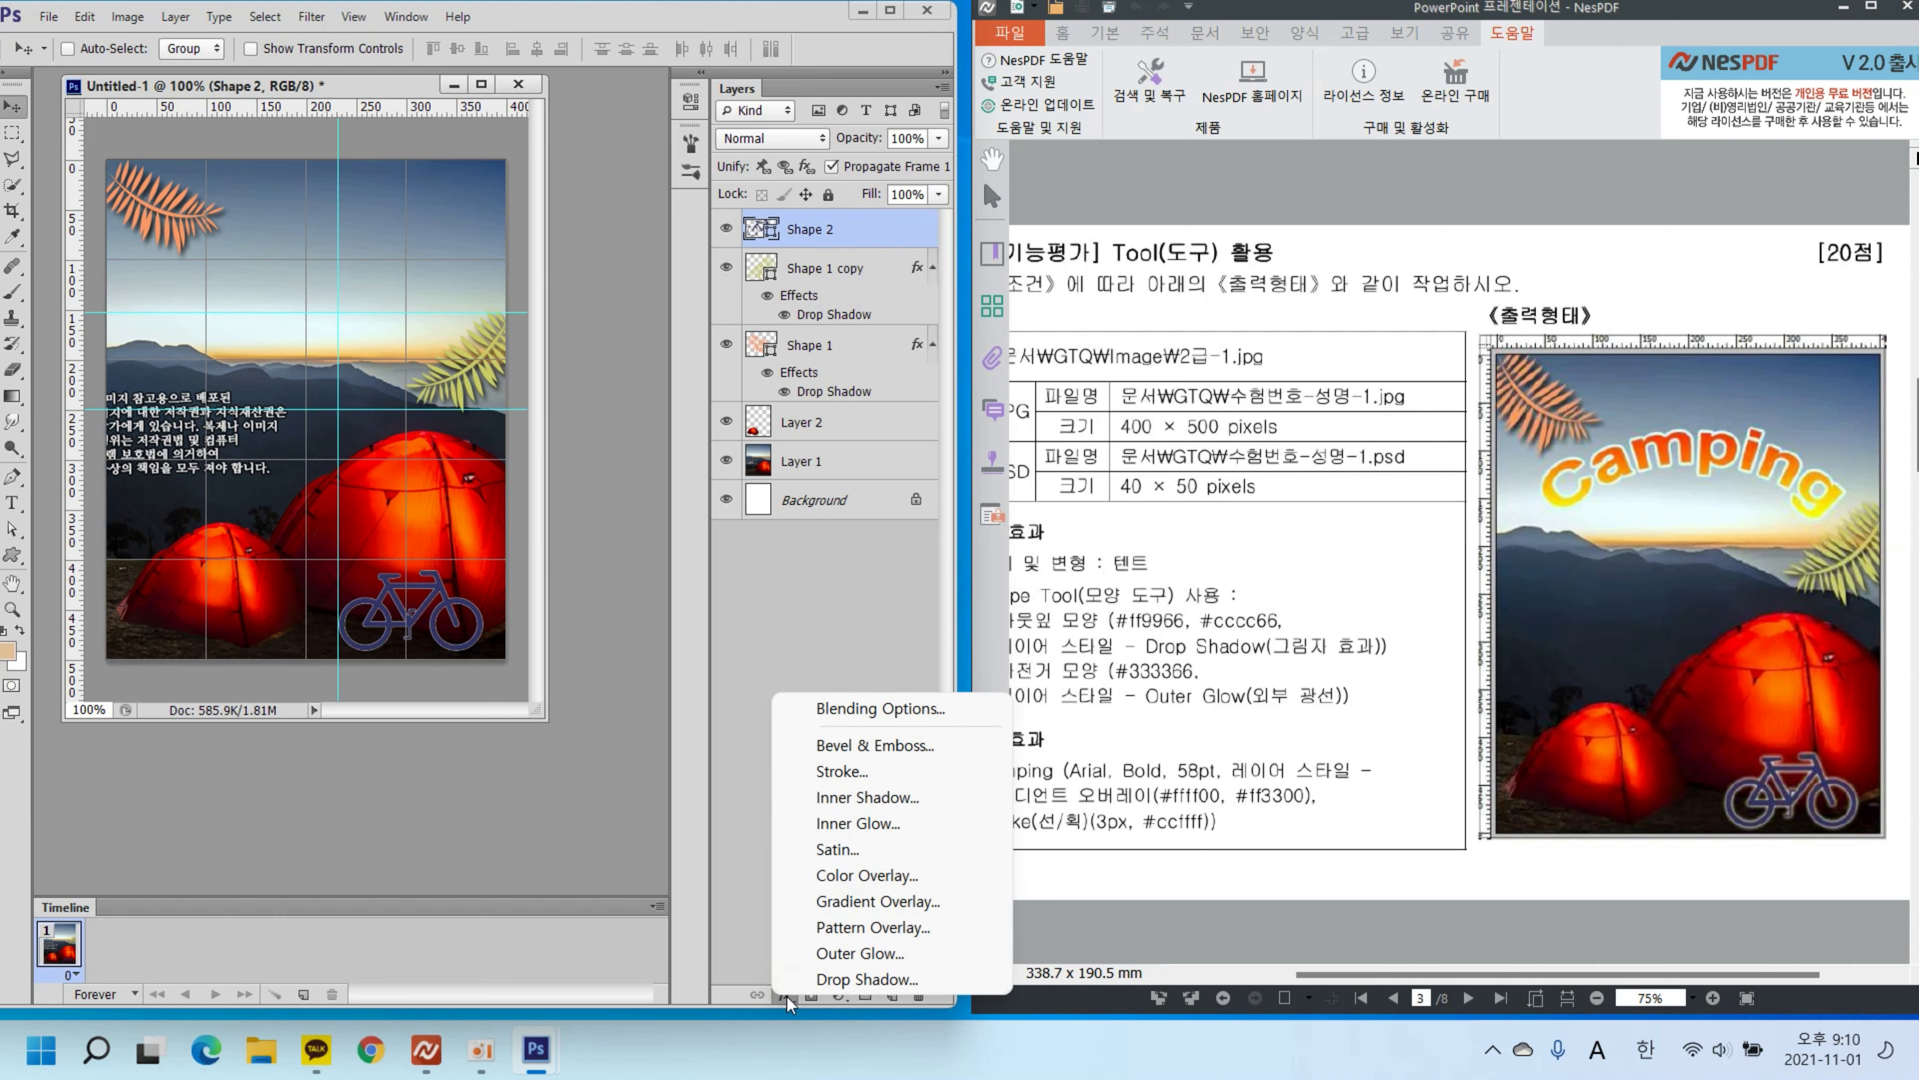
click(843, 954)
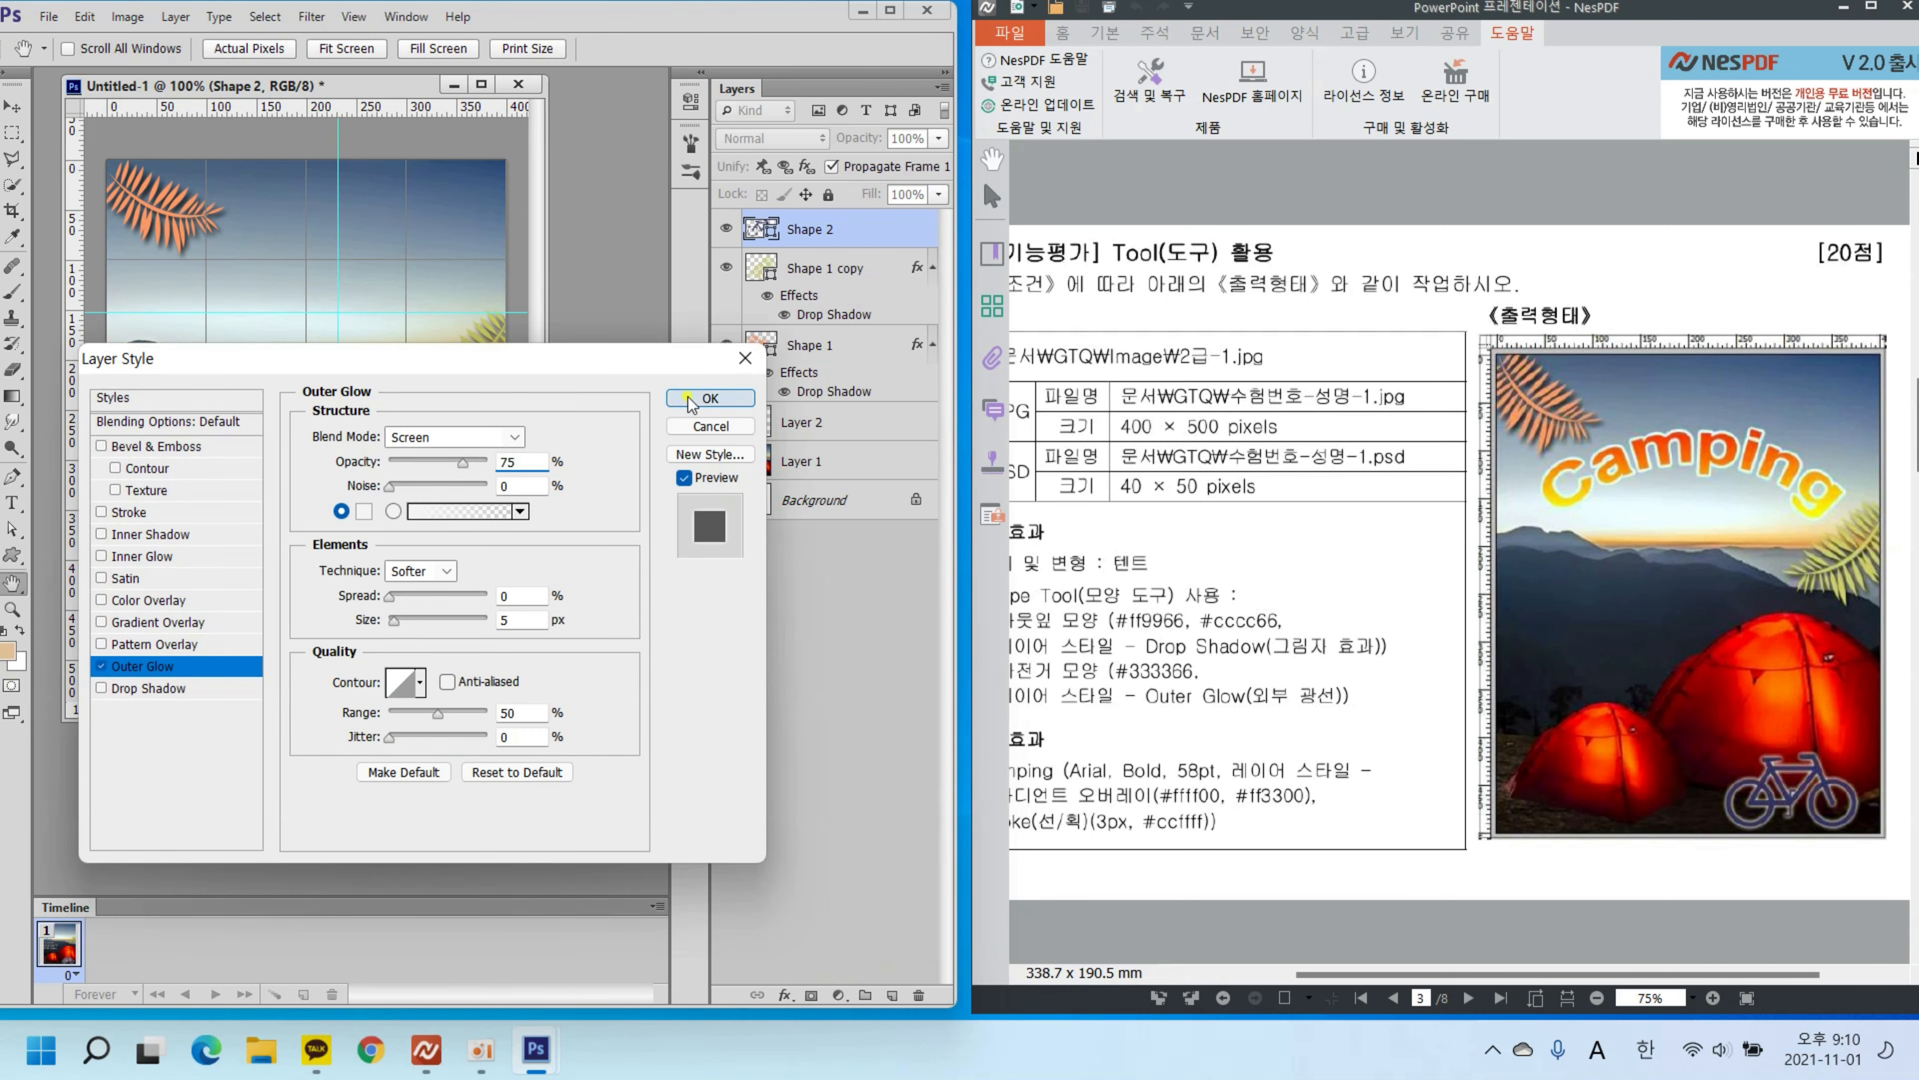
click(710, 403)
Step: Add the title text "Camping" in the sky between the two leaves, as the reference's text-effect requirements specify
click(1385, 10)
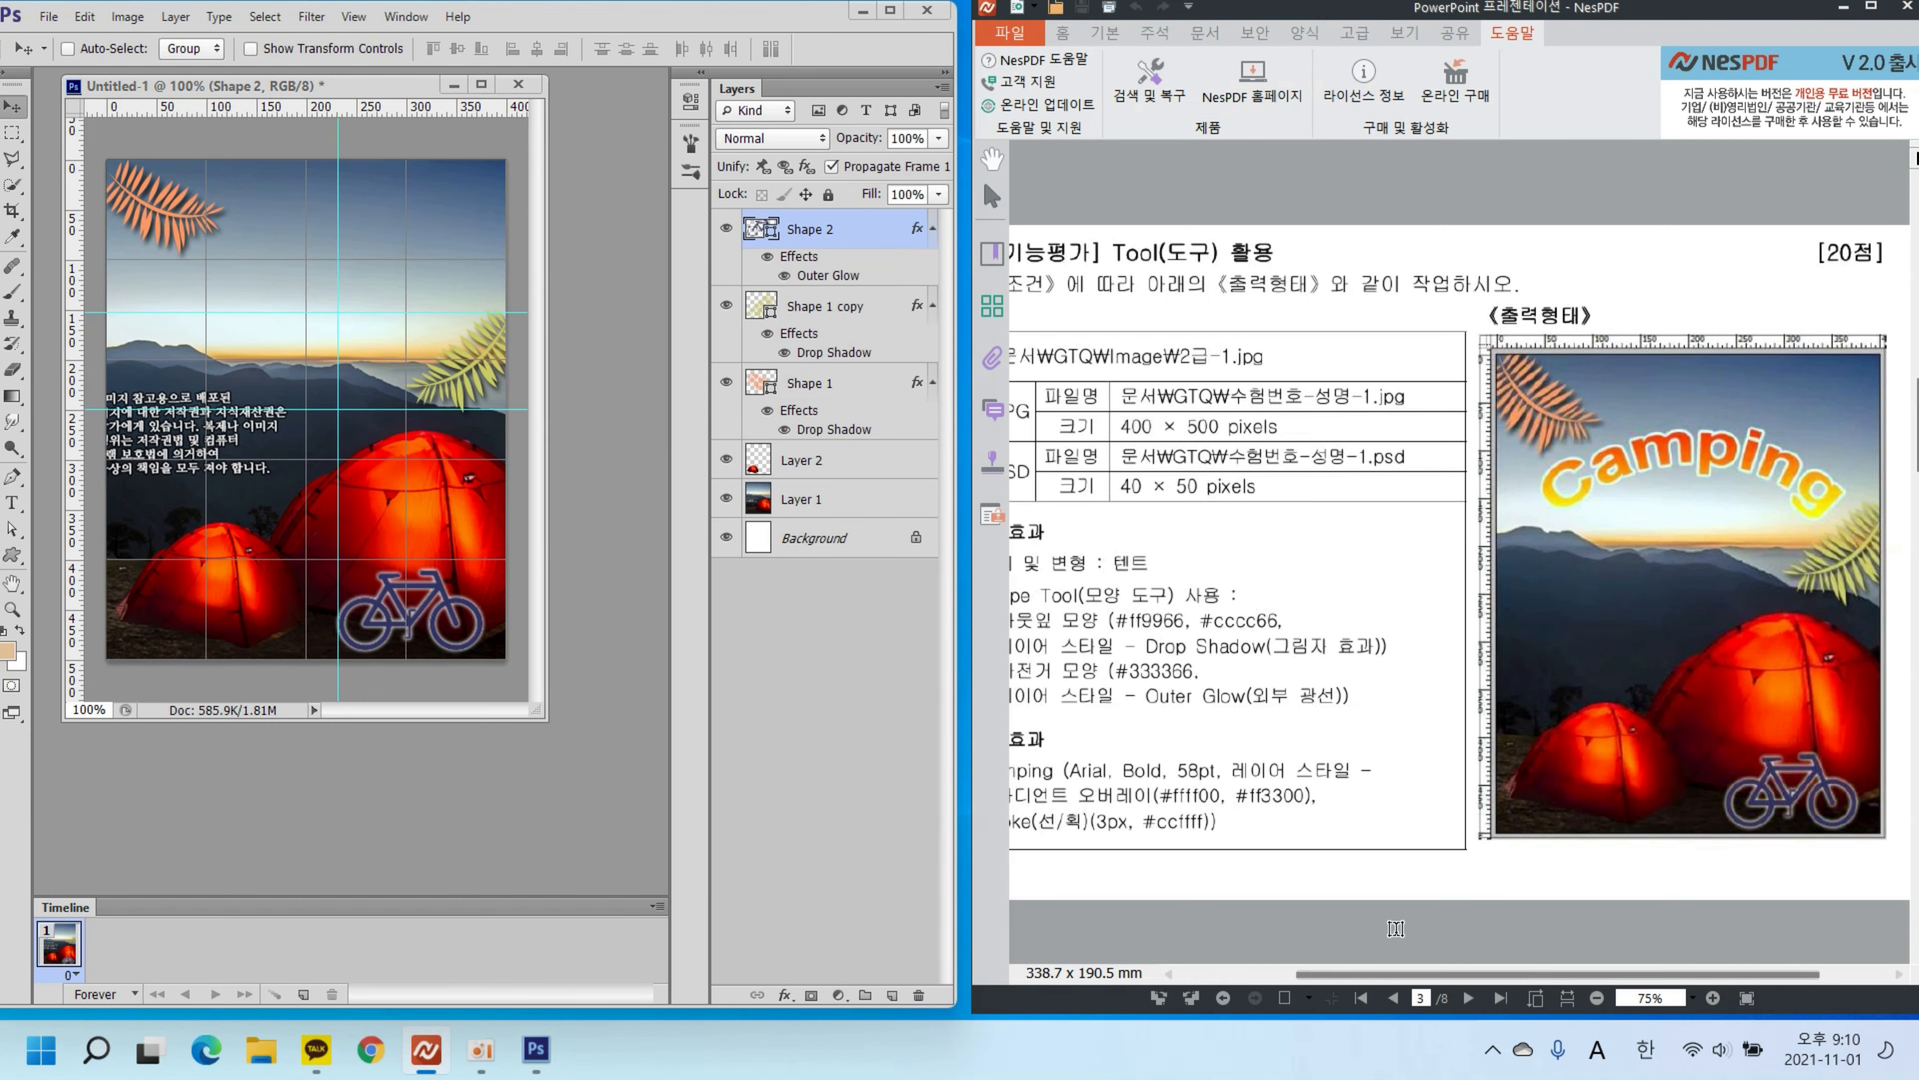
drag(1421, 975, 1346, 977)
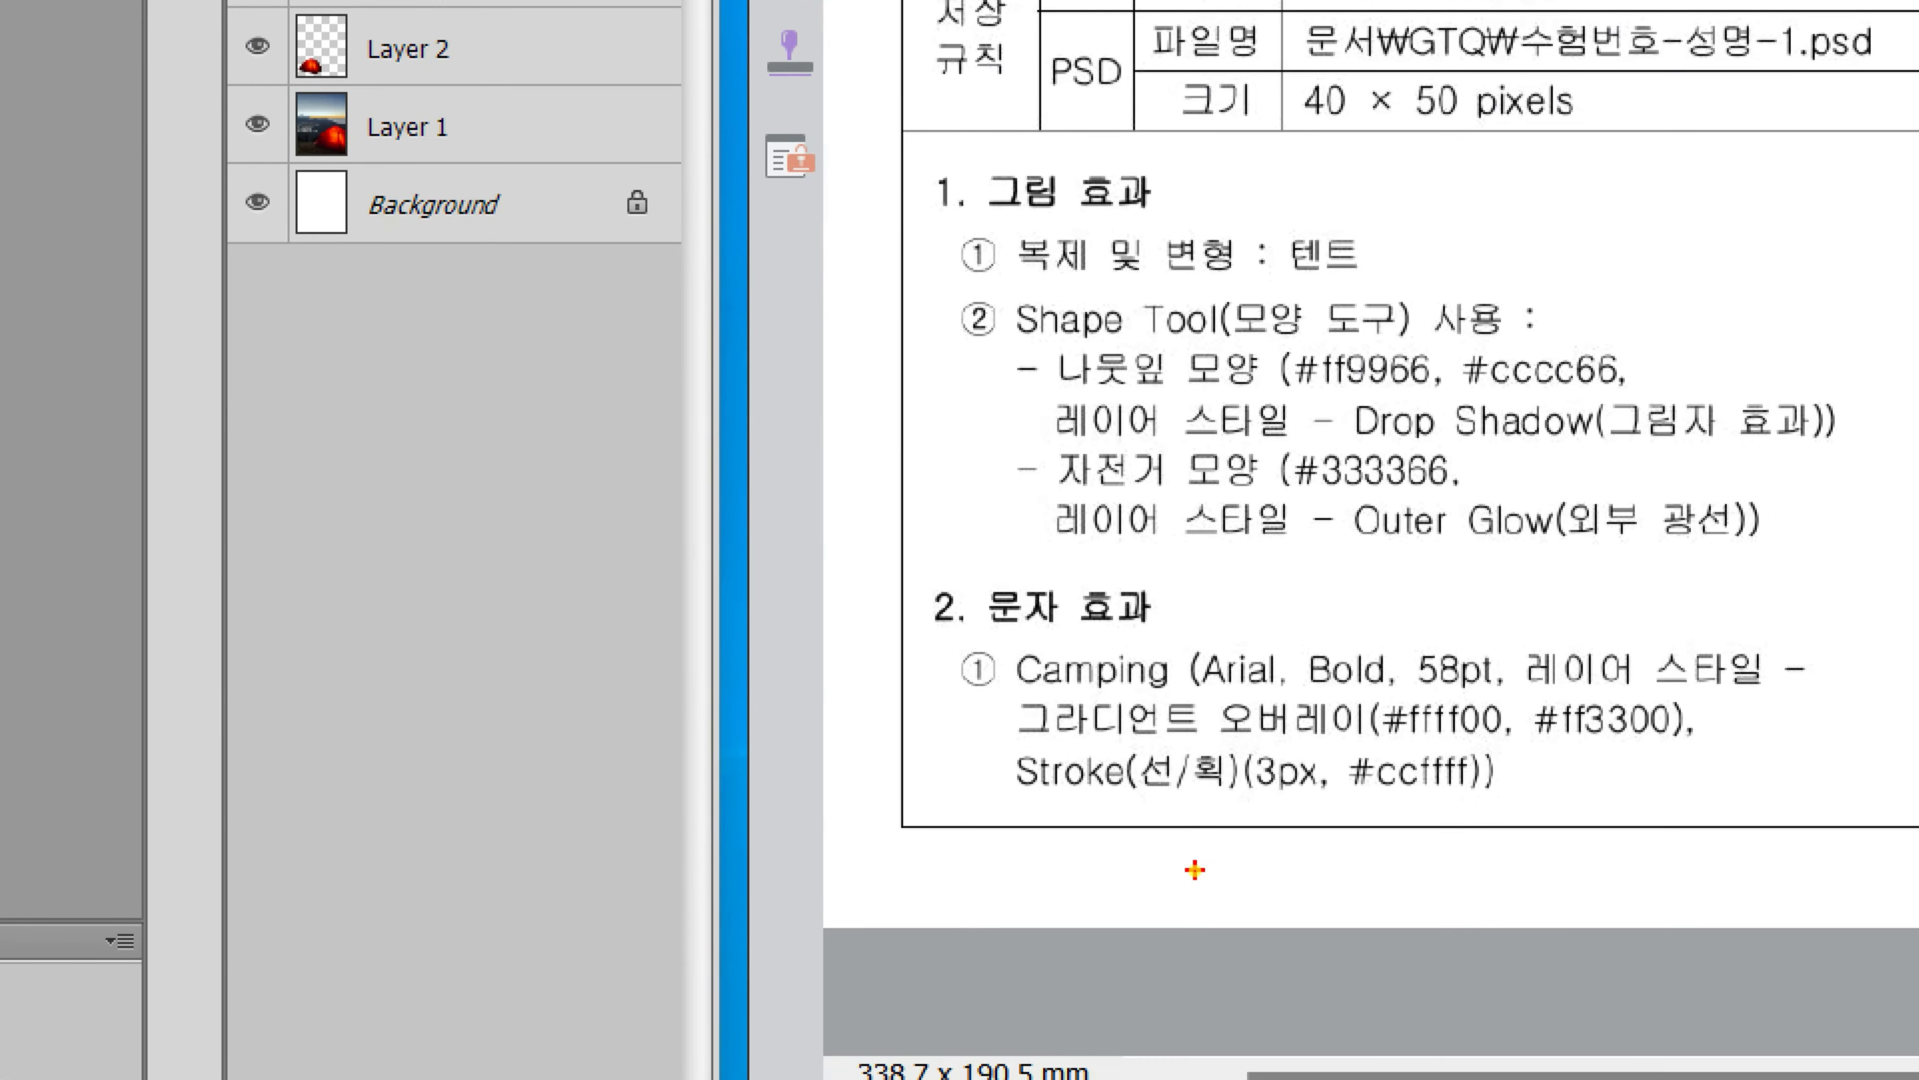
drag(1026, 686, 1179, 684)
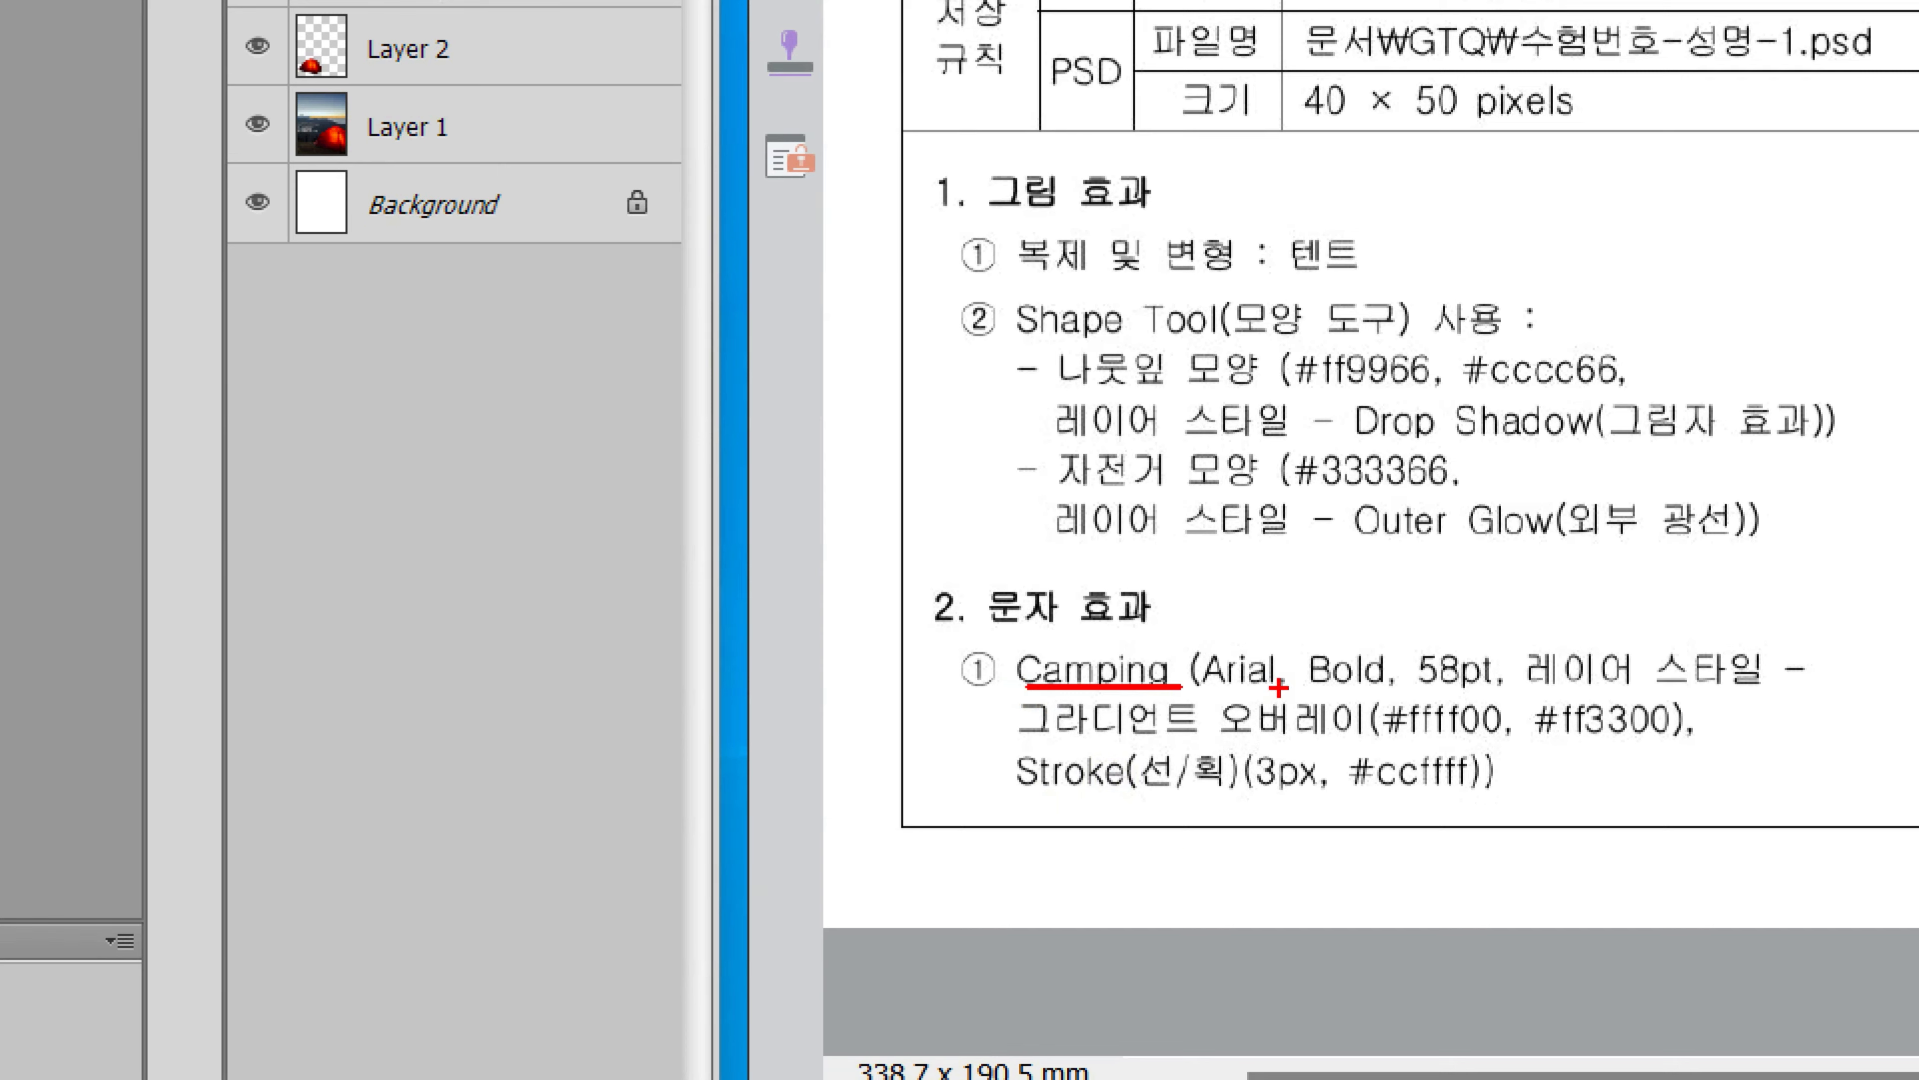
mouse_move(1370, 705)
mouse_down()
mouse_move(1407, 678)
mouse_move(1346, 623)
mouse_move(1307, 637)
mouse_move(1334, 717)
mouse_up()
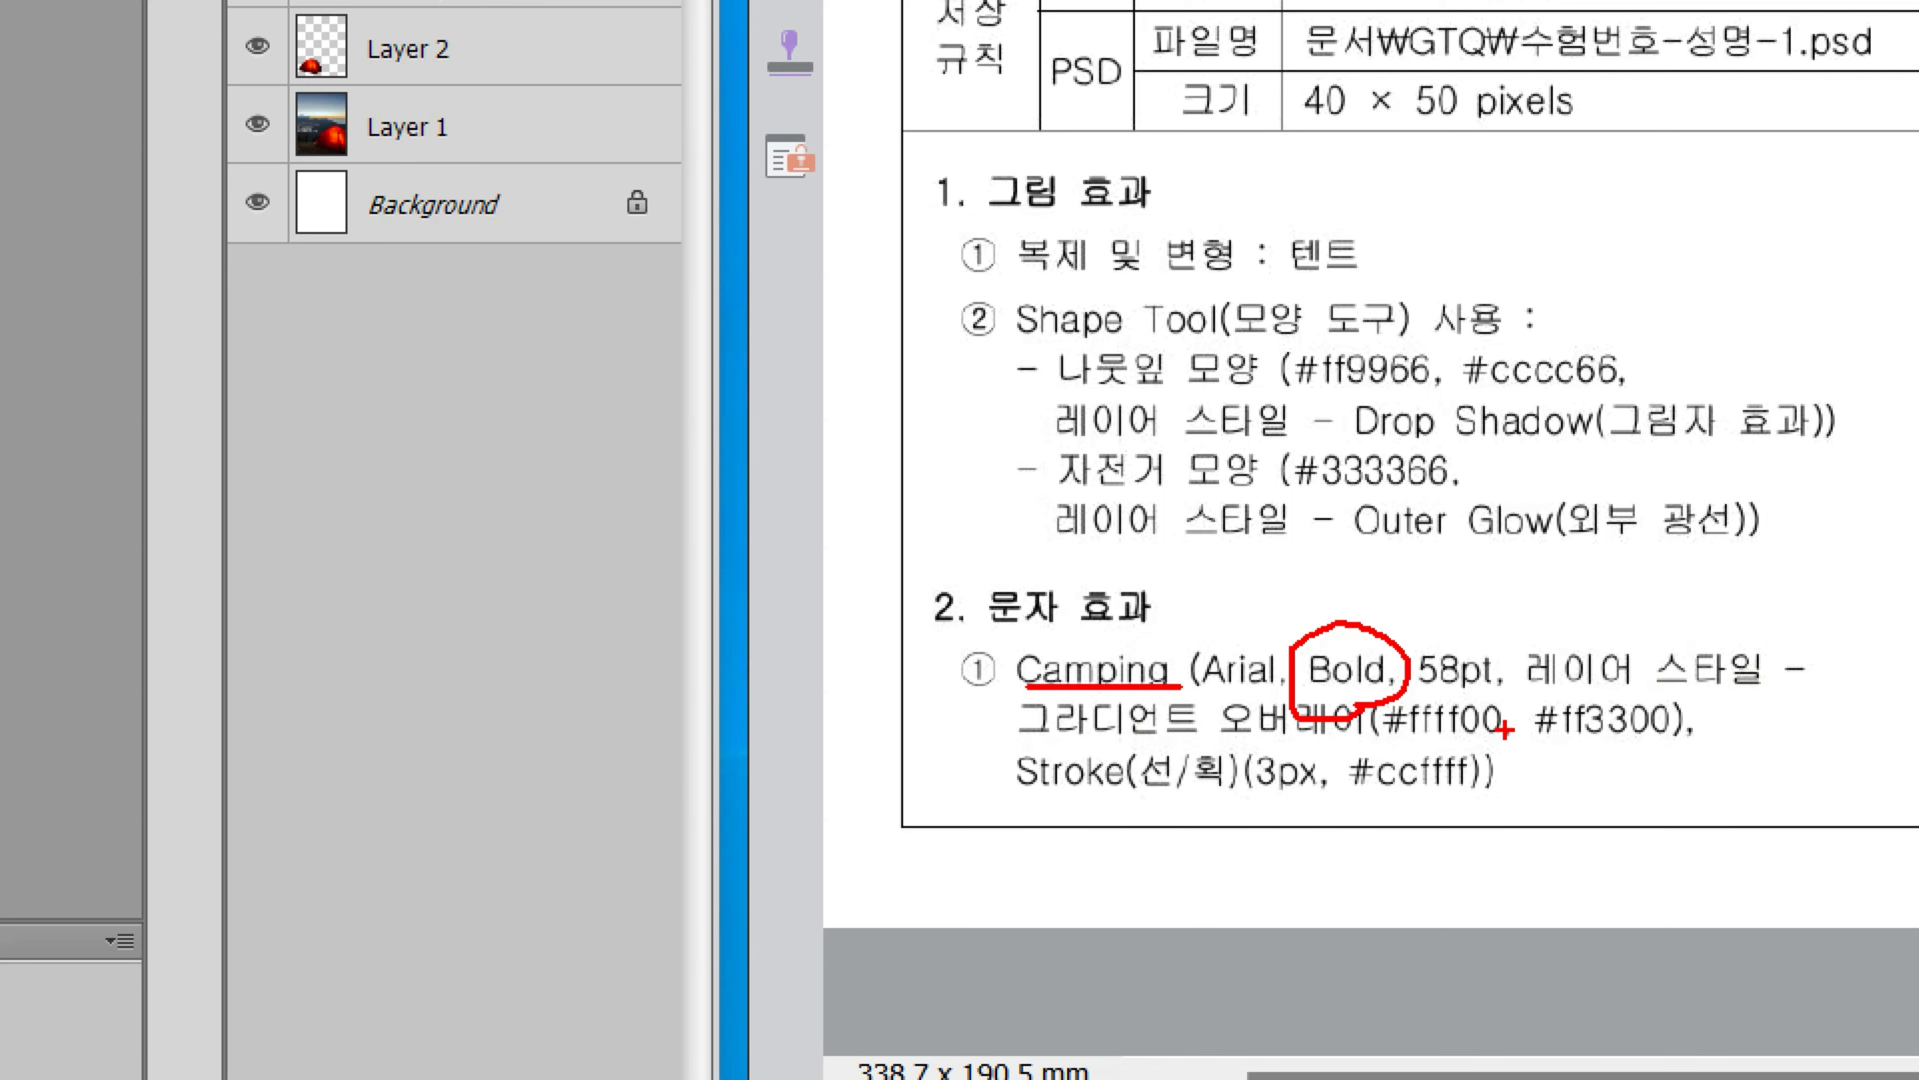
key(Escape)
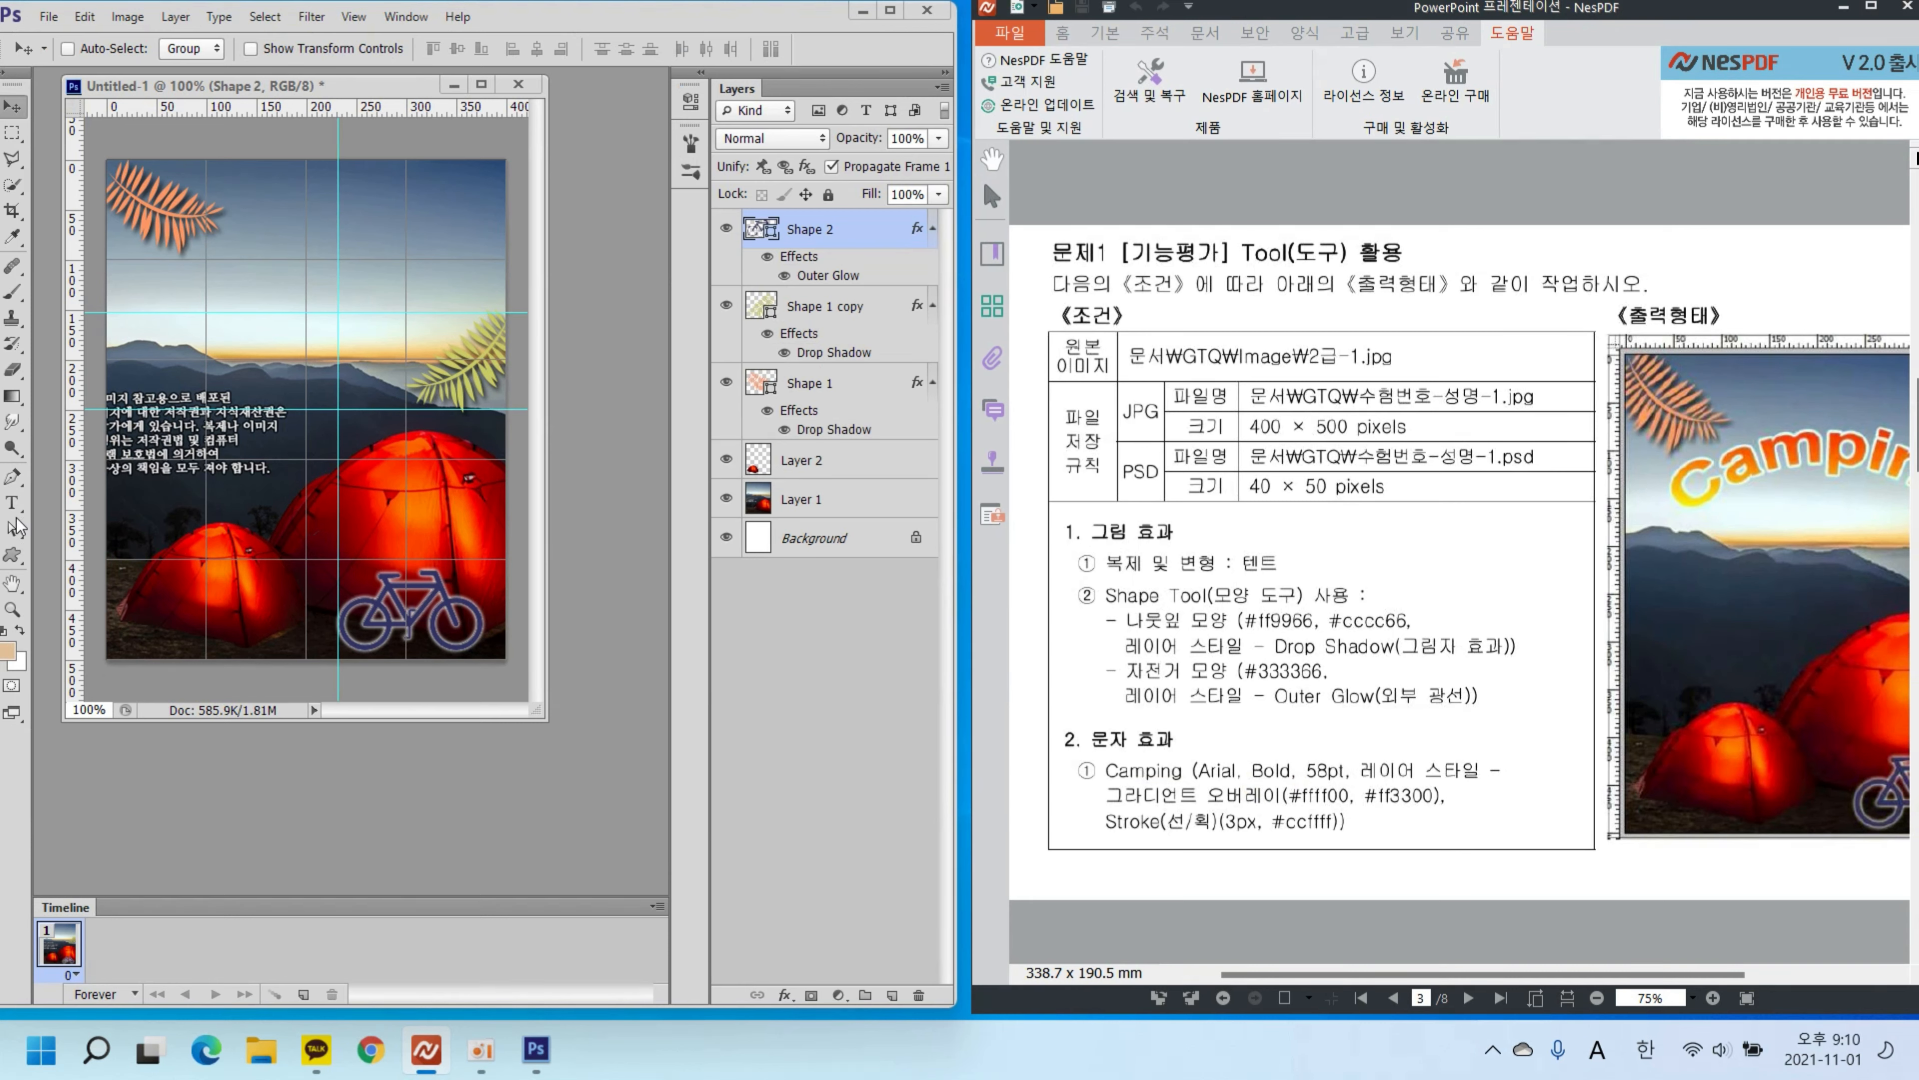
click(15, 503)
click(15, 503)
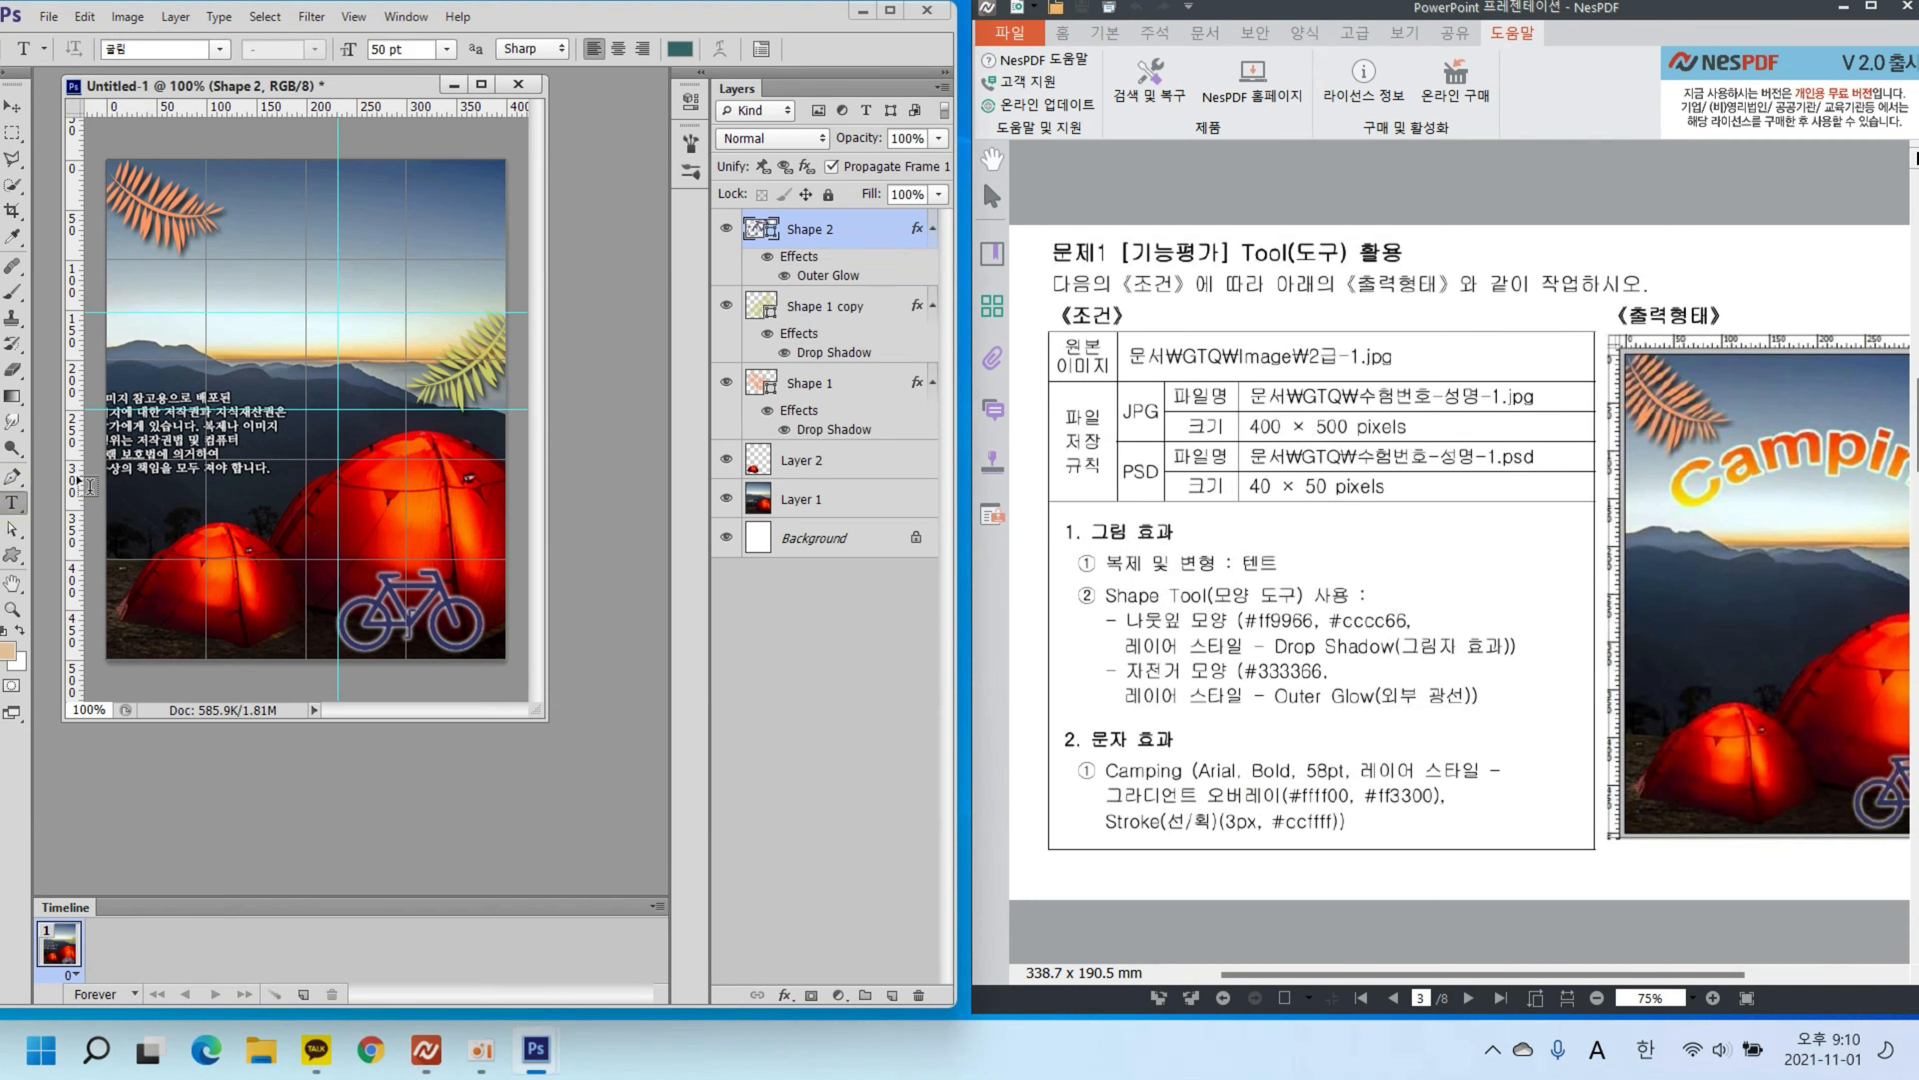
click(211, 287)
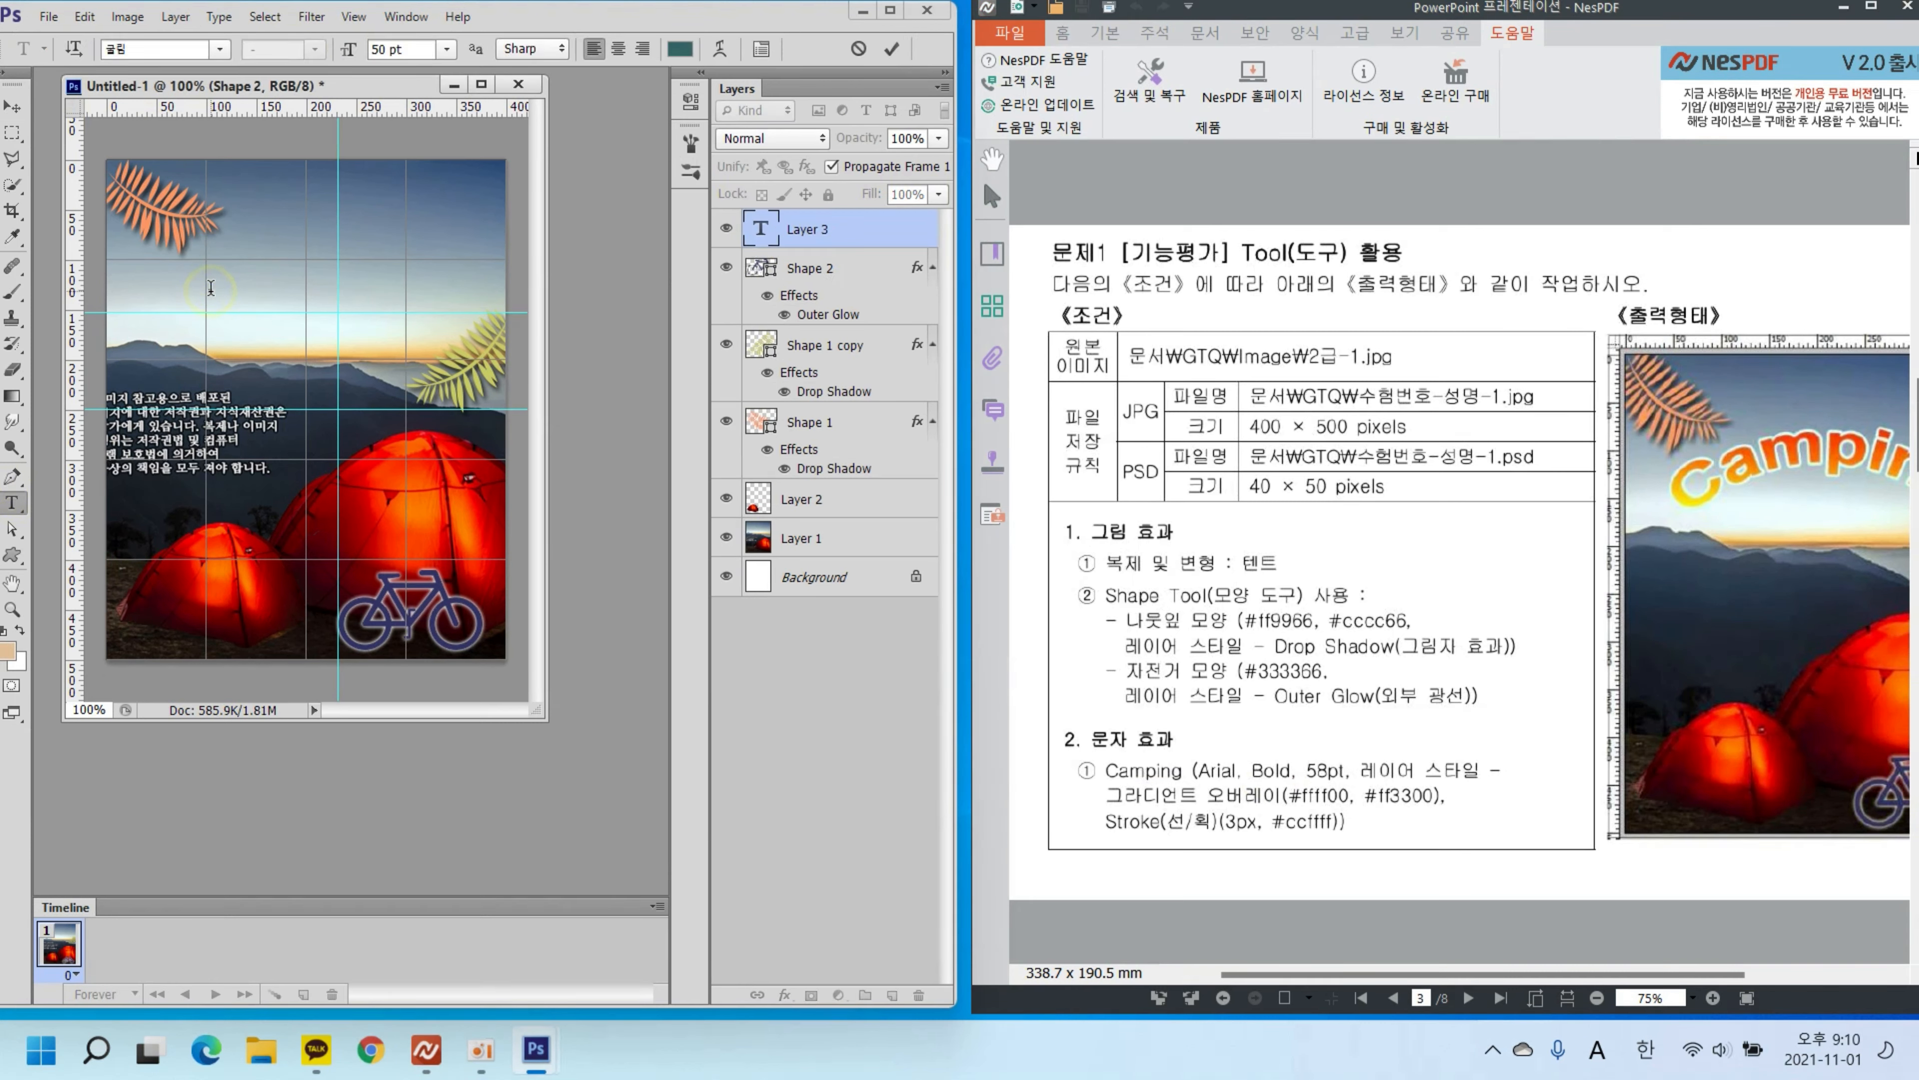
text(ㅊ)
key(BackSpace)
key(Hangul)
text(Camping)
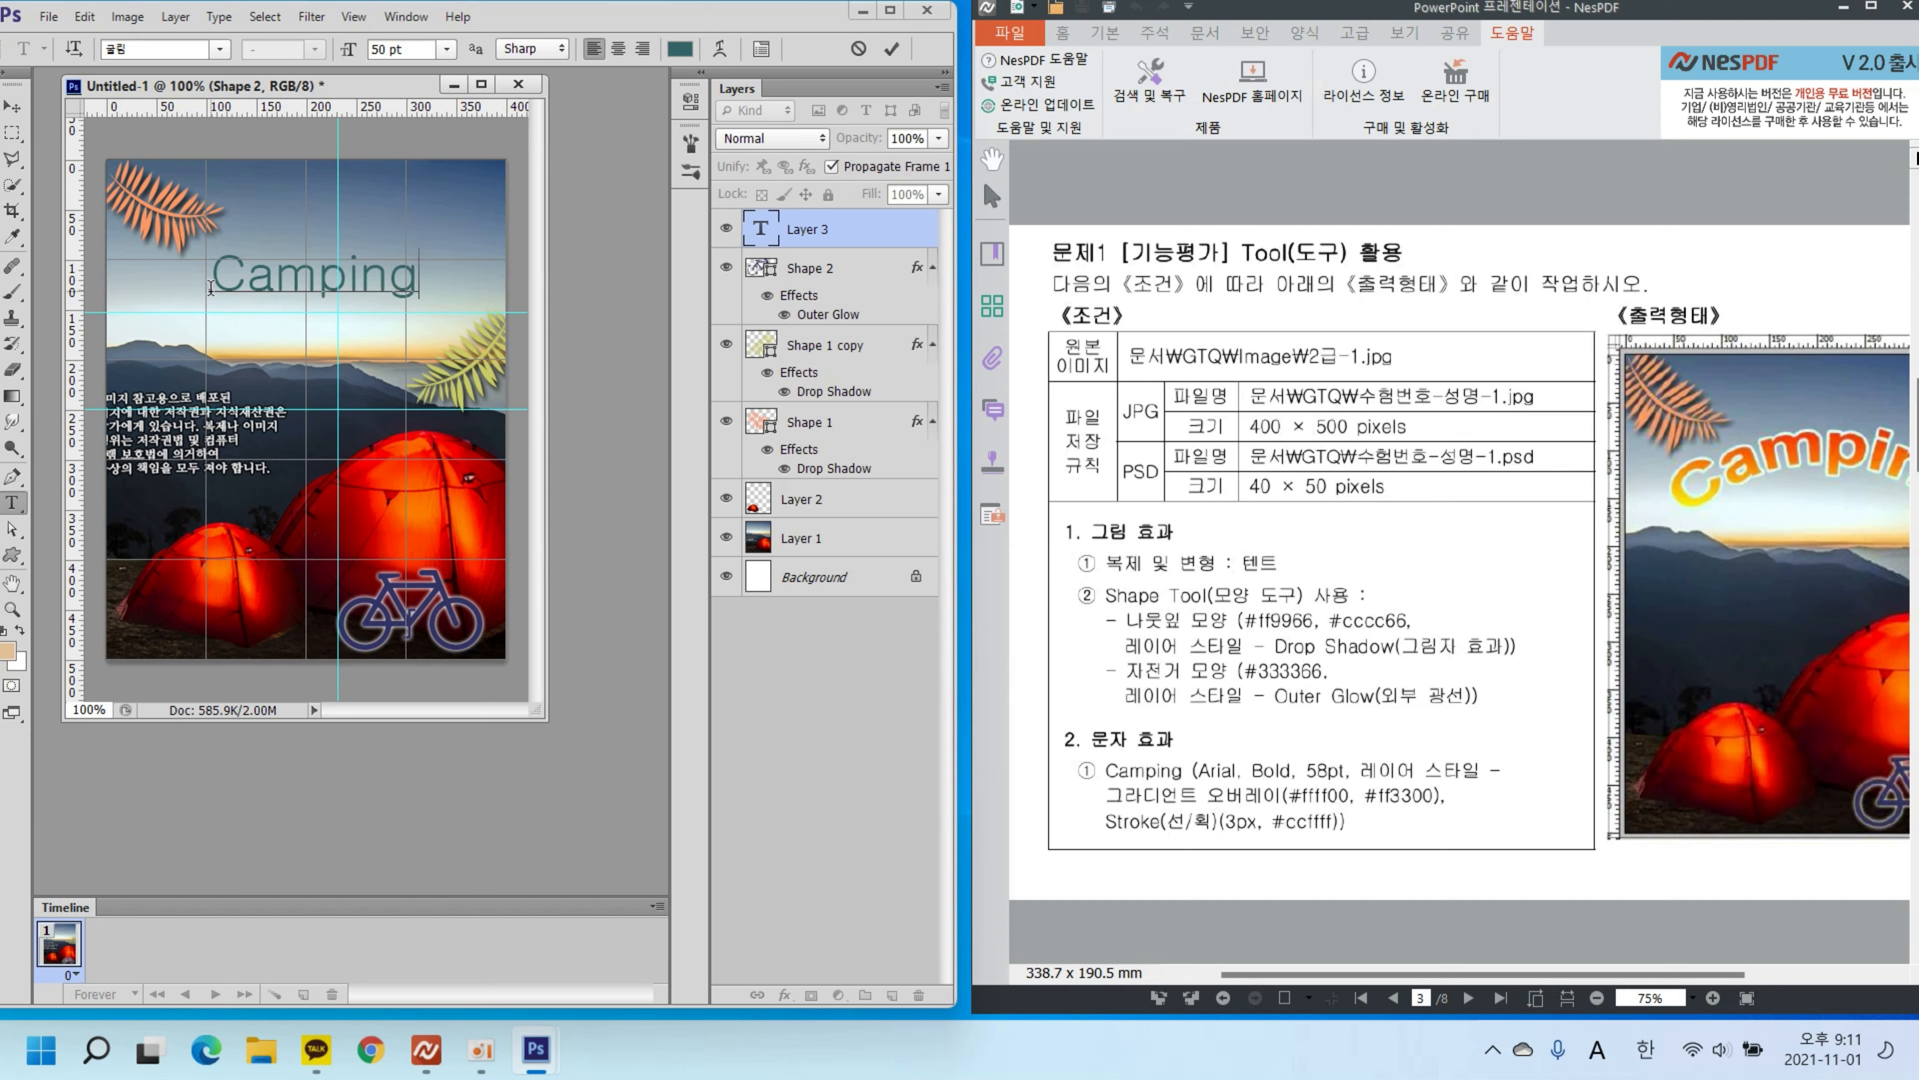
Step: Format the whole Camping title as Arial Bold at 58 pt
drag(419, 284, 213, 281)
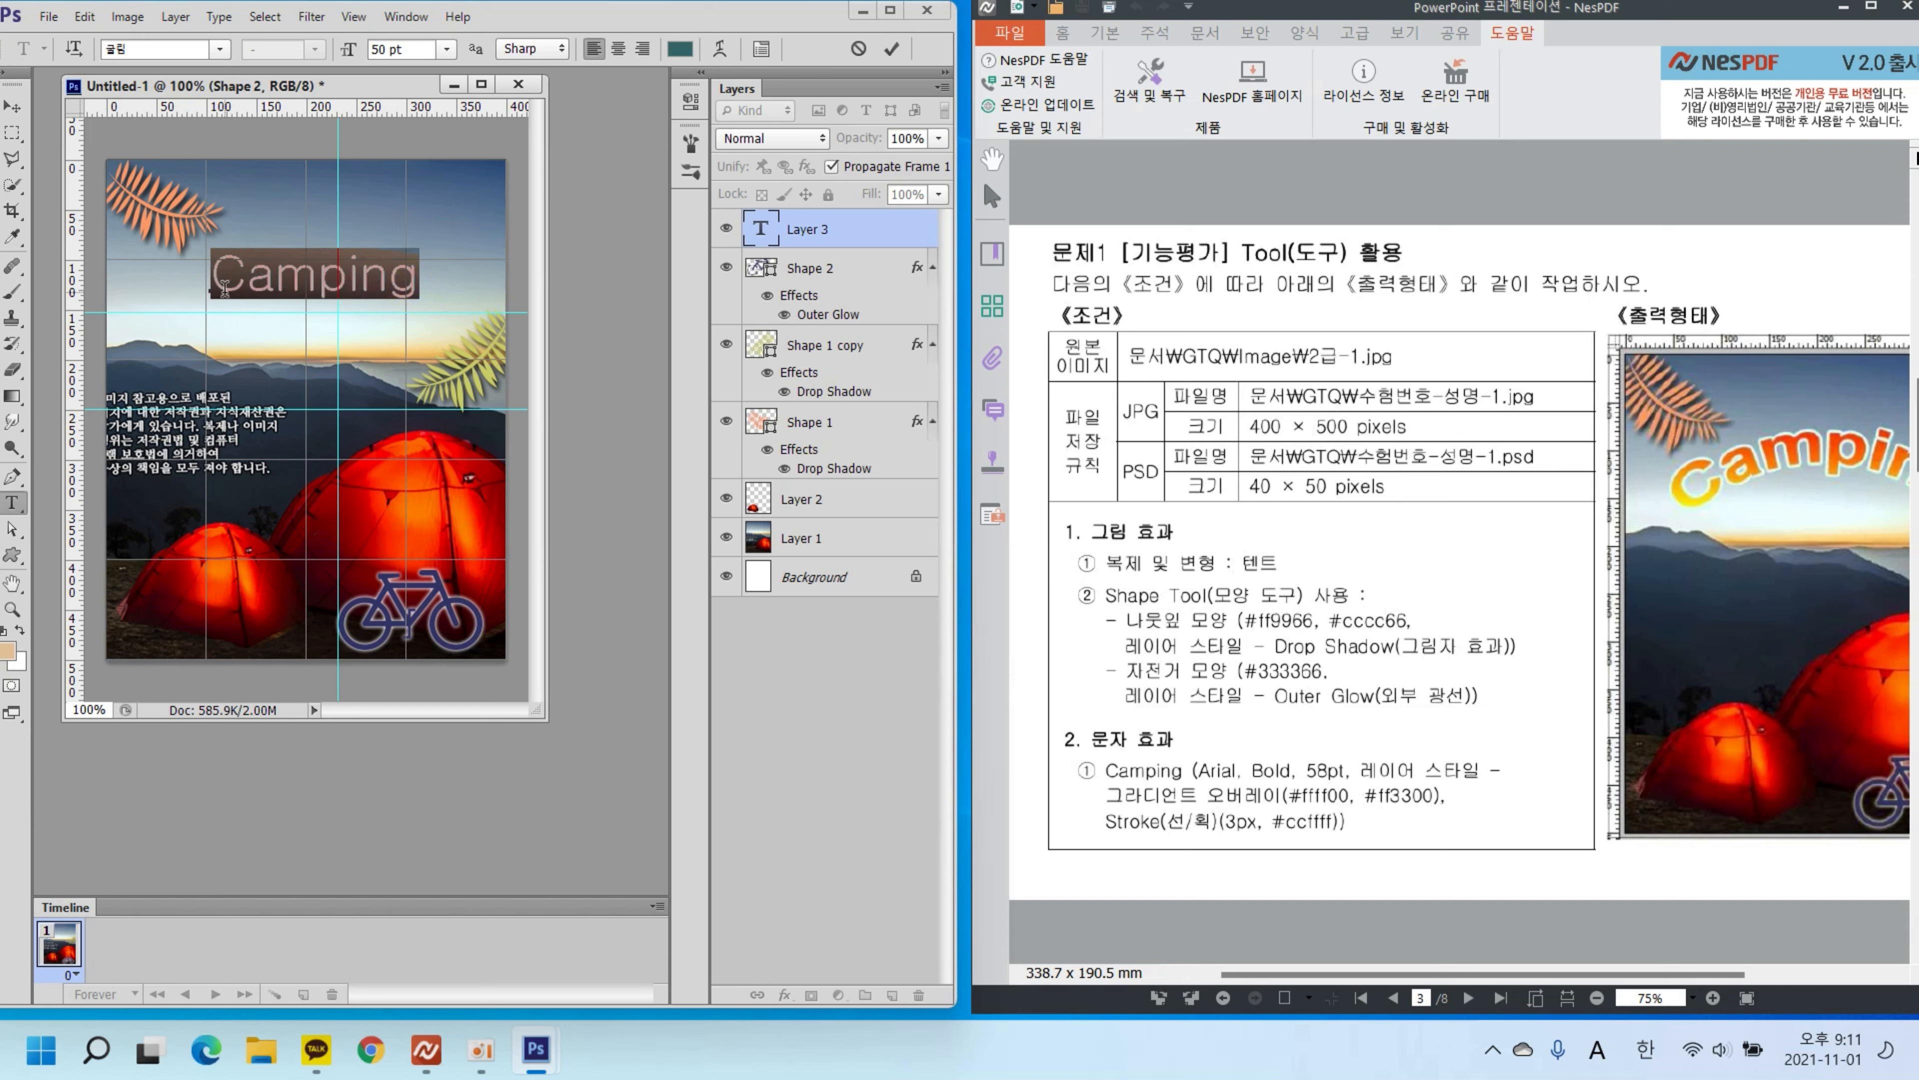
click(220, 51)
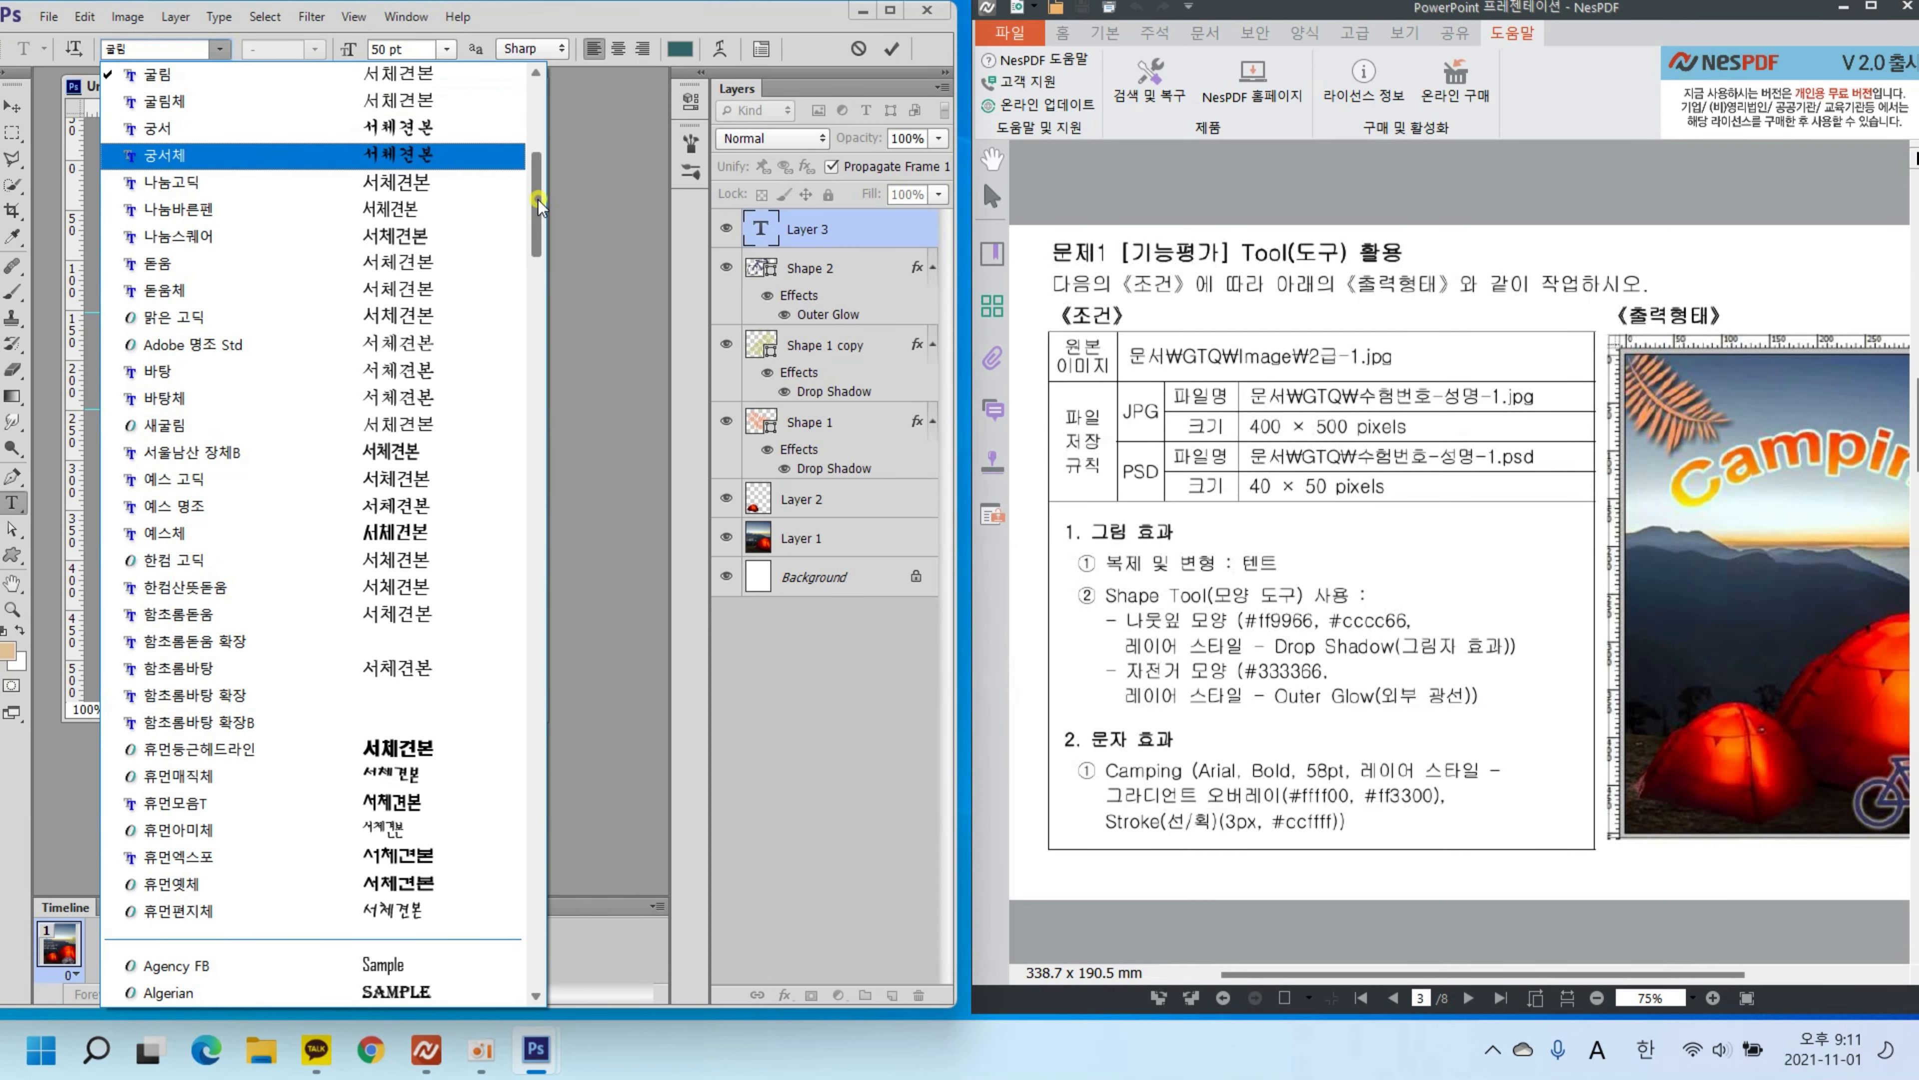
drag(537, 203, 538, 264)
click(227, 480)
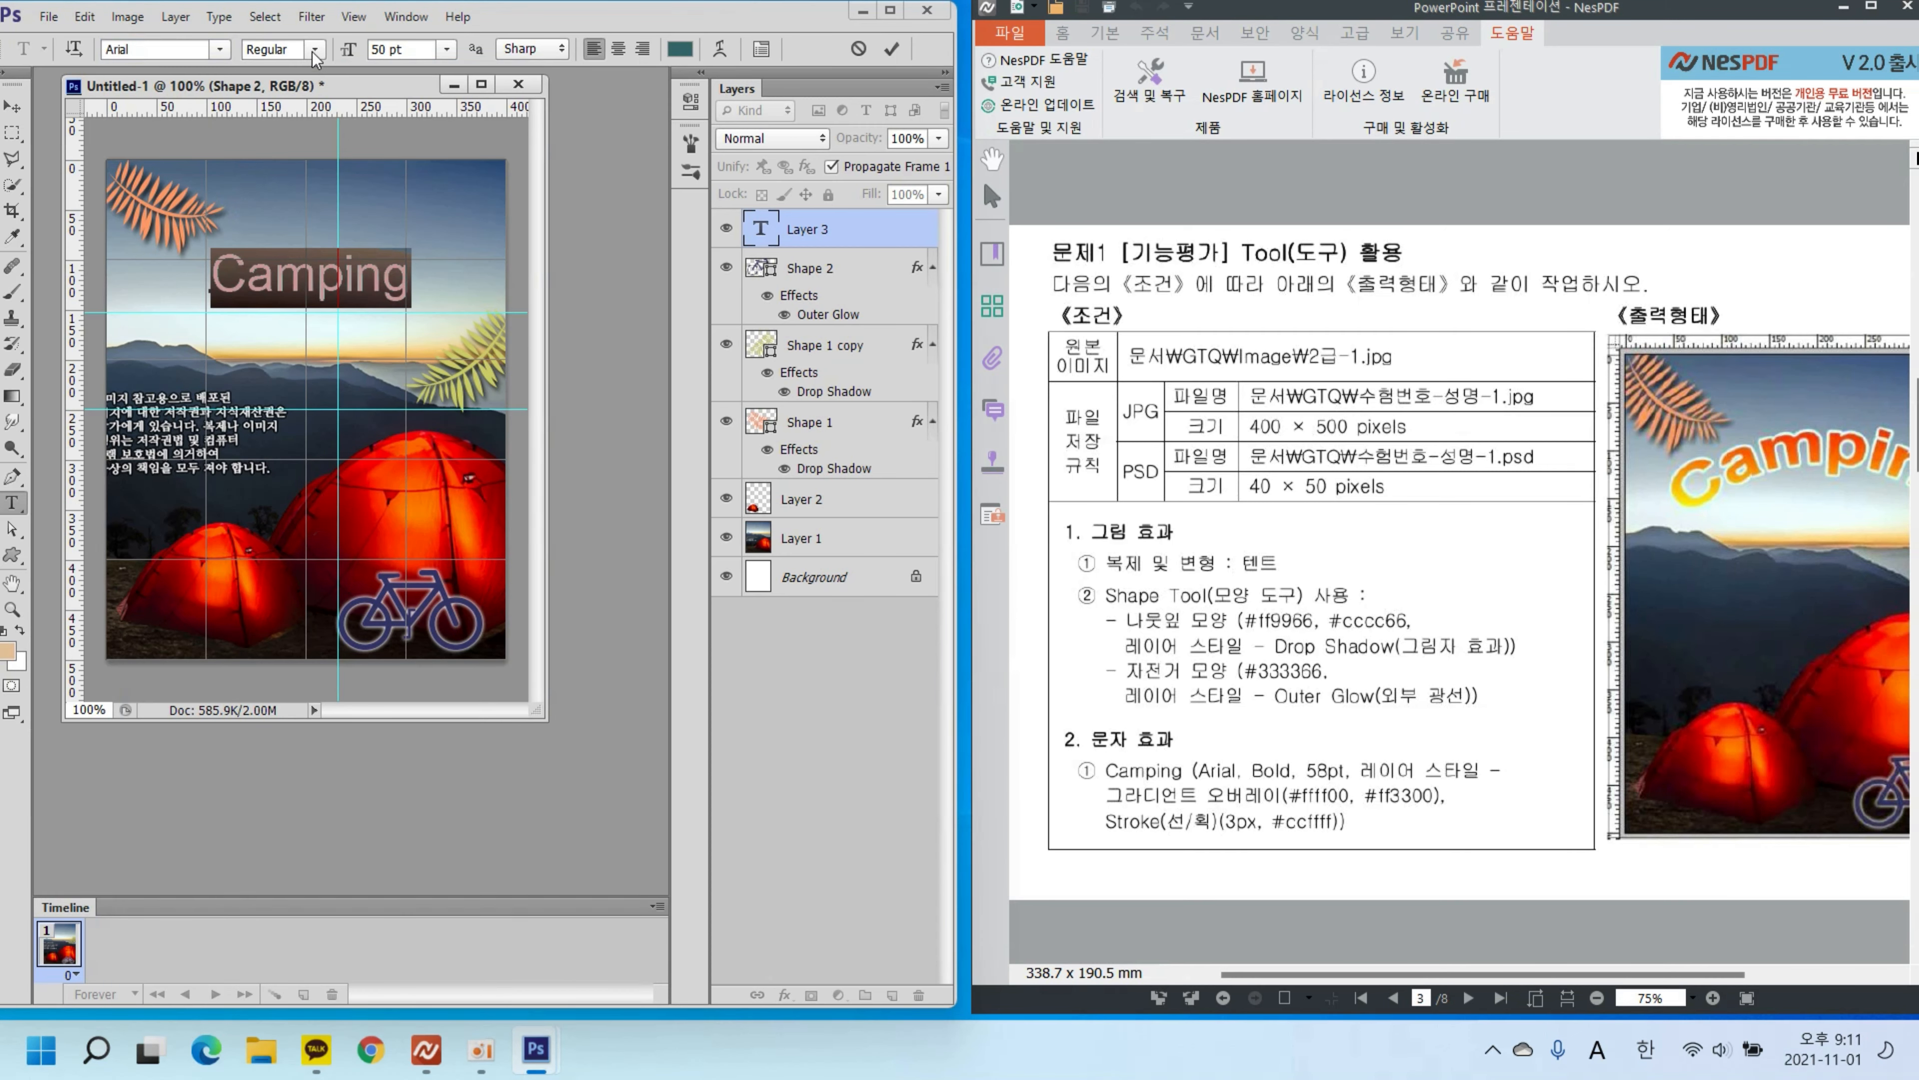
click(313, 52)
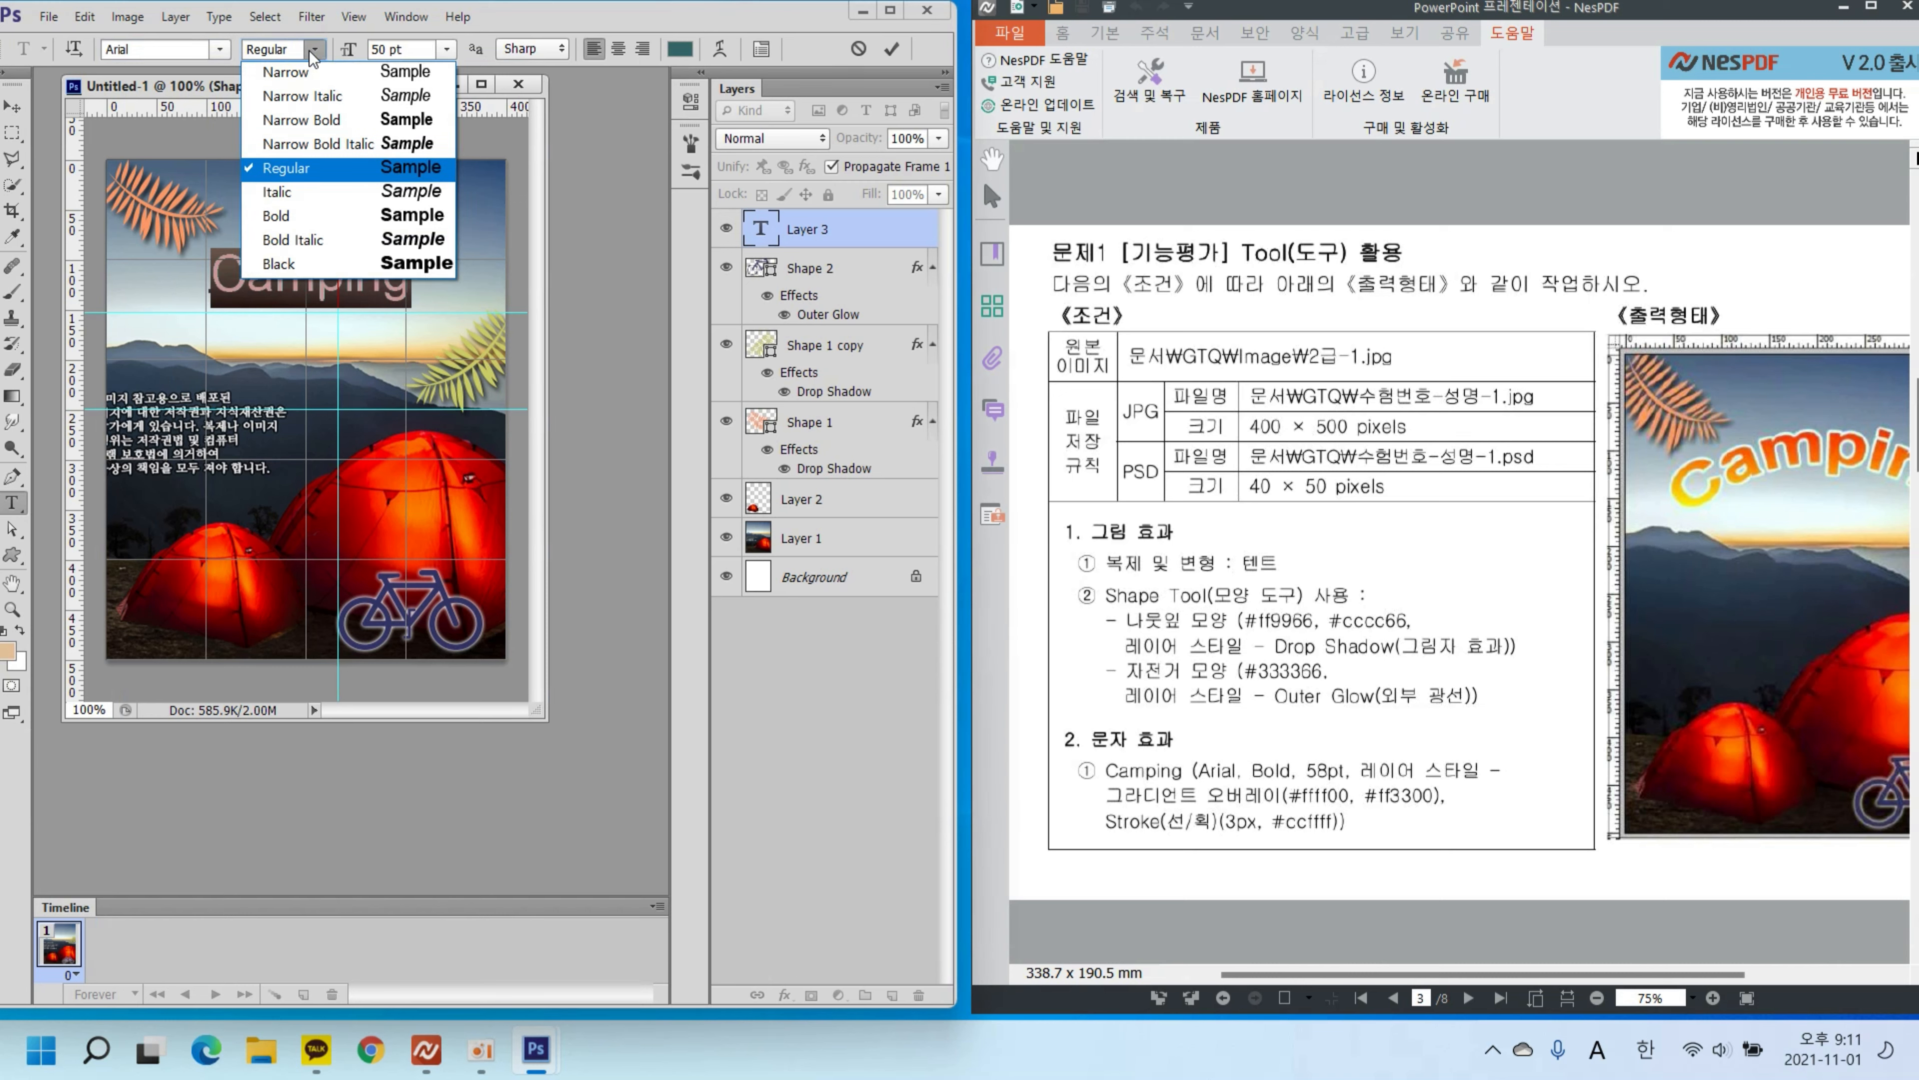
click(313, 217)
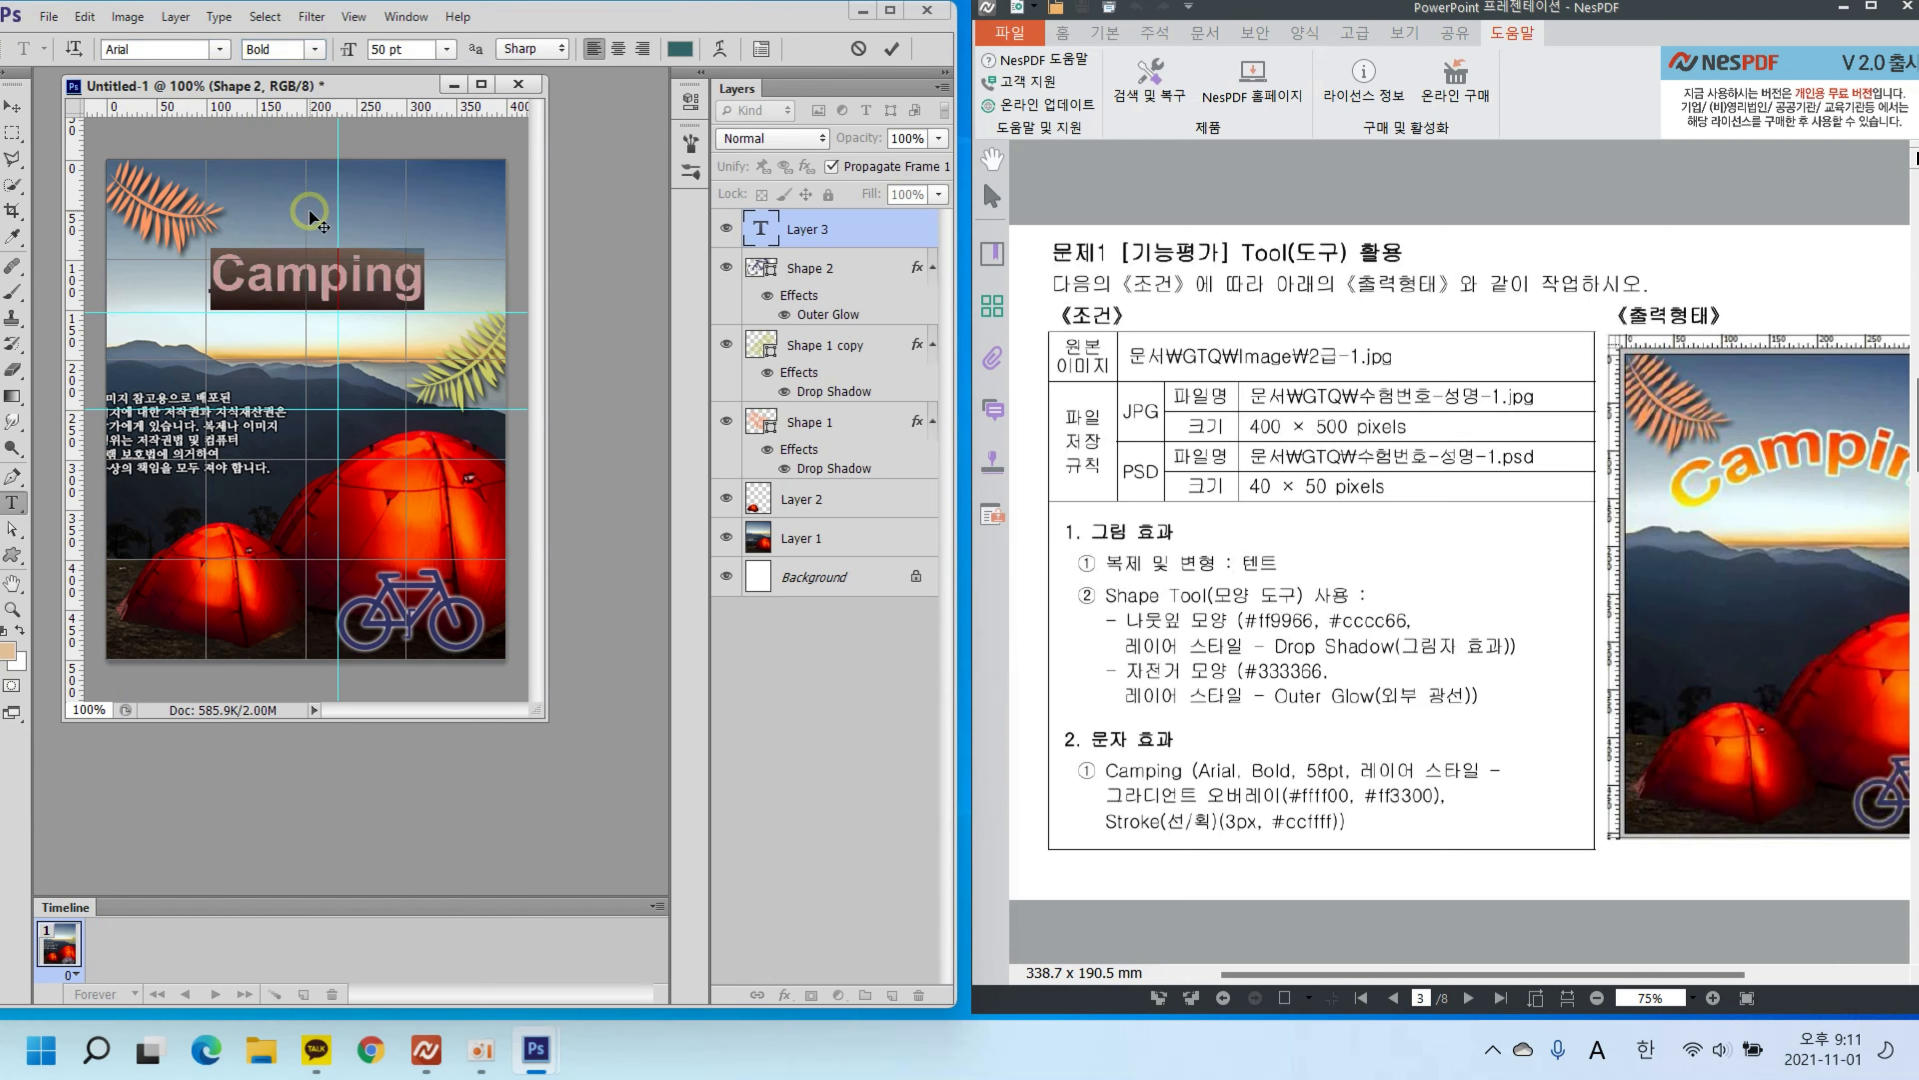
click(363, 47)
text(58)
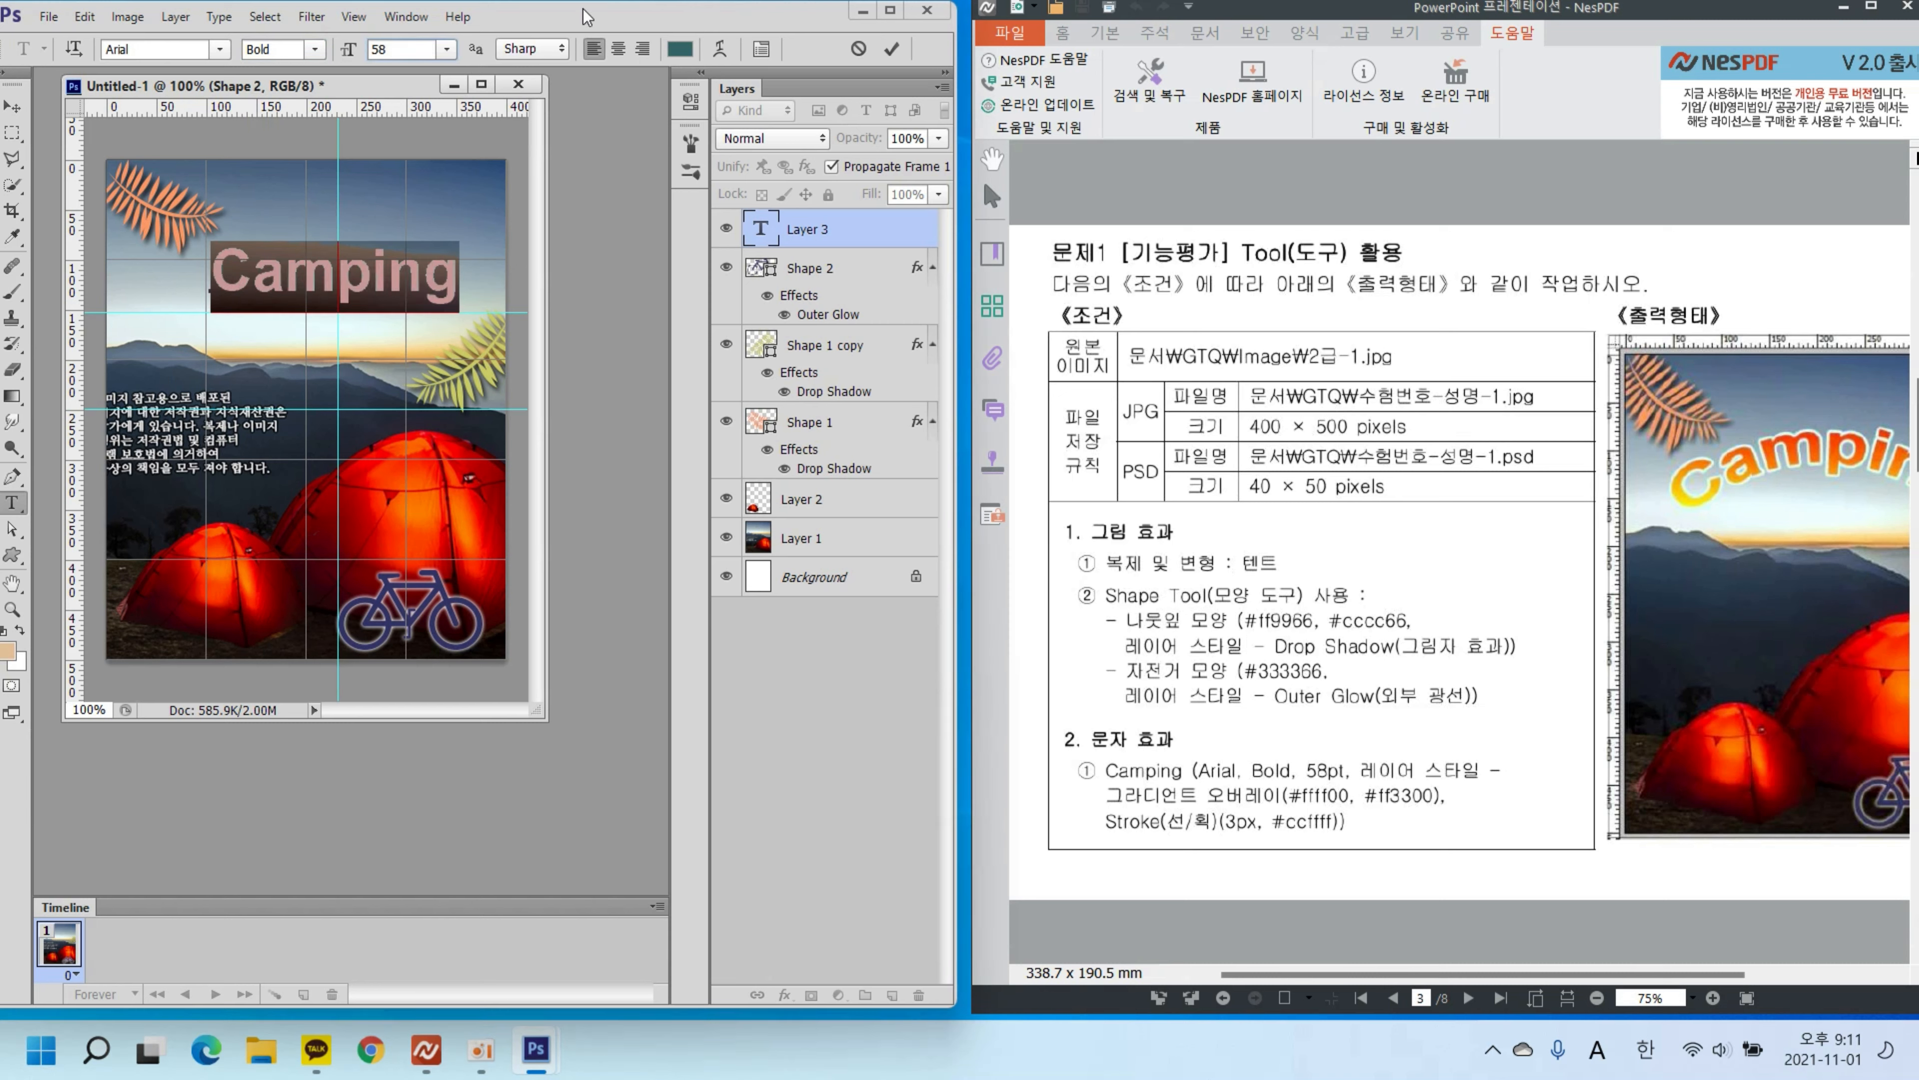
click(9, 106)
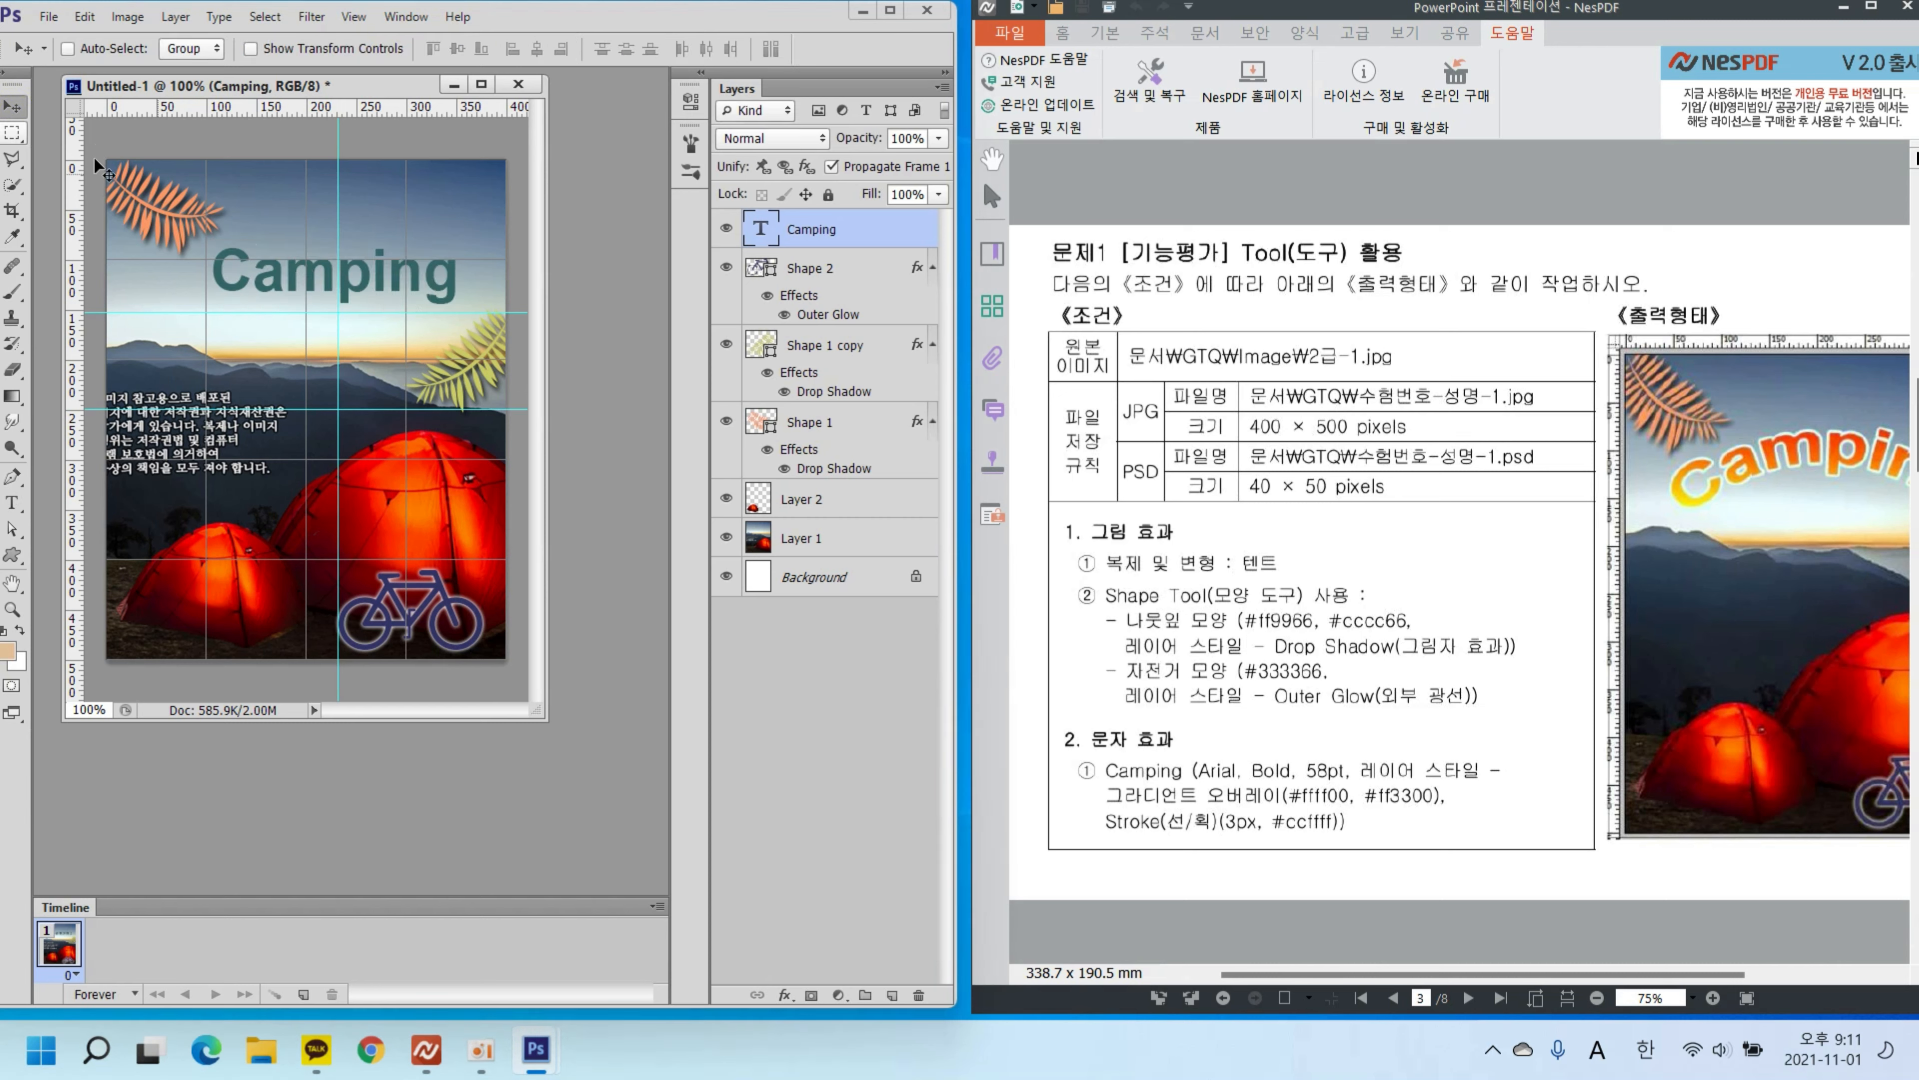
Step: Warp the Camping title with a horizontal Arc style at +50% bend, matching the arched title in the reference poster
click(1492, 9)
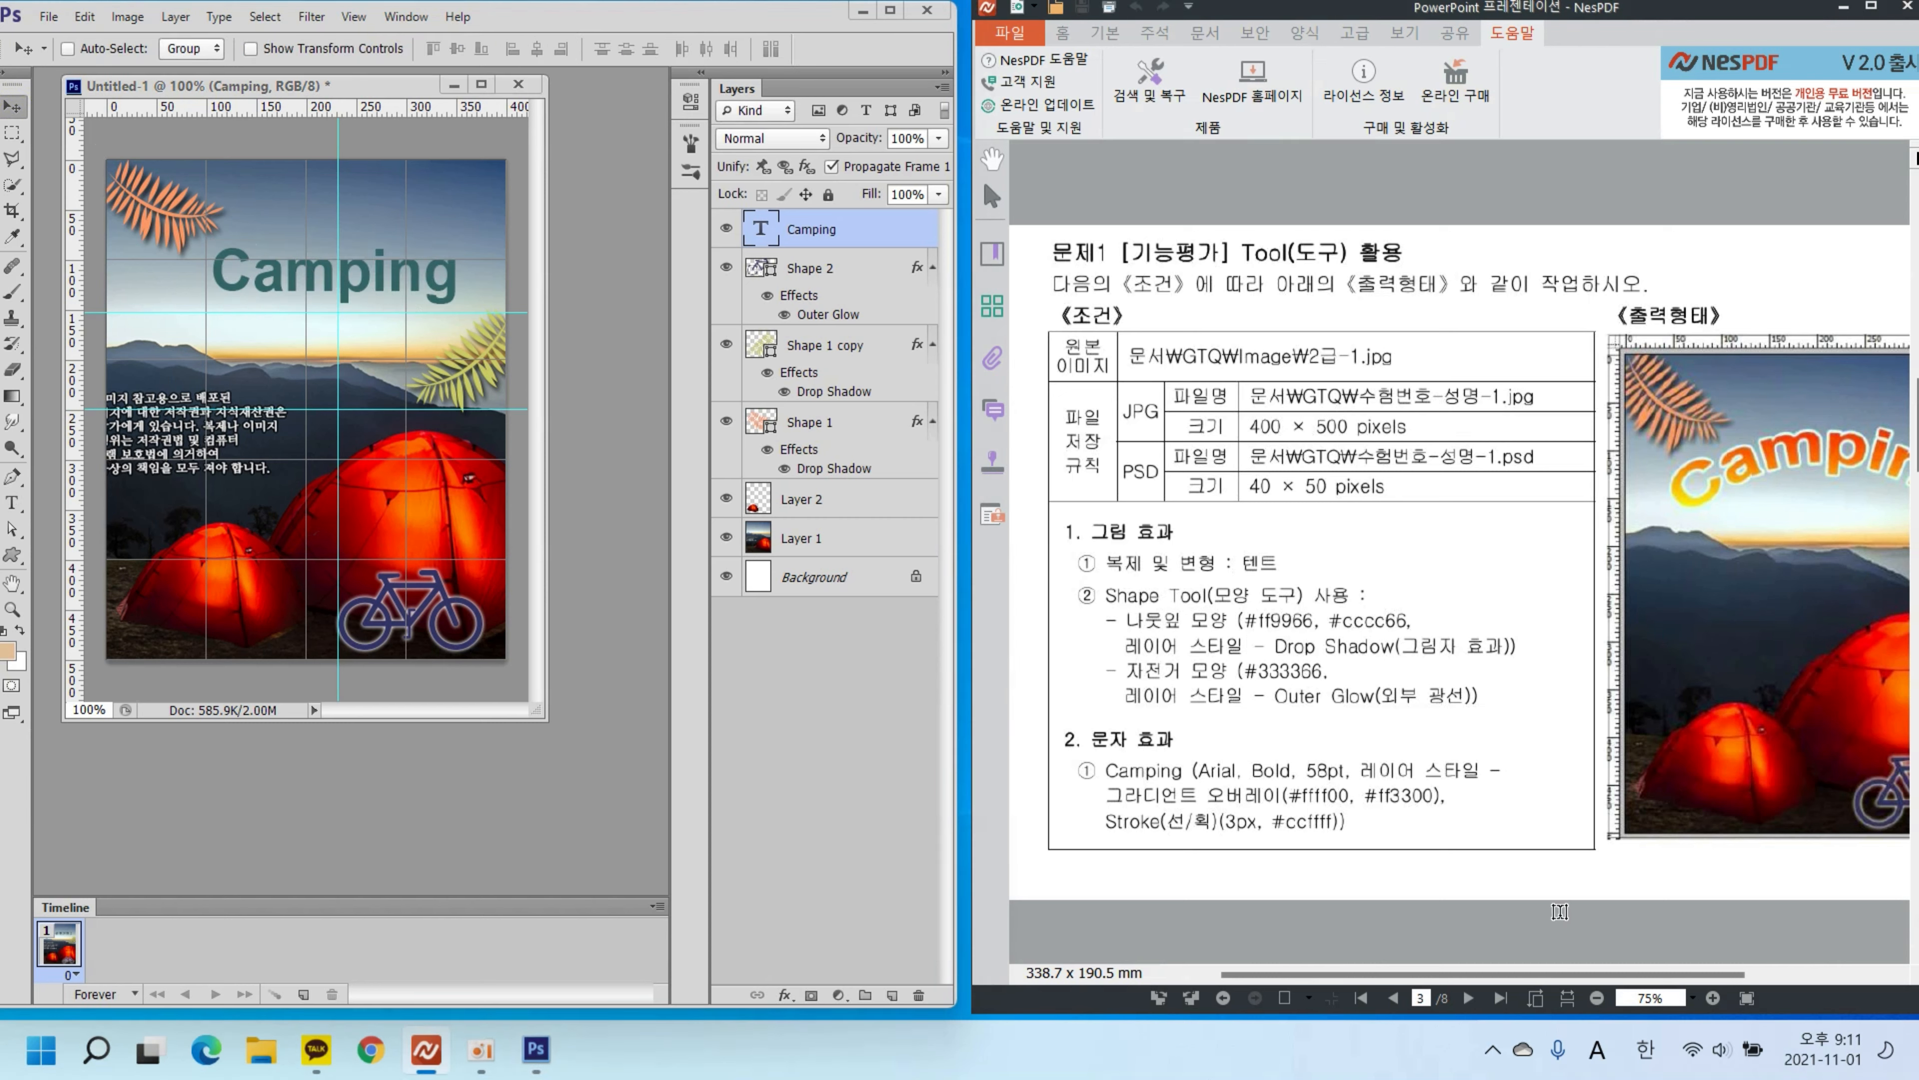
drag(1548, 981, 1608, 980)
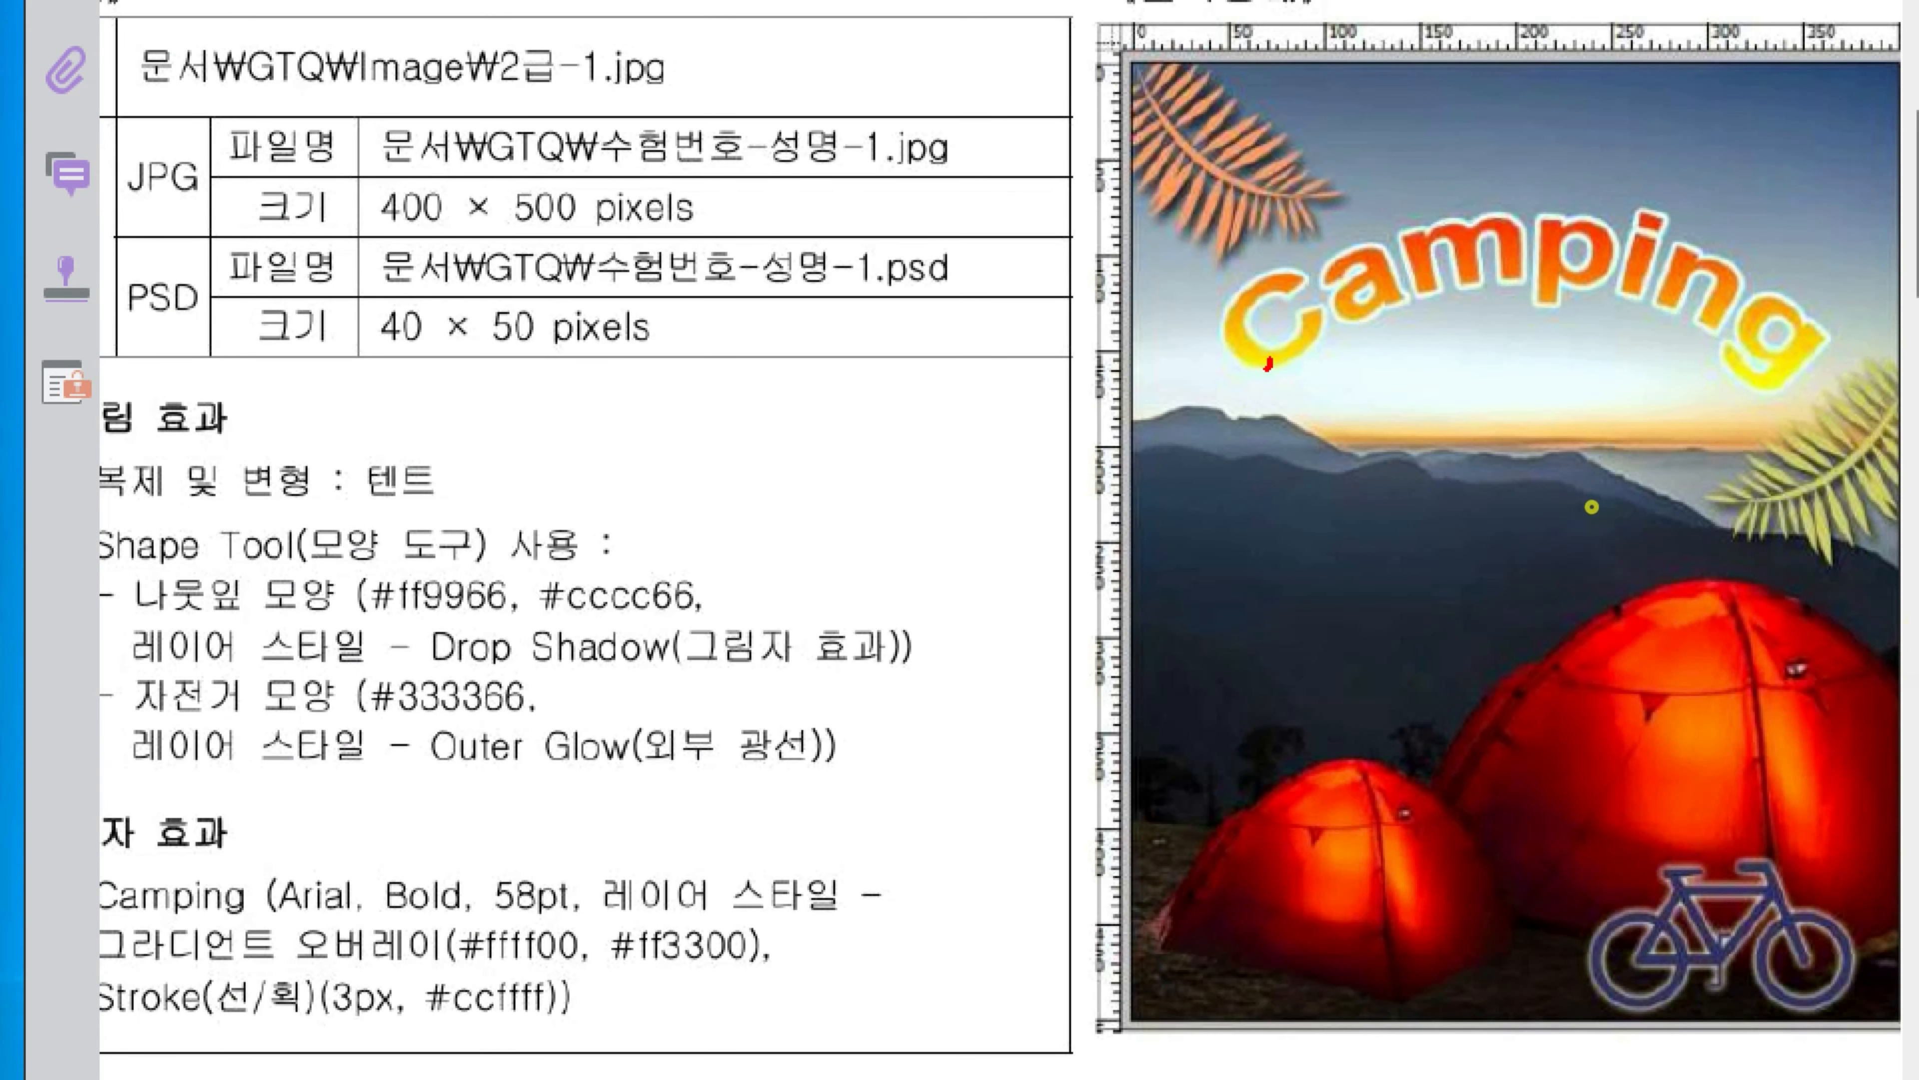
drag(1568, 290, 1918, 268)
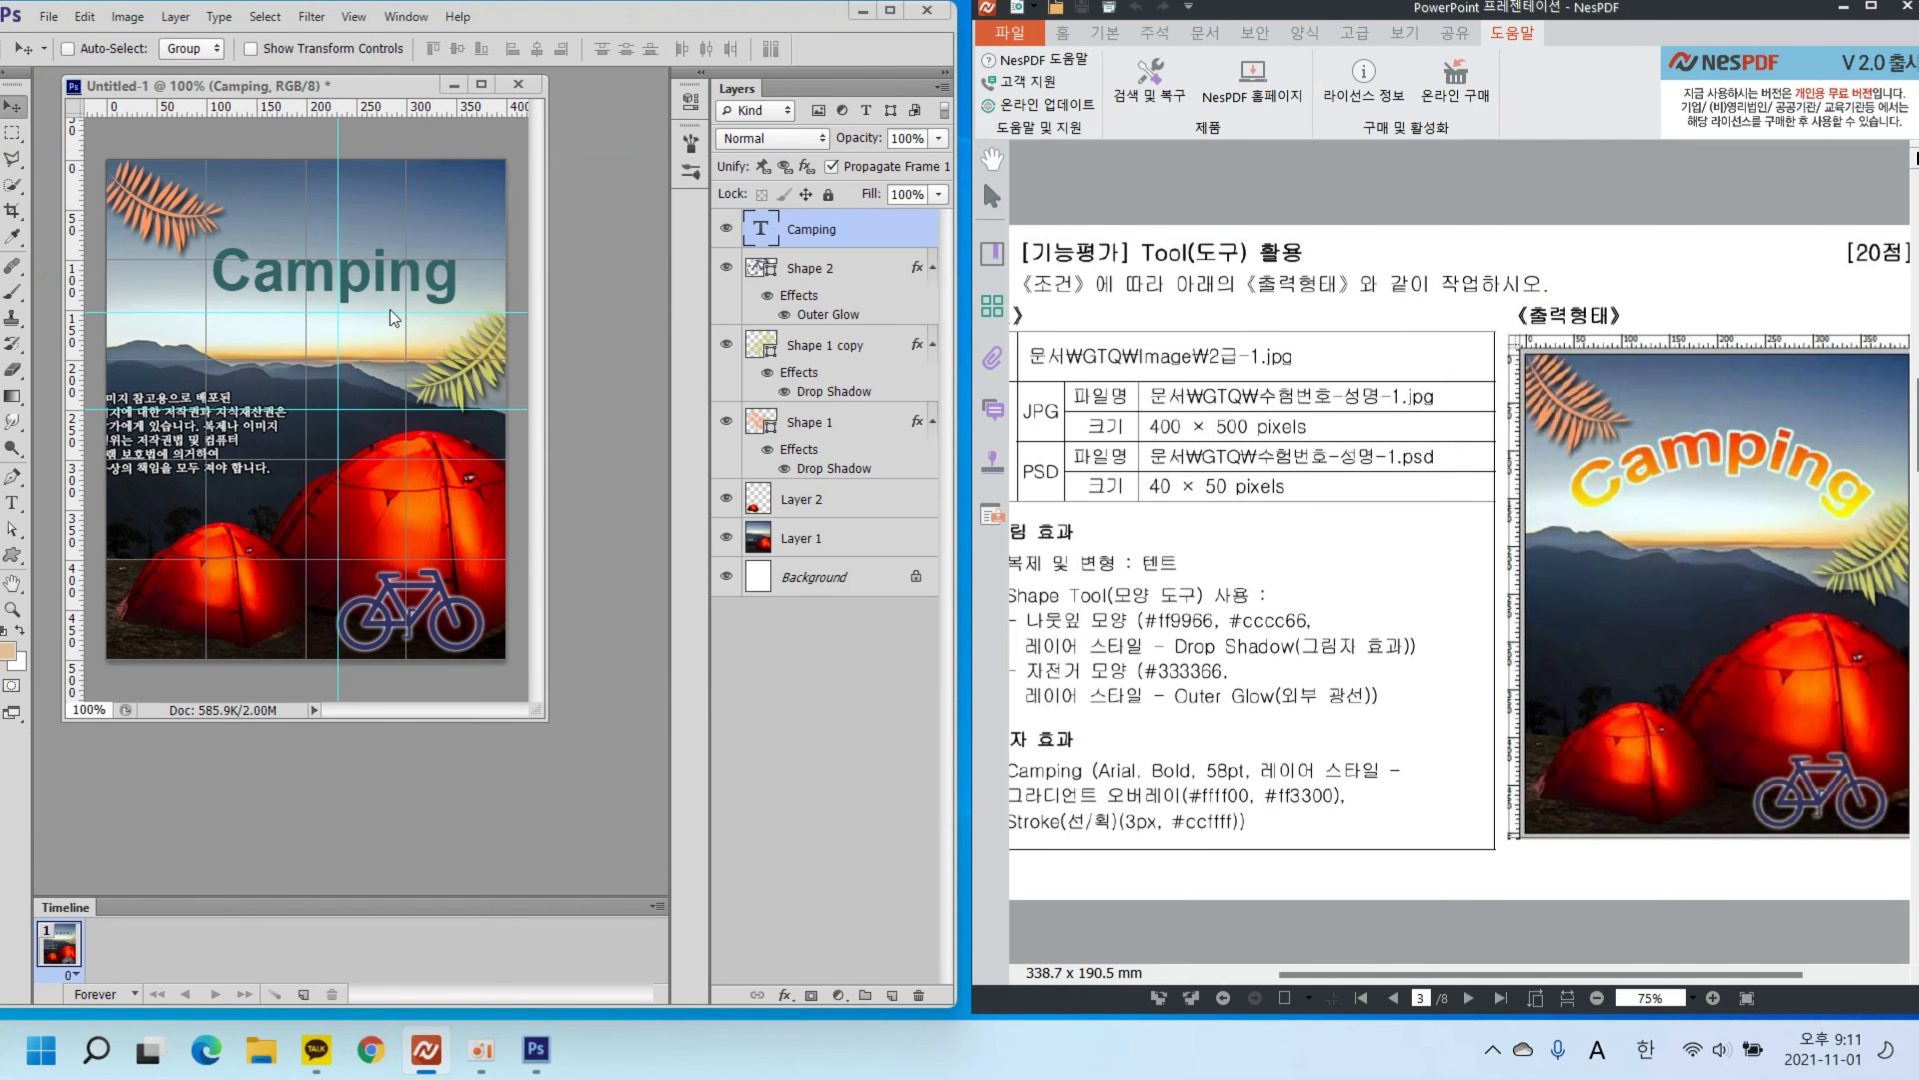
click(14, 505)
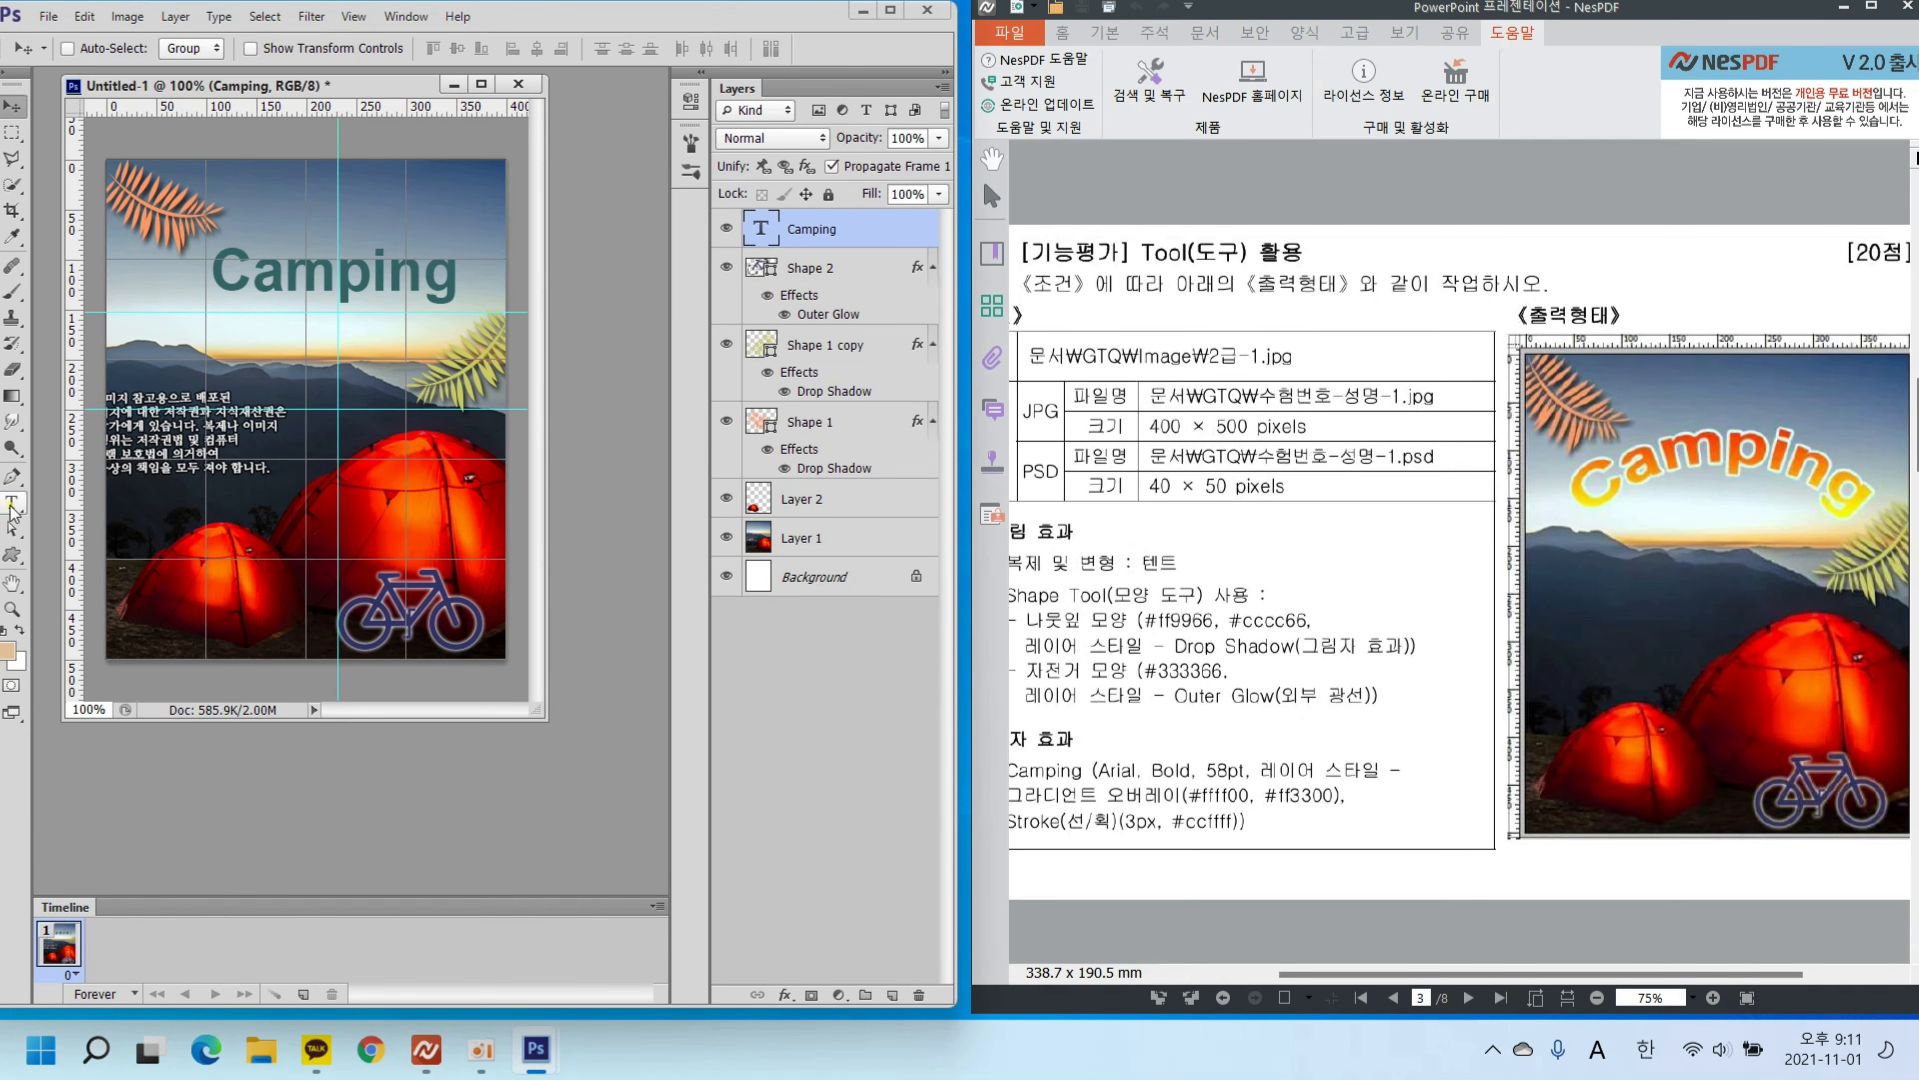
click(13, 507)
click(477, 271)
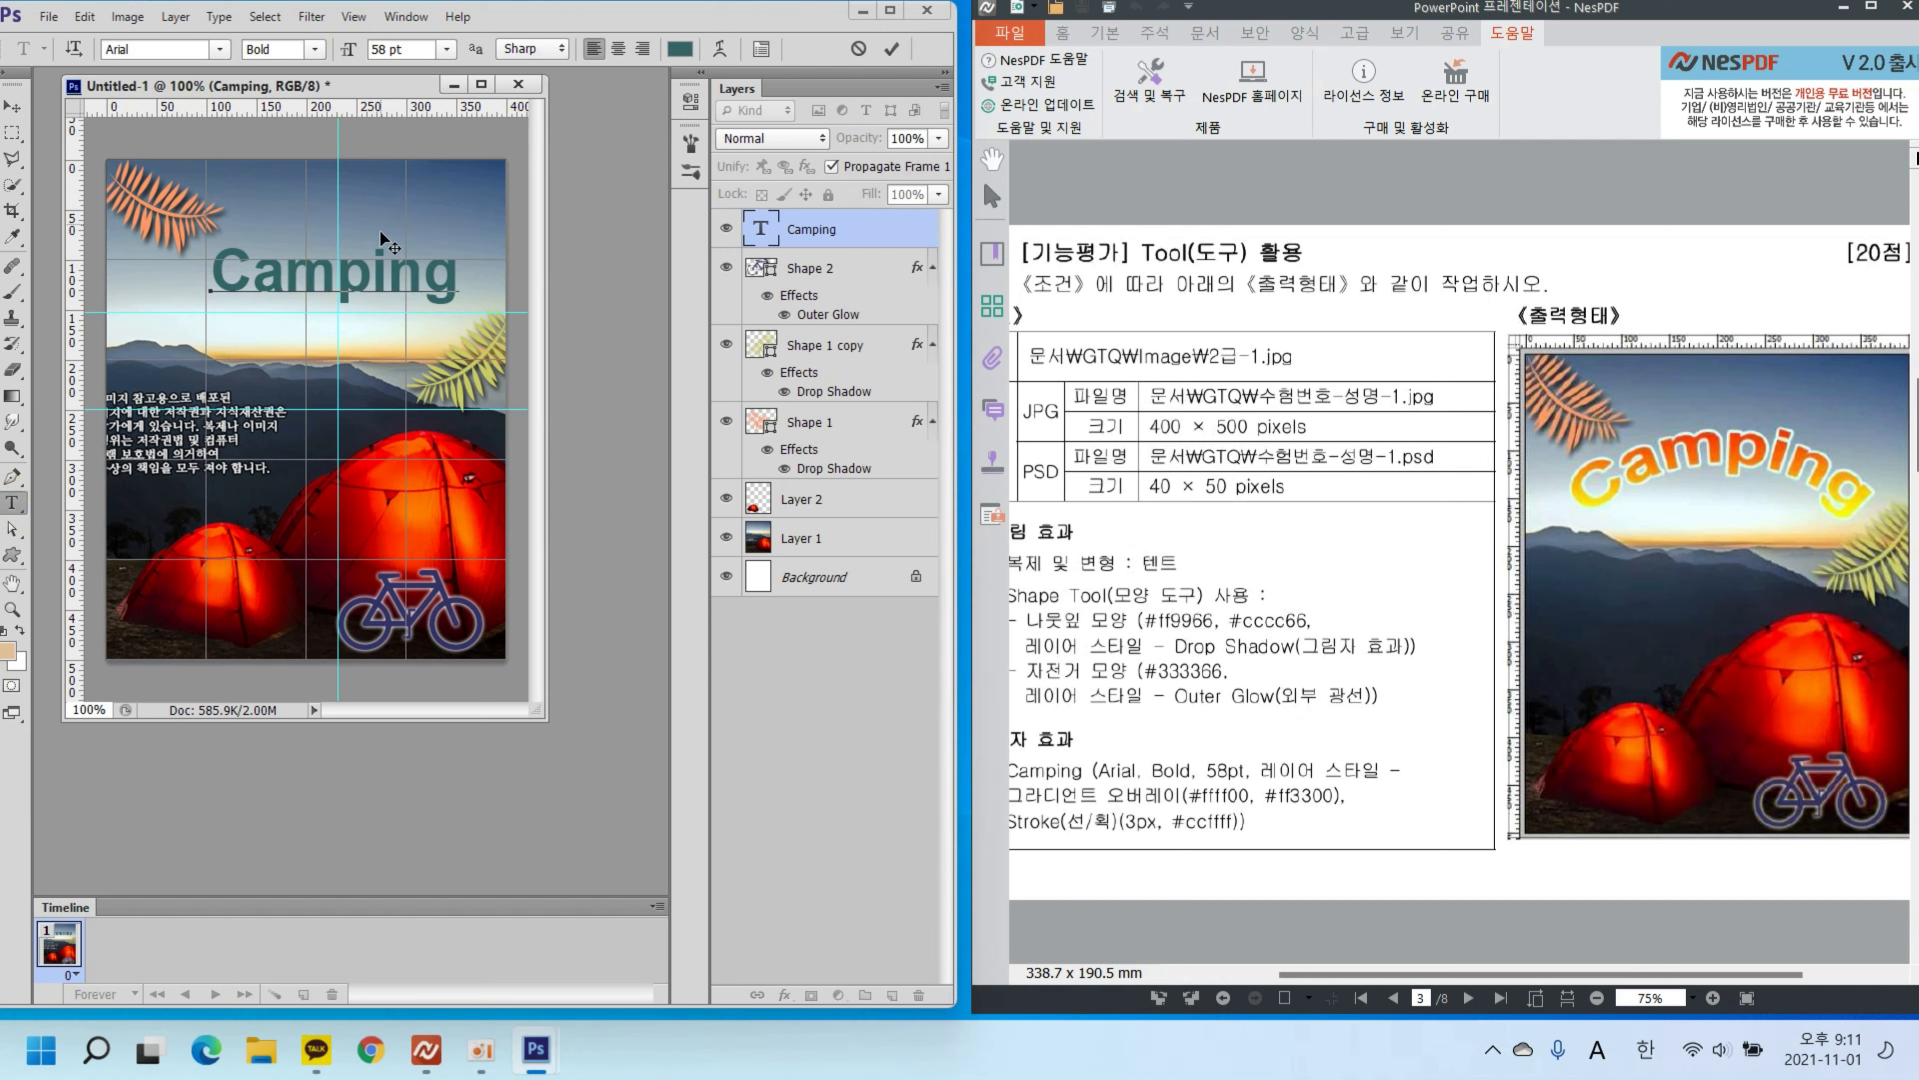
click(720, 51)
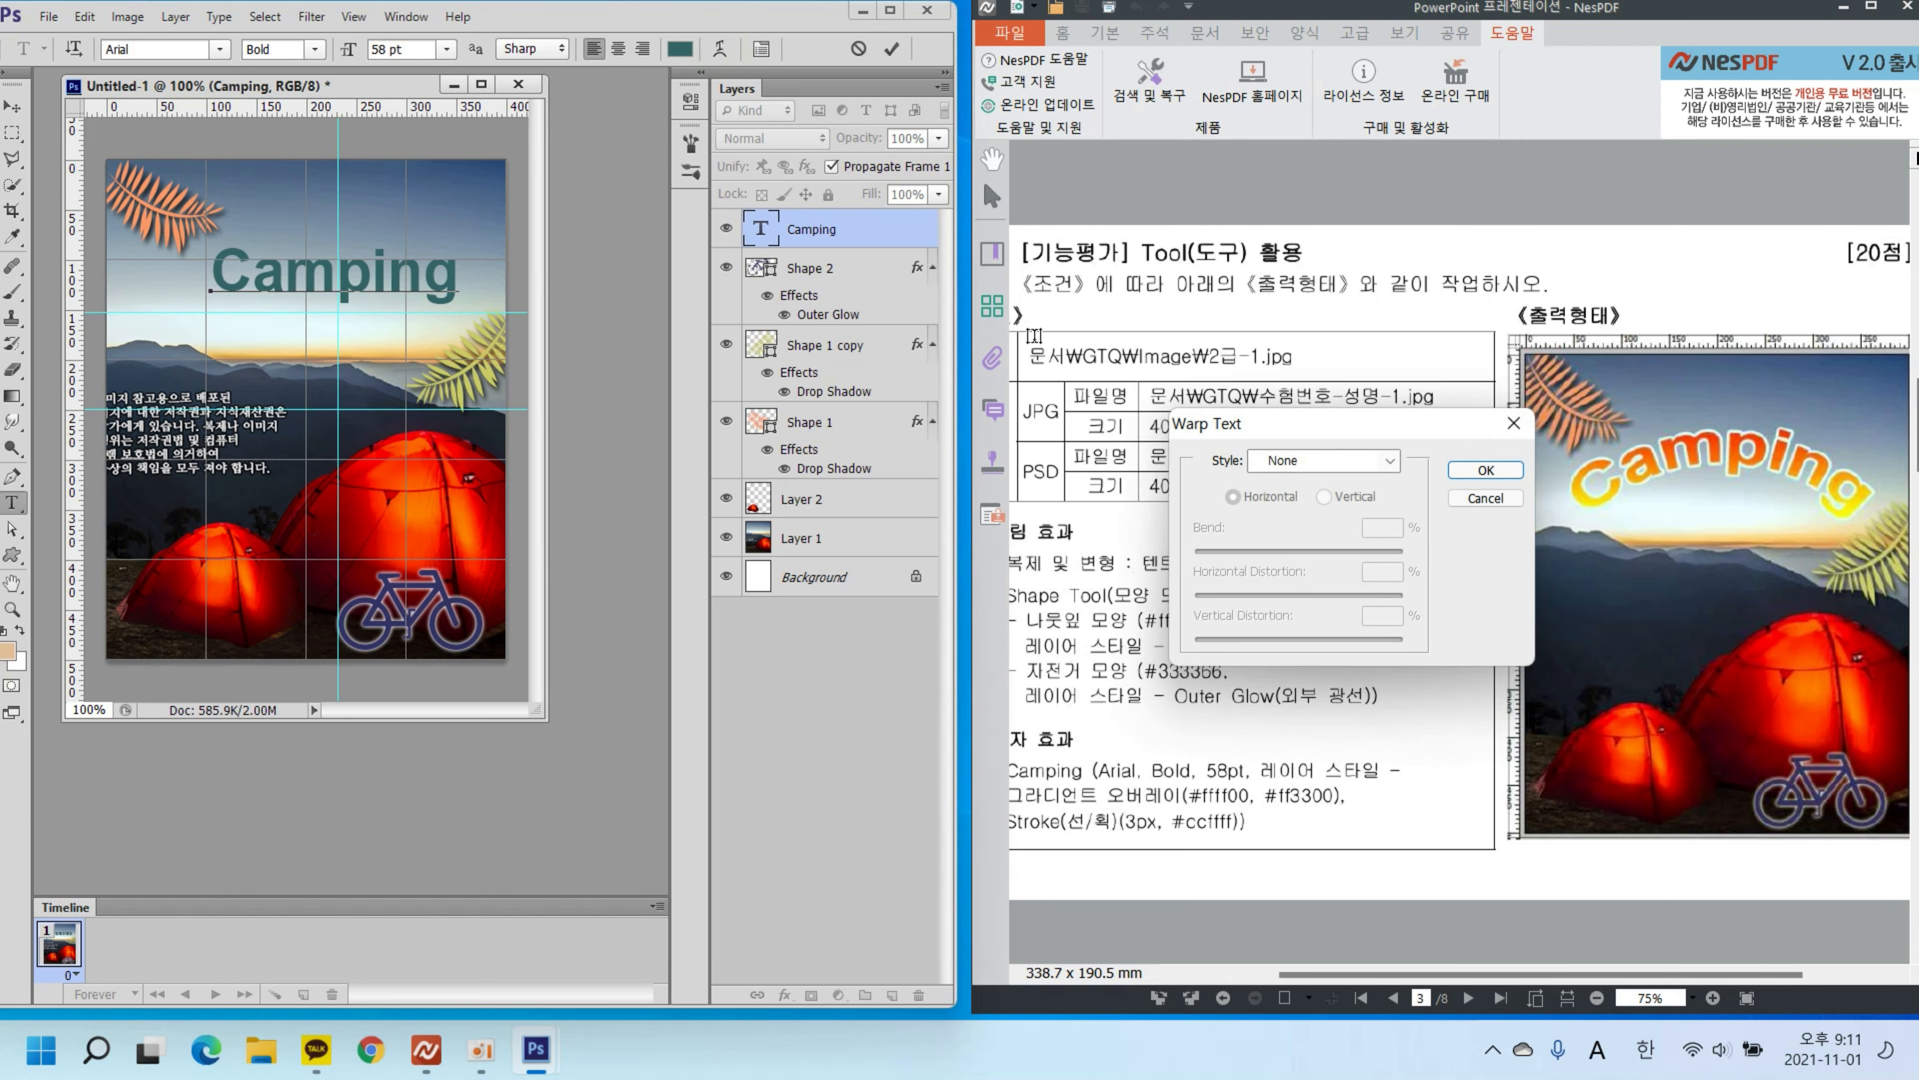
click(1297, 462)
click(1303, 519)
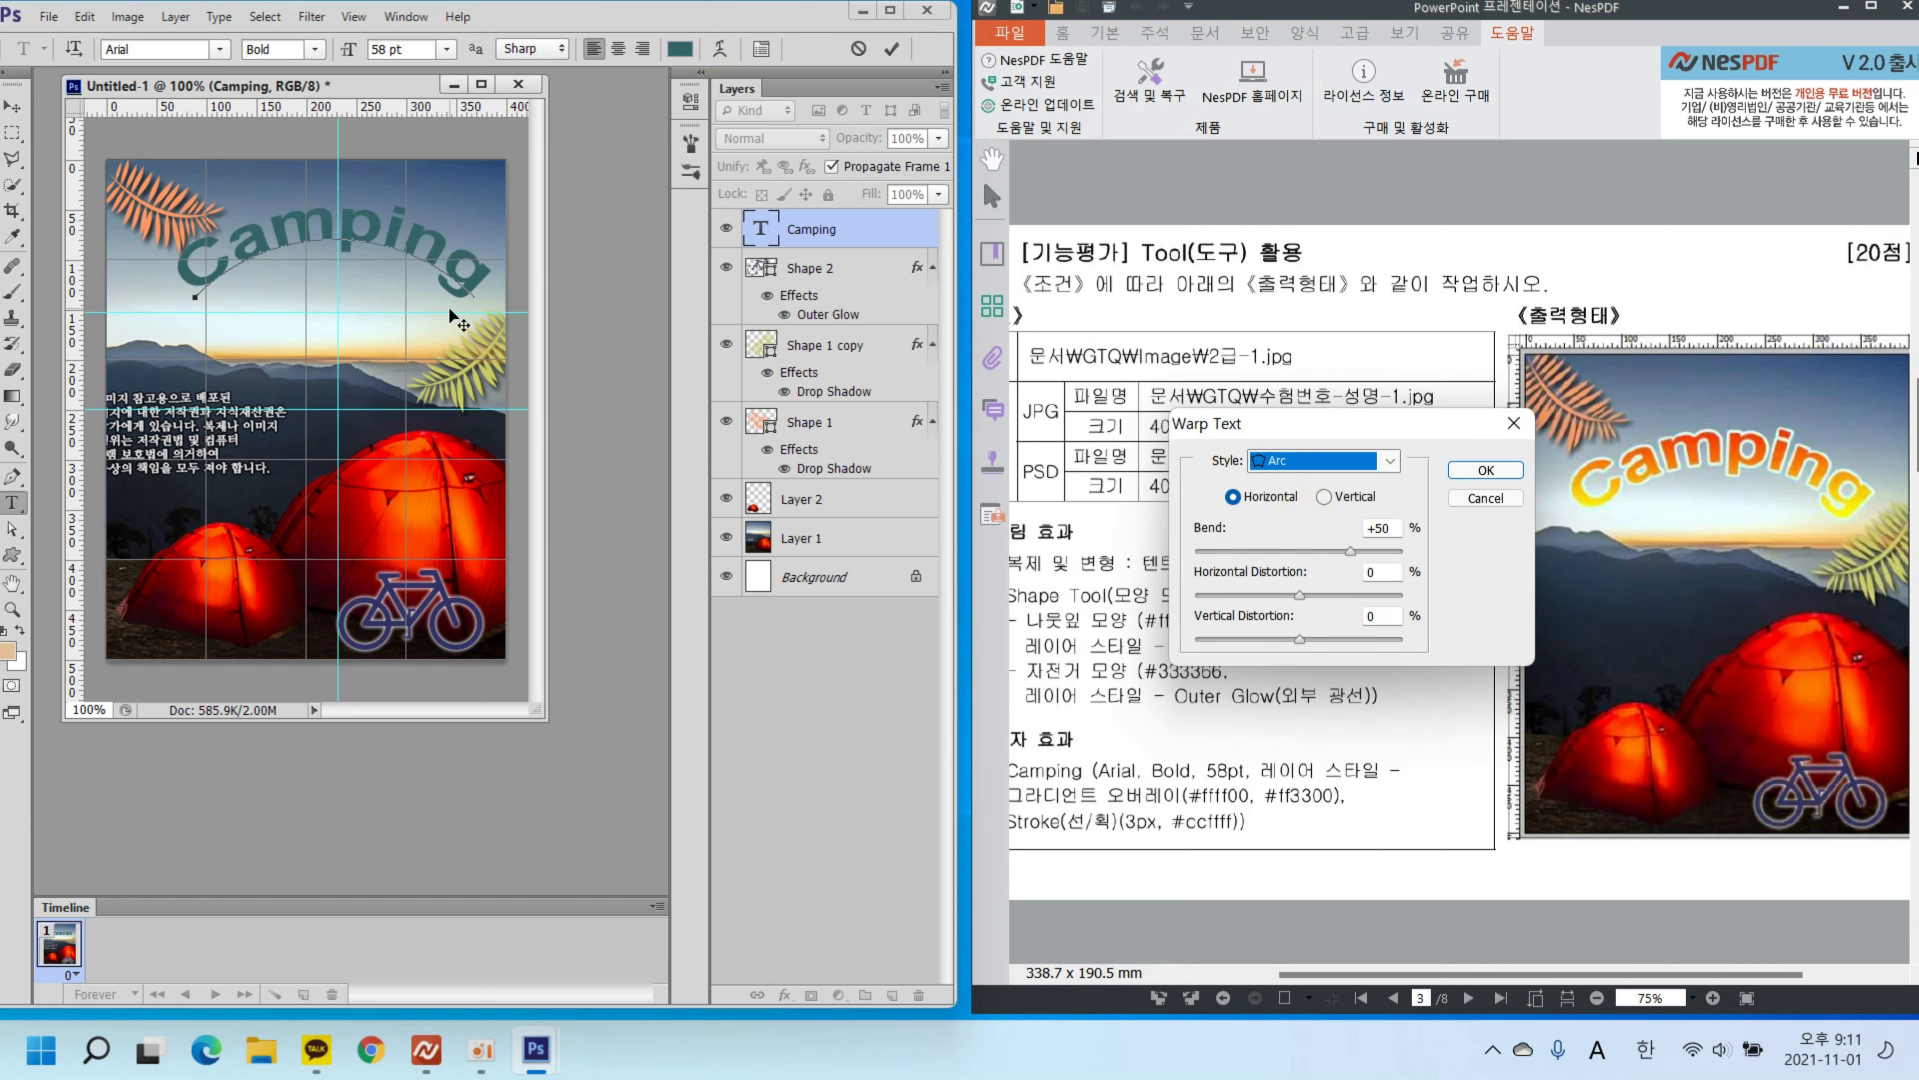
Step: Move the arched title down and to the left to match its position in the reference, and accept the warp
drag(308, 282, 286, 307)
drag(286, 307, 281, 309)
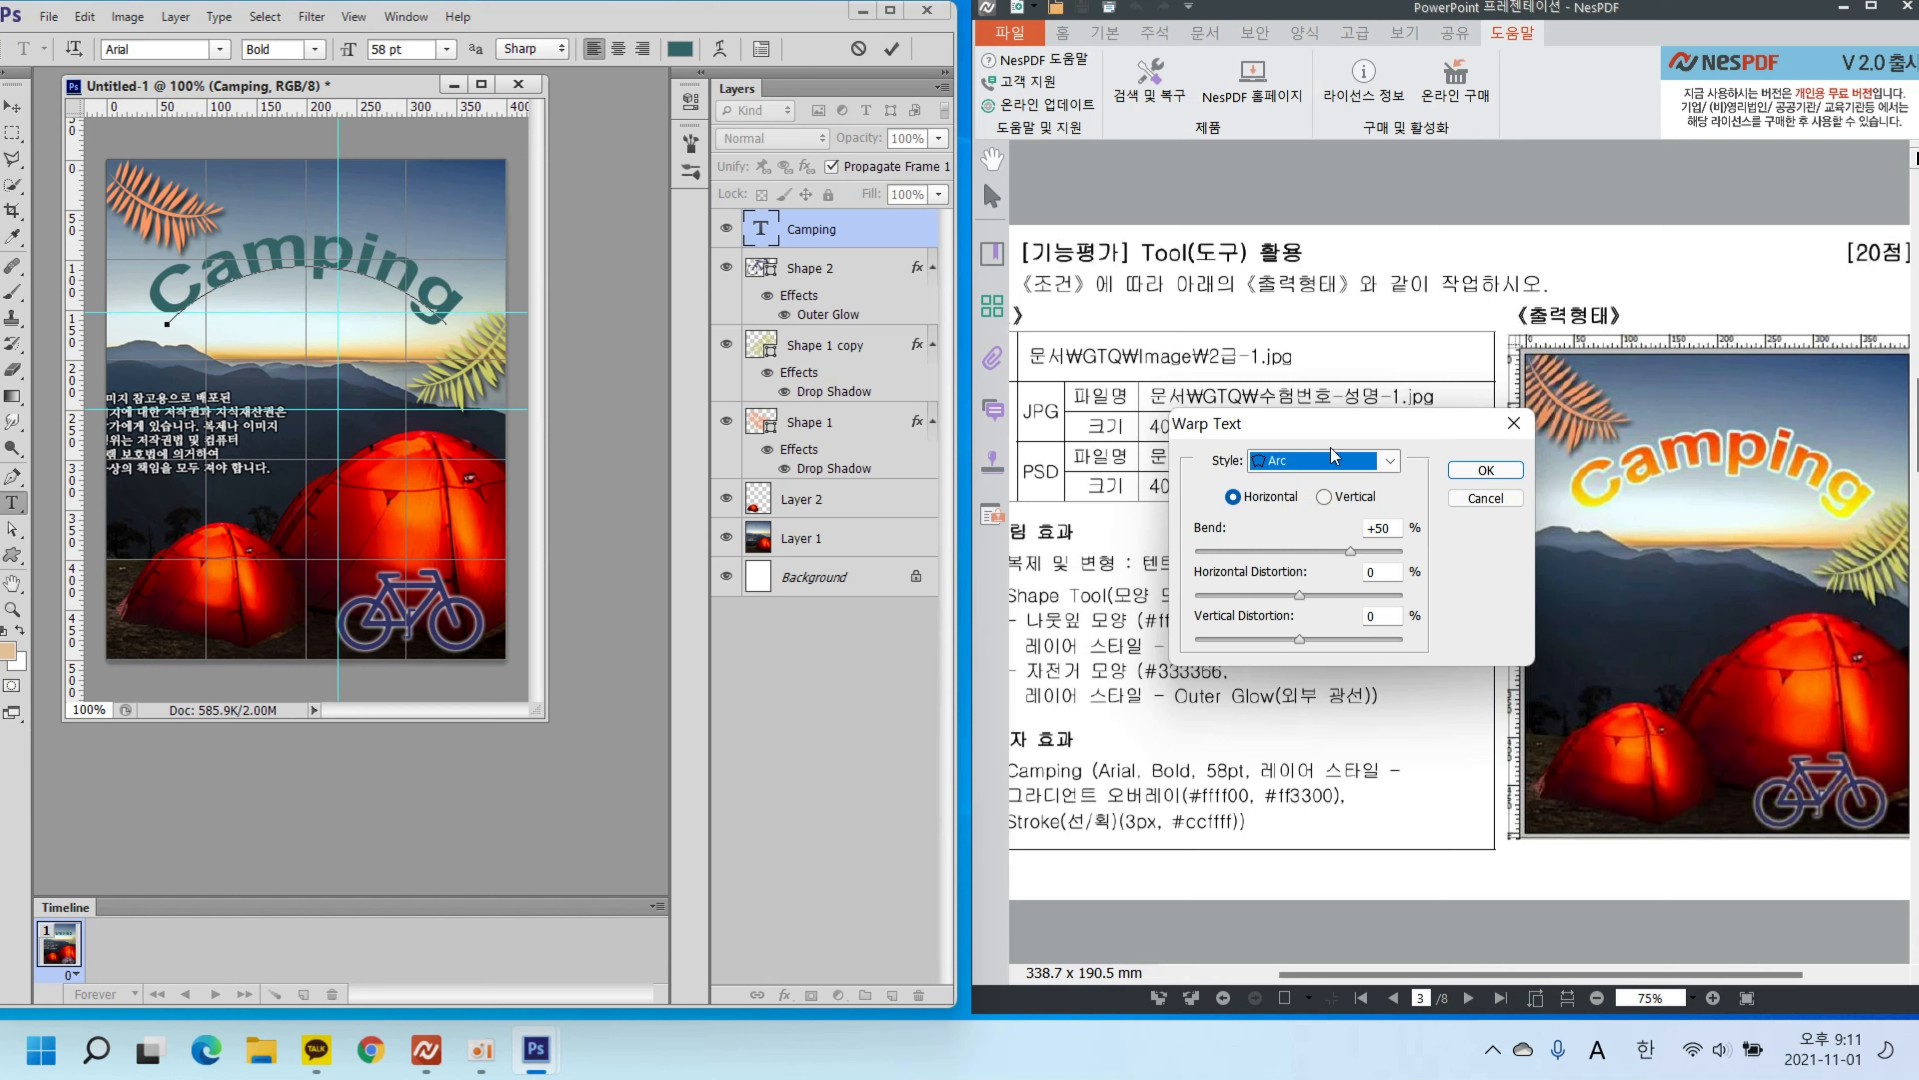
click(1485, 470)
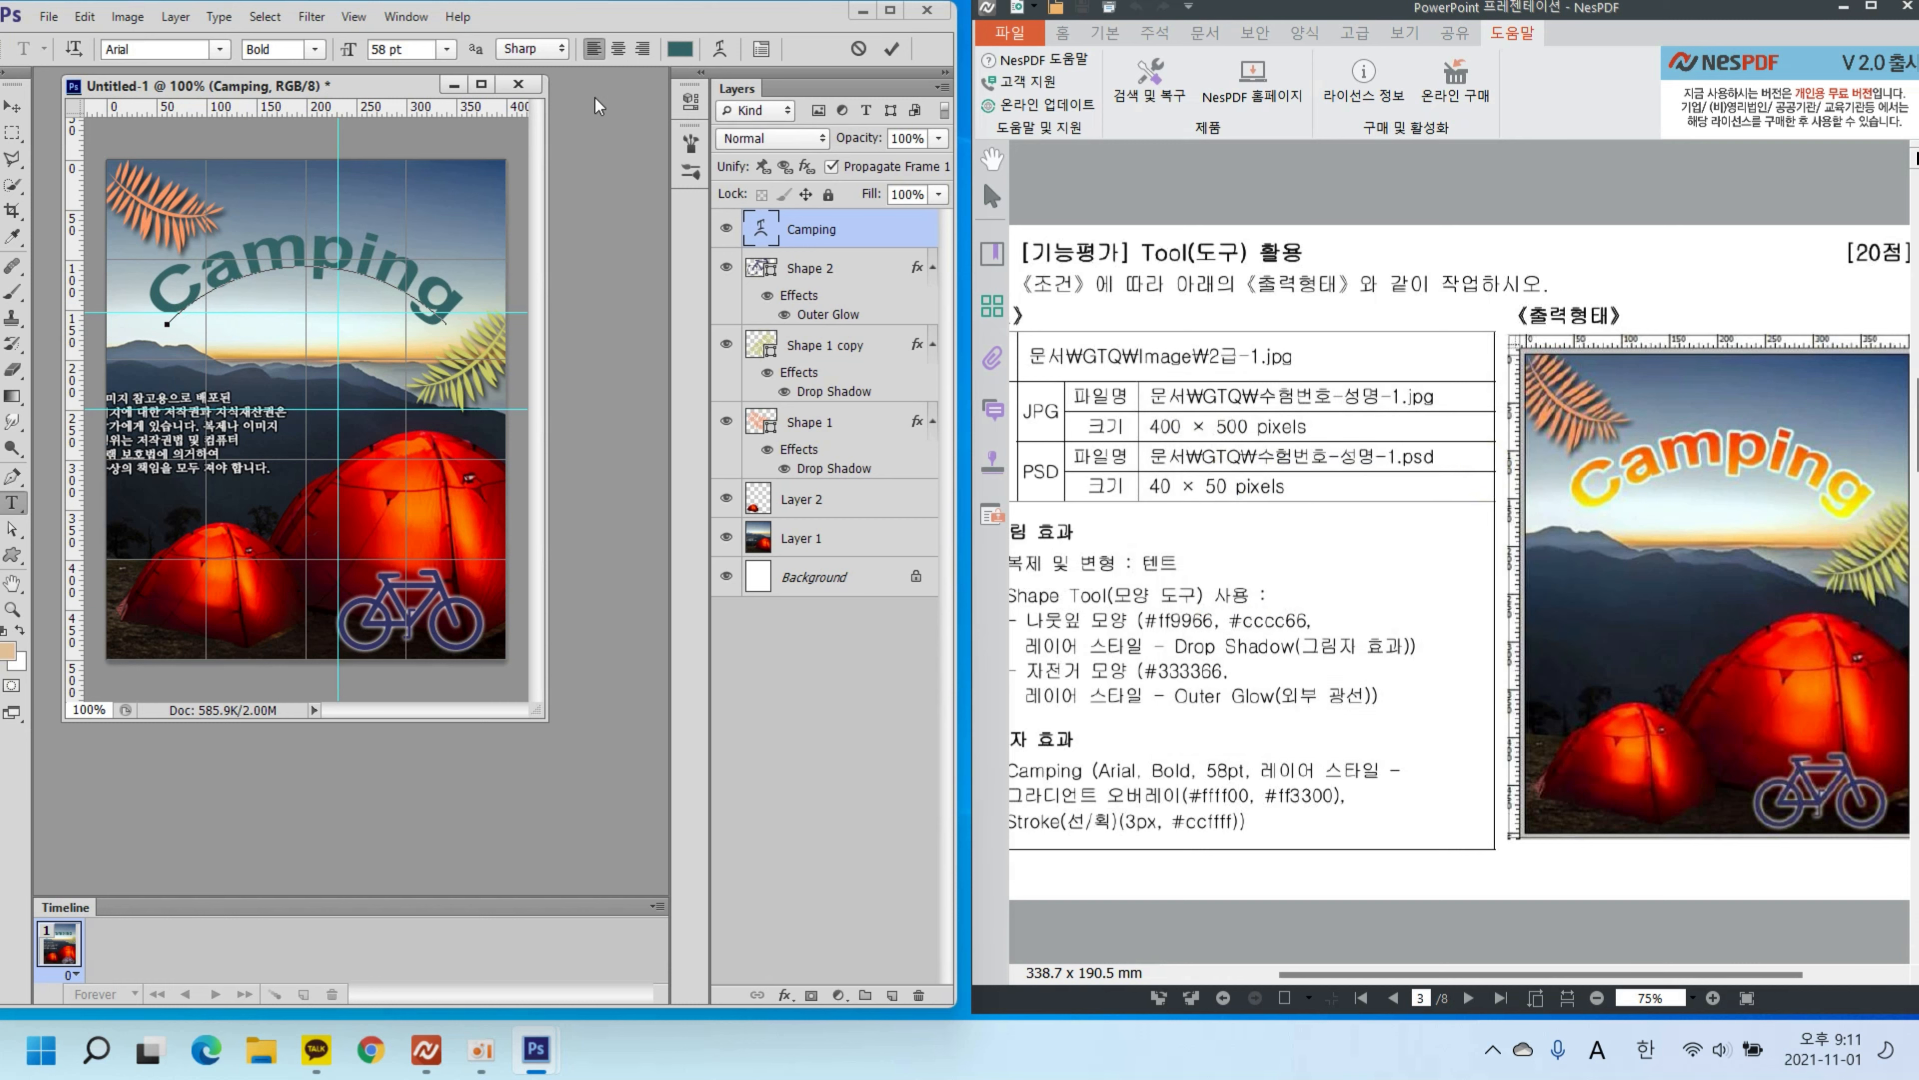
Step: Add a Gradient Overlay style to the Camping title and set the gradient's starting color stop to #ffff00
click(785, 995)
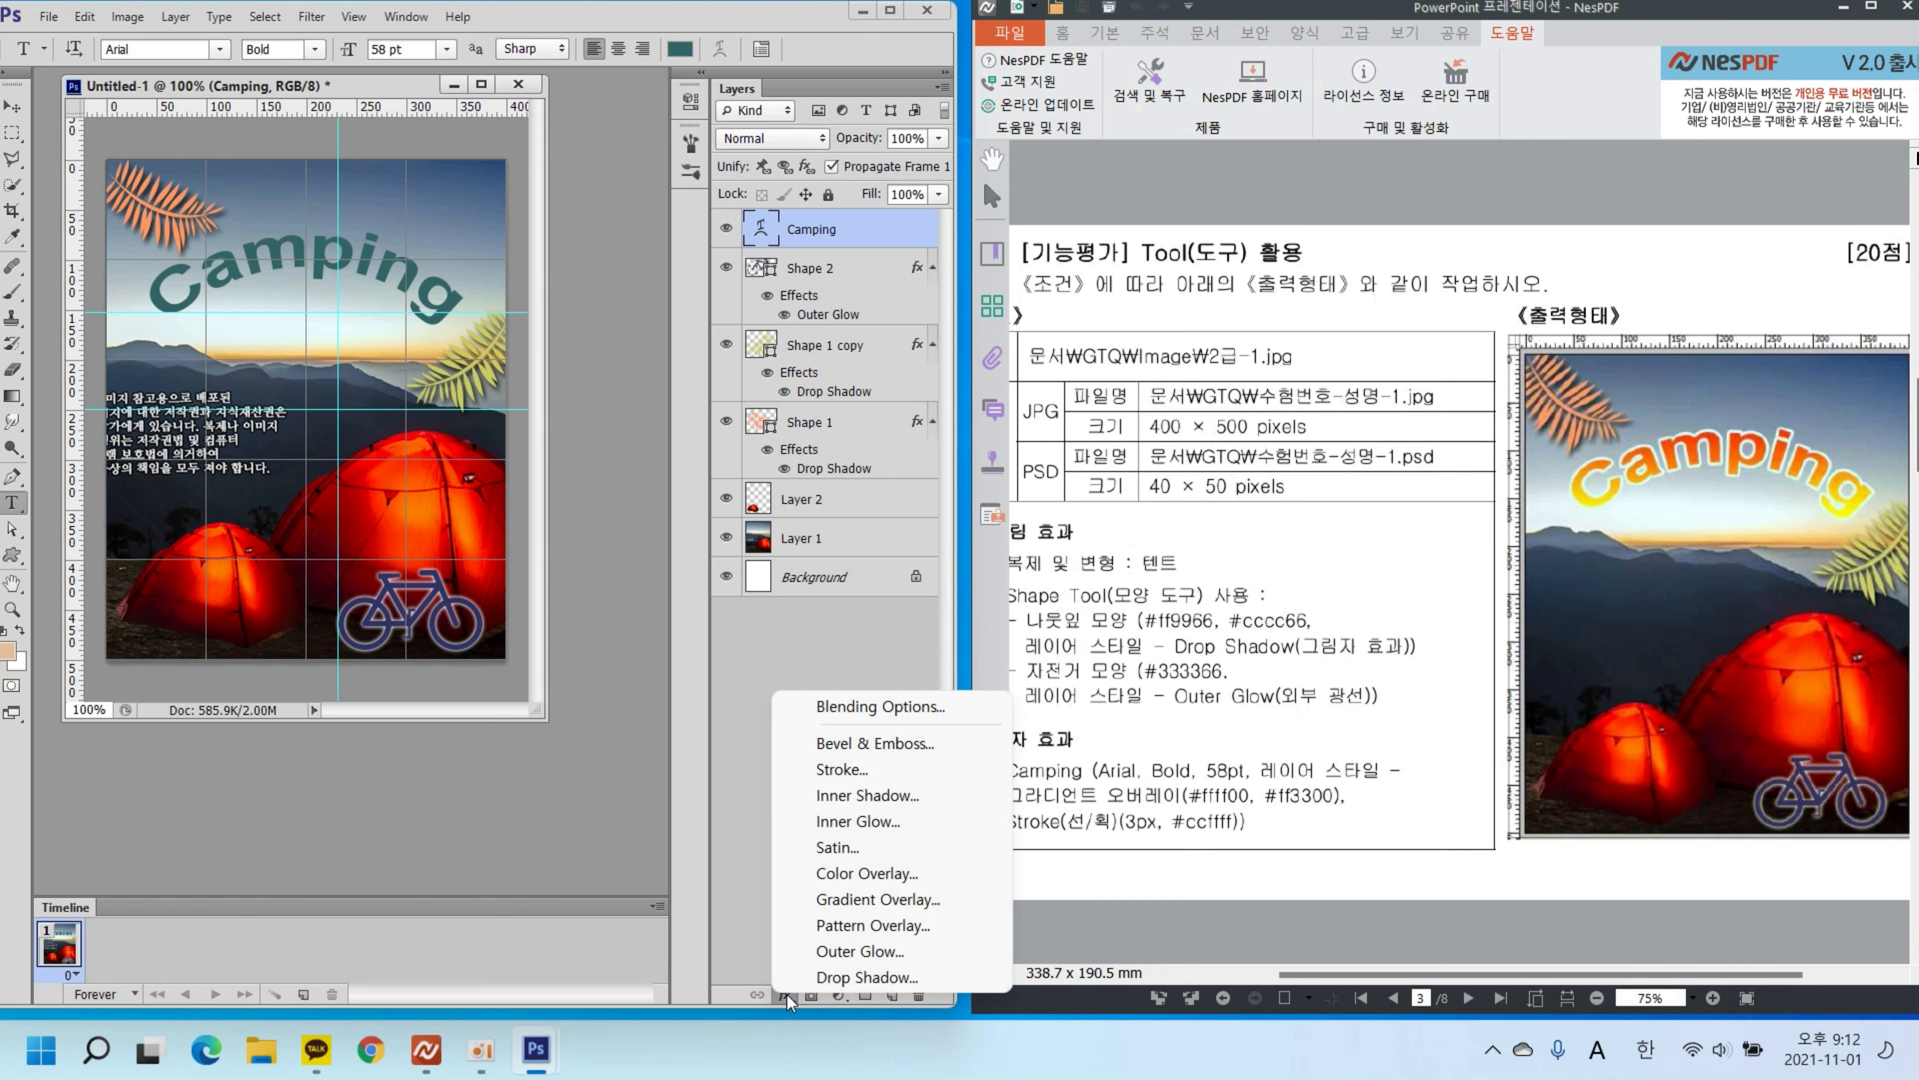
click(860, 900)
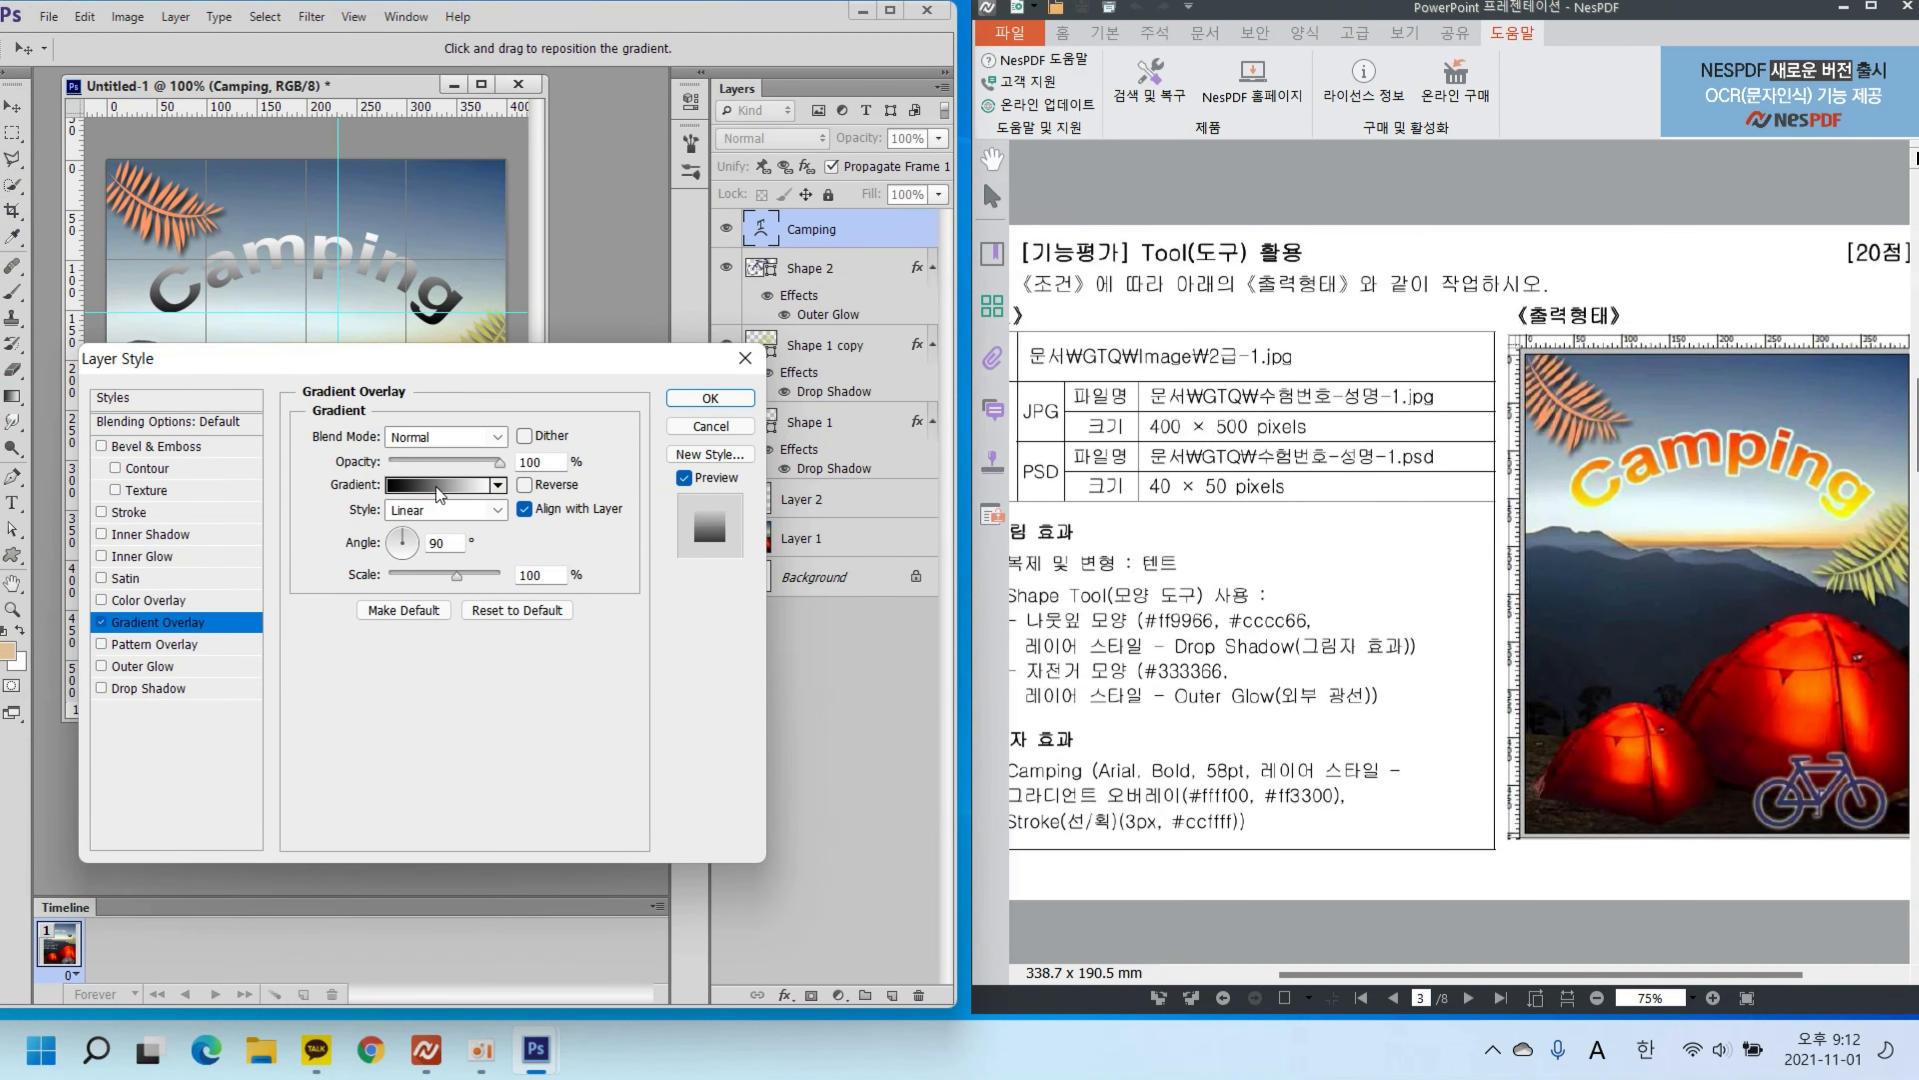
click(419, 489)
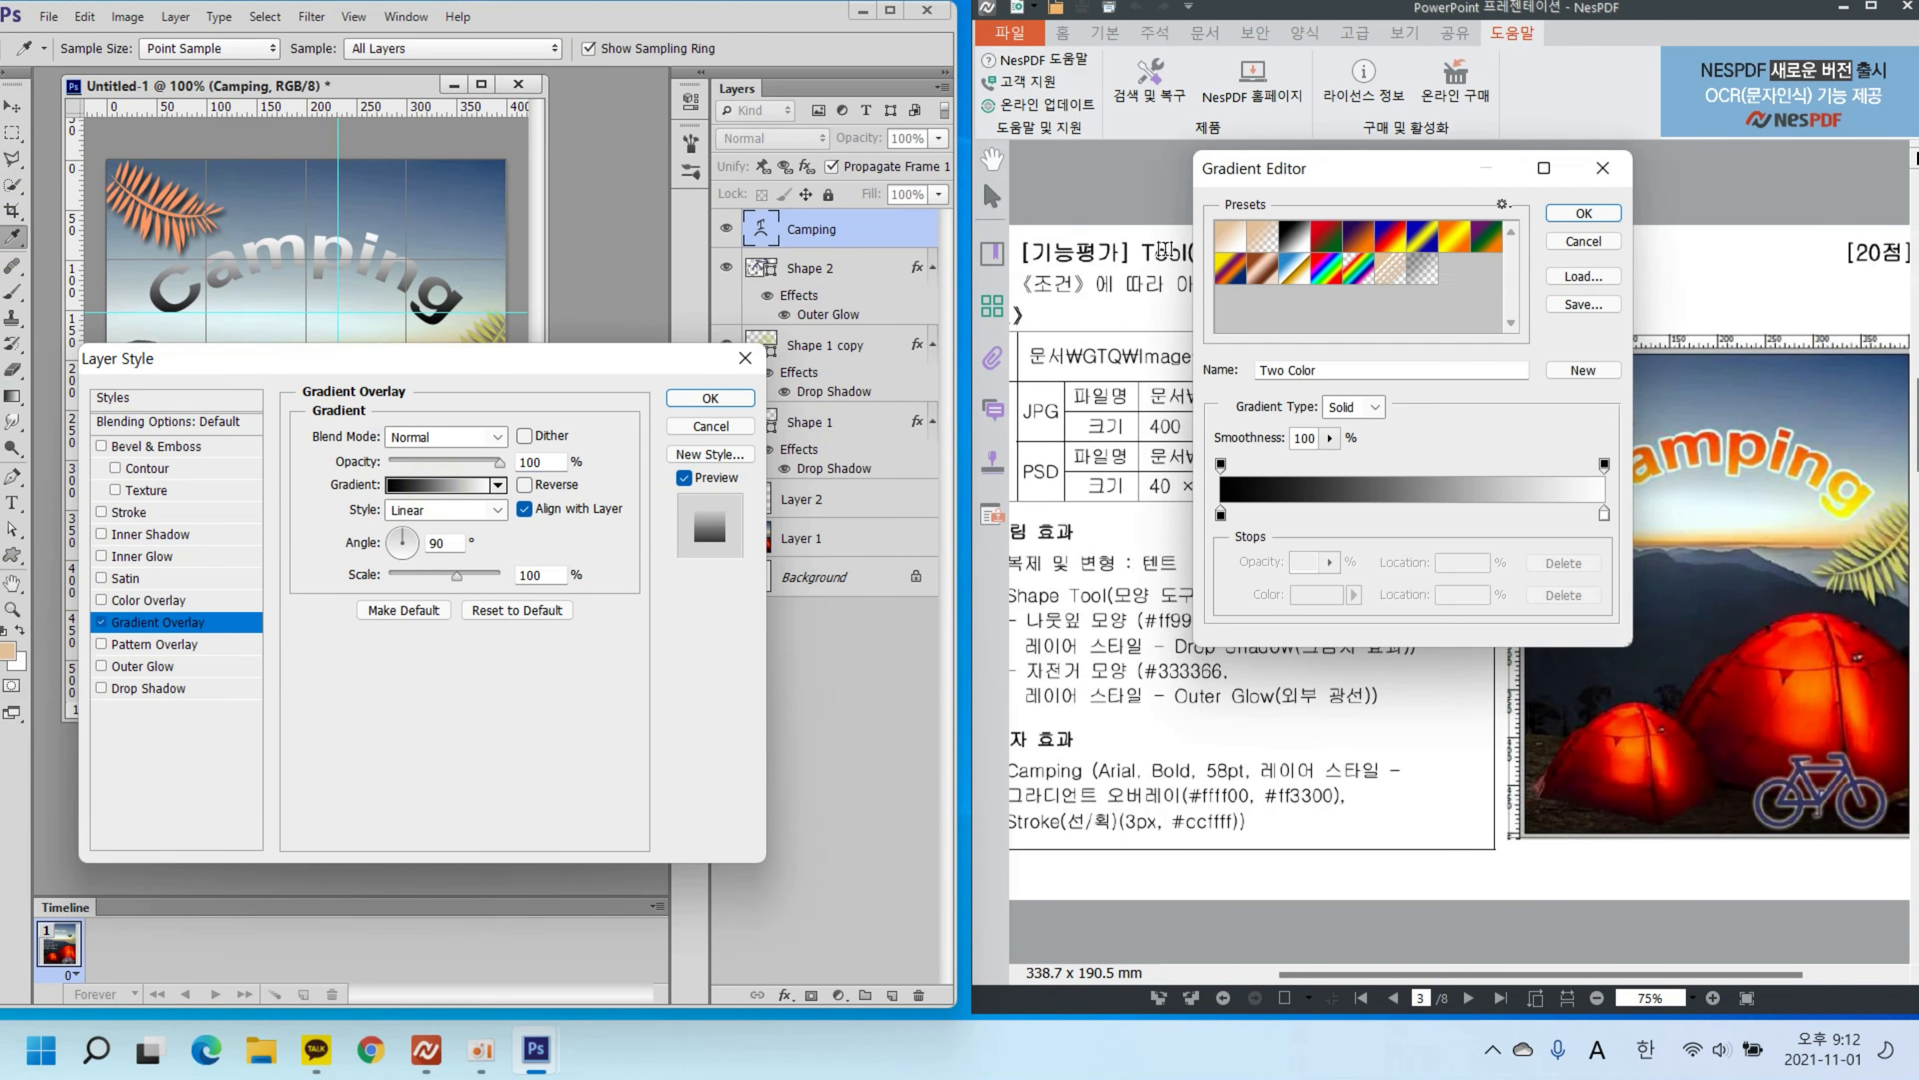
drag(1364, 168, 678, 130)
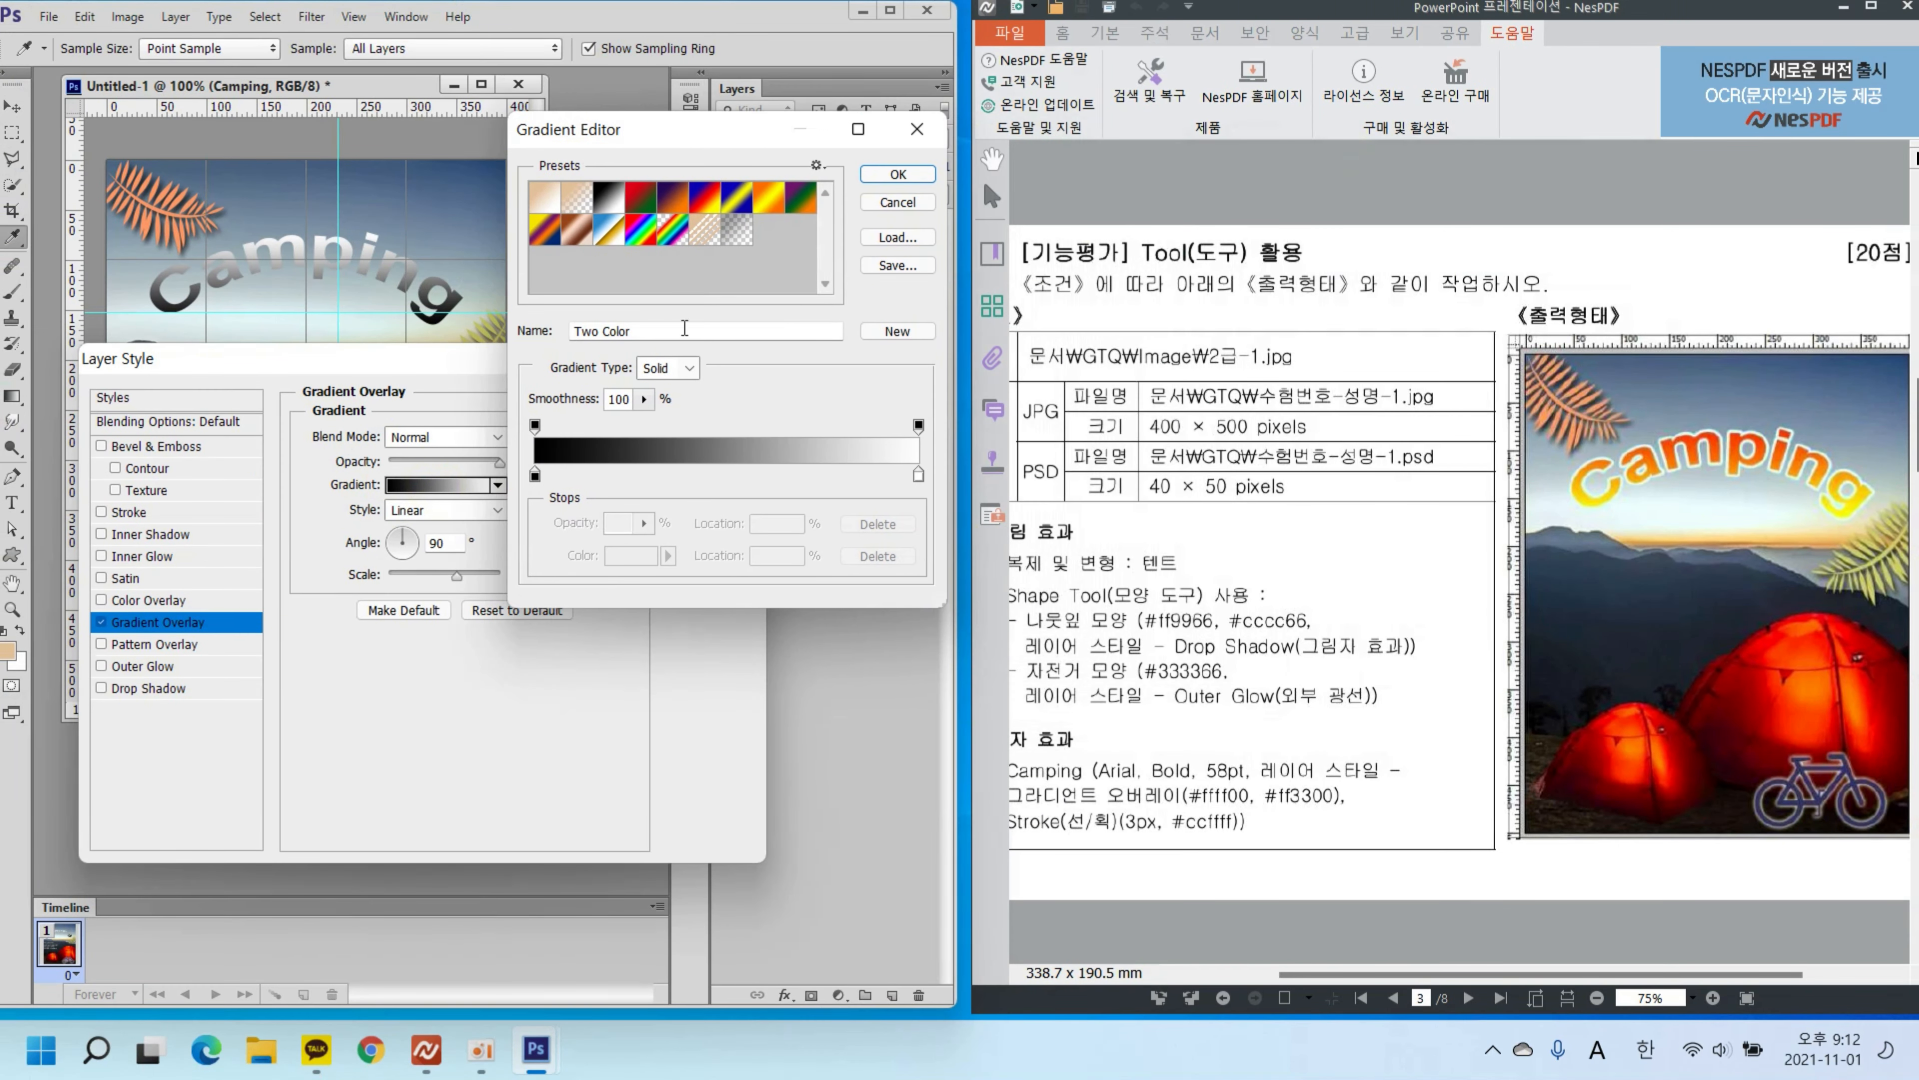
click(537, 476)
click(616, 560)
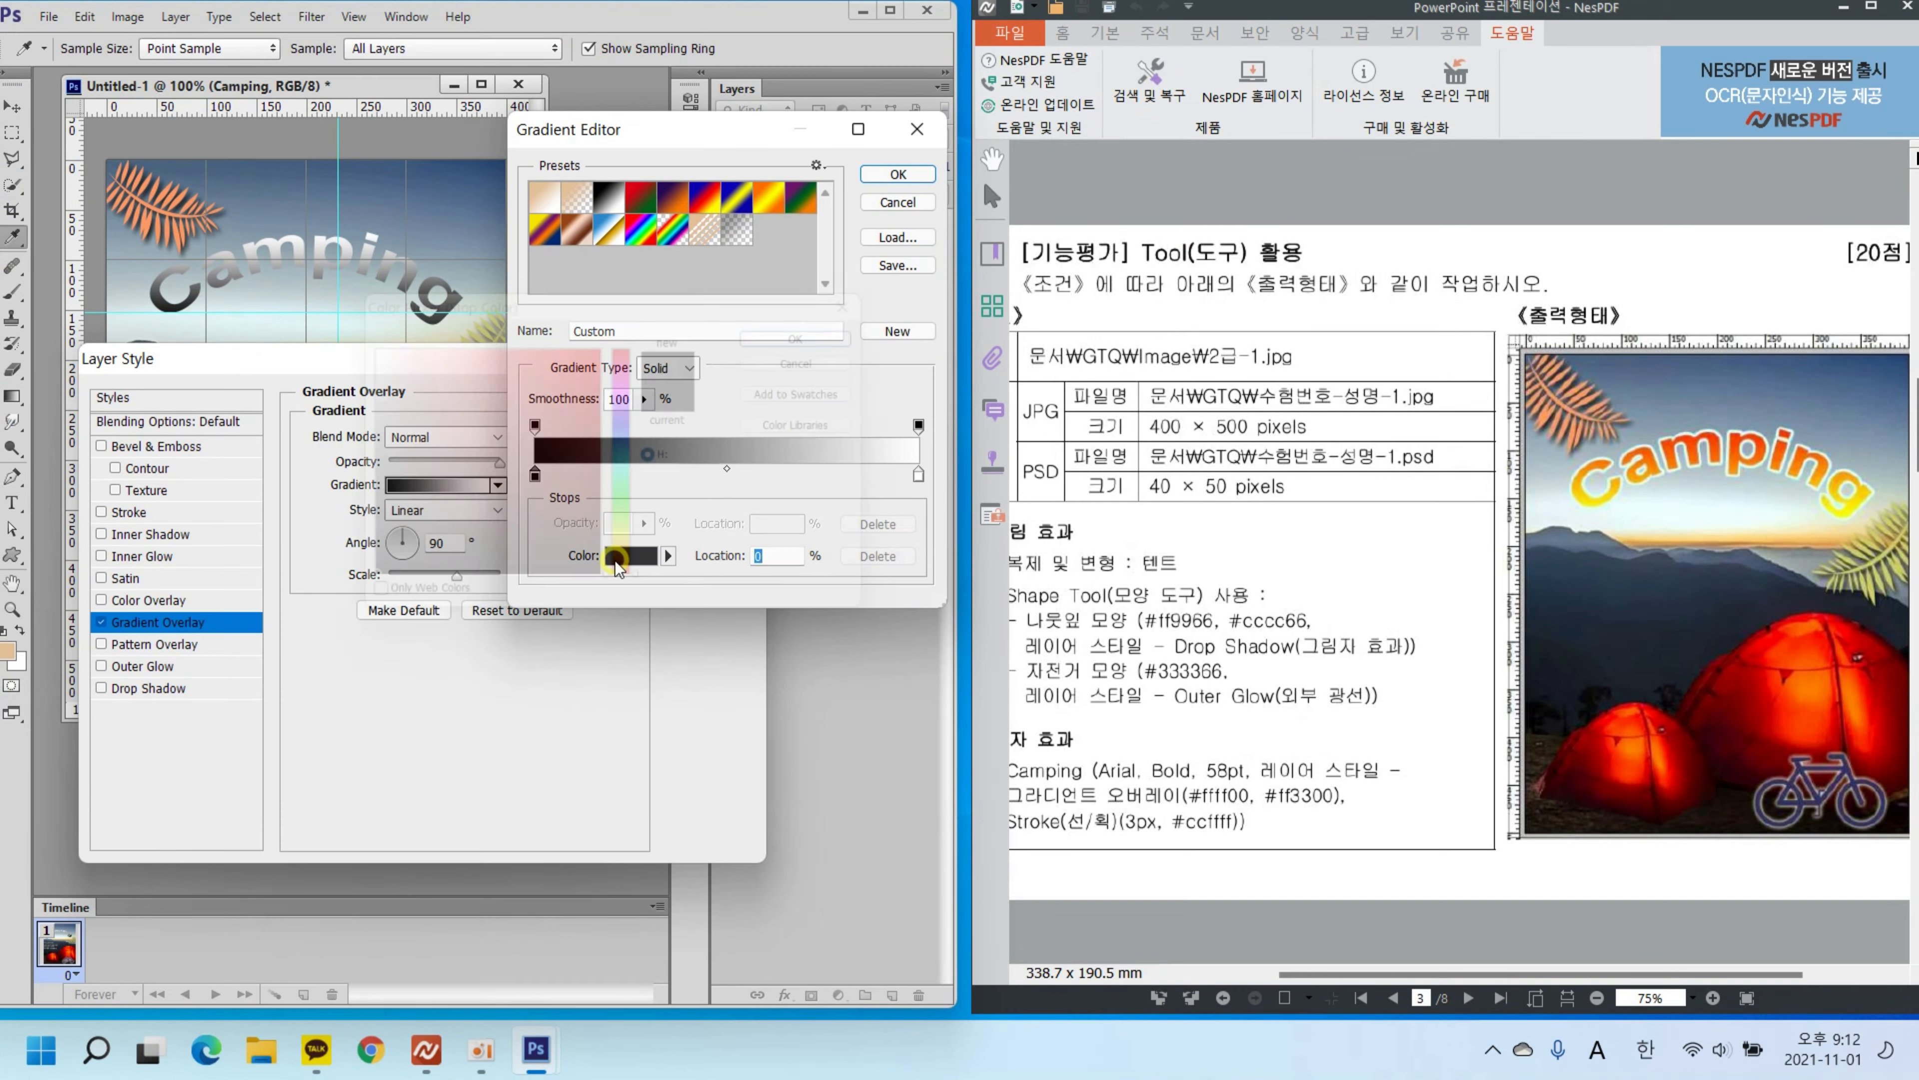
text(ffff00)
click(828, 337)
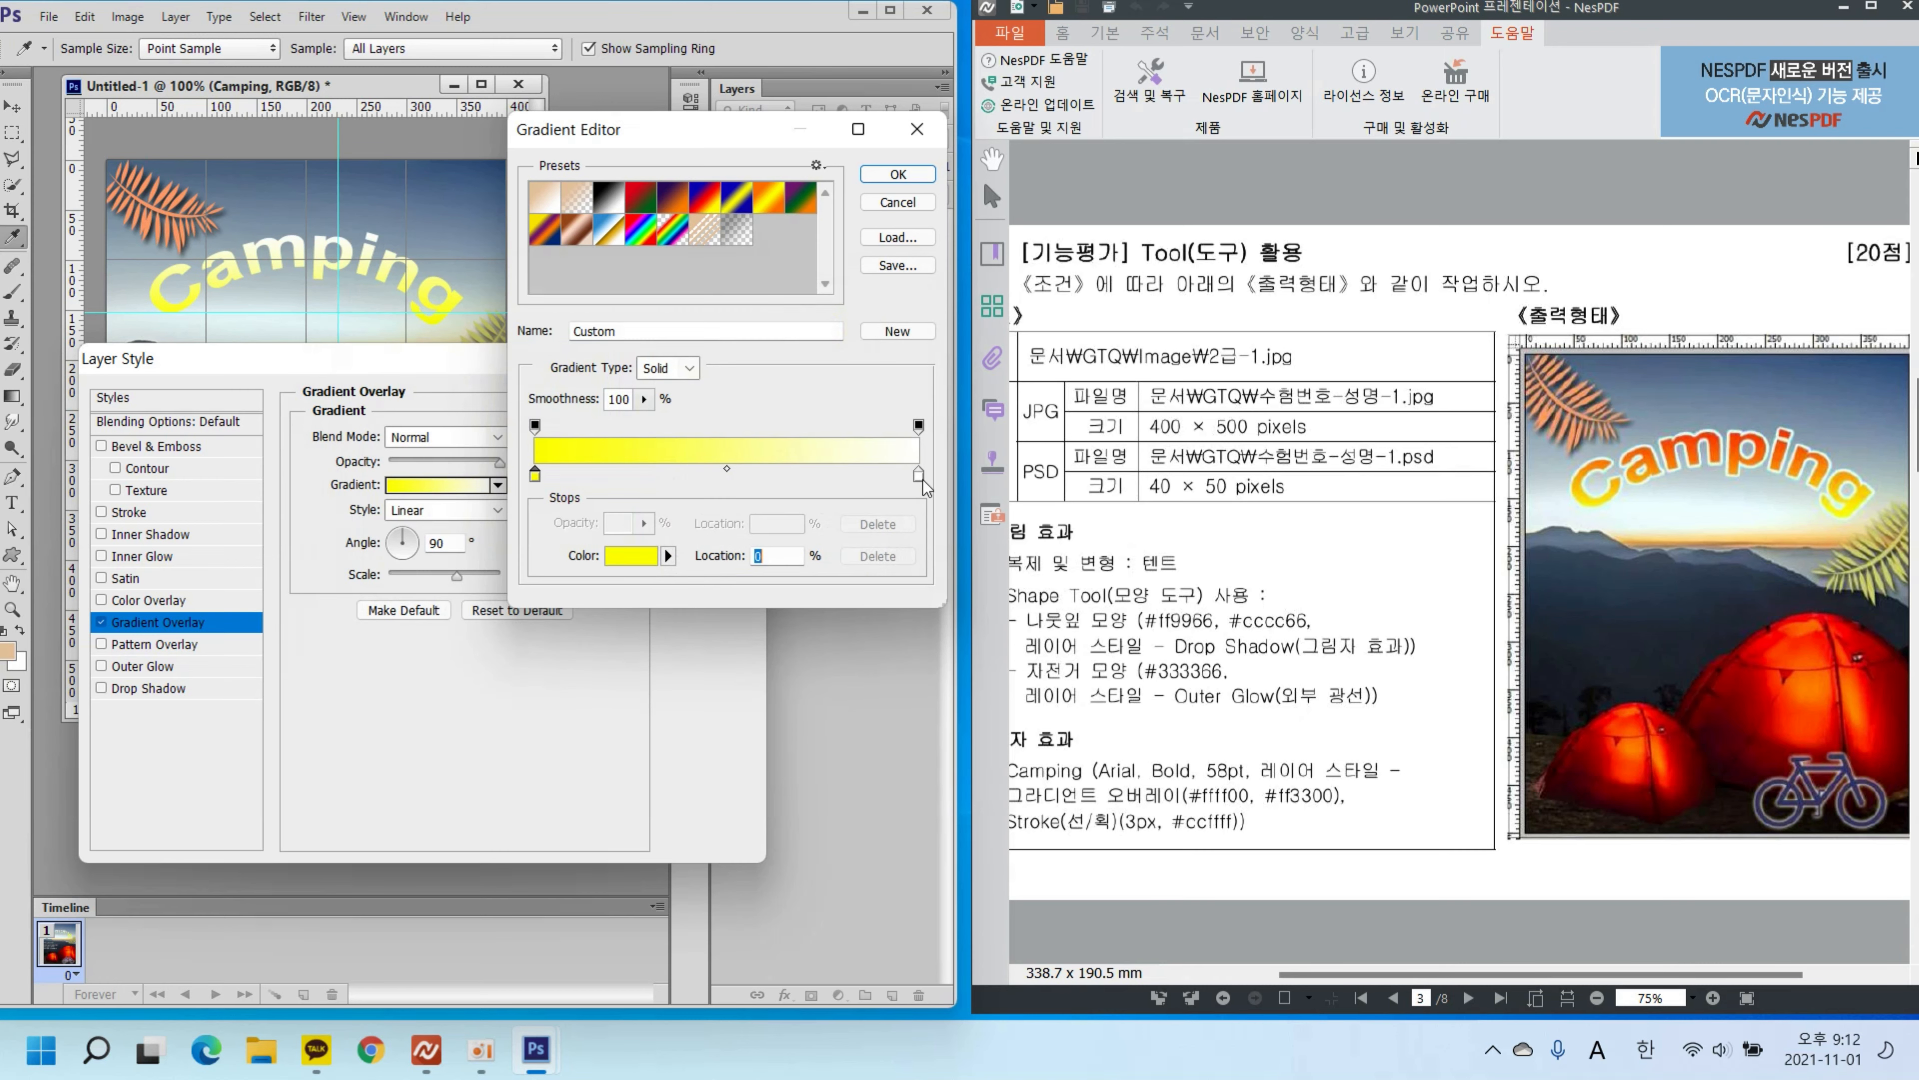
Step: Set the gradient's ending color stop to #ff3300 and accept the edited gradient
click(918, 475)
double_click(918, 475)
double_click(713, 613)
text(ff3300)
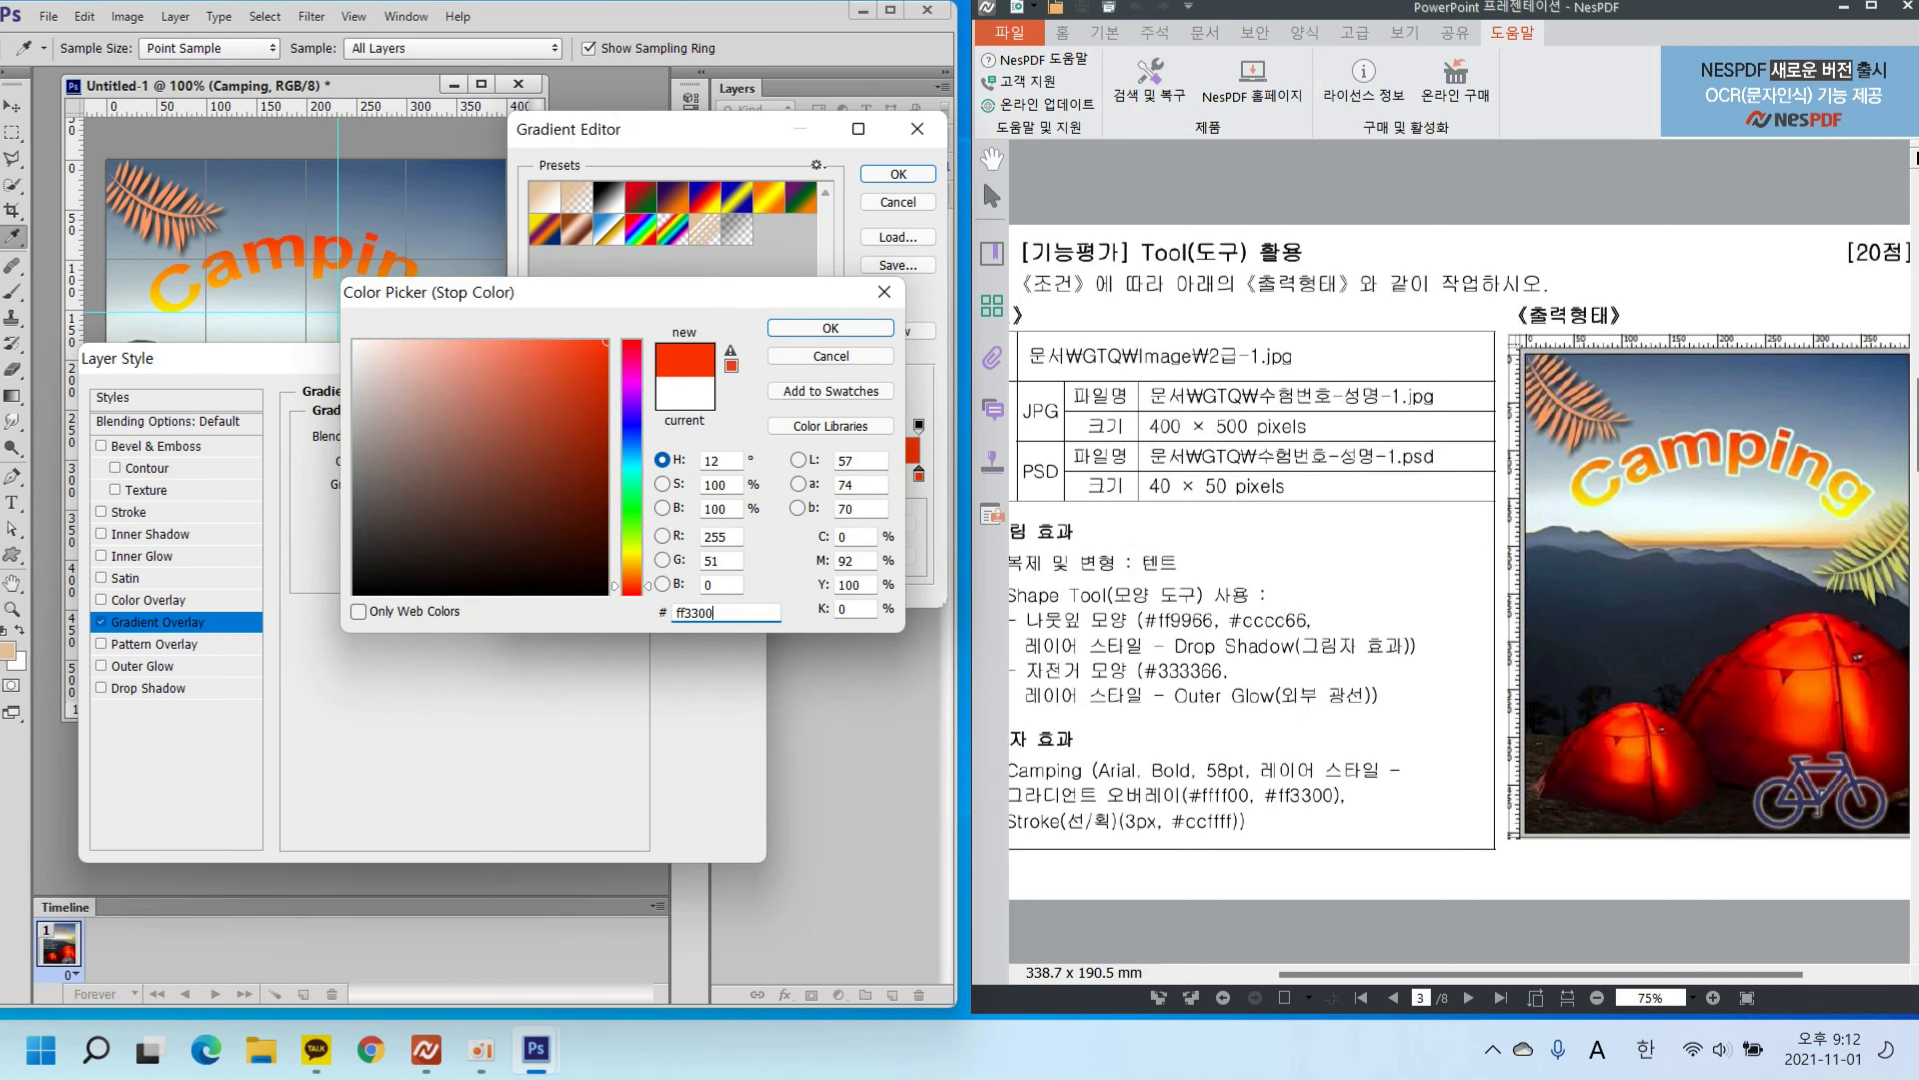
click(830, 328)
click(907, 176)
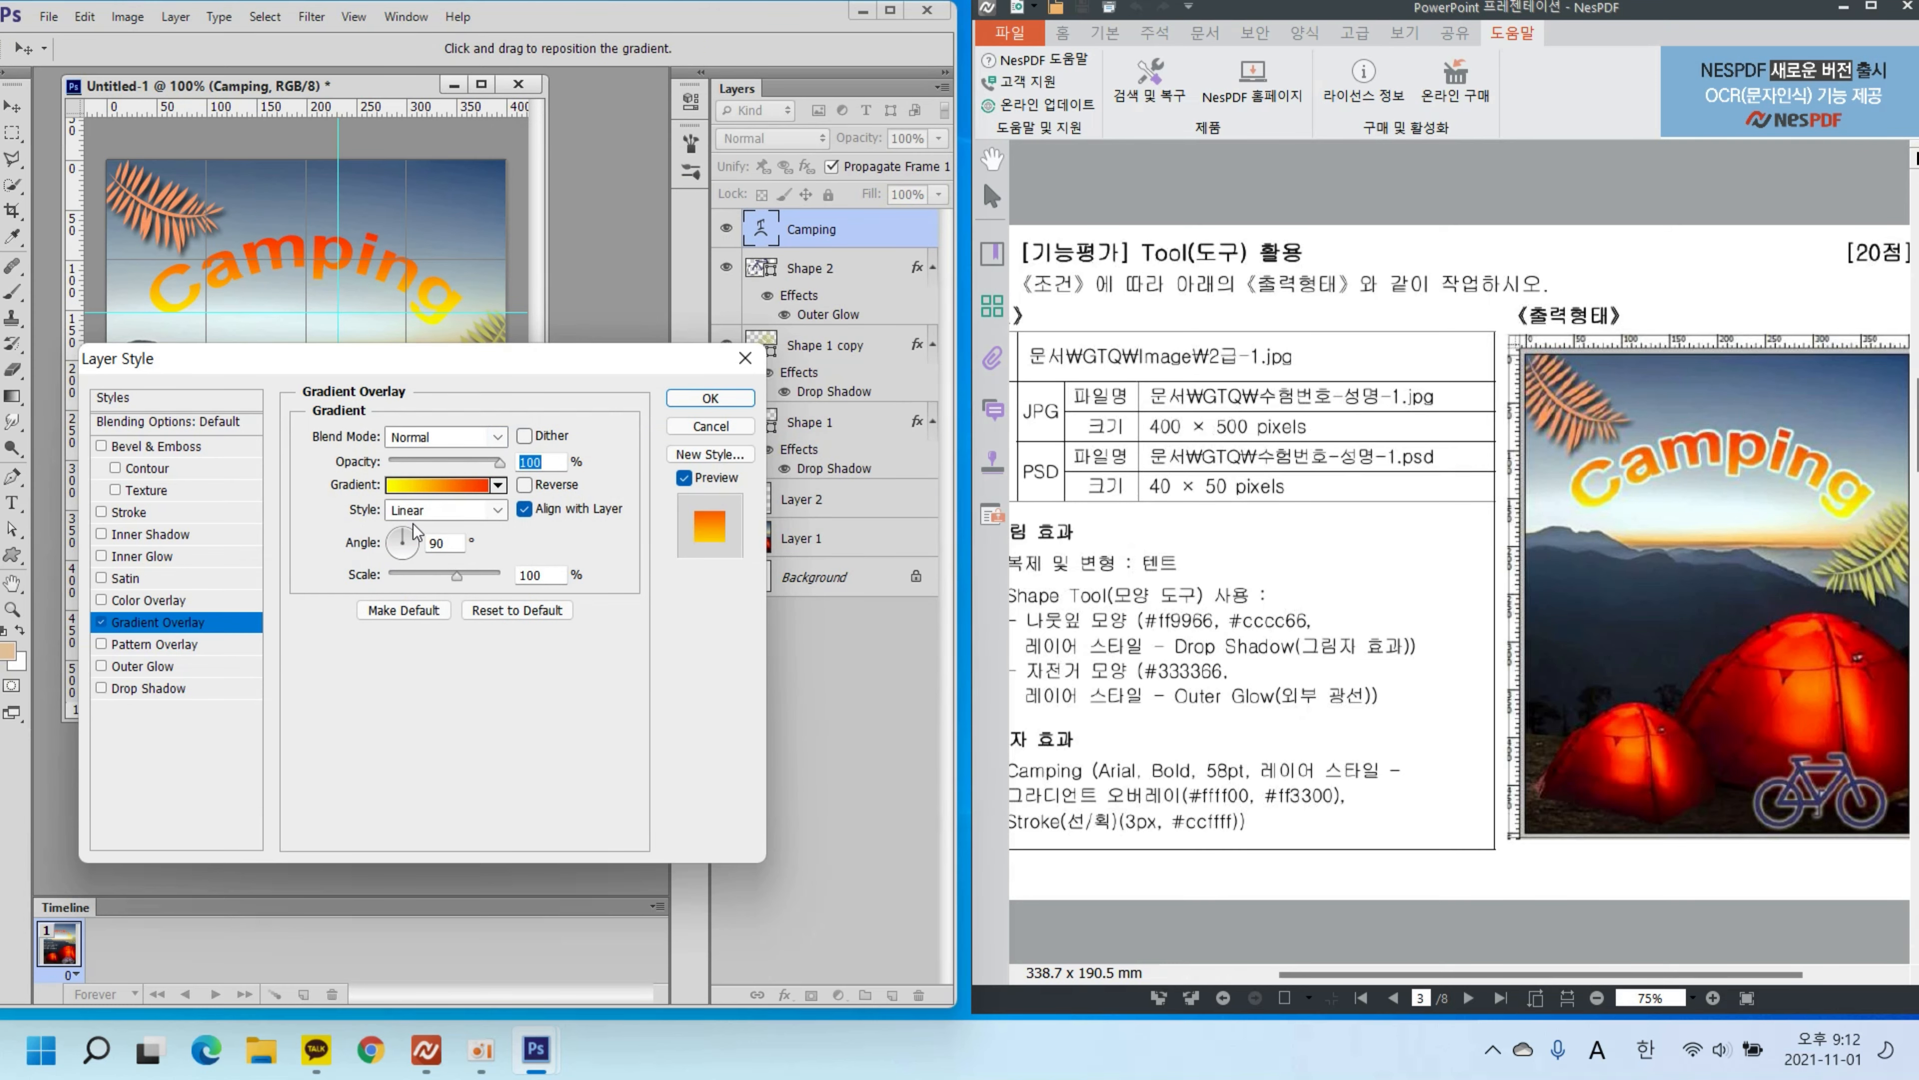
key(ctrl+1)
click(421, 568)
mouse_move(337, 571)
mouse_down()
mouse_move(451, 501)
mouse_move(342, 594)
mouse_up()
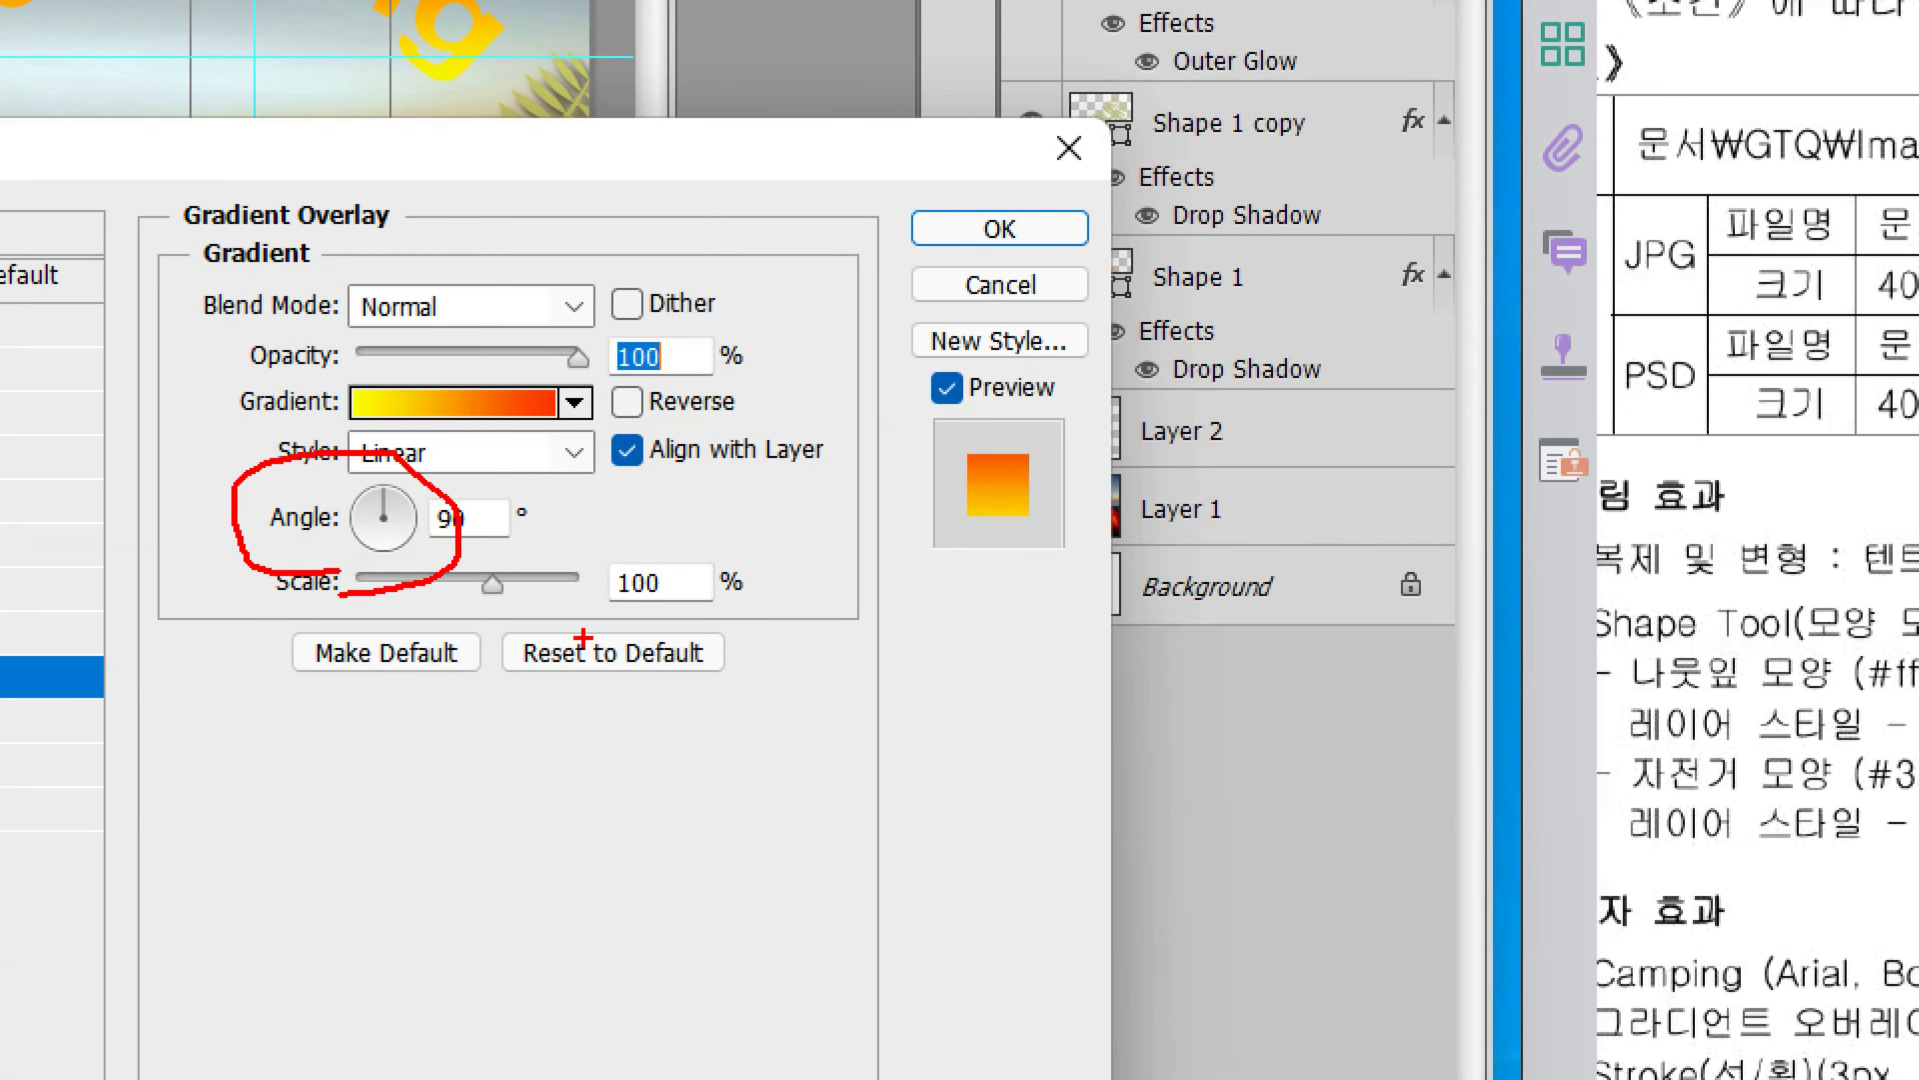
key(Escape)
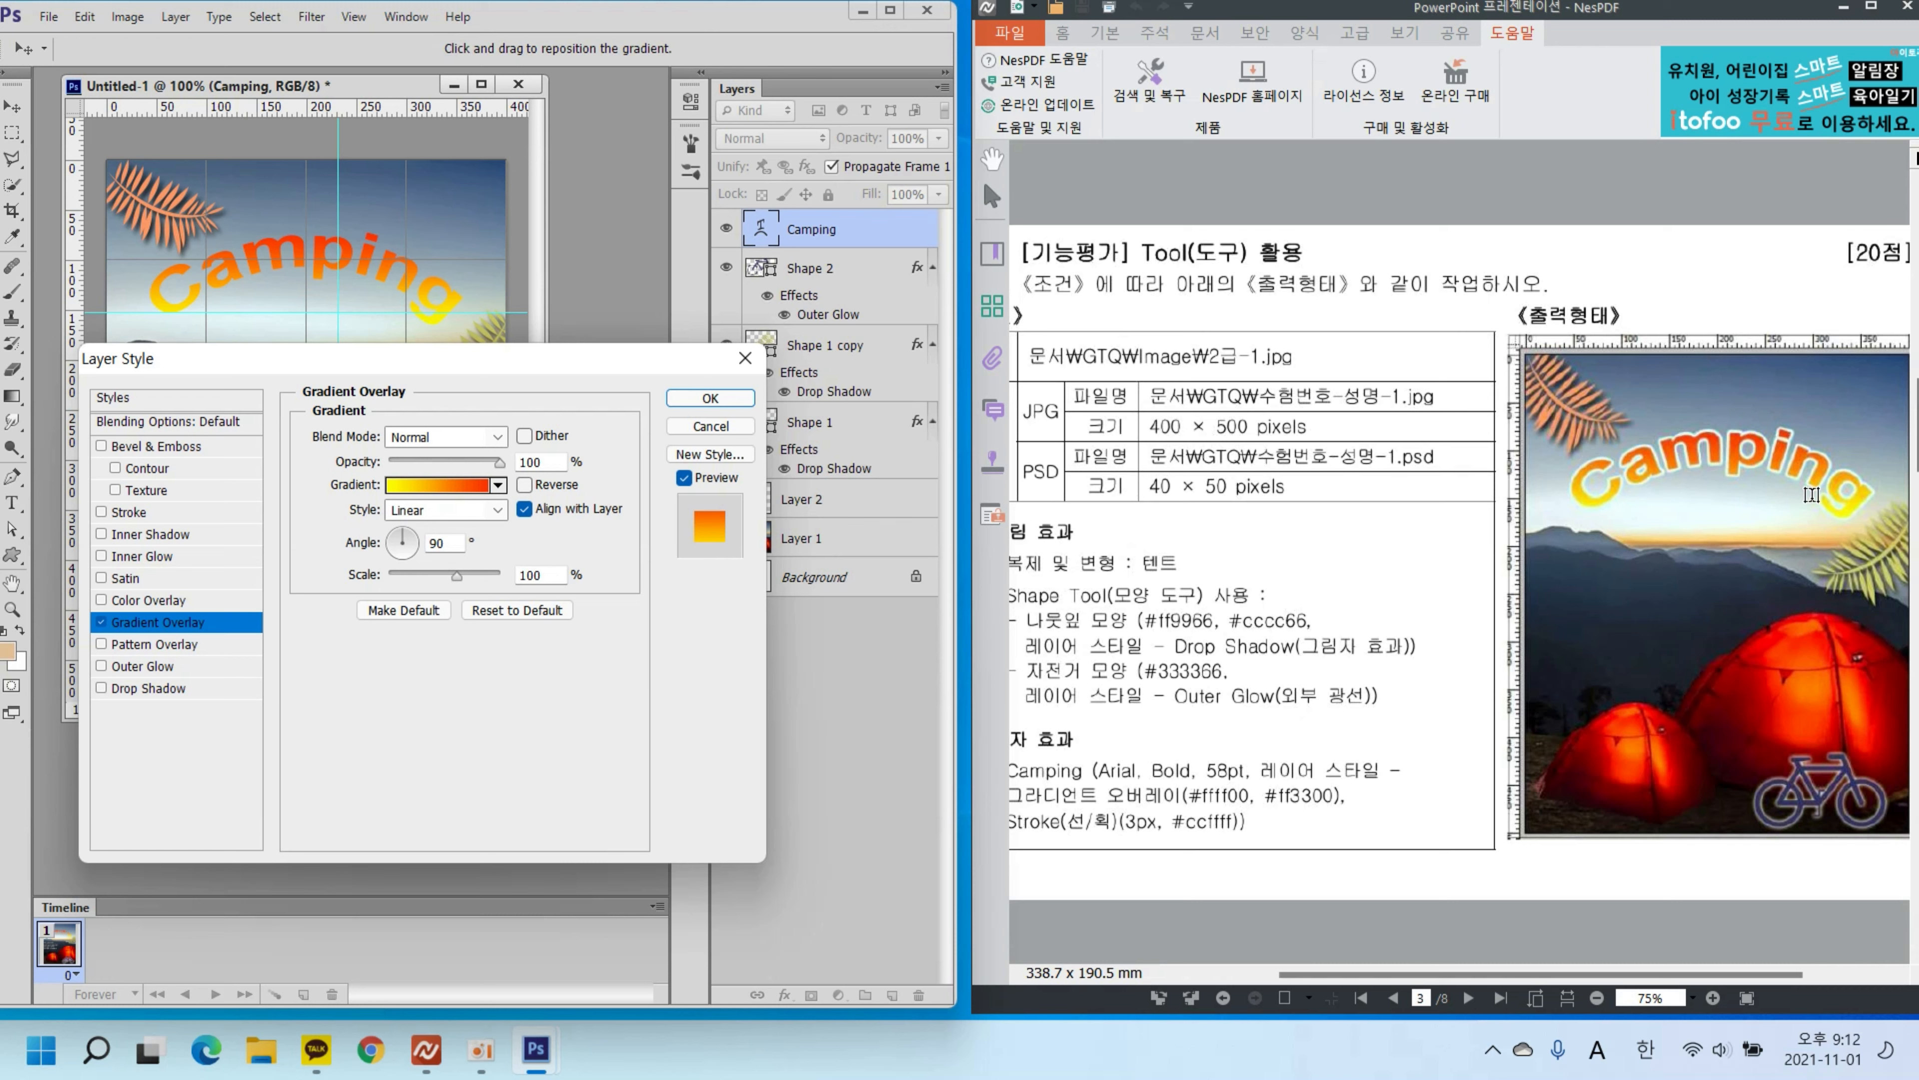
Step: Add a 3 px outside Stroke in color #ccffff to the Camping title and apply the layer styles
click(142, 514)
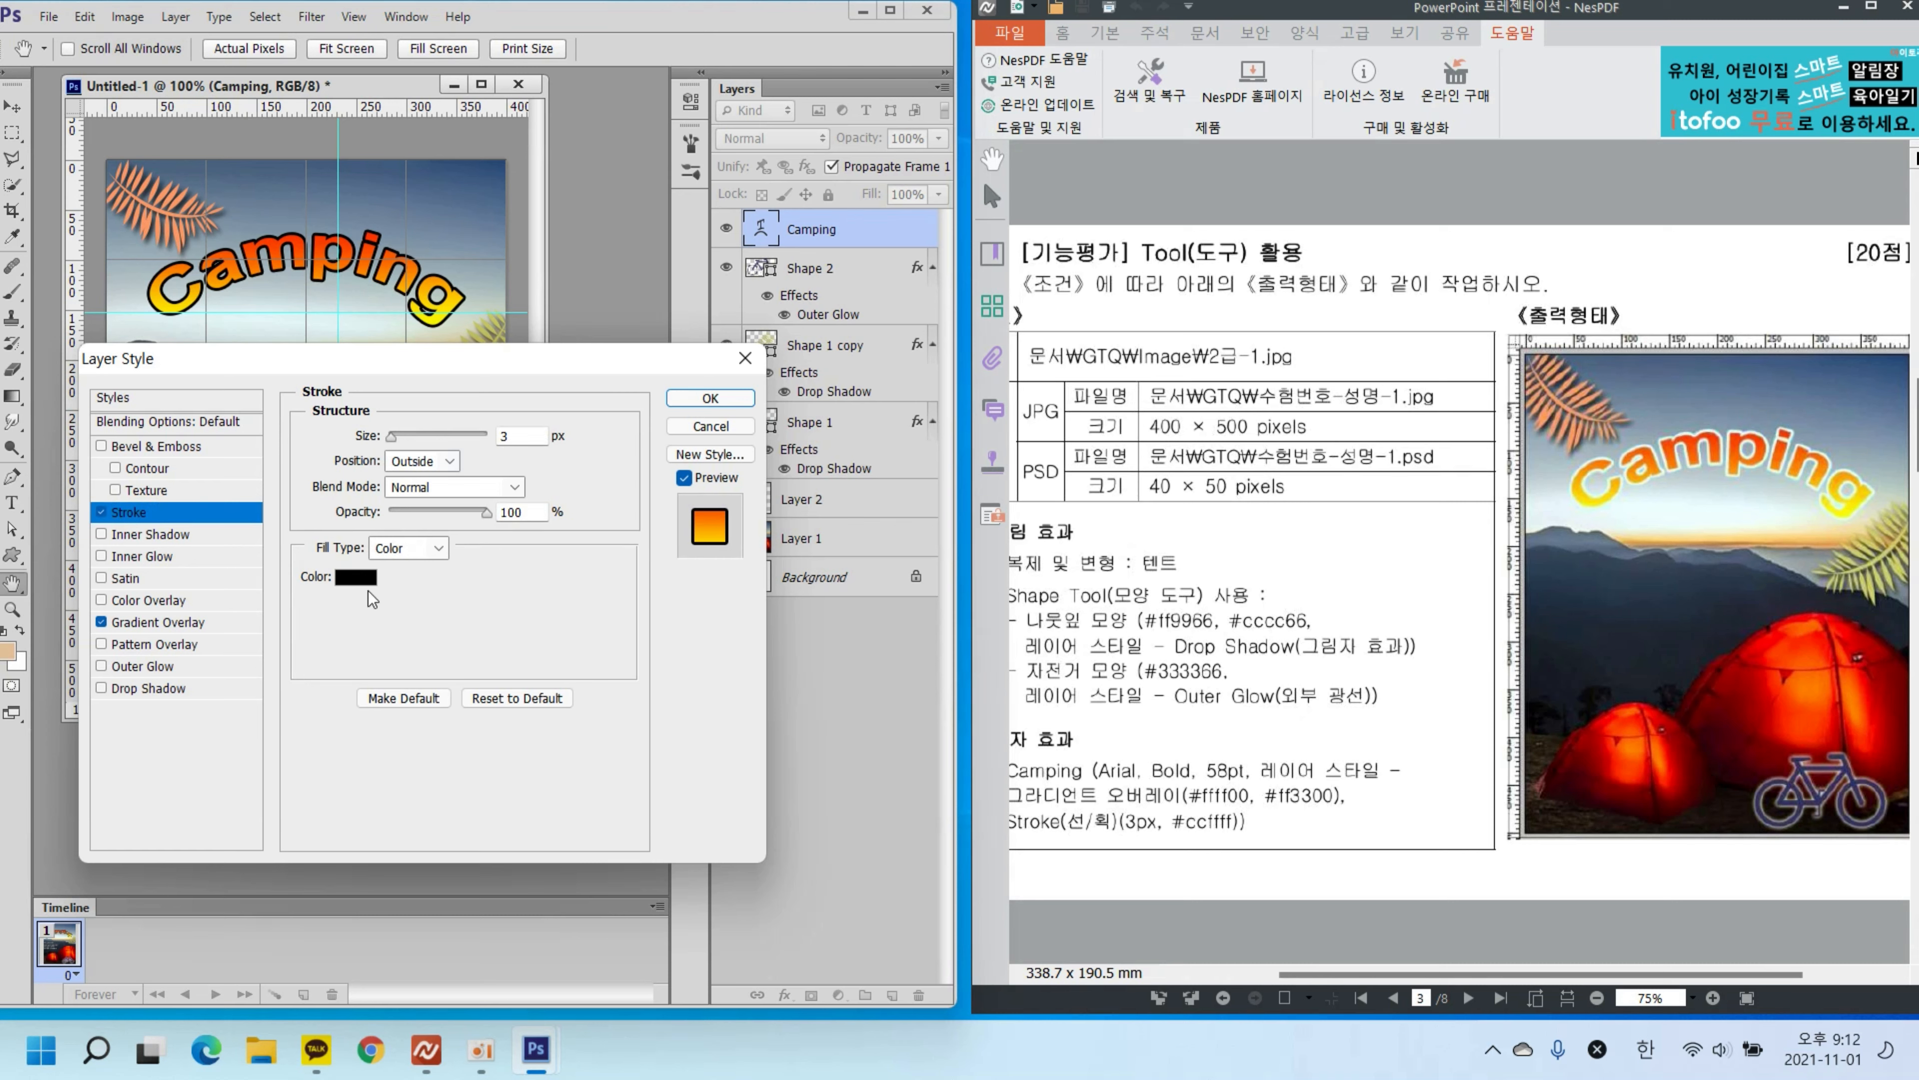
click(362, 578)
double_click(732, 610)
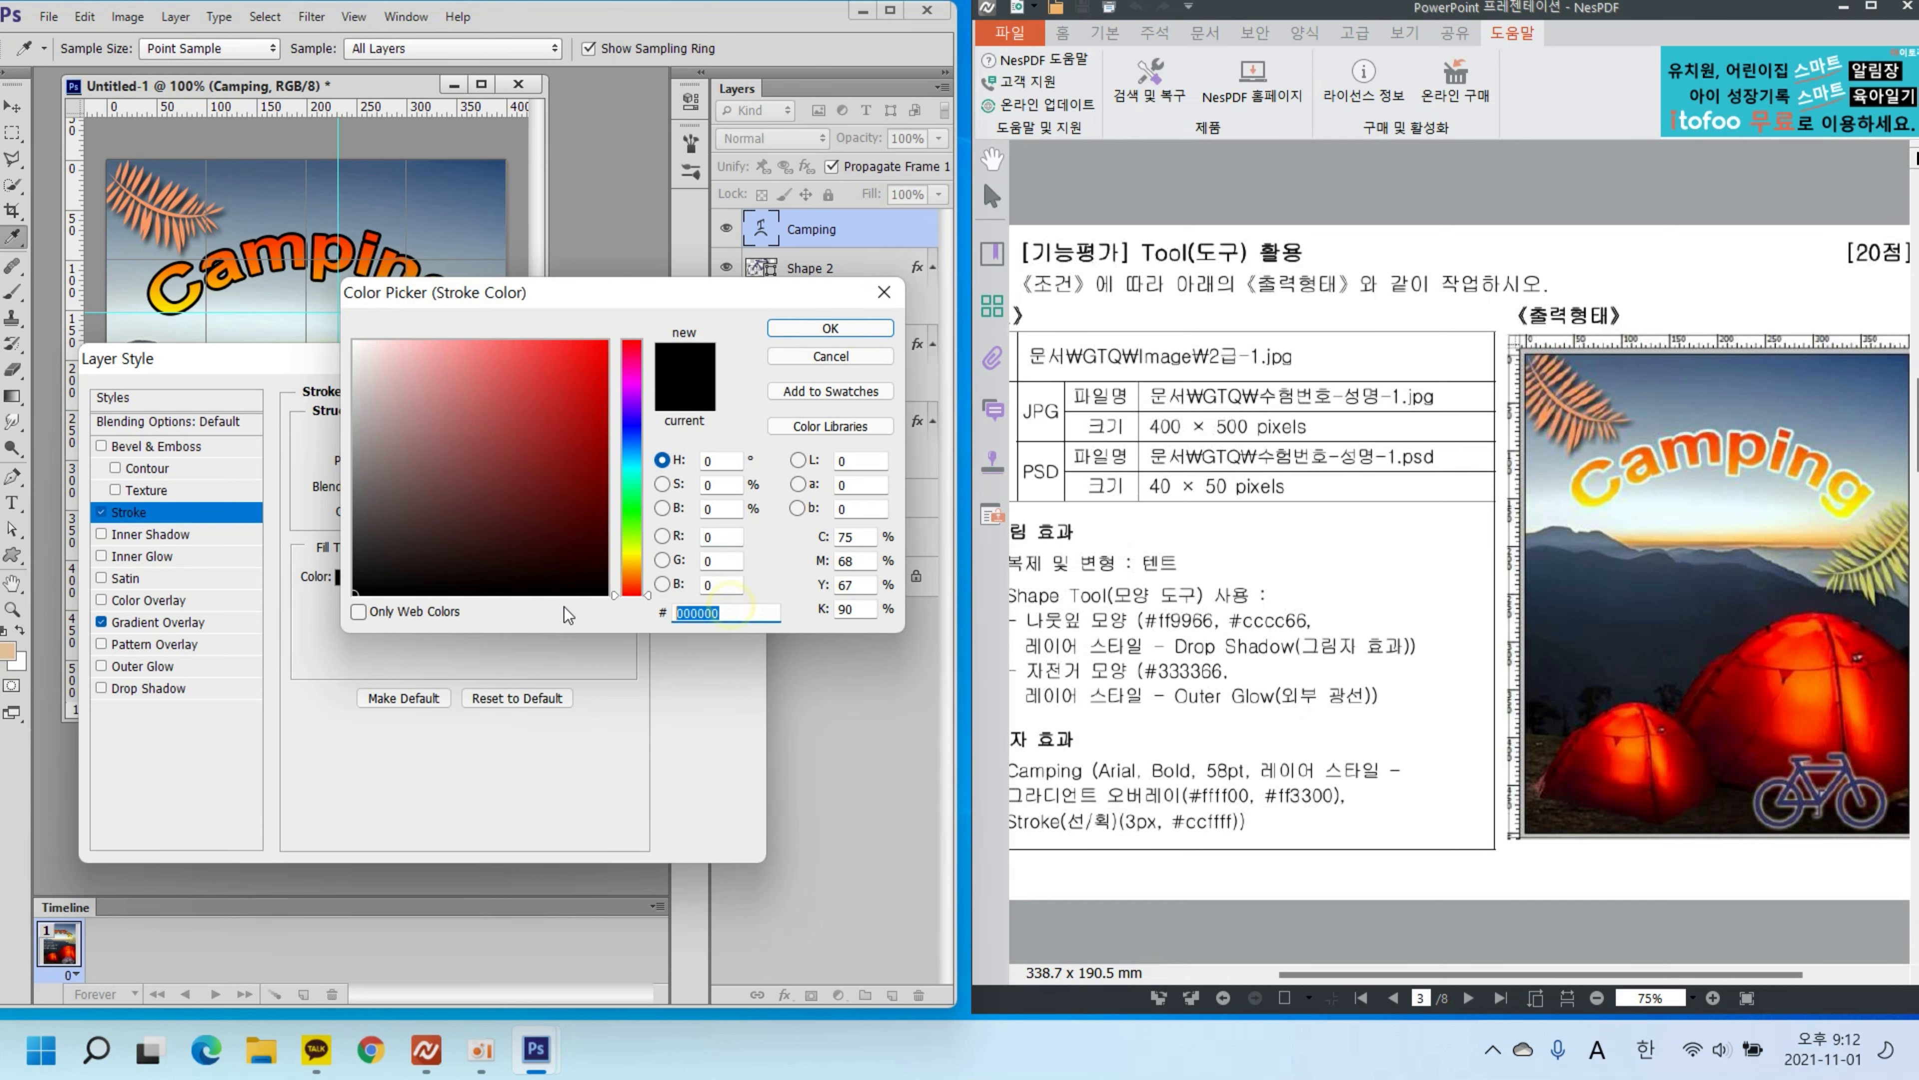
text(ccffff)
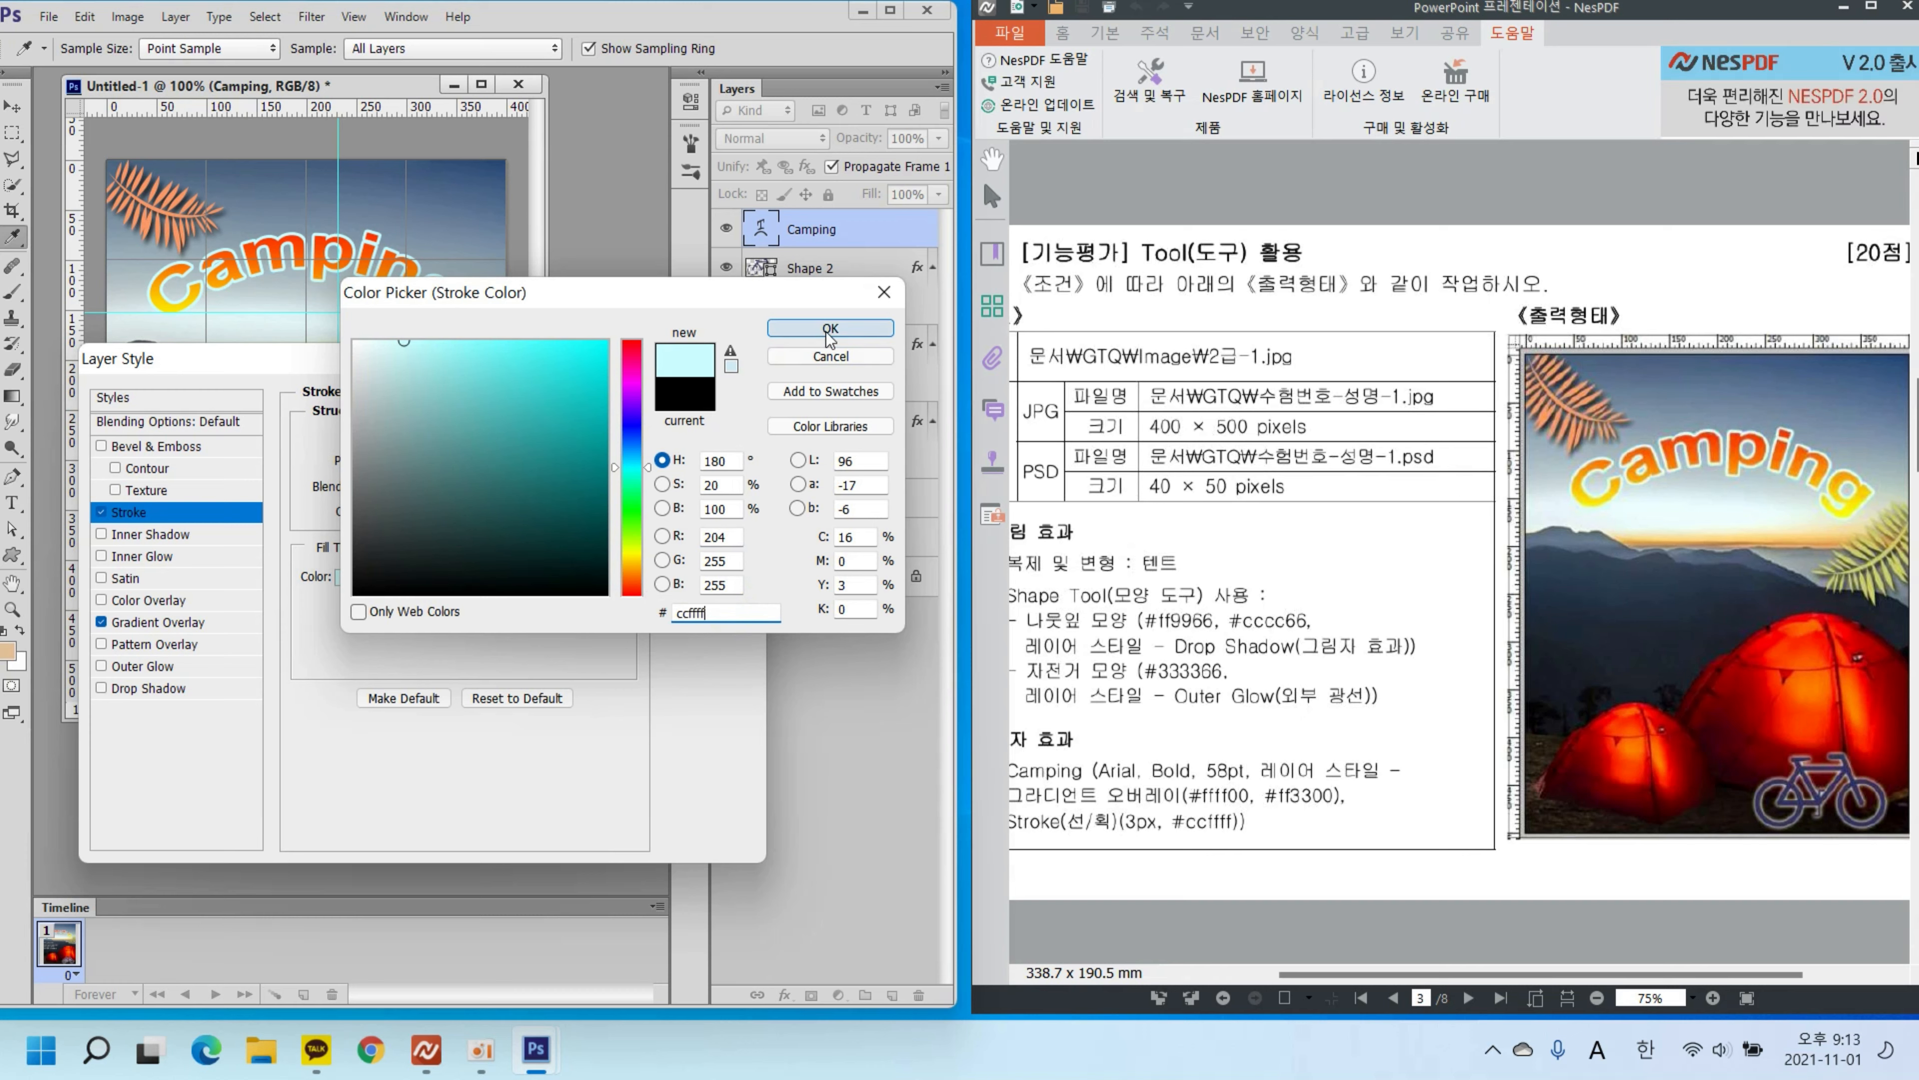
click(830, 330)
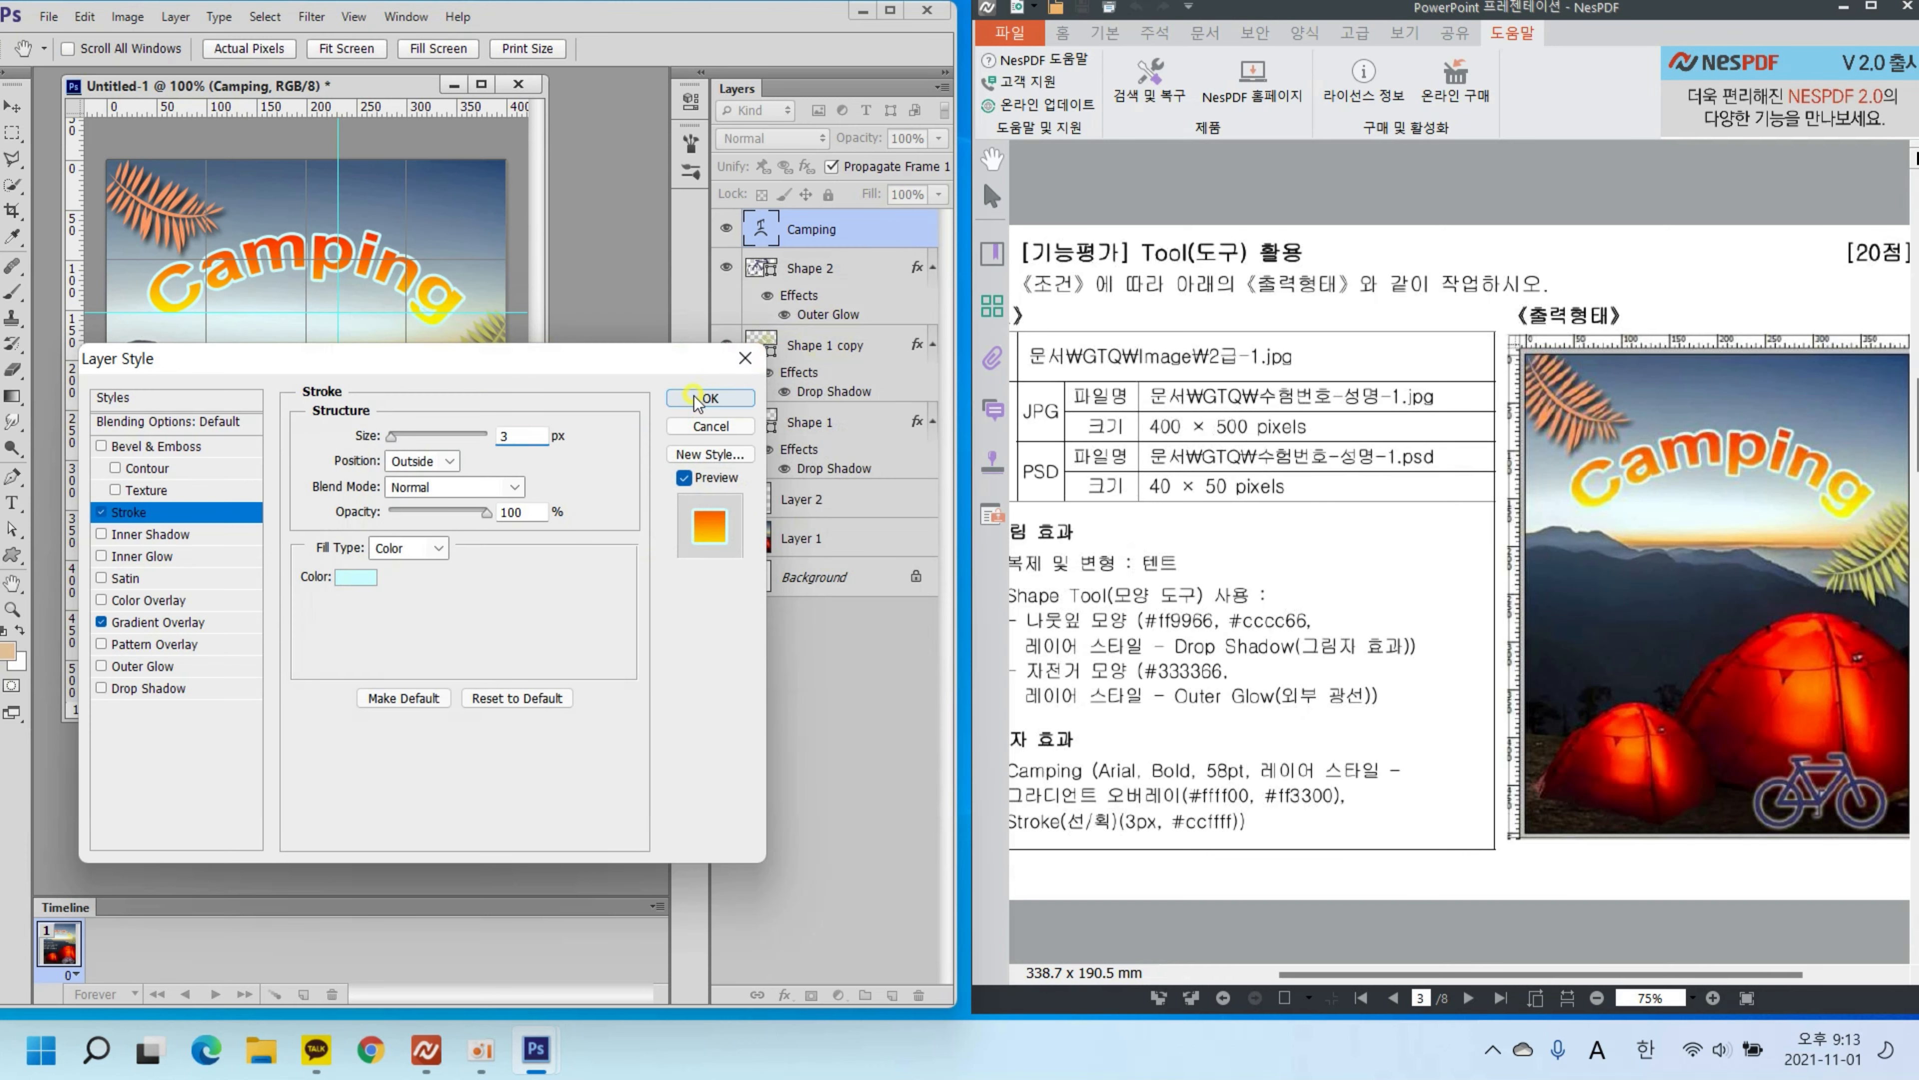
click(695, 395)
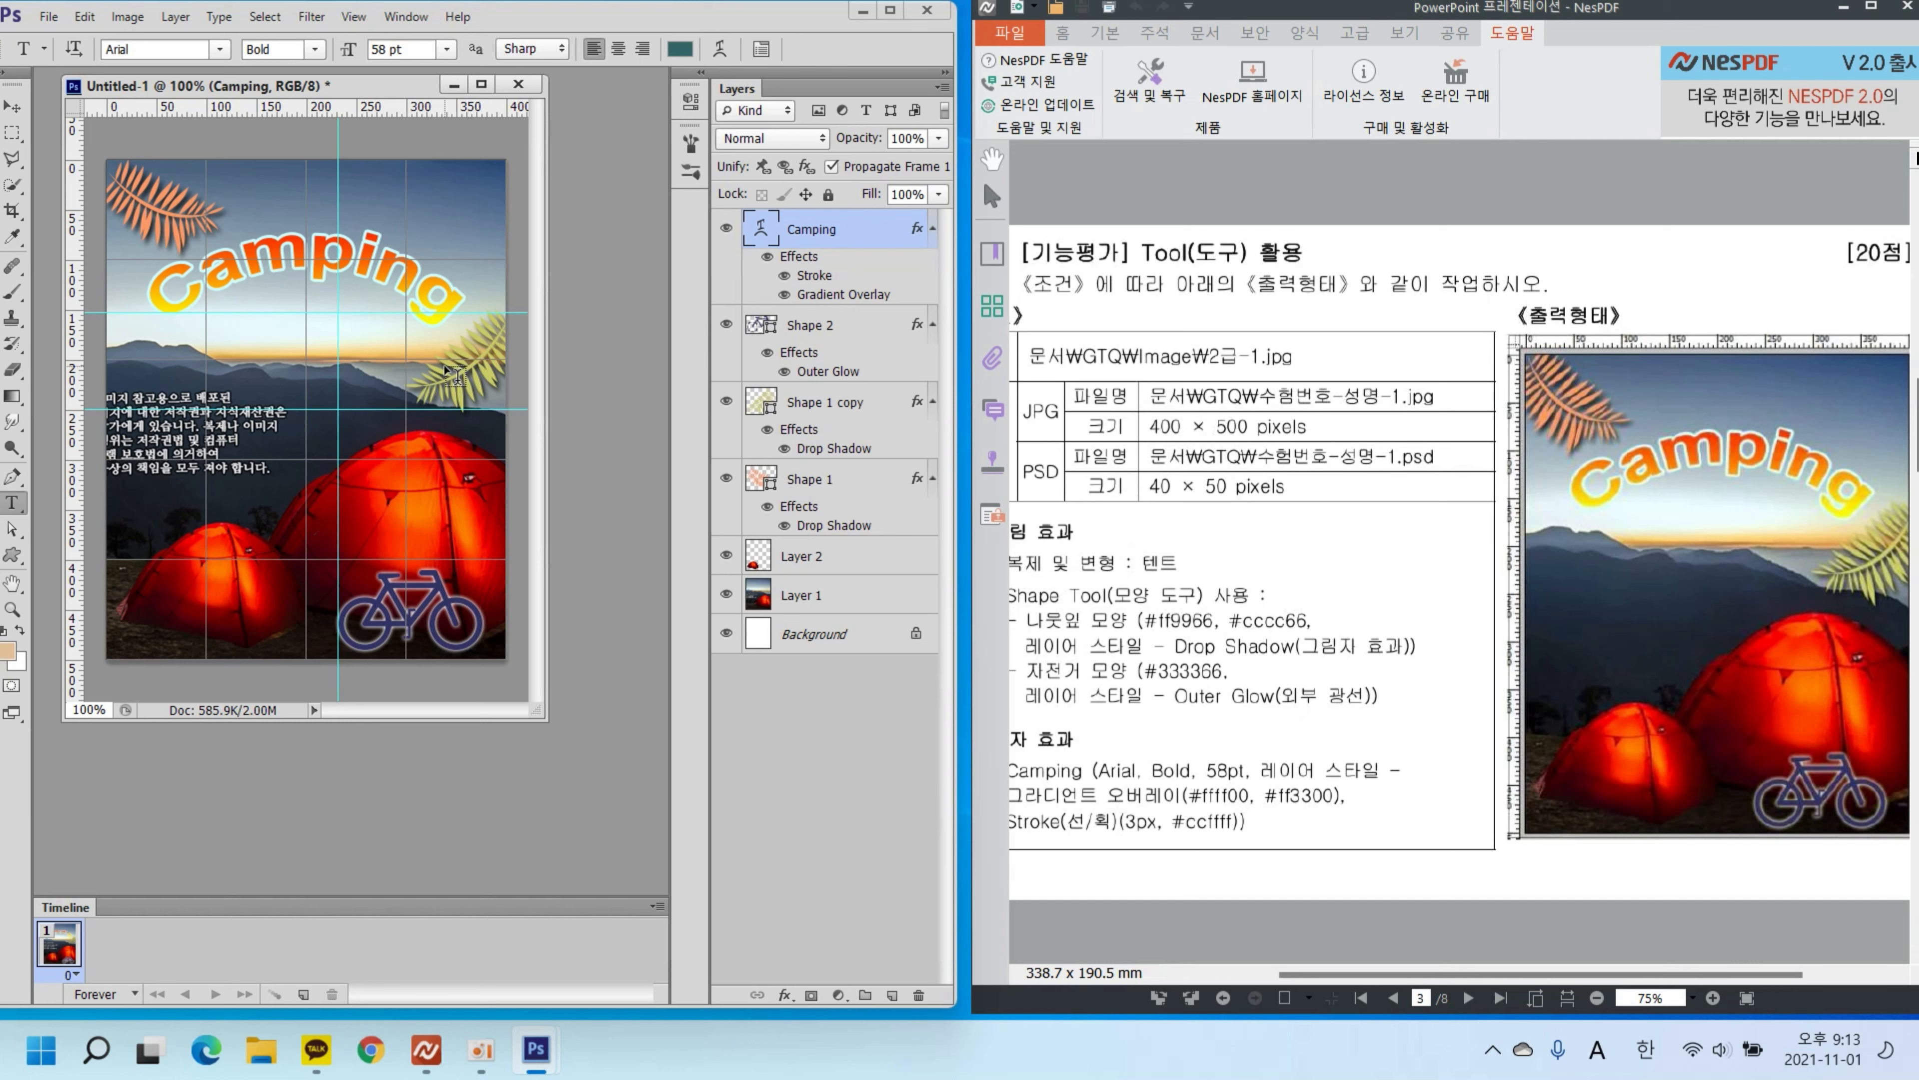
Step: Prepare to save the poster under a new name in the GTQ folder, using the examinee number and name followed by "-1"
click(48, 16)
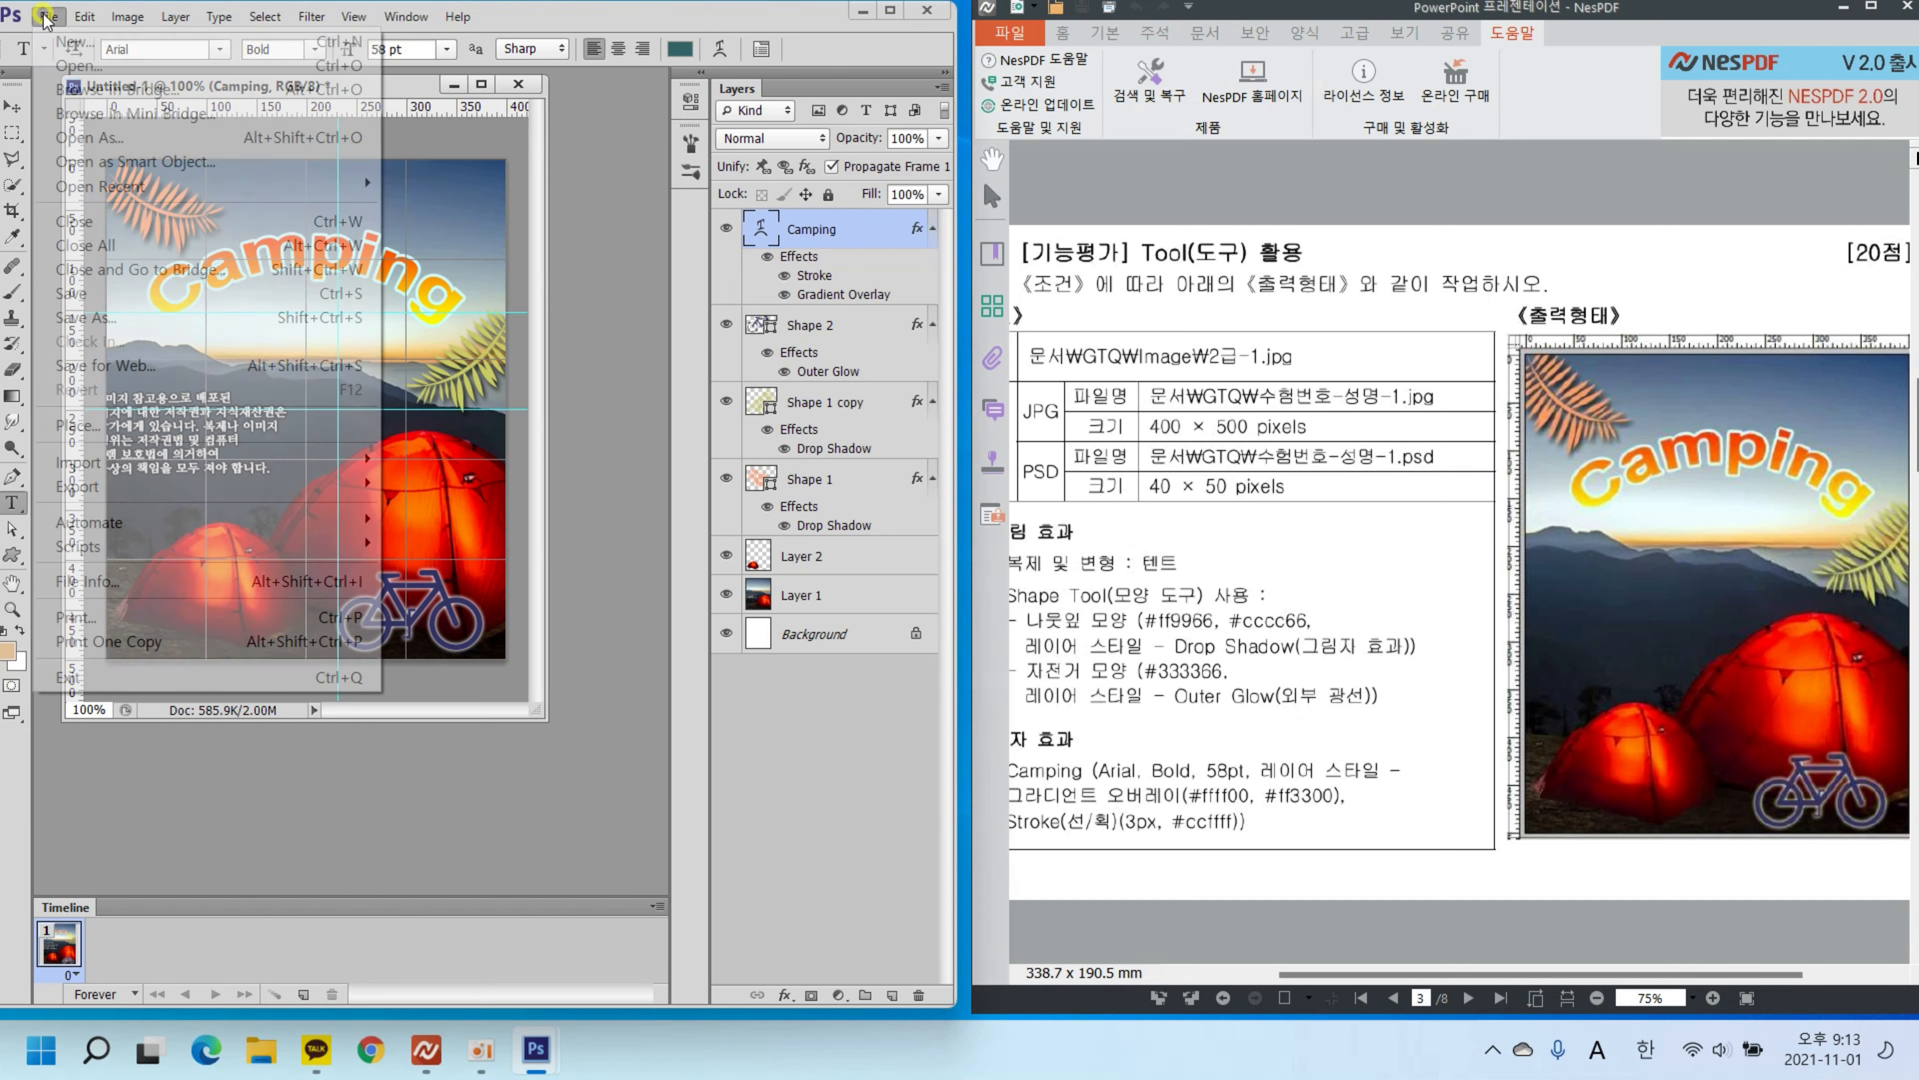
click(142, 317)
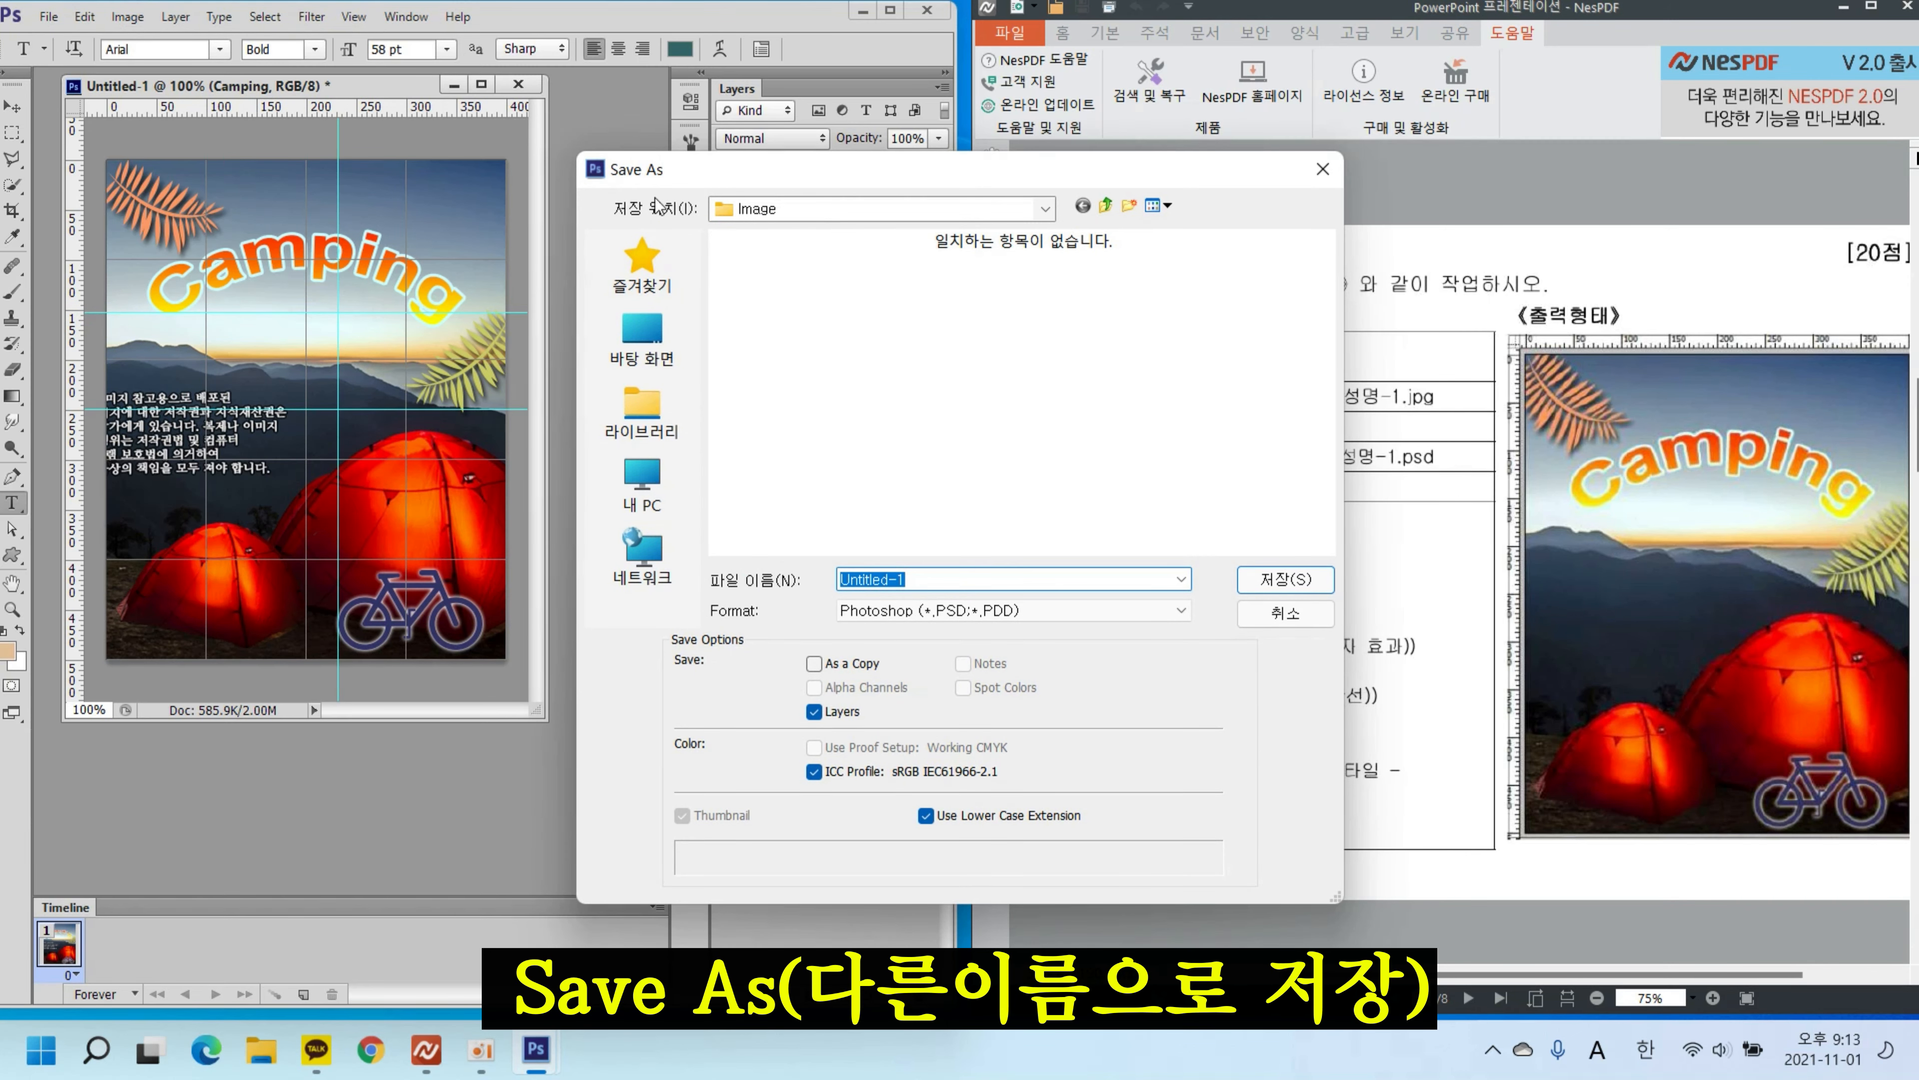
click(895, 211)
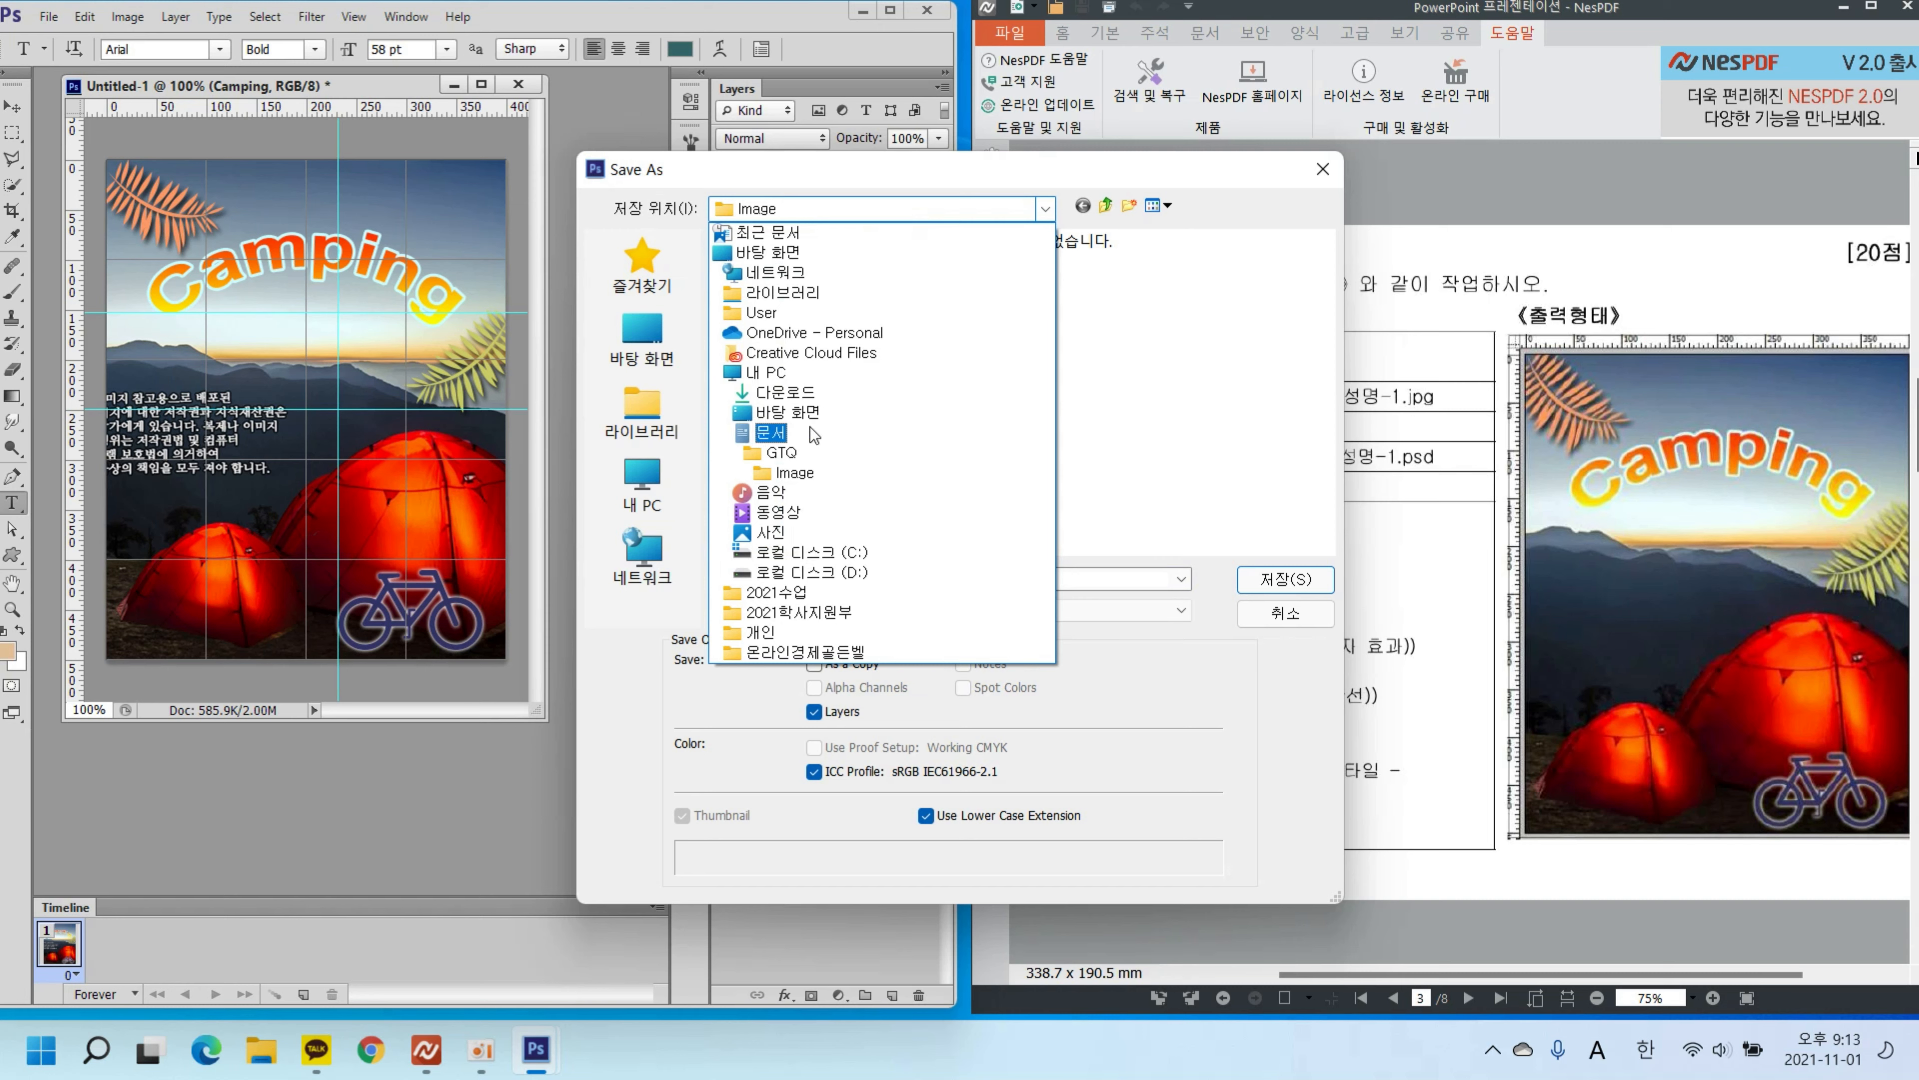
click(781, 452)
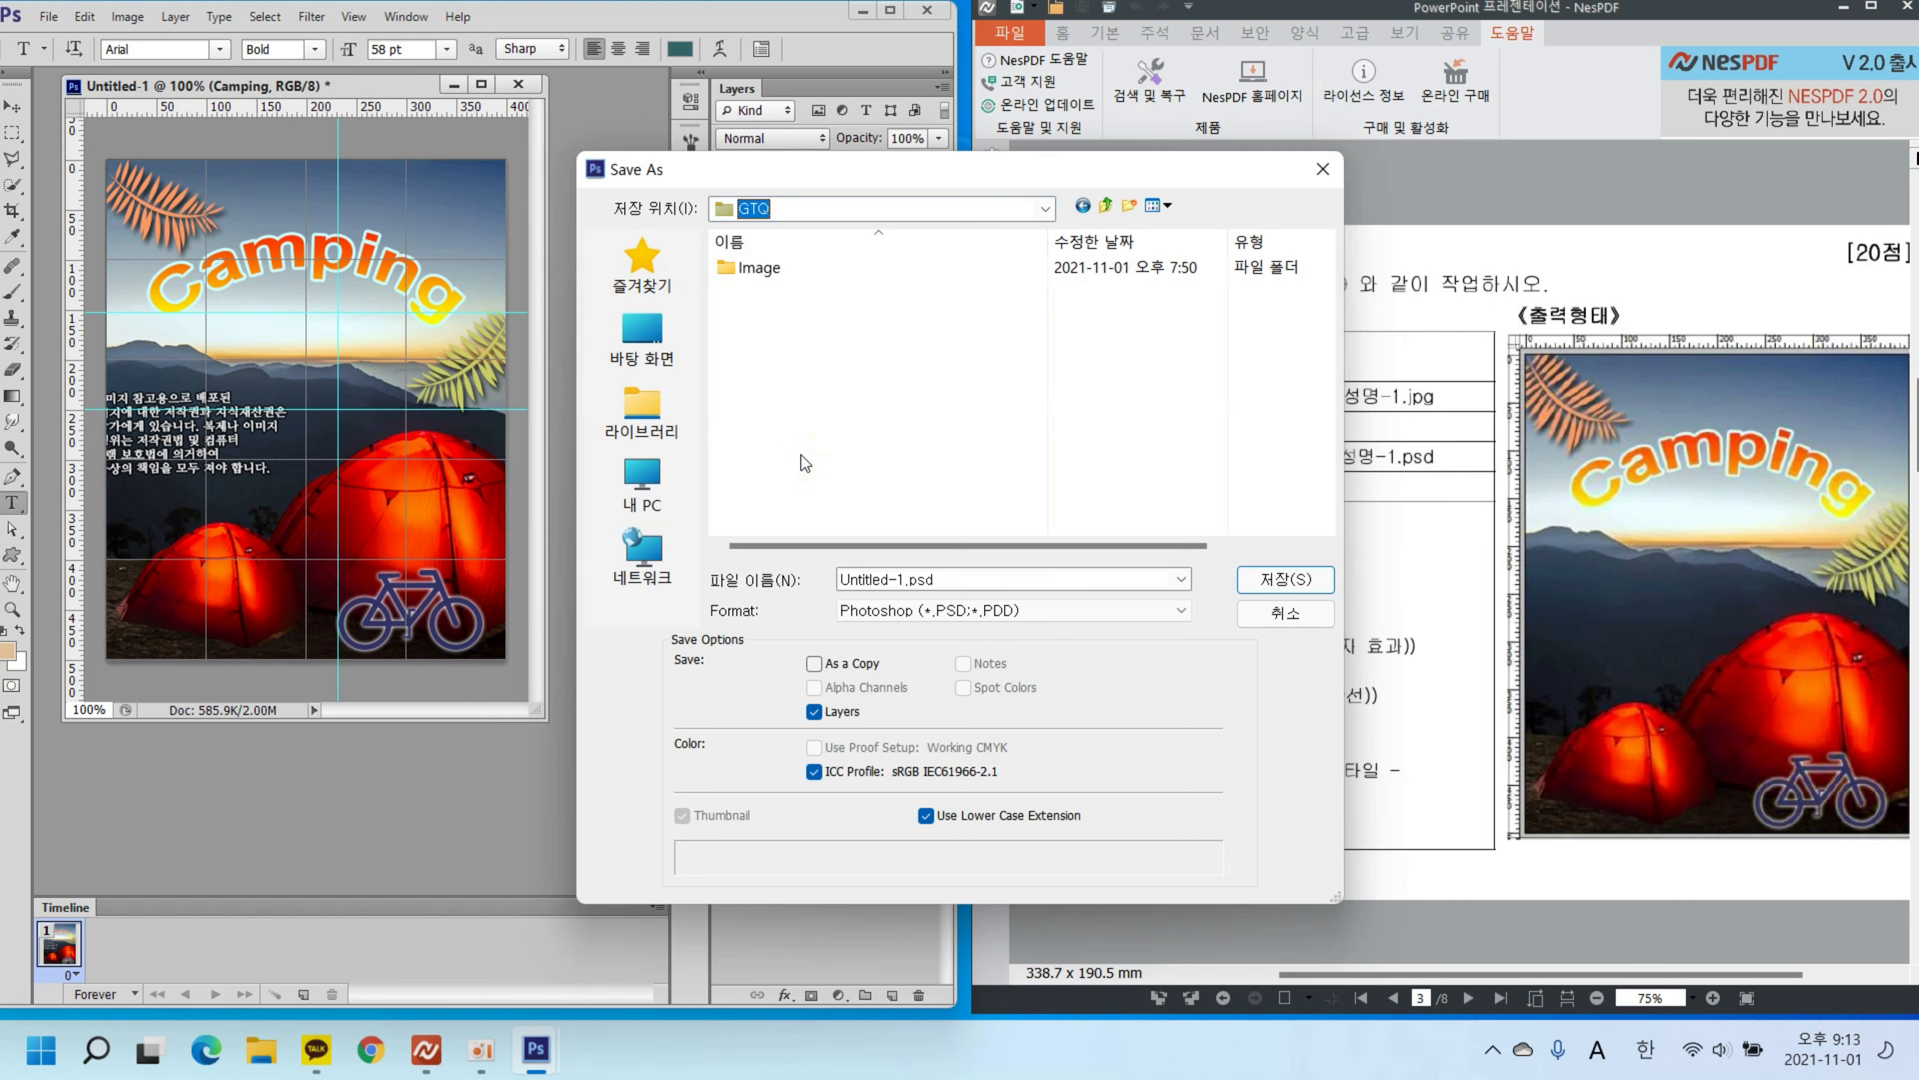
click(952, 573)
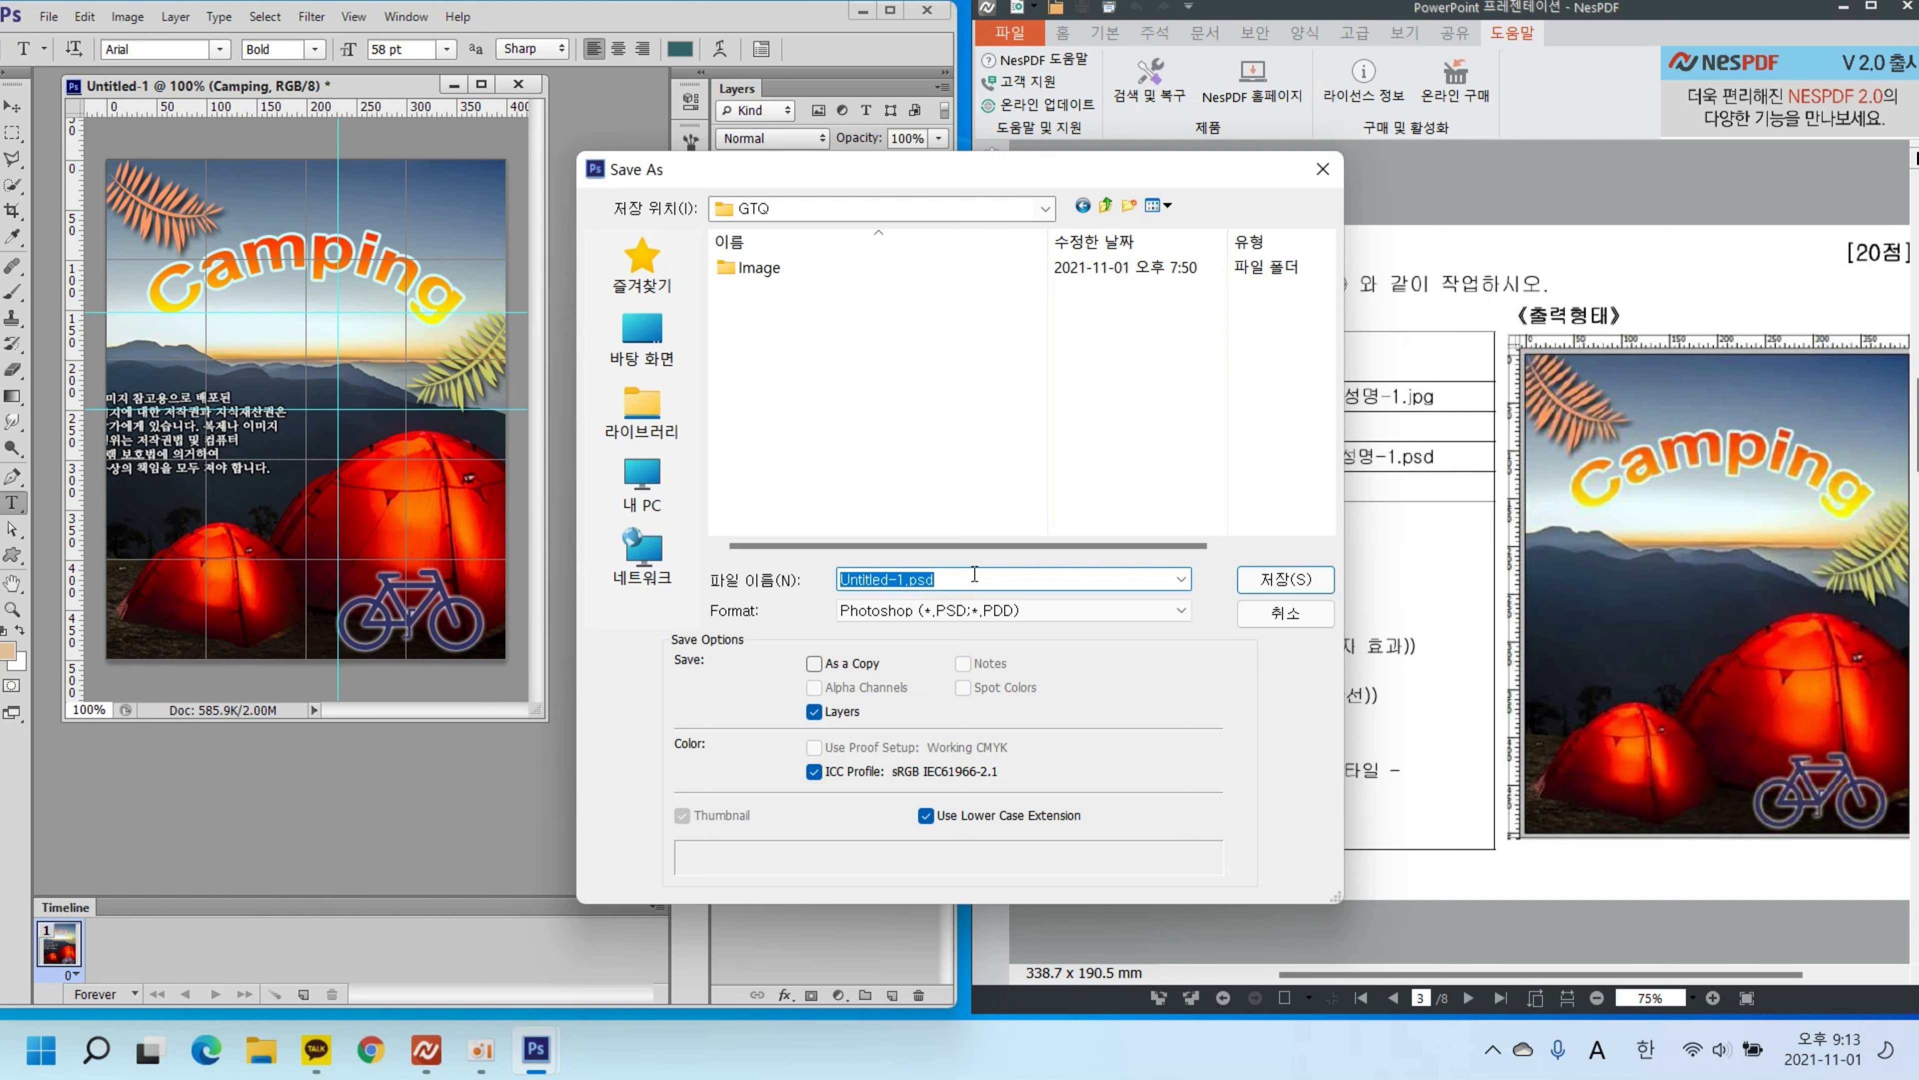
text(r)
text(123400-홍길도)
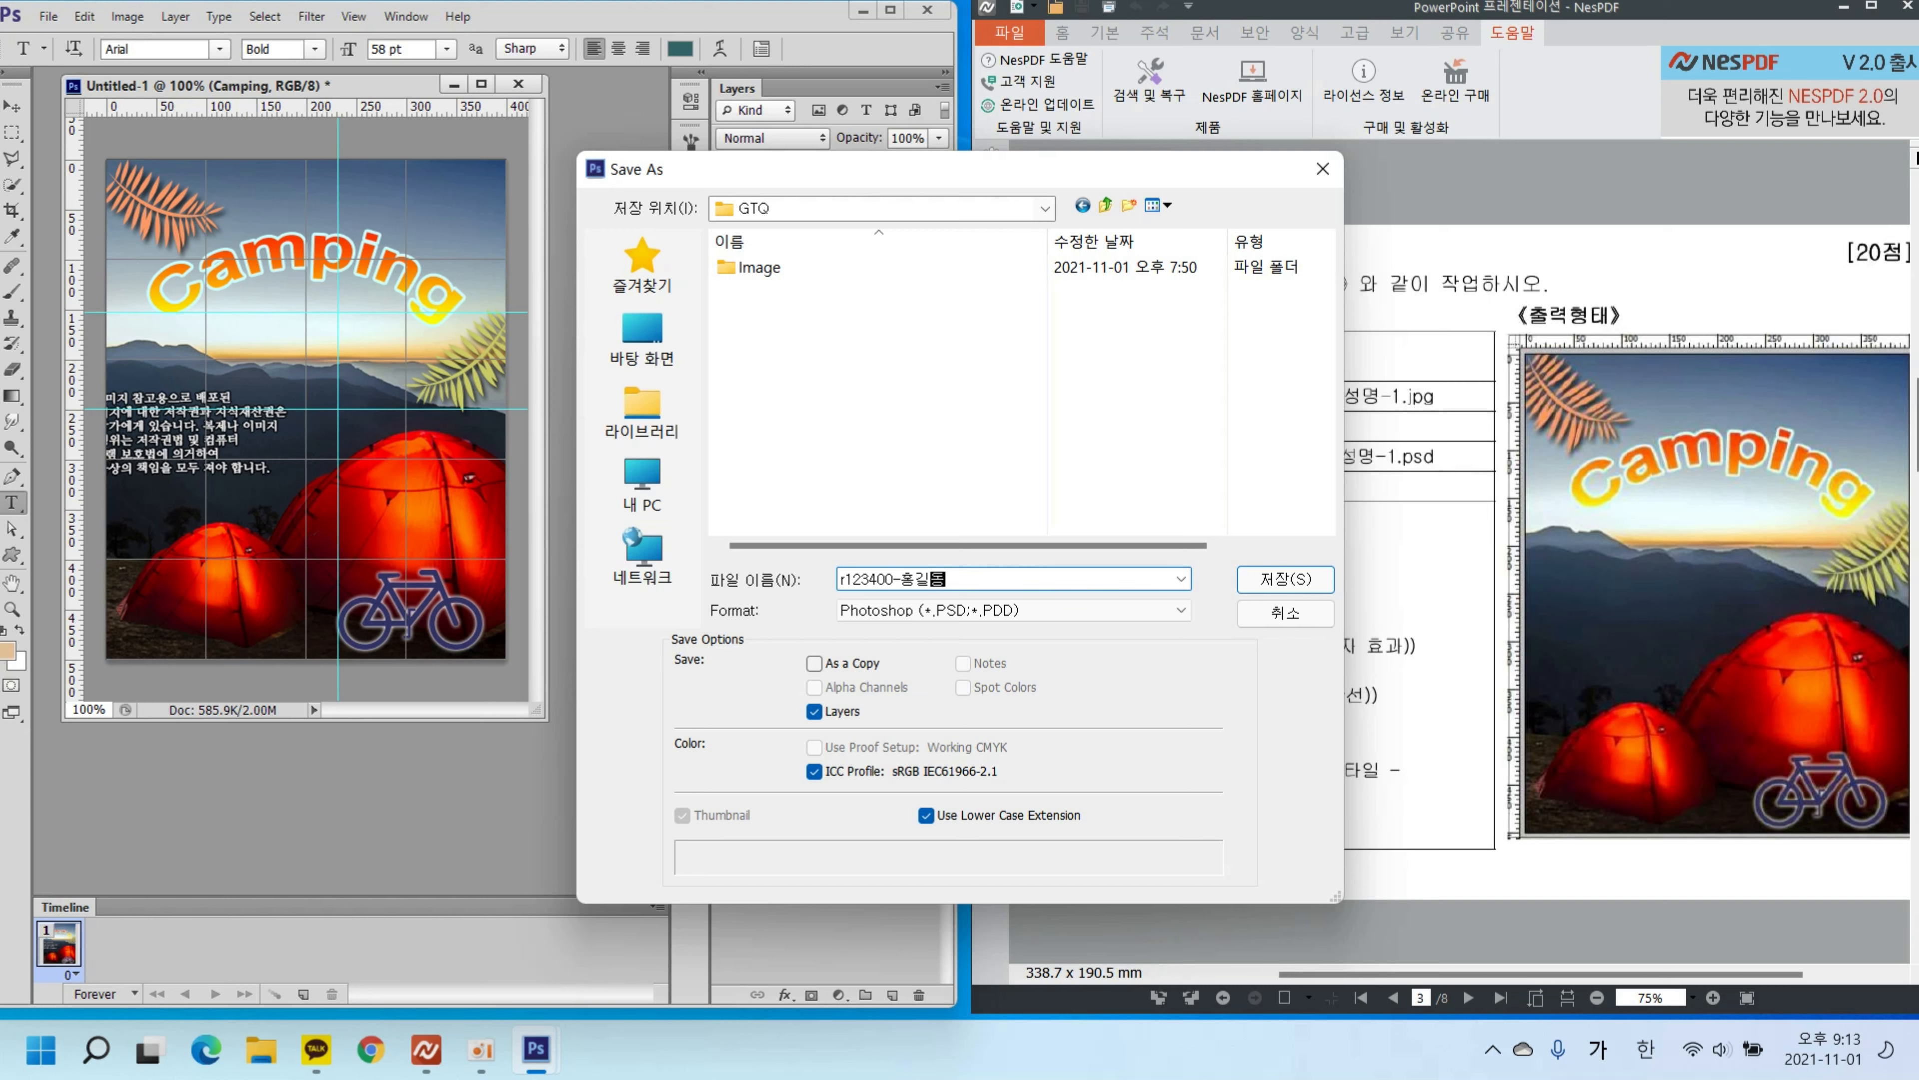
text(-1)
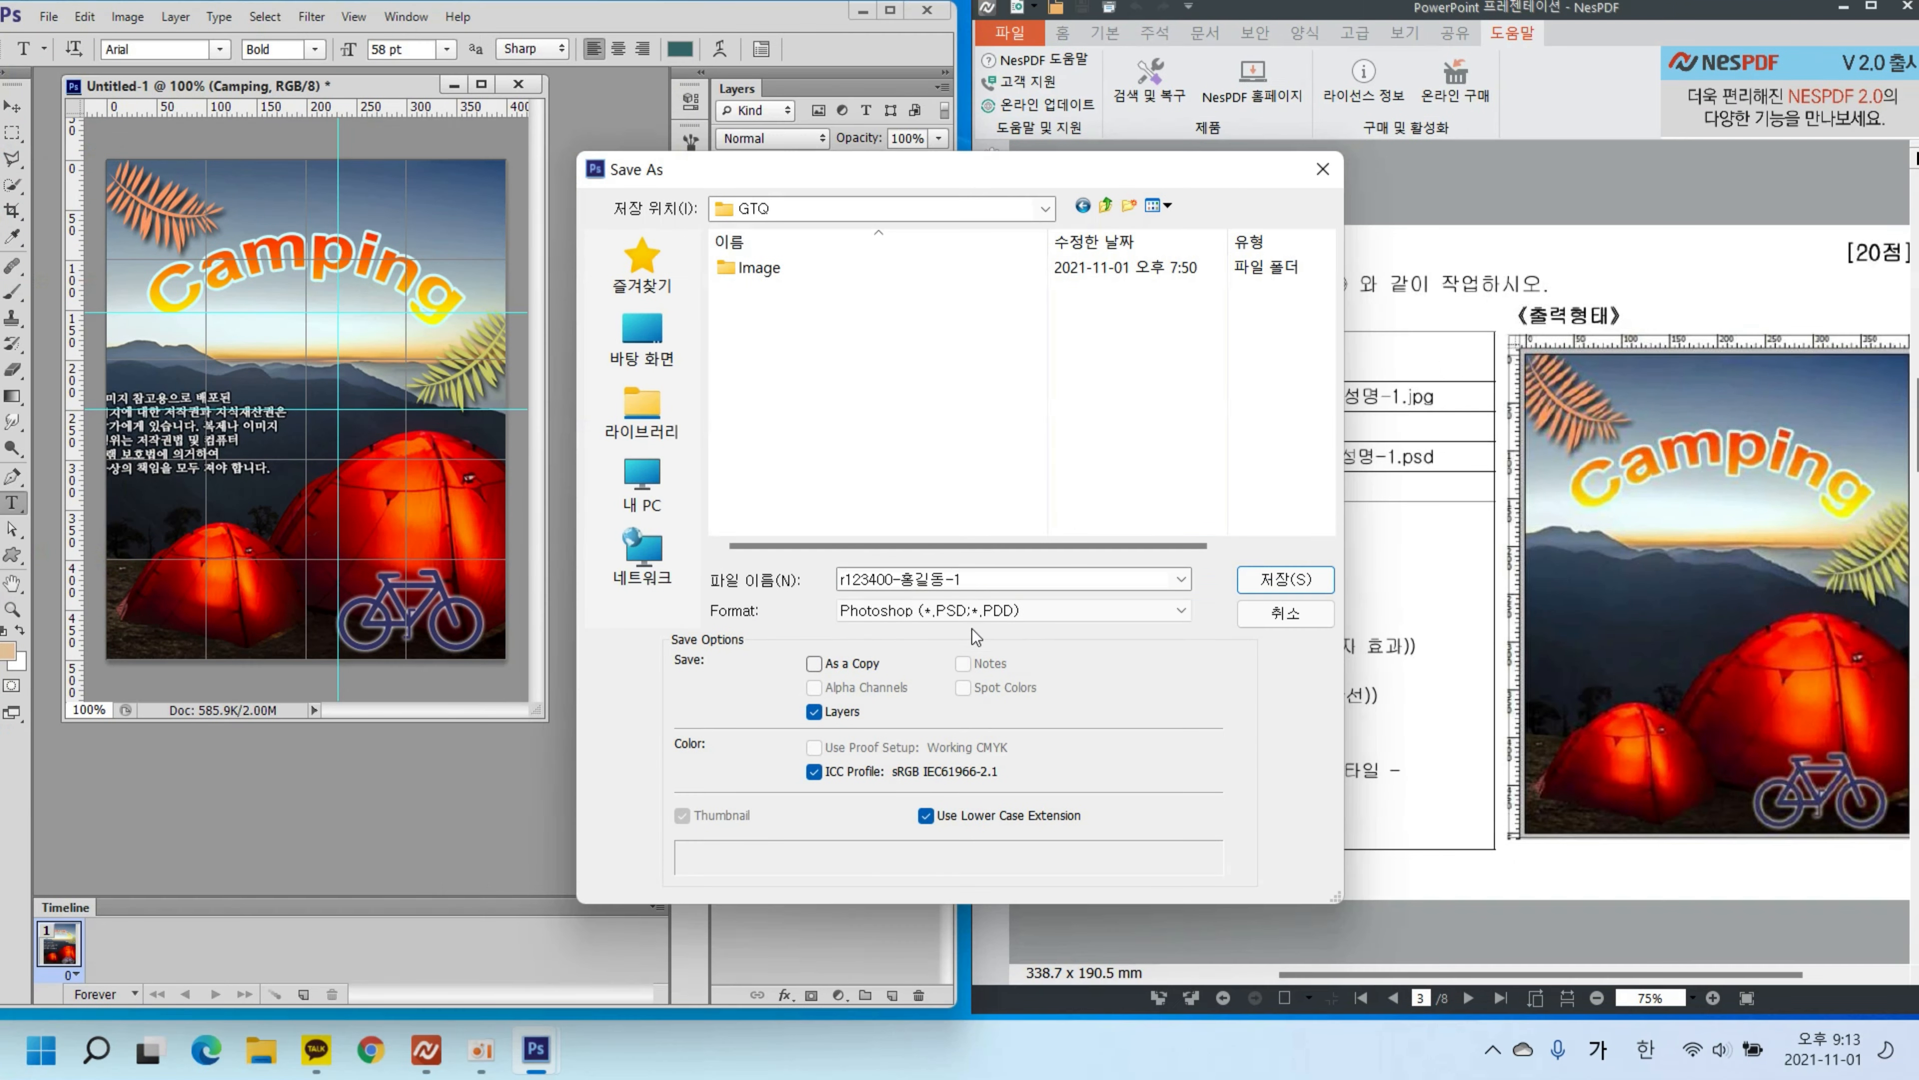
Step: Choose the JPEG format for the poster file and save it, accepting the JPEG options
click(974, 611)
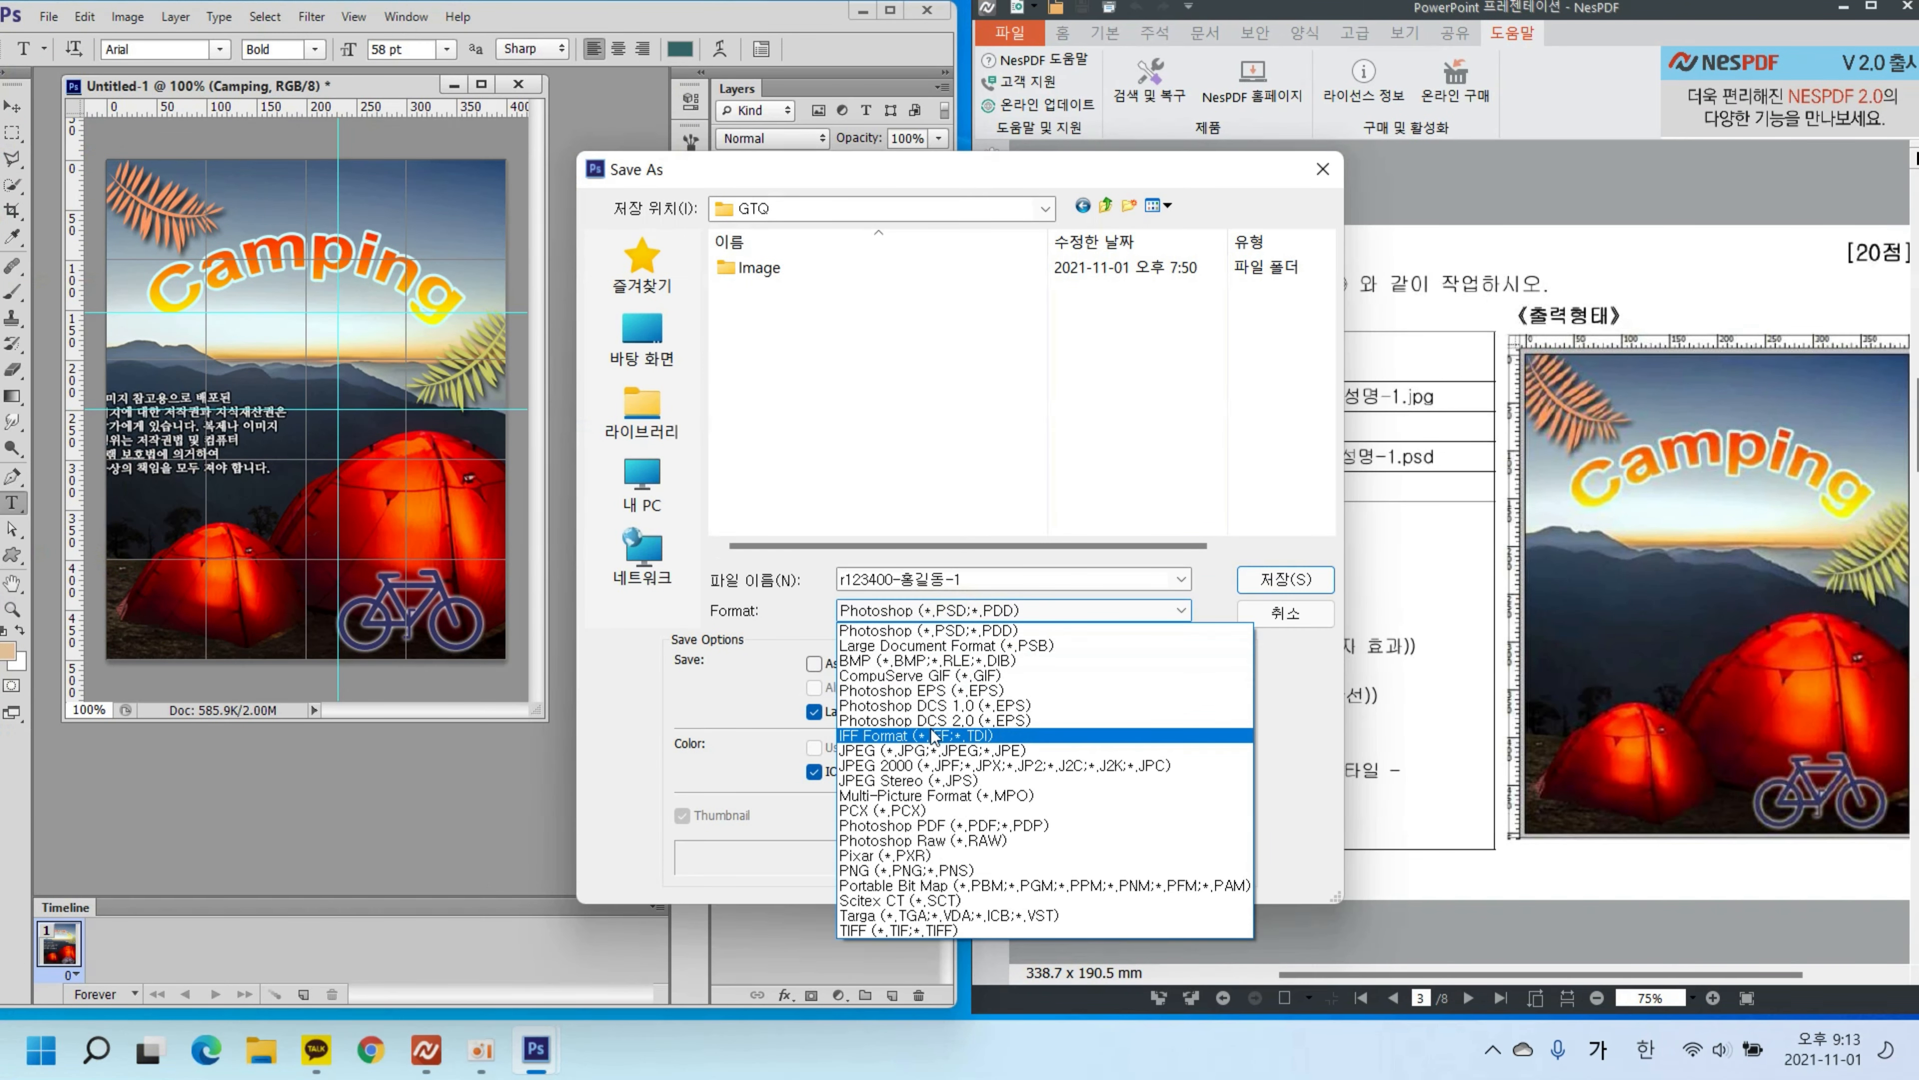
click(933, 751)
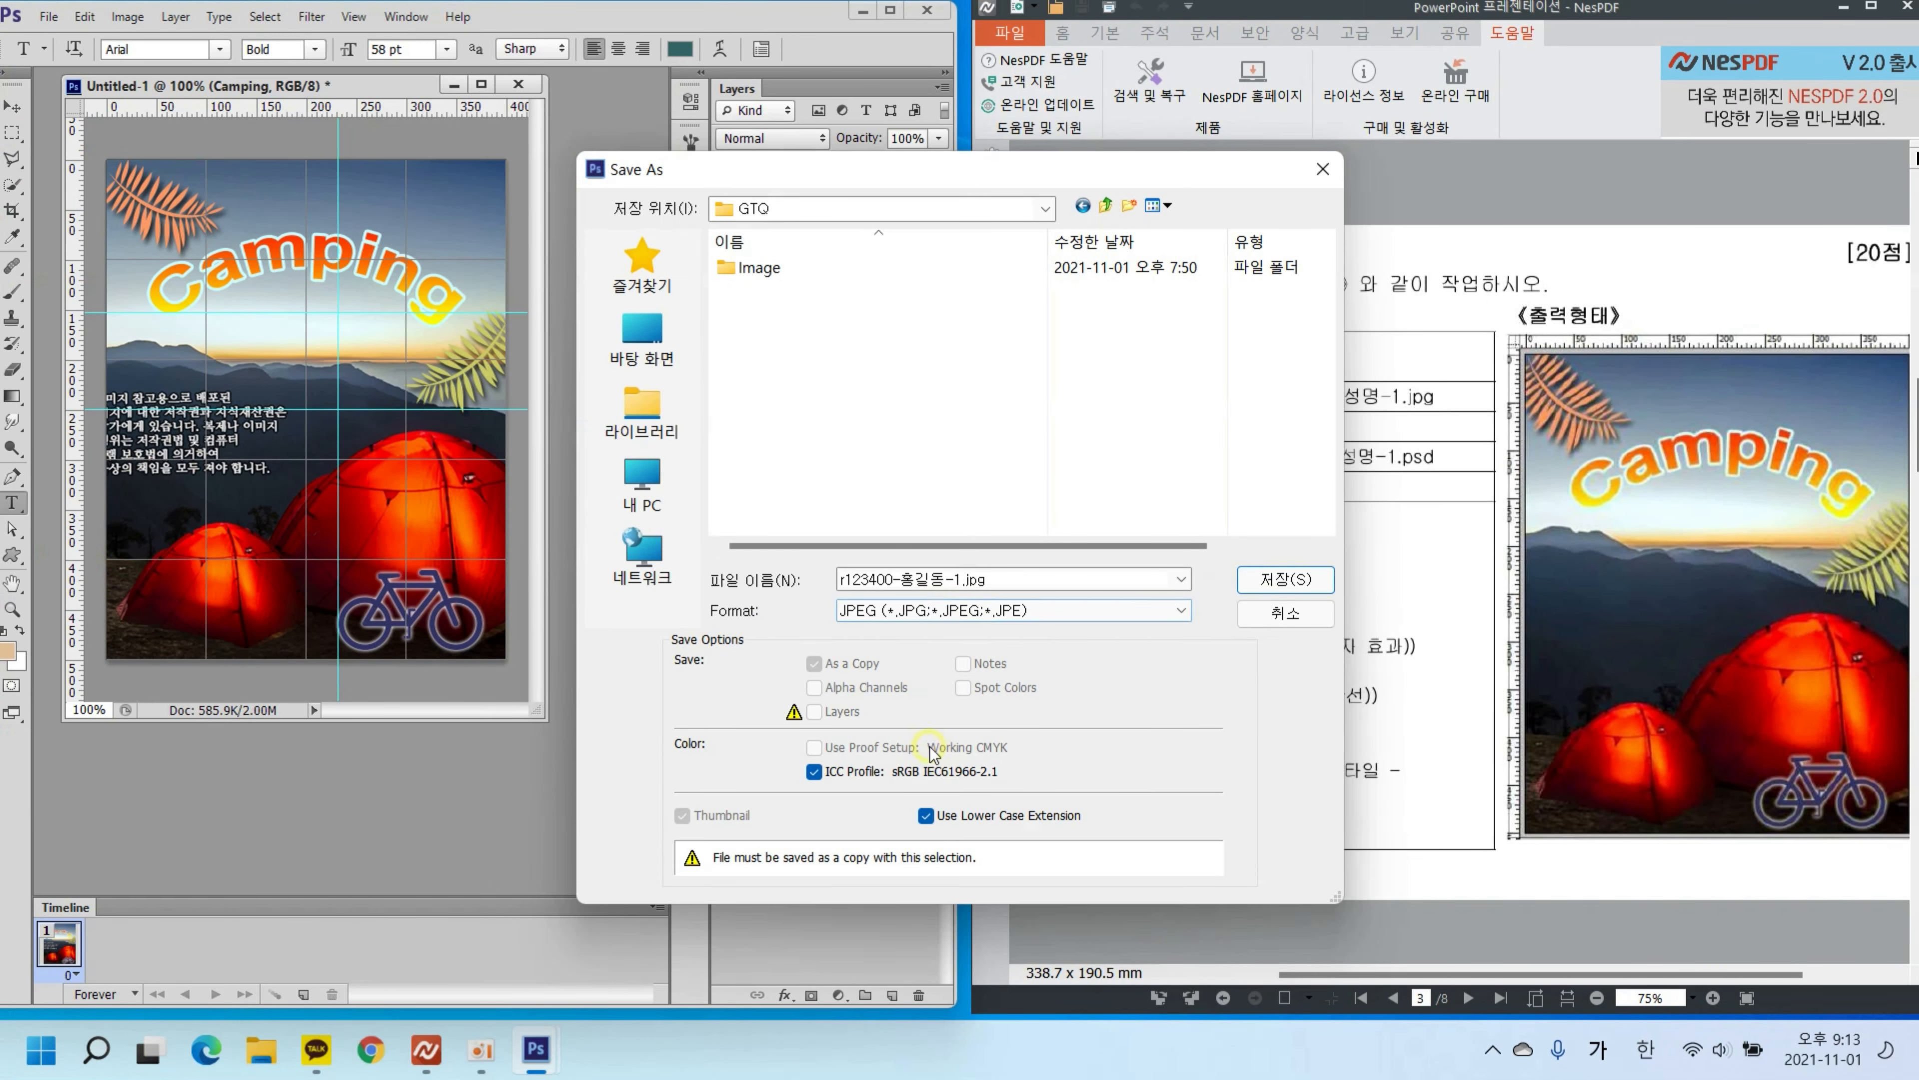
click(1283, 594)
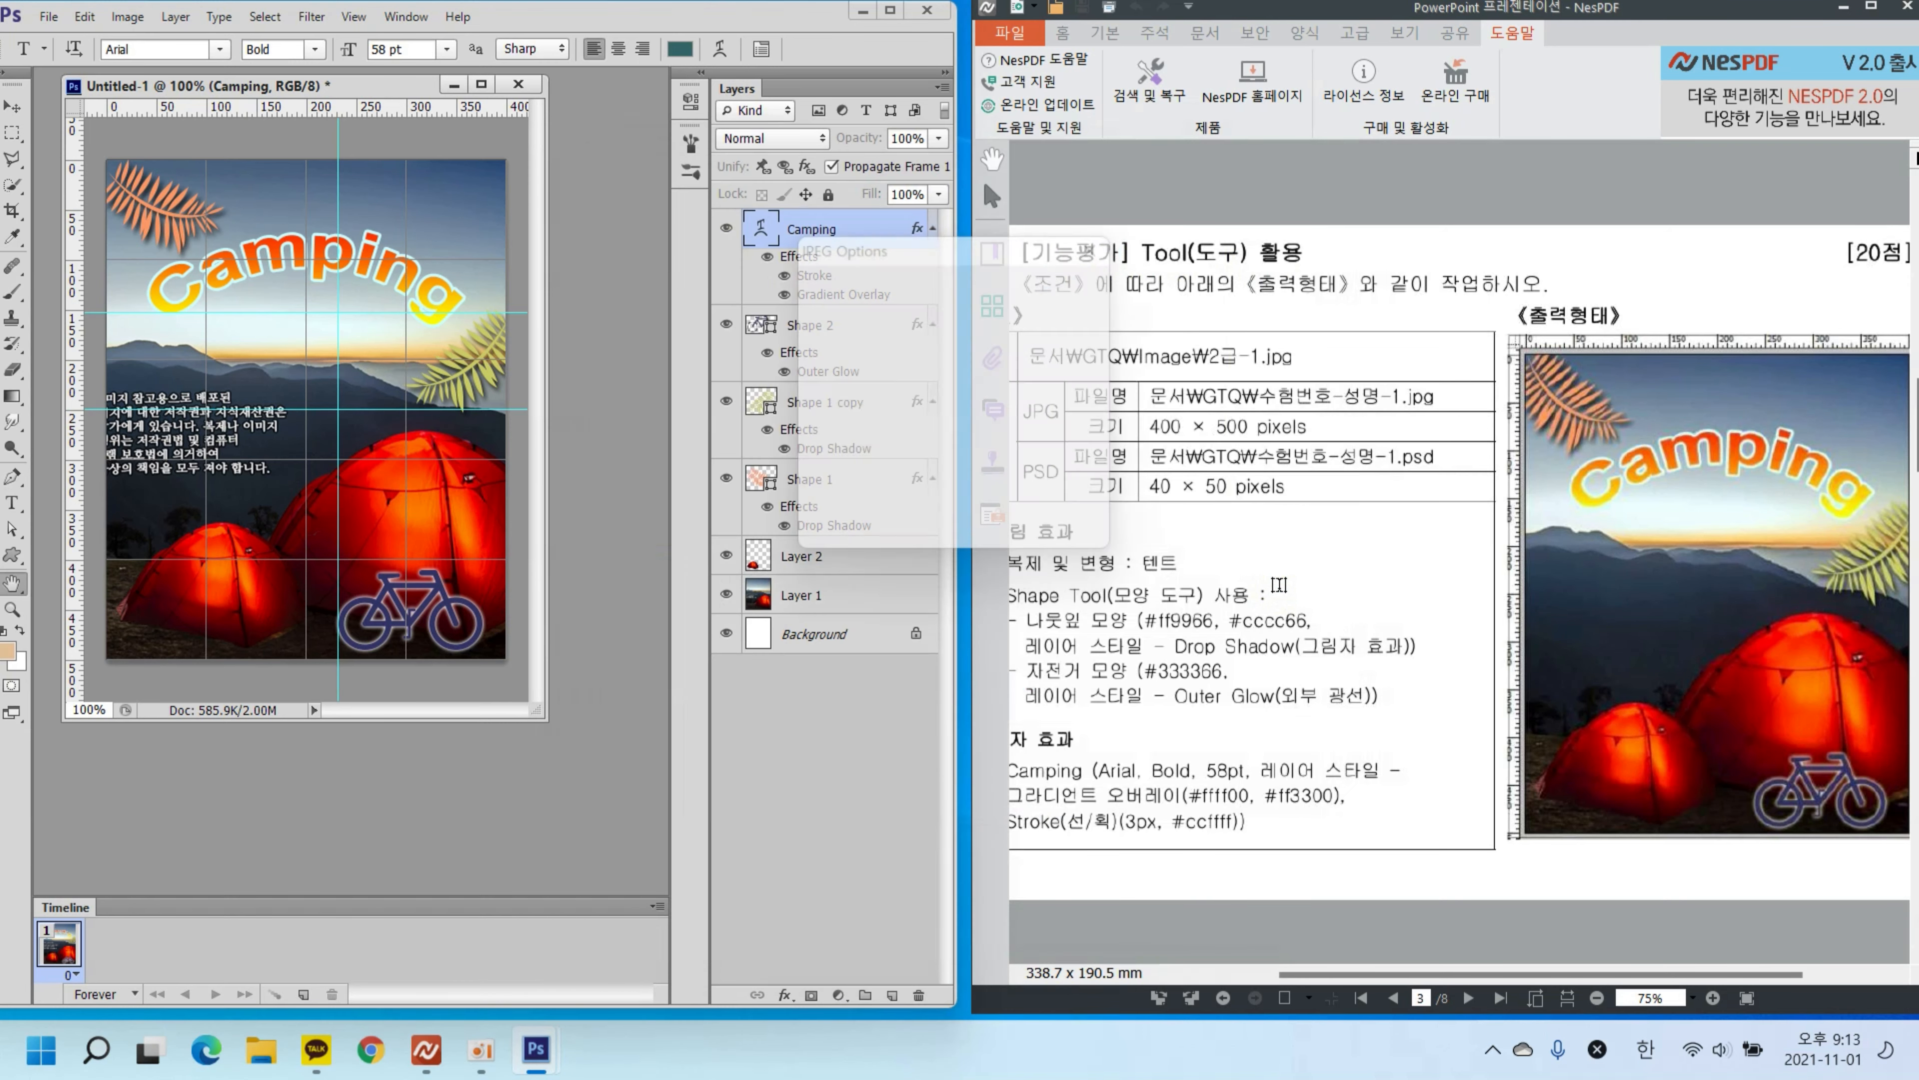
click(1077, 279)
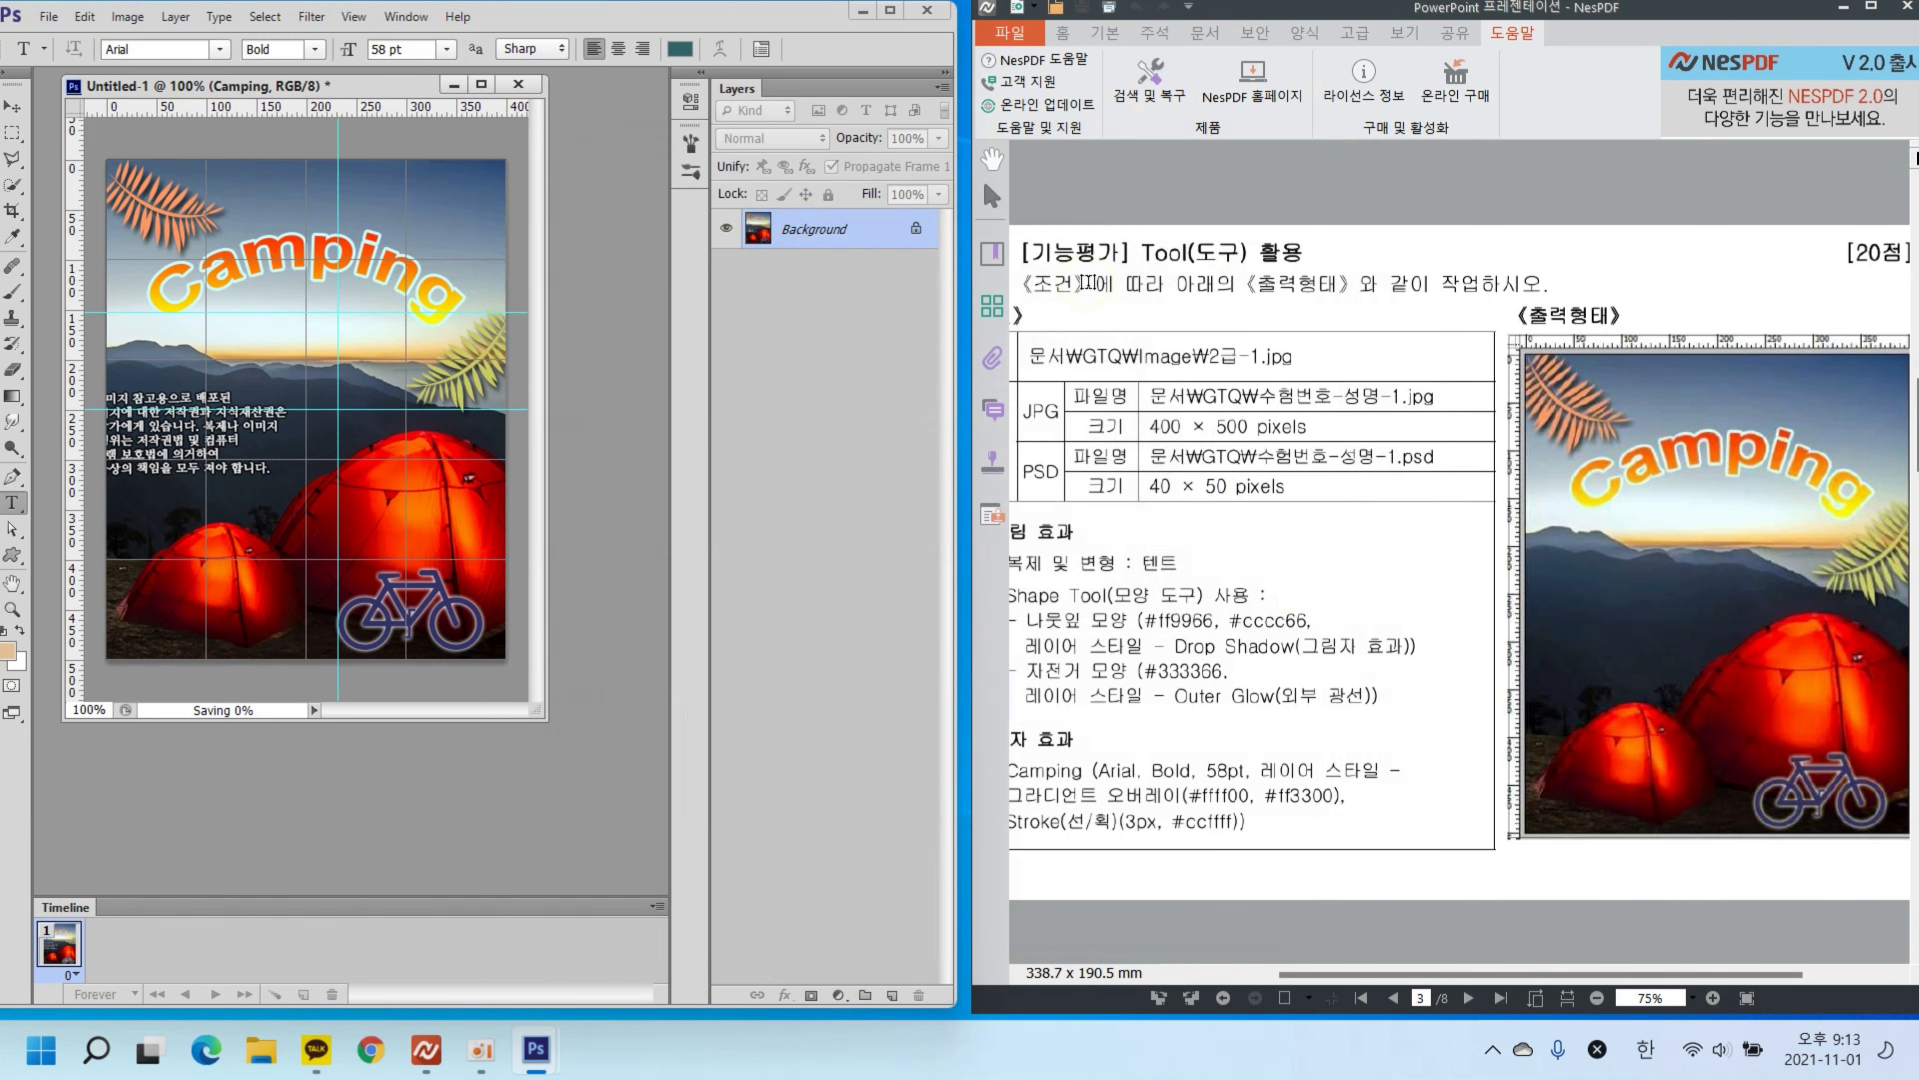
Step: Resize the poster image to 40 × 50 pixels with proportions constrained, as required for the PSD version
click(127, 16)
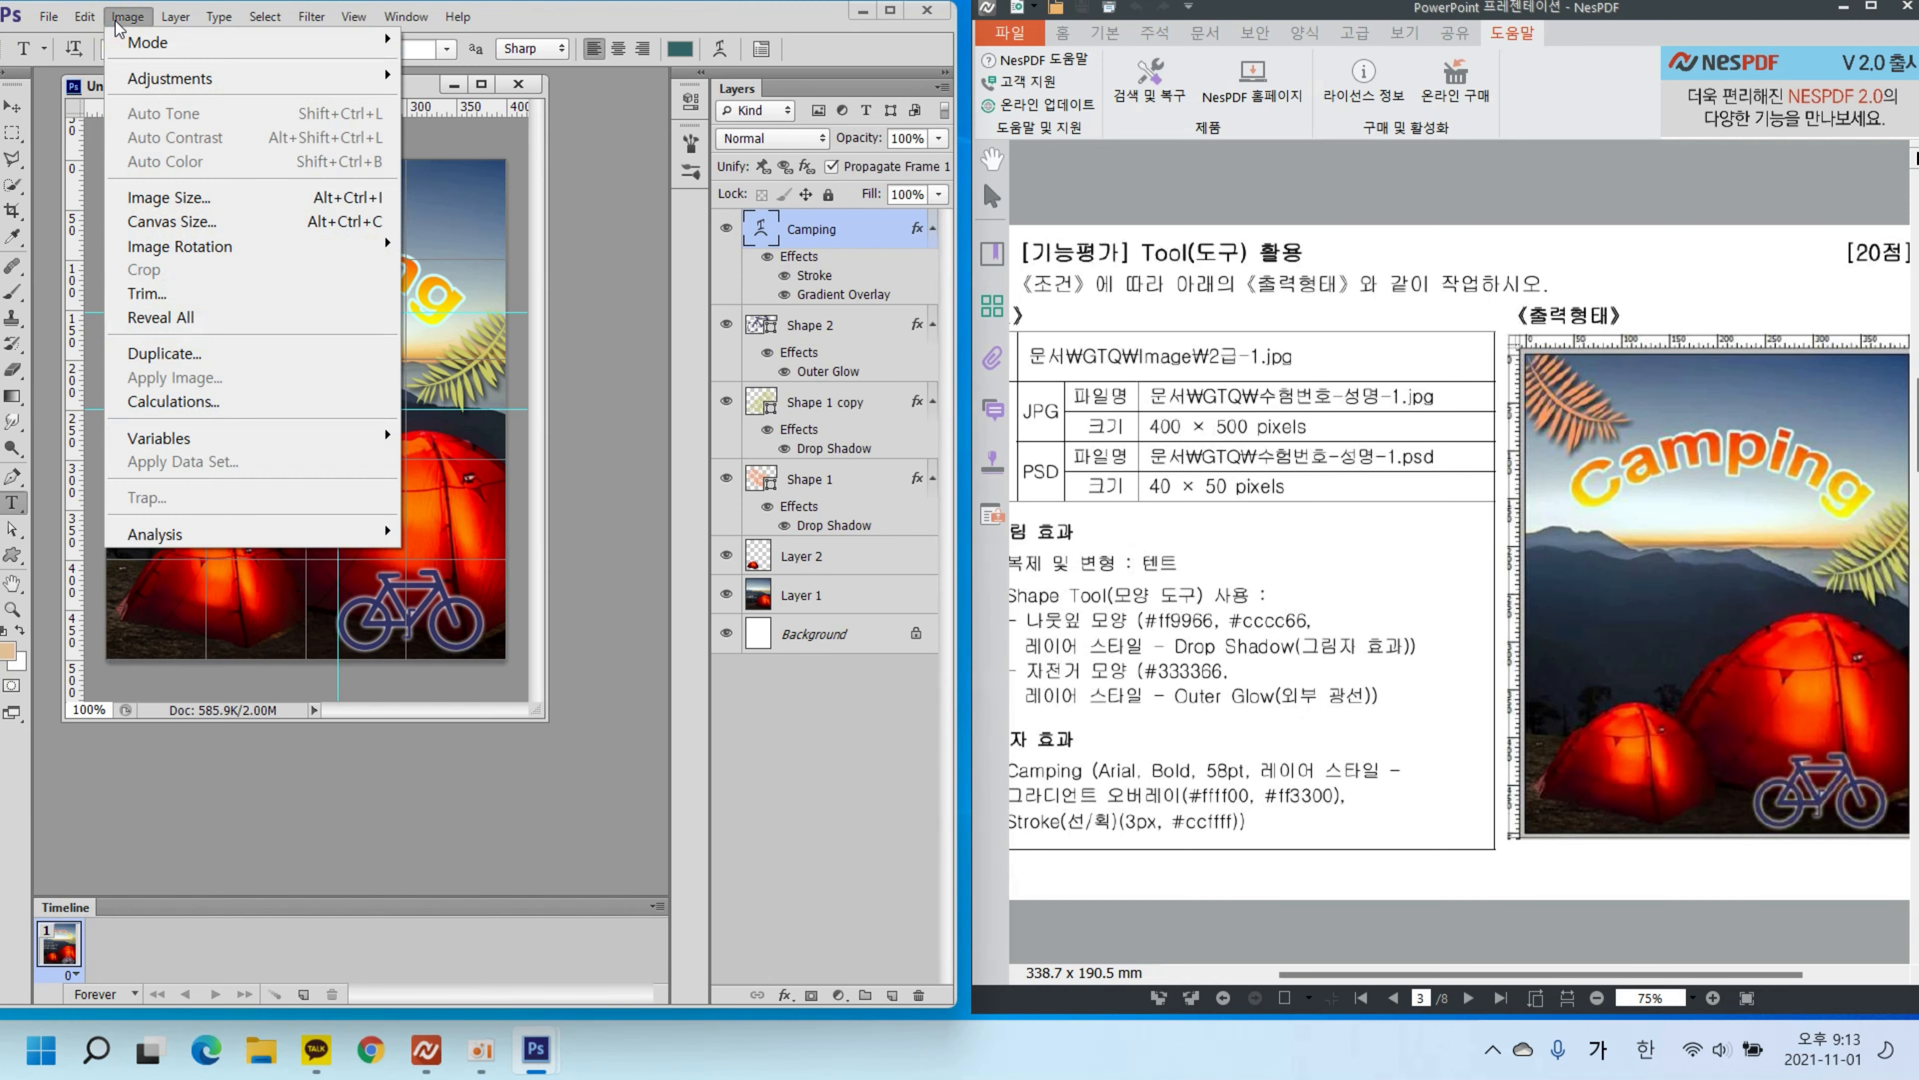
click(181, 198)
drag(1121, 239, 901, 204)
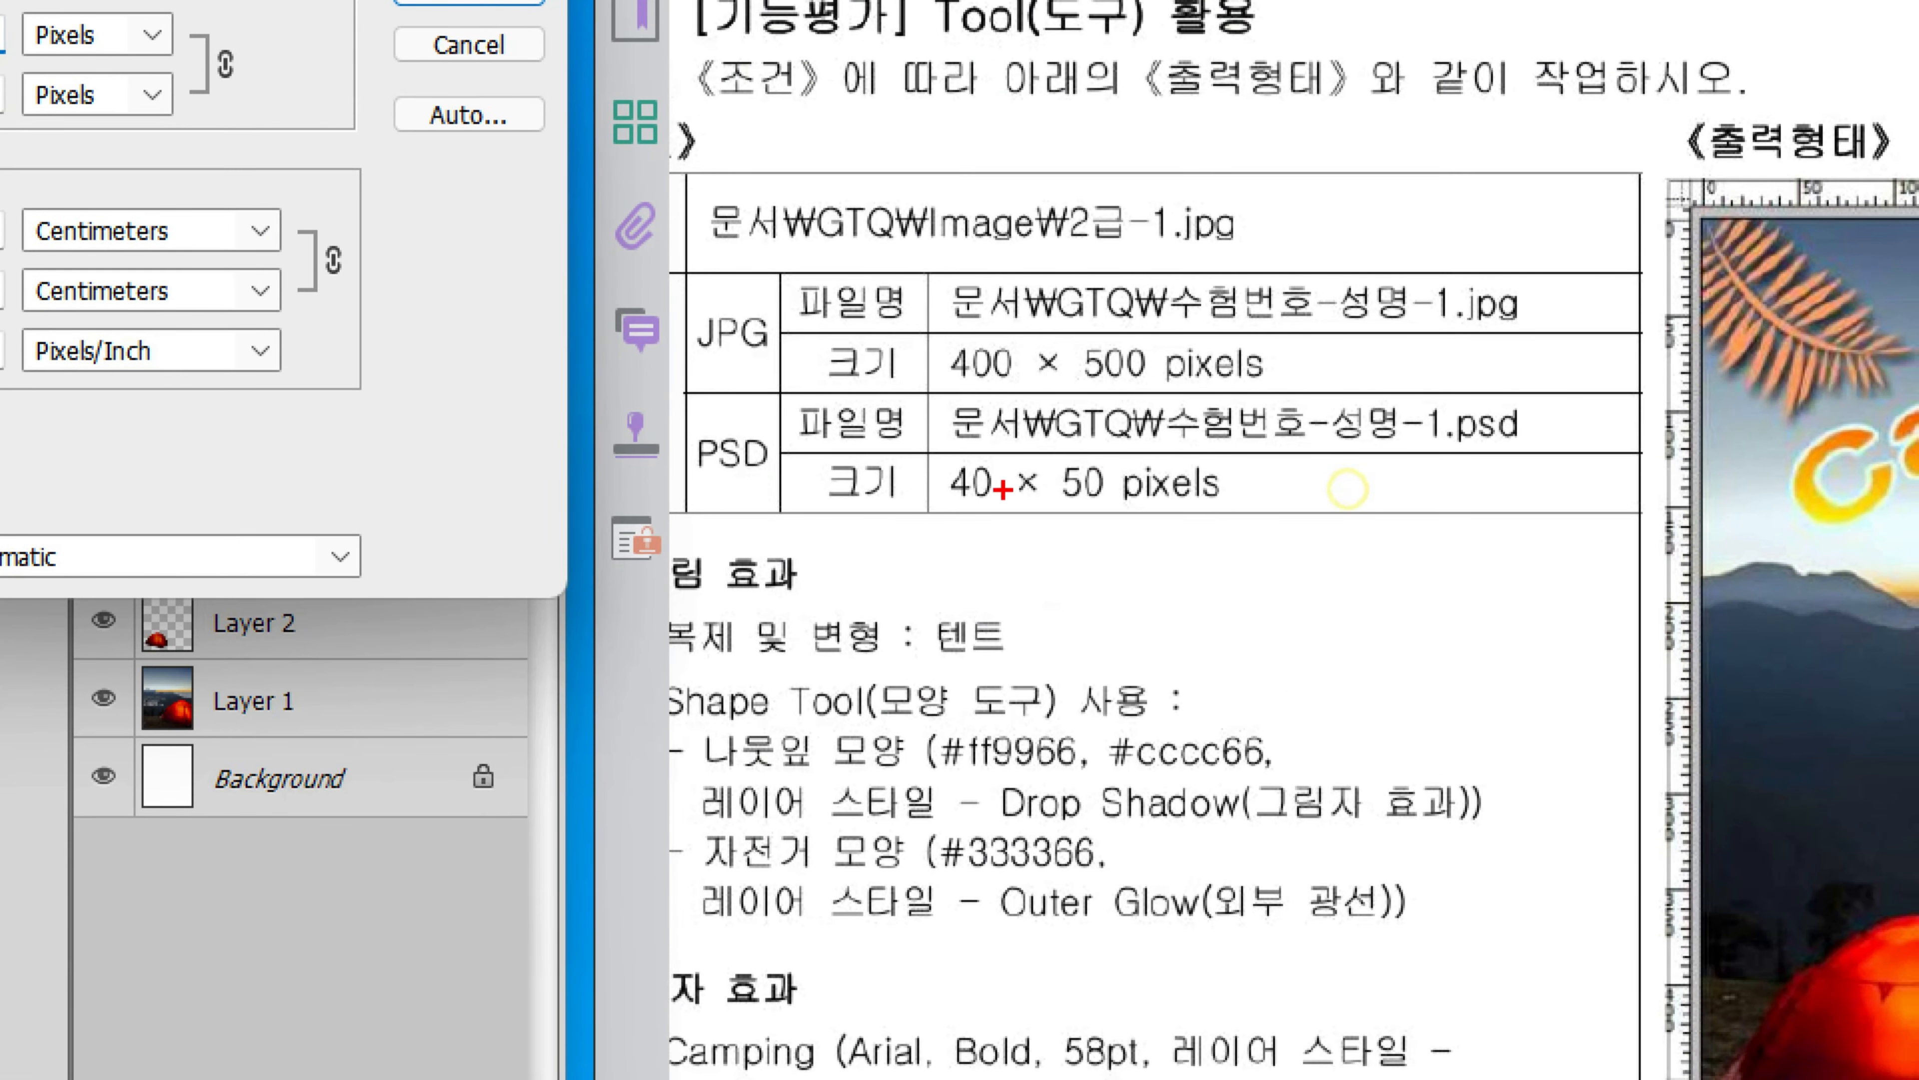
mouse_move(736, 478)
mouse_down()
mouse_move(693, 479)
mouse_move(723, 400)
mouse_move(756, 465)
mouse_up()
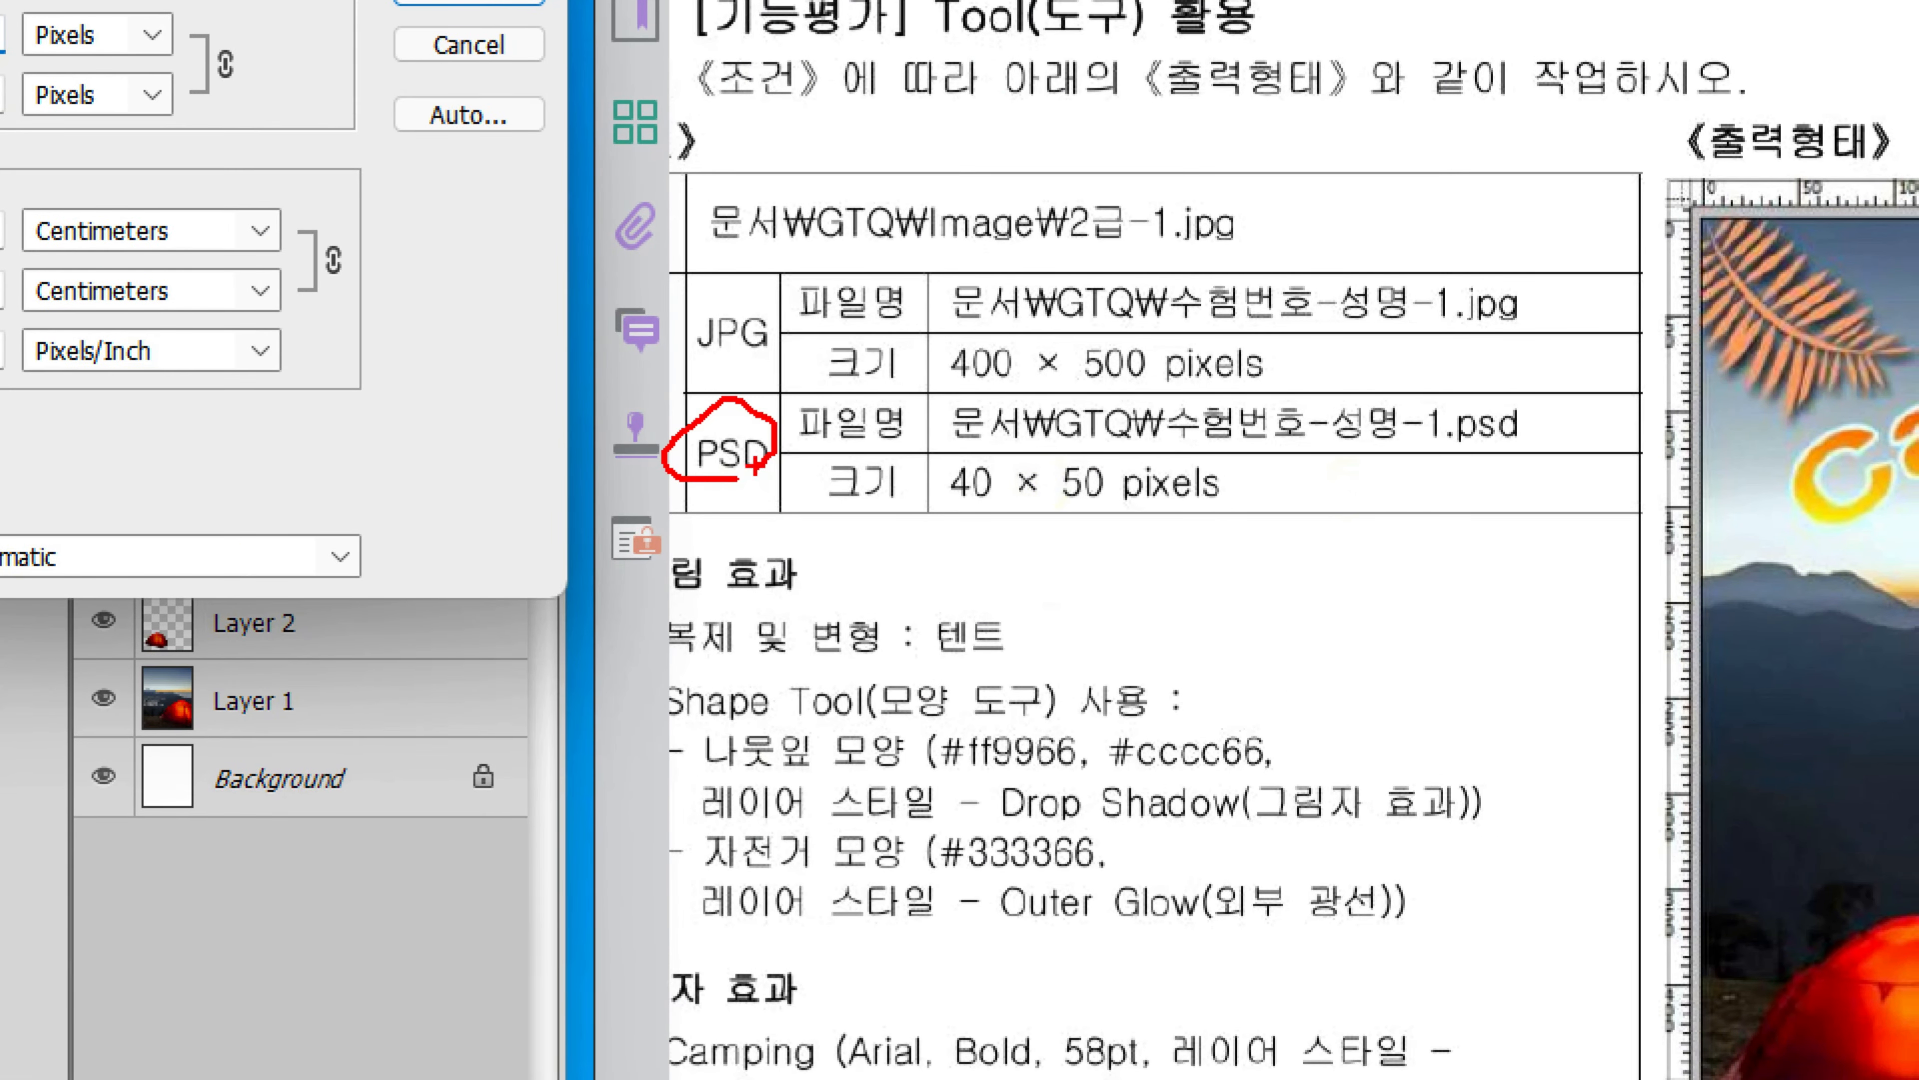
drag(956, 513, 1233, 513)
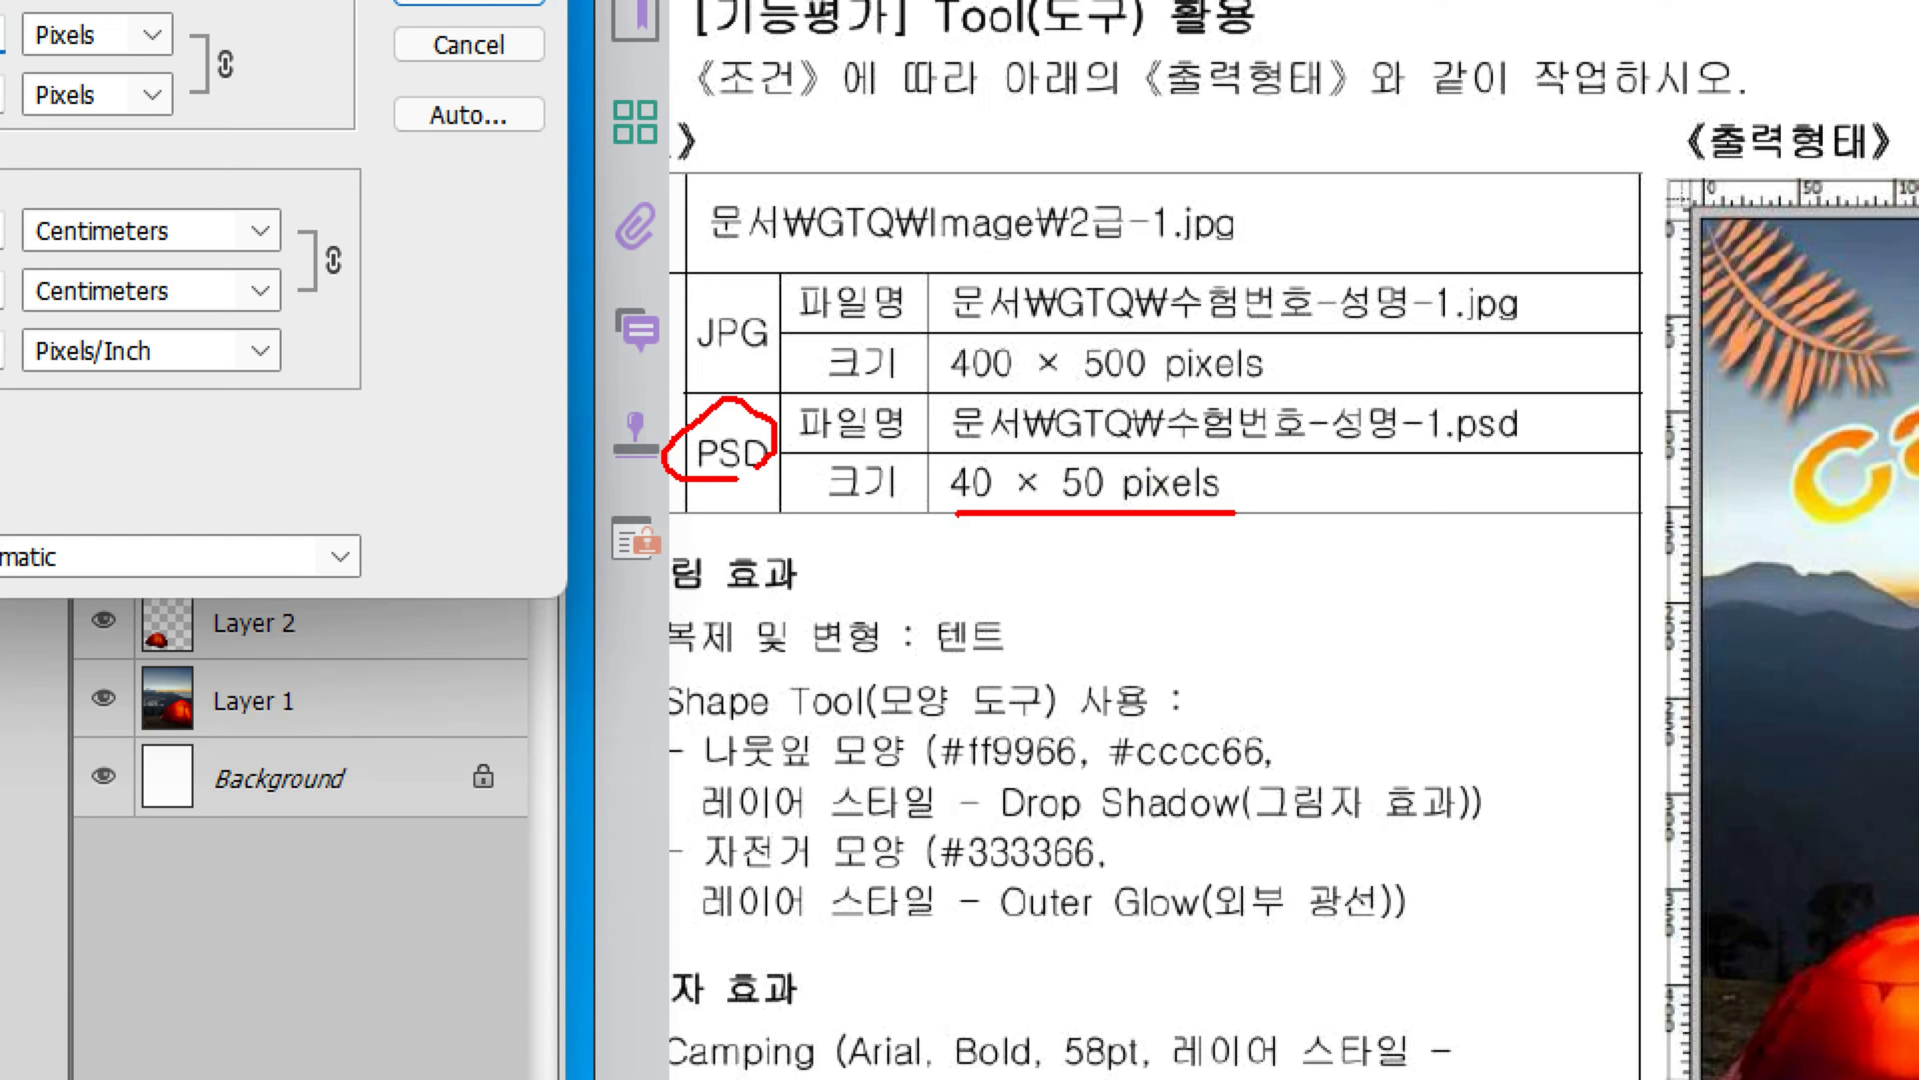
drag(954, 437, 1480, 442)
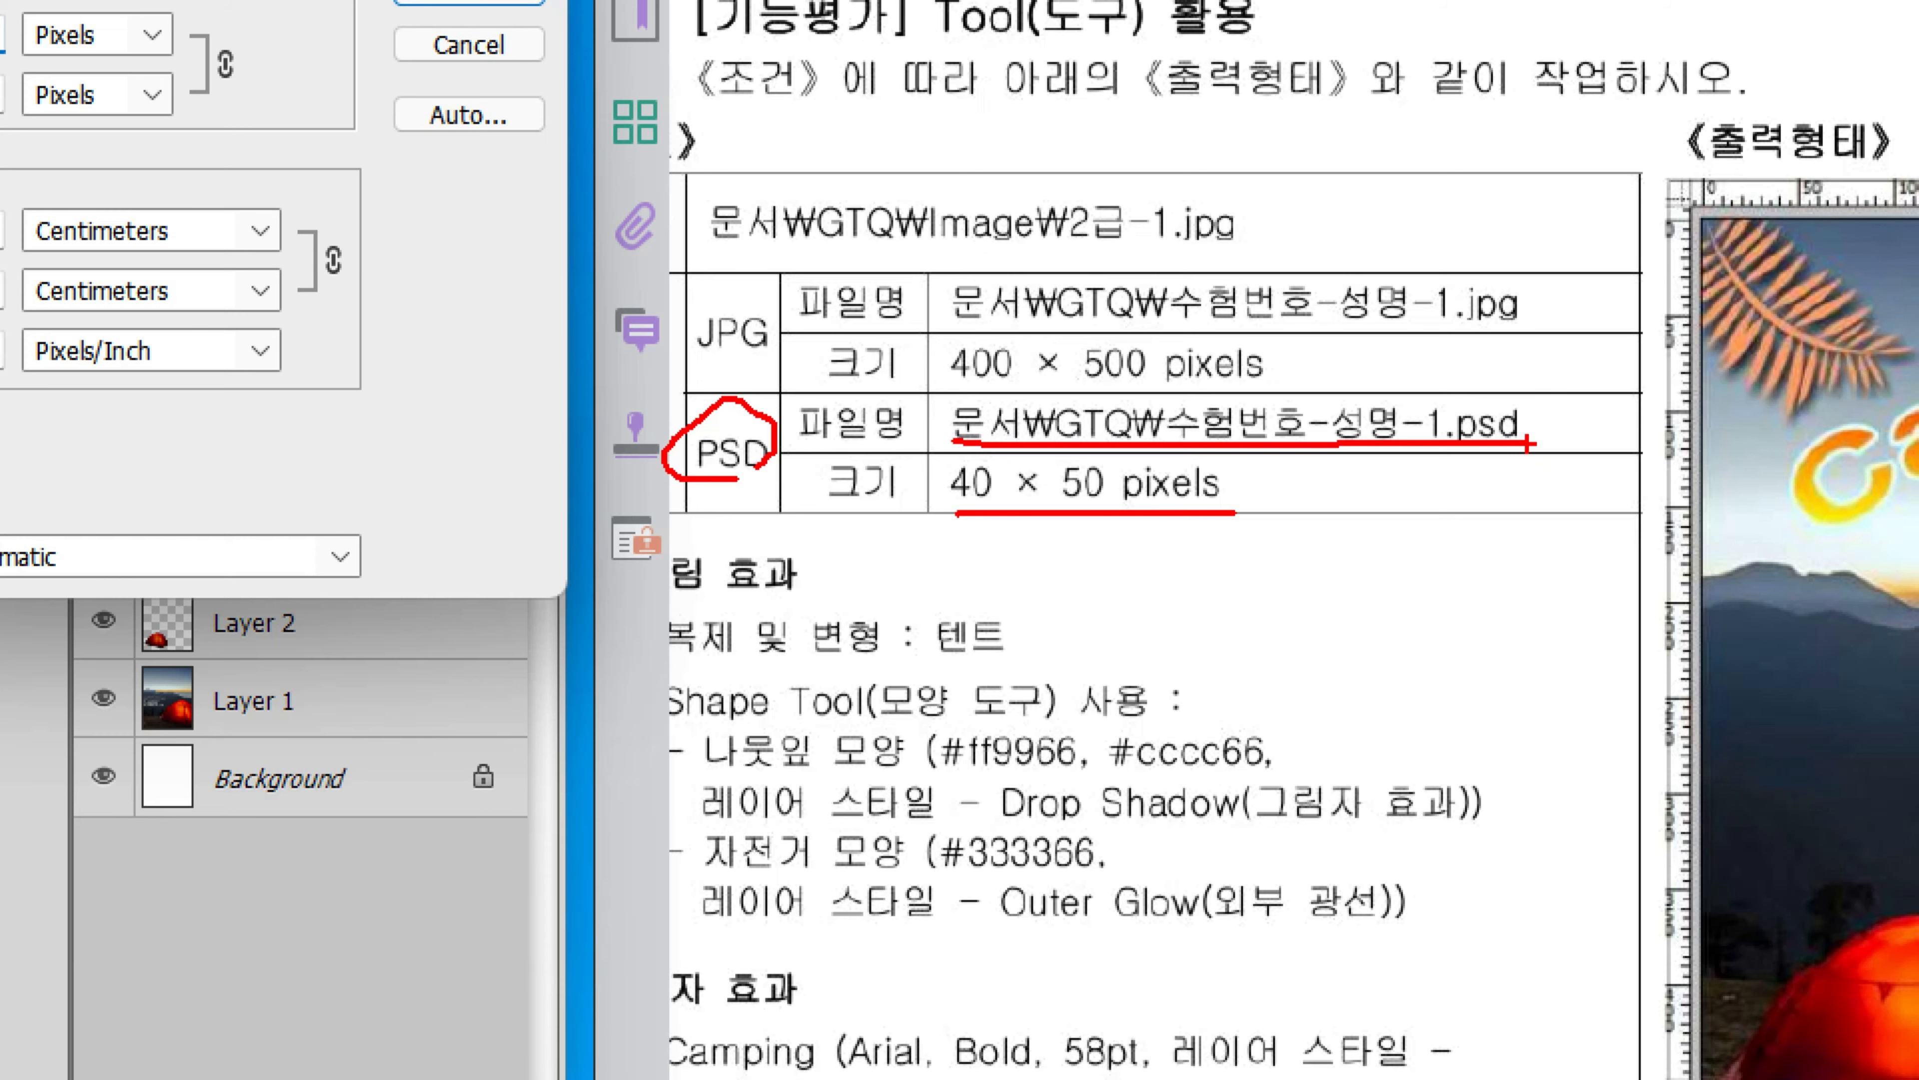
key(Escape)
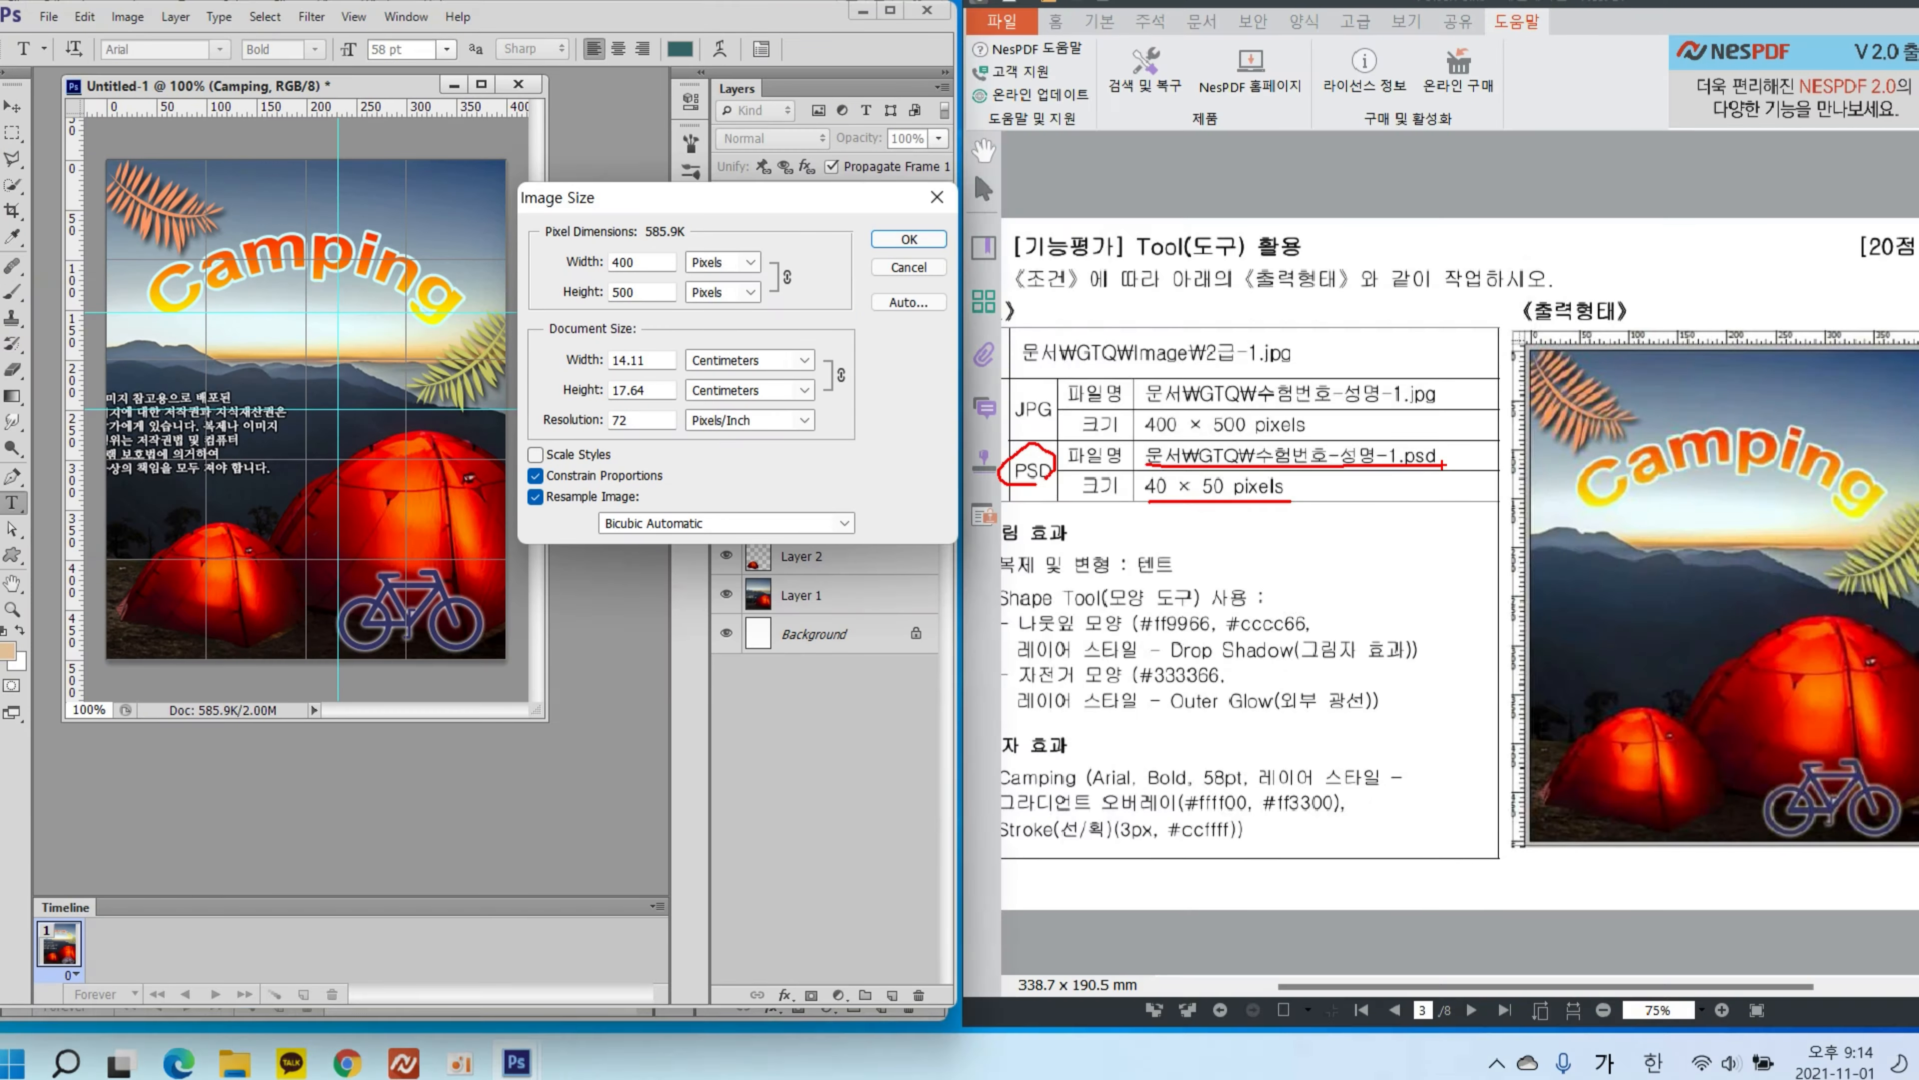
click(657, 264)
key(BackSpace)
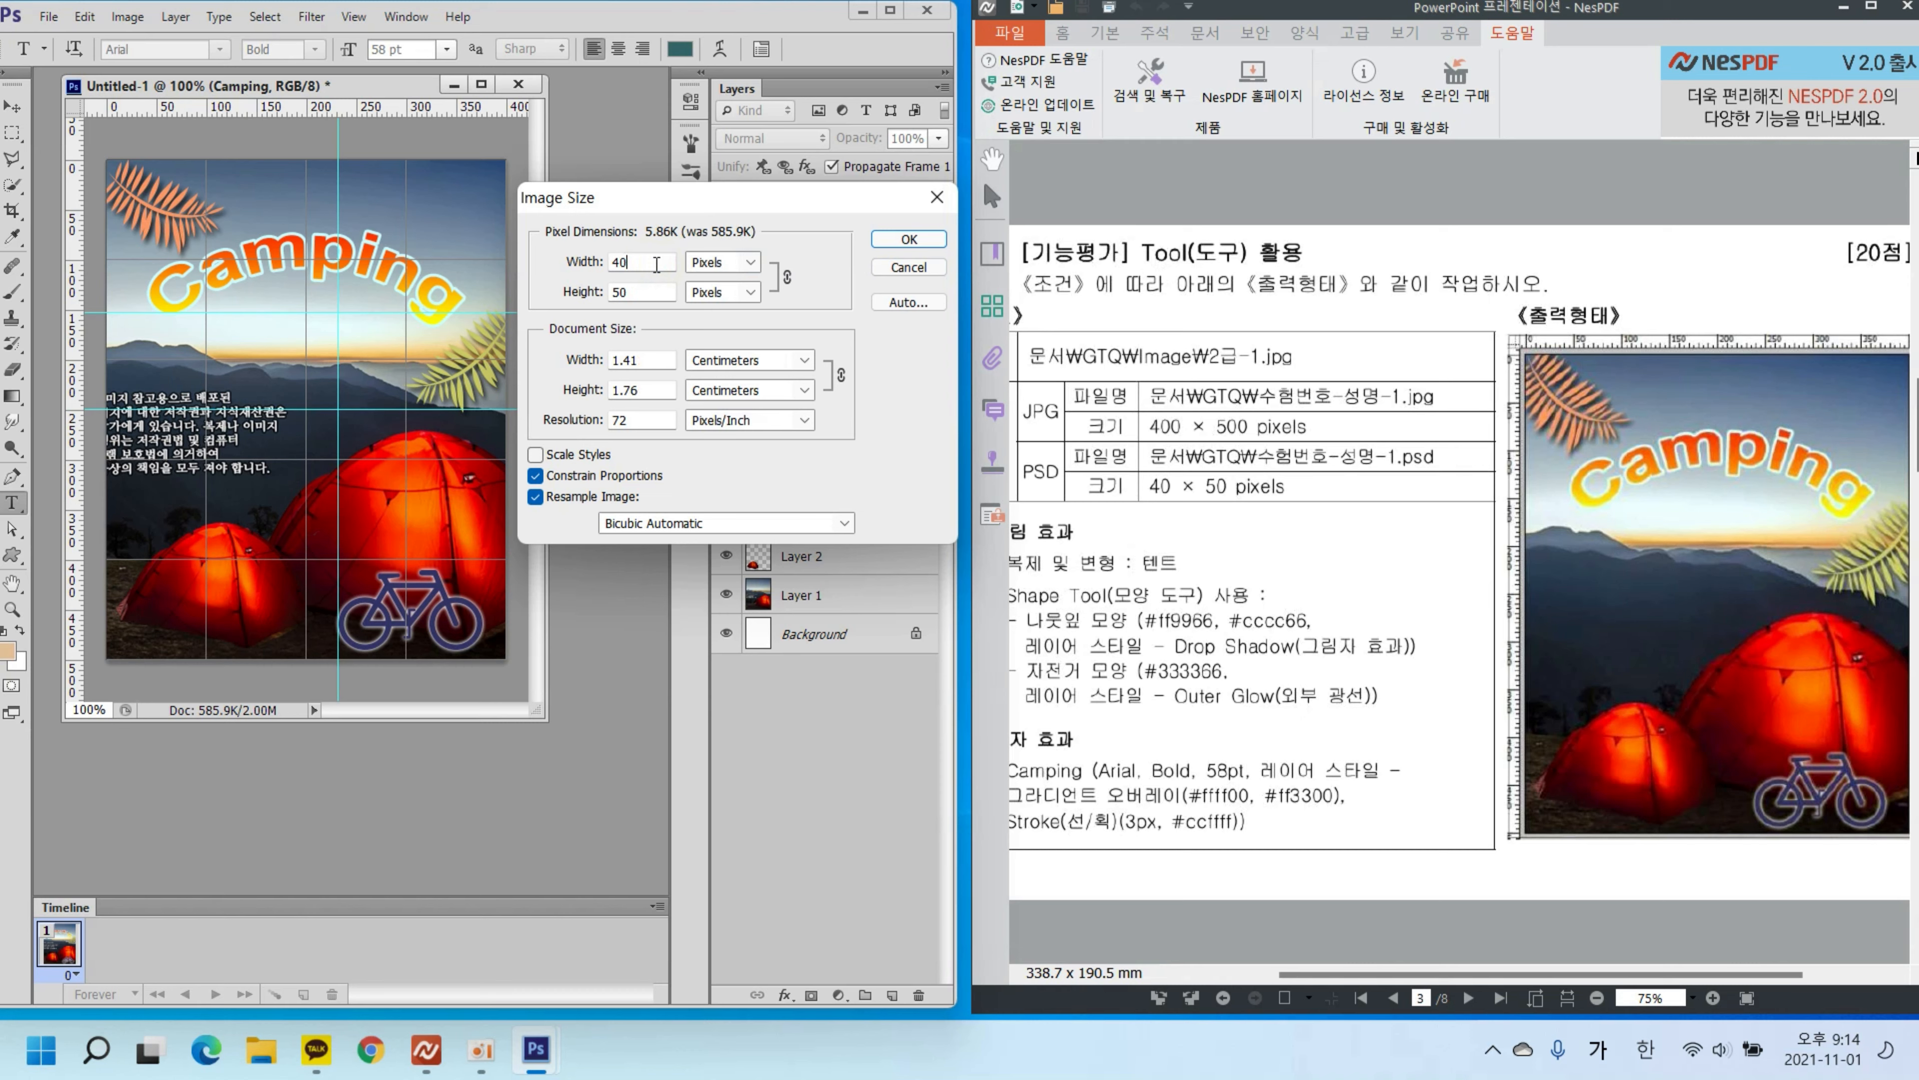
click(908, 240)
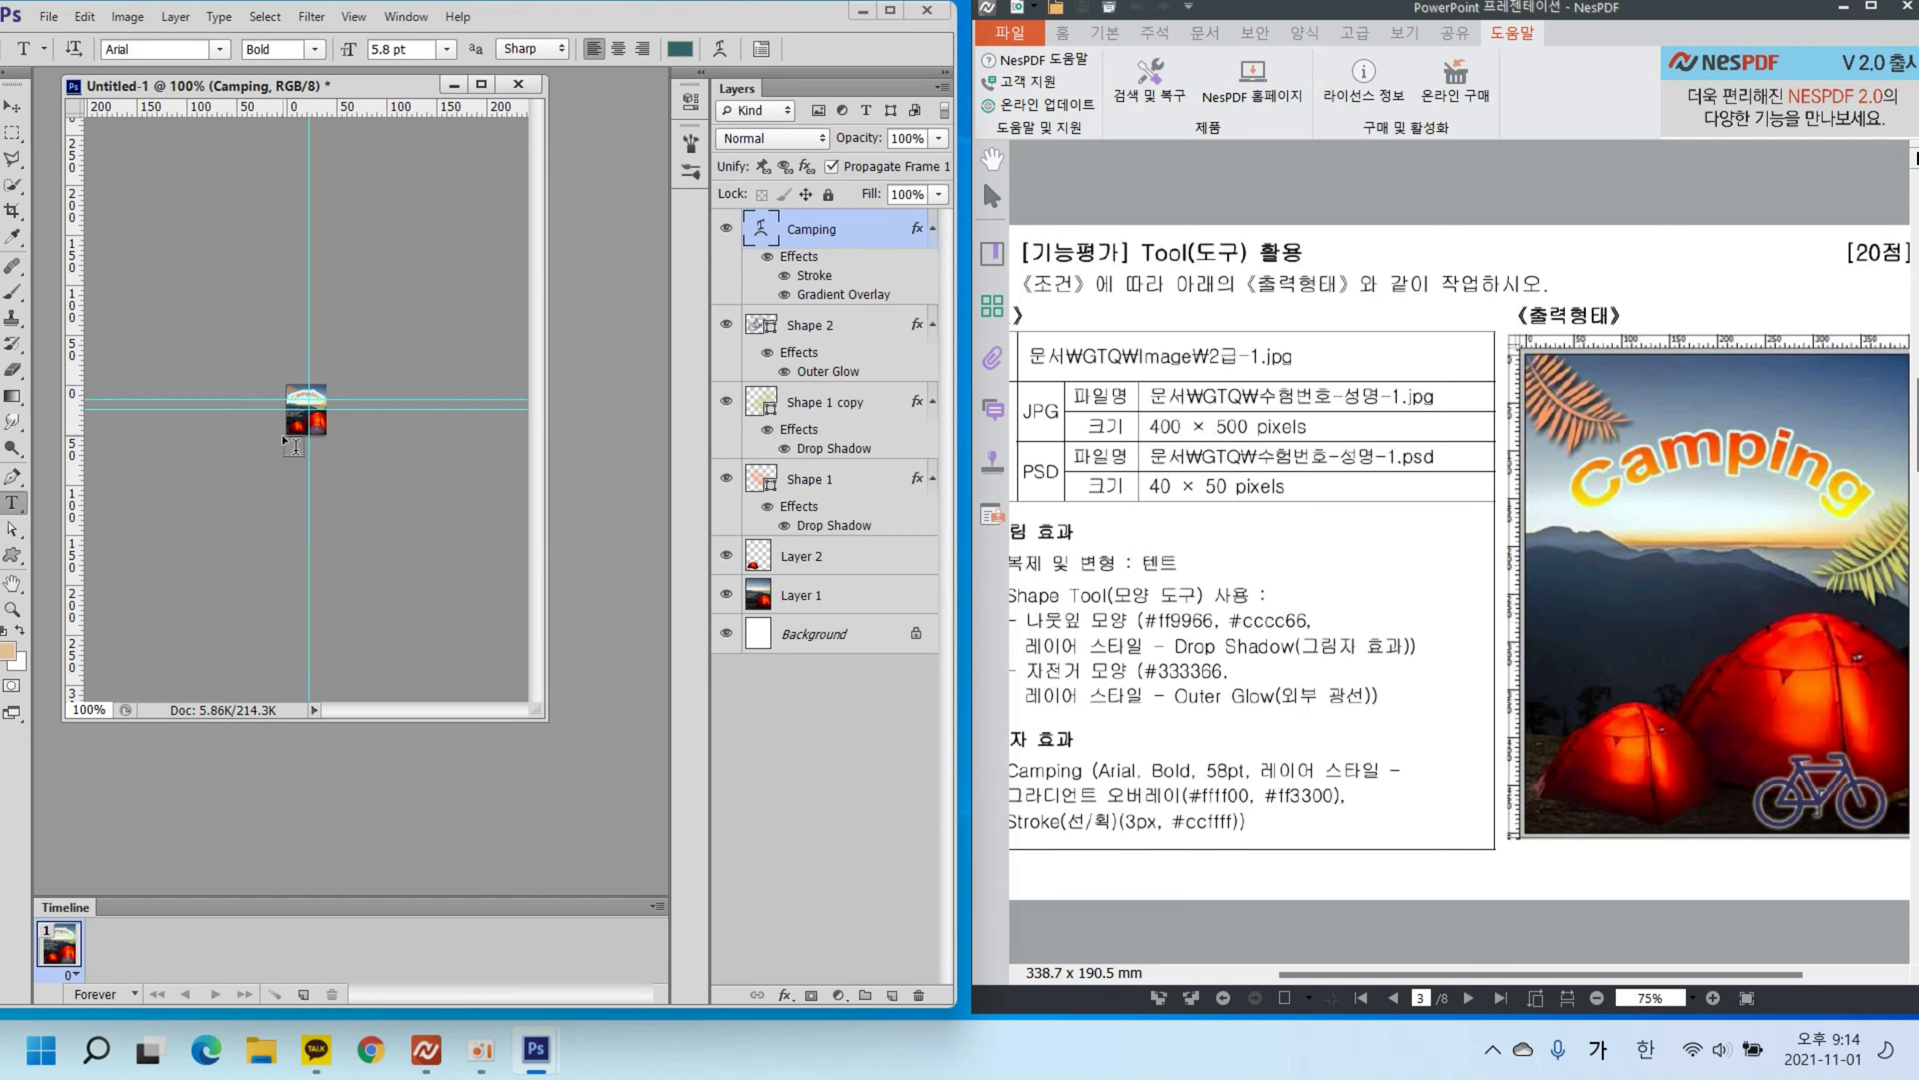
Step: Save the reduced poster as a layered Photoshop PSD in the GTQ folder, named with the examinee number and name followed by "-1"
click(48, 16)
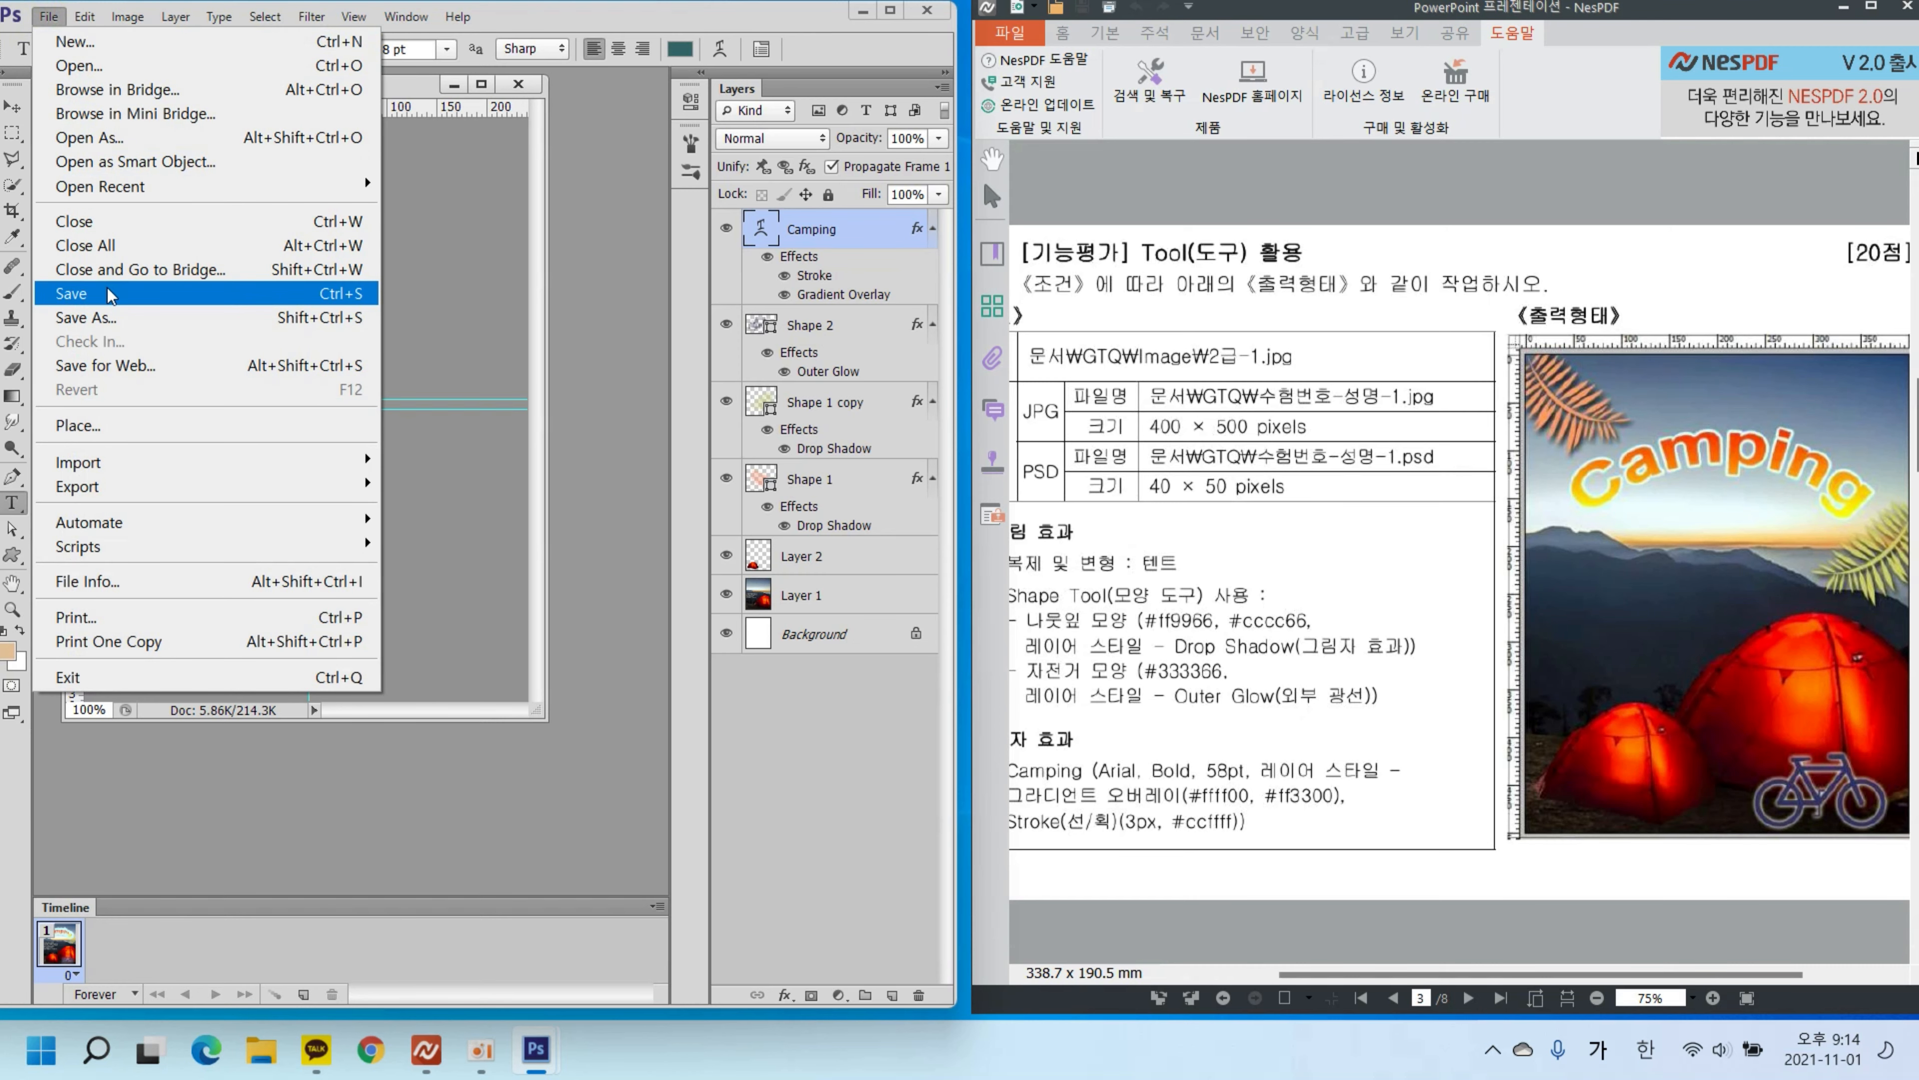
click(108, 319)
text(r12)
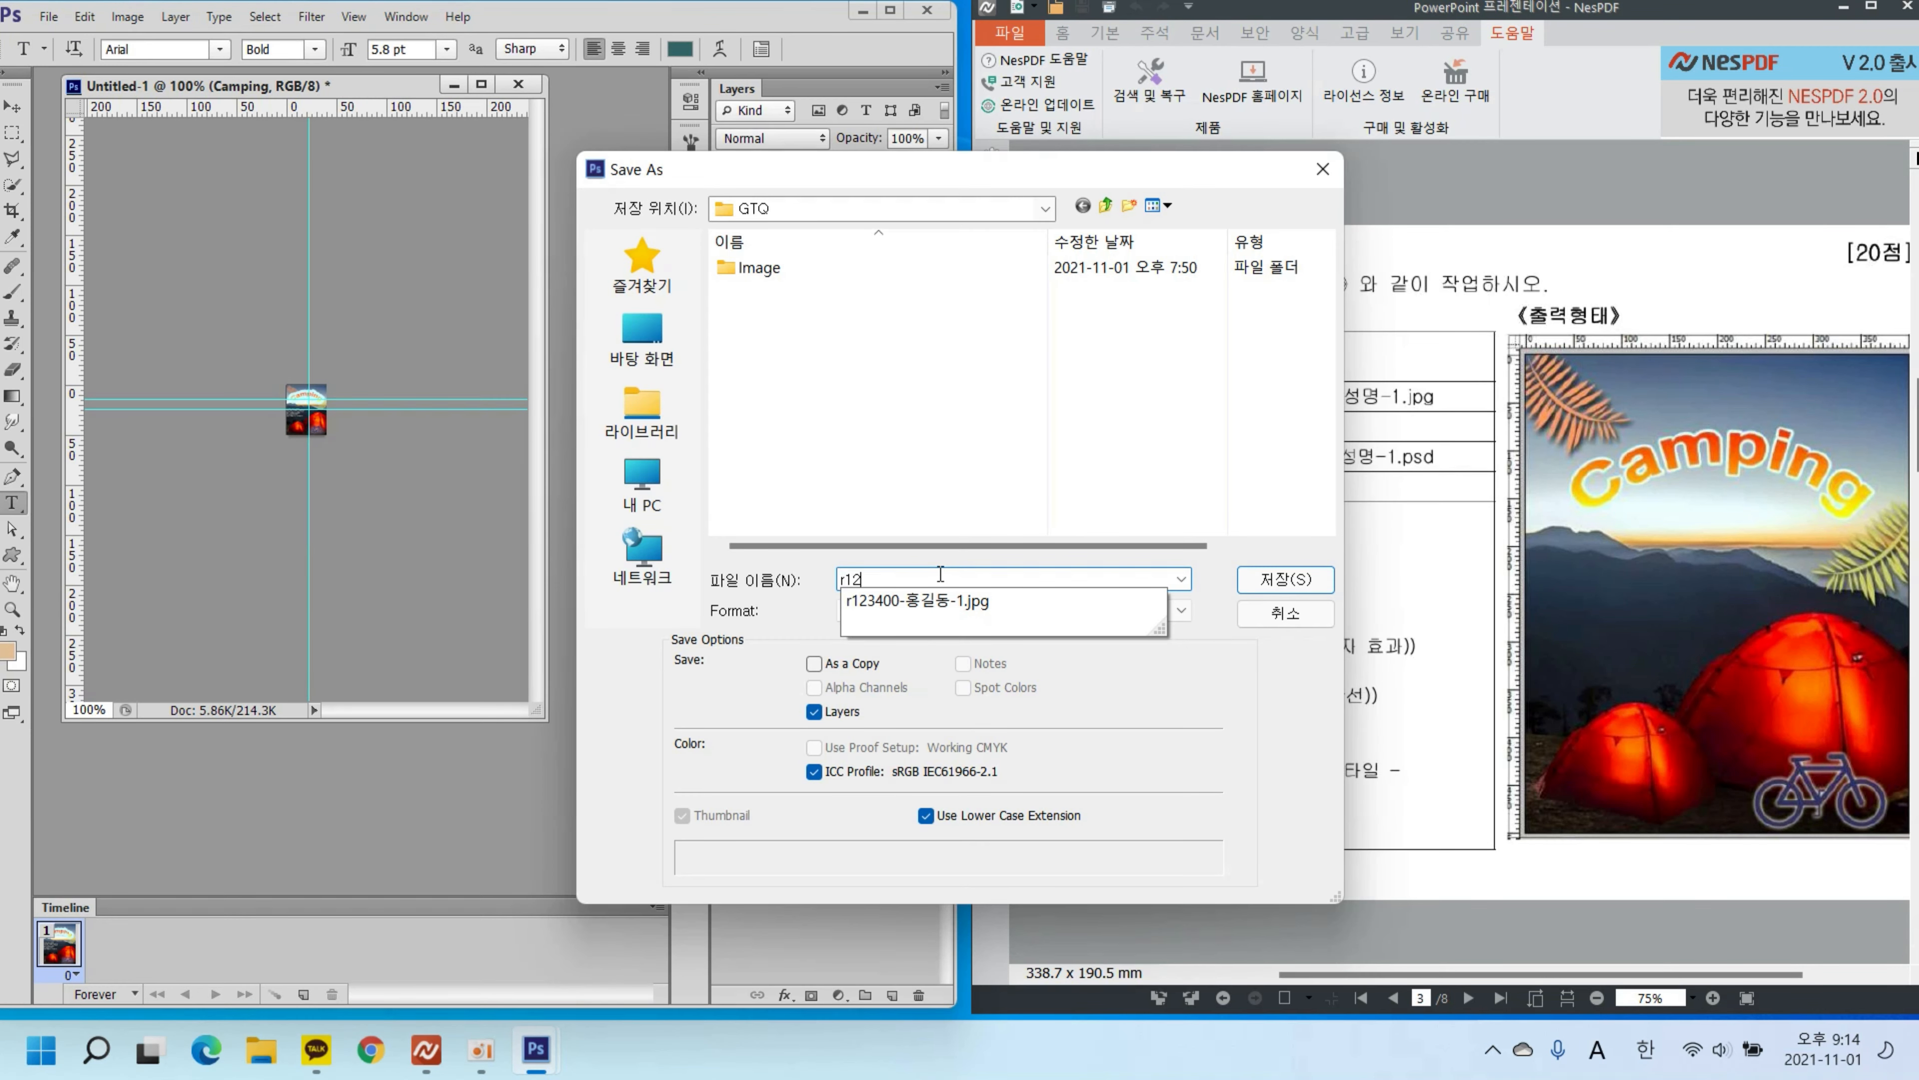
text(3400-)
key(Hangul)
text(홍길동-1)
click(1243, 659)
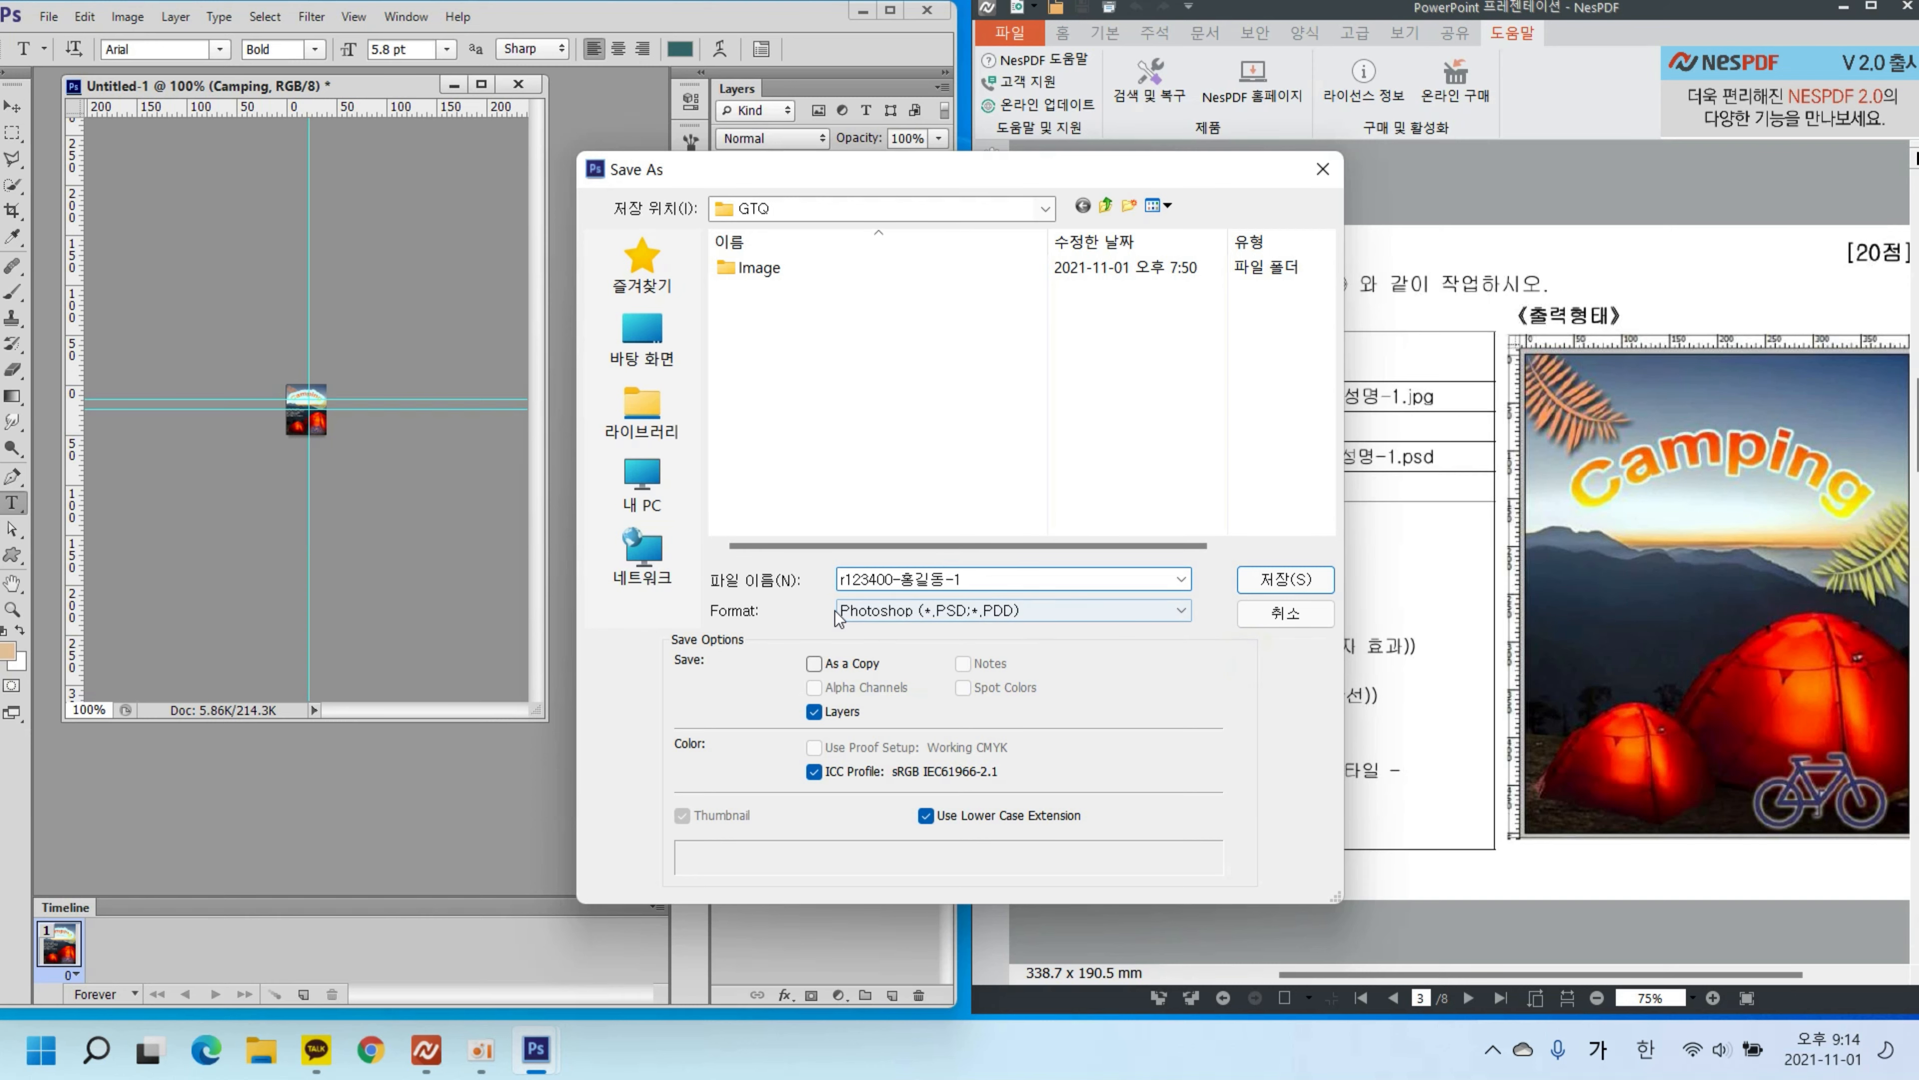
click(1284, 579)
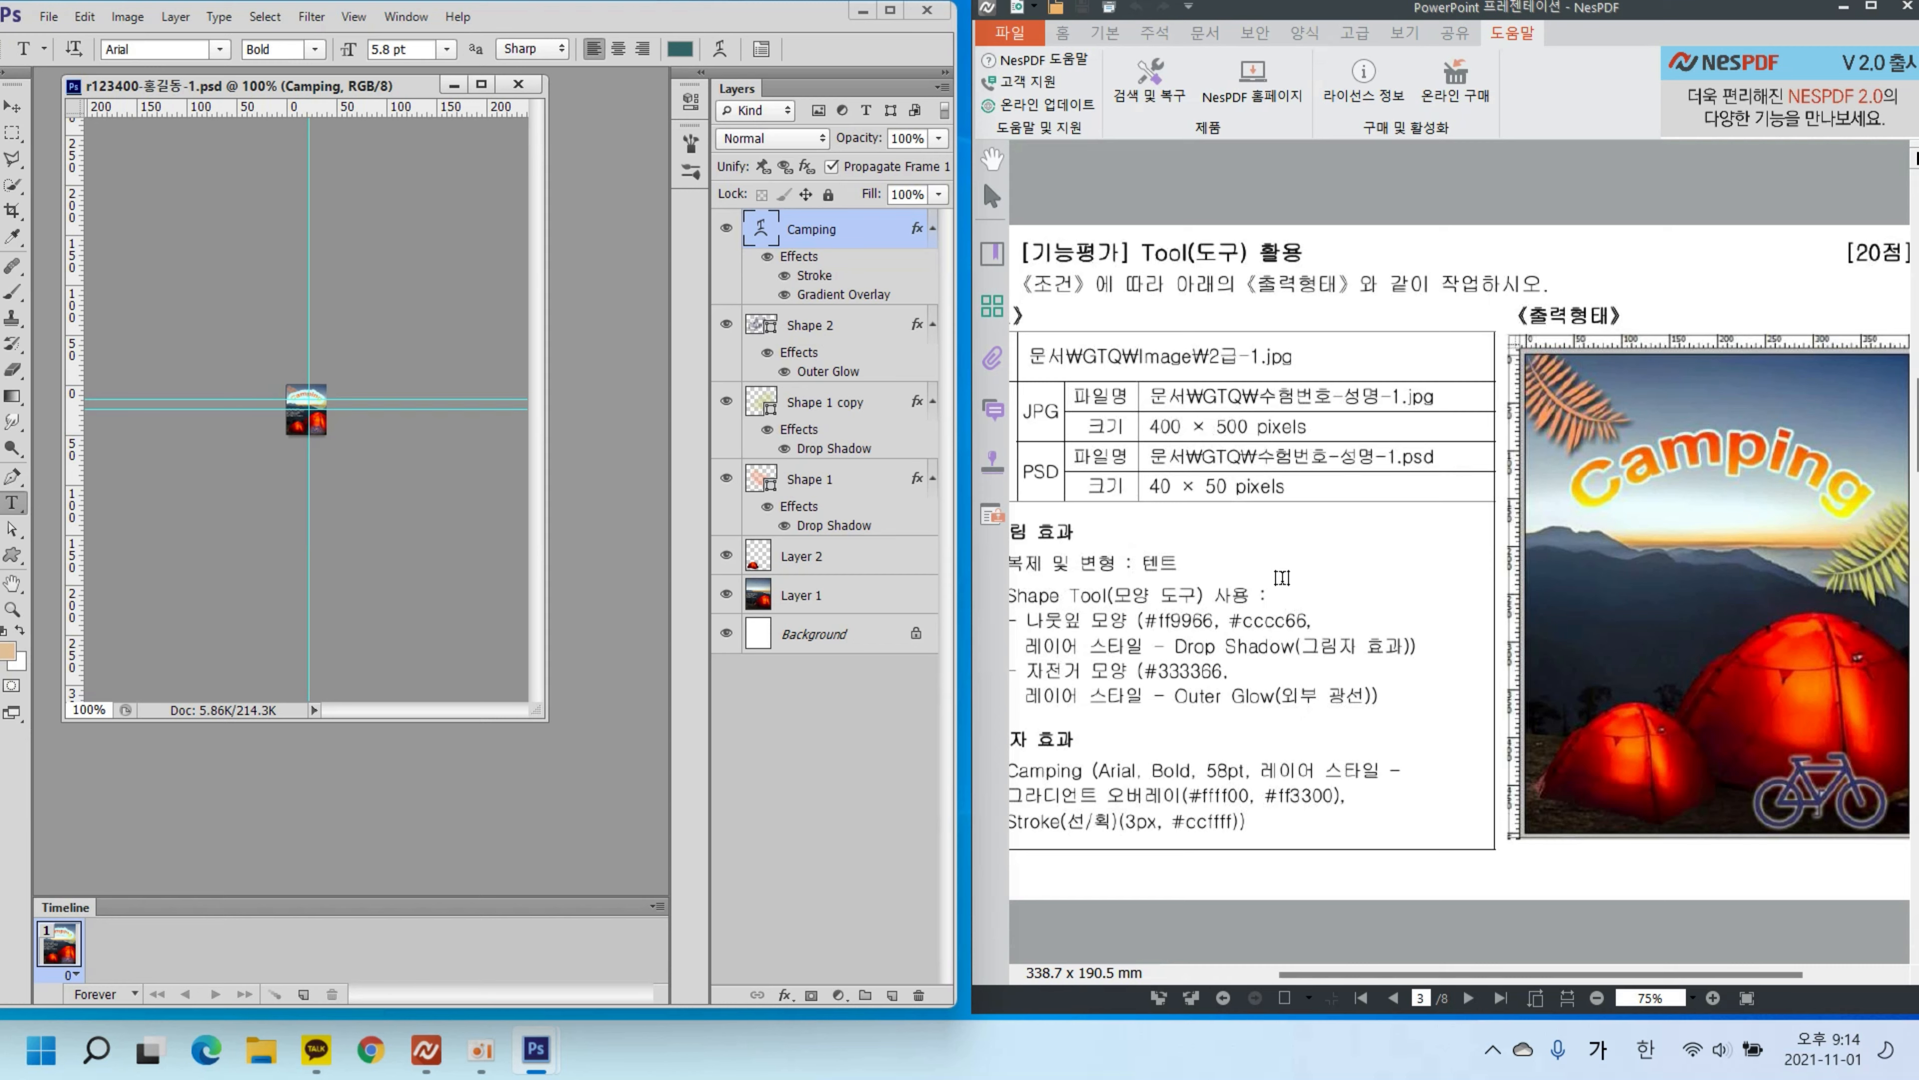
Step: Switch to File Explorer and check the saved JPG and PSD files in the Documents GTQ folder, listed with details
click(260, 1052)
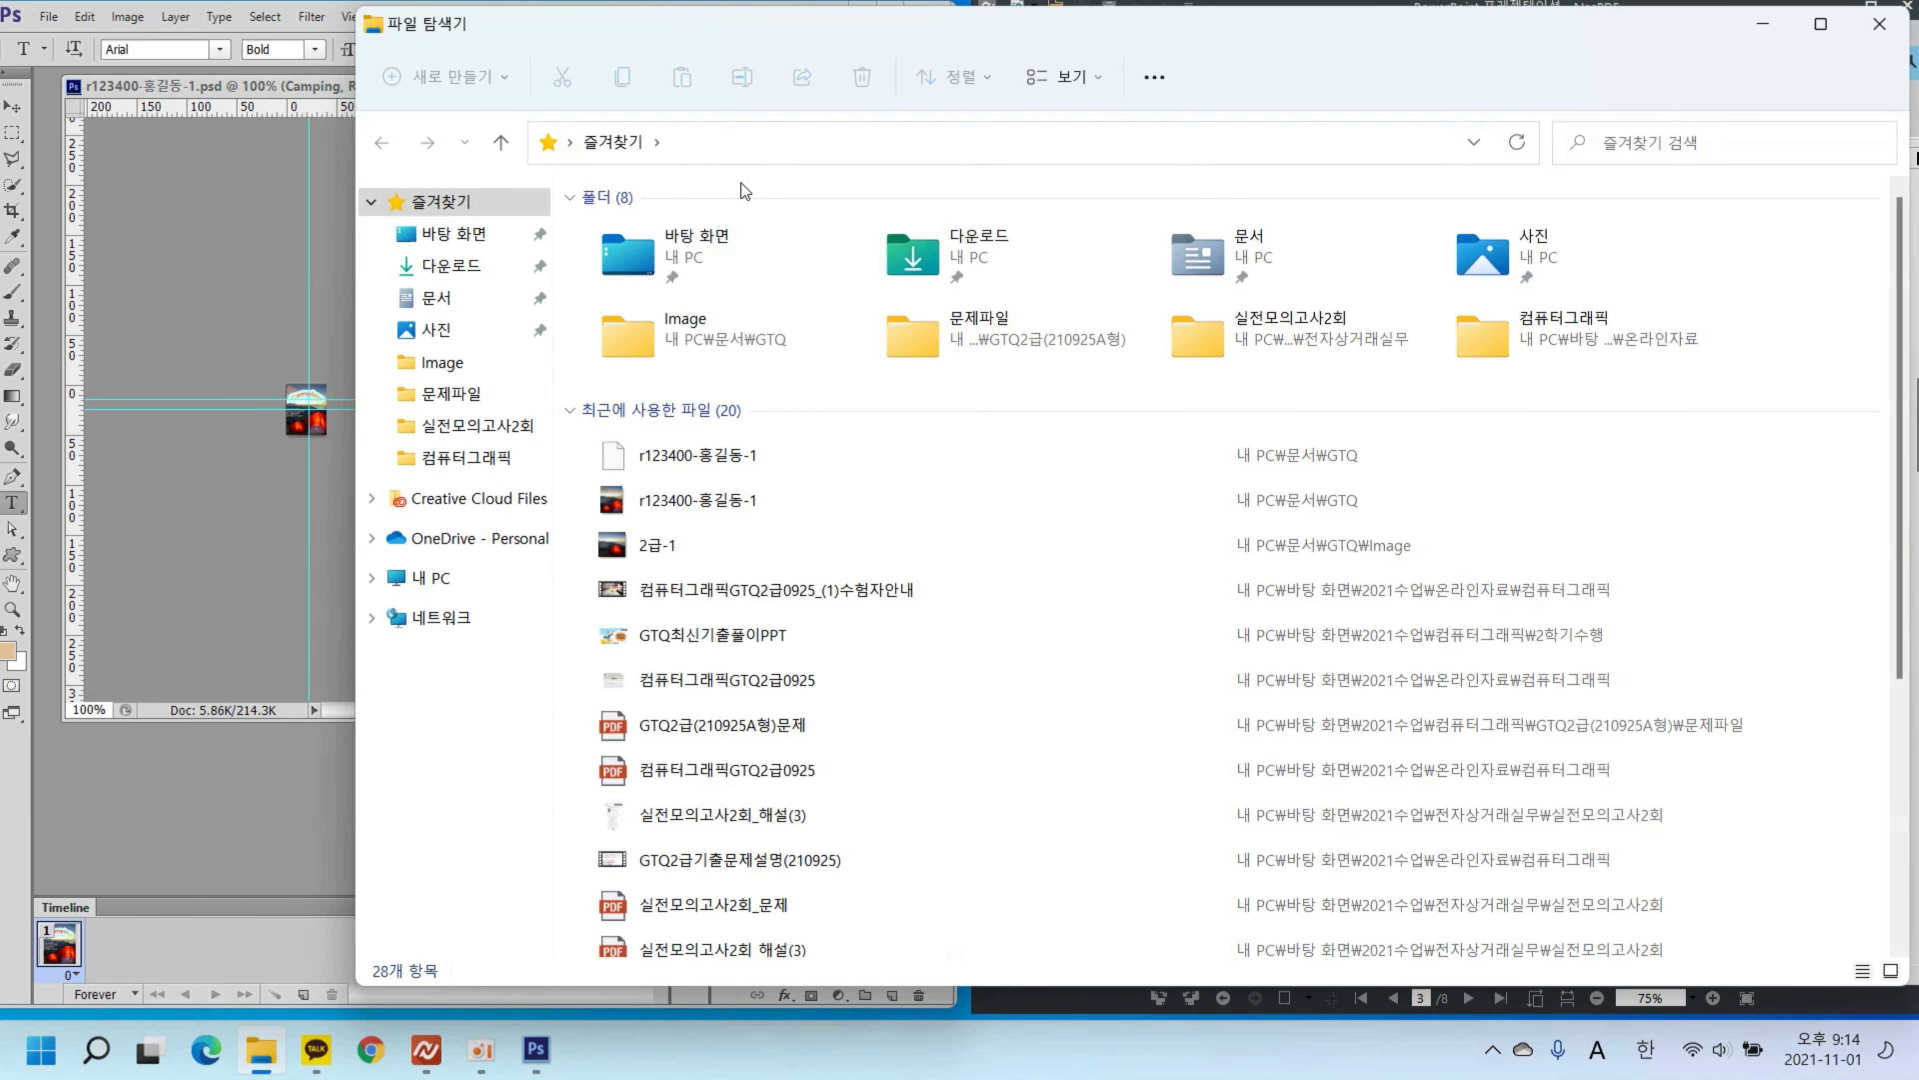
click(453, 299)
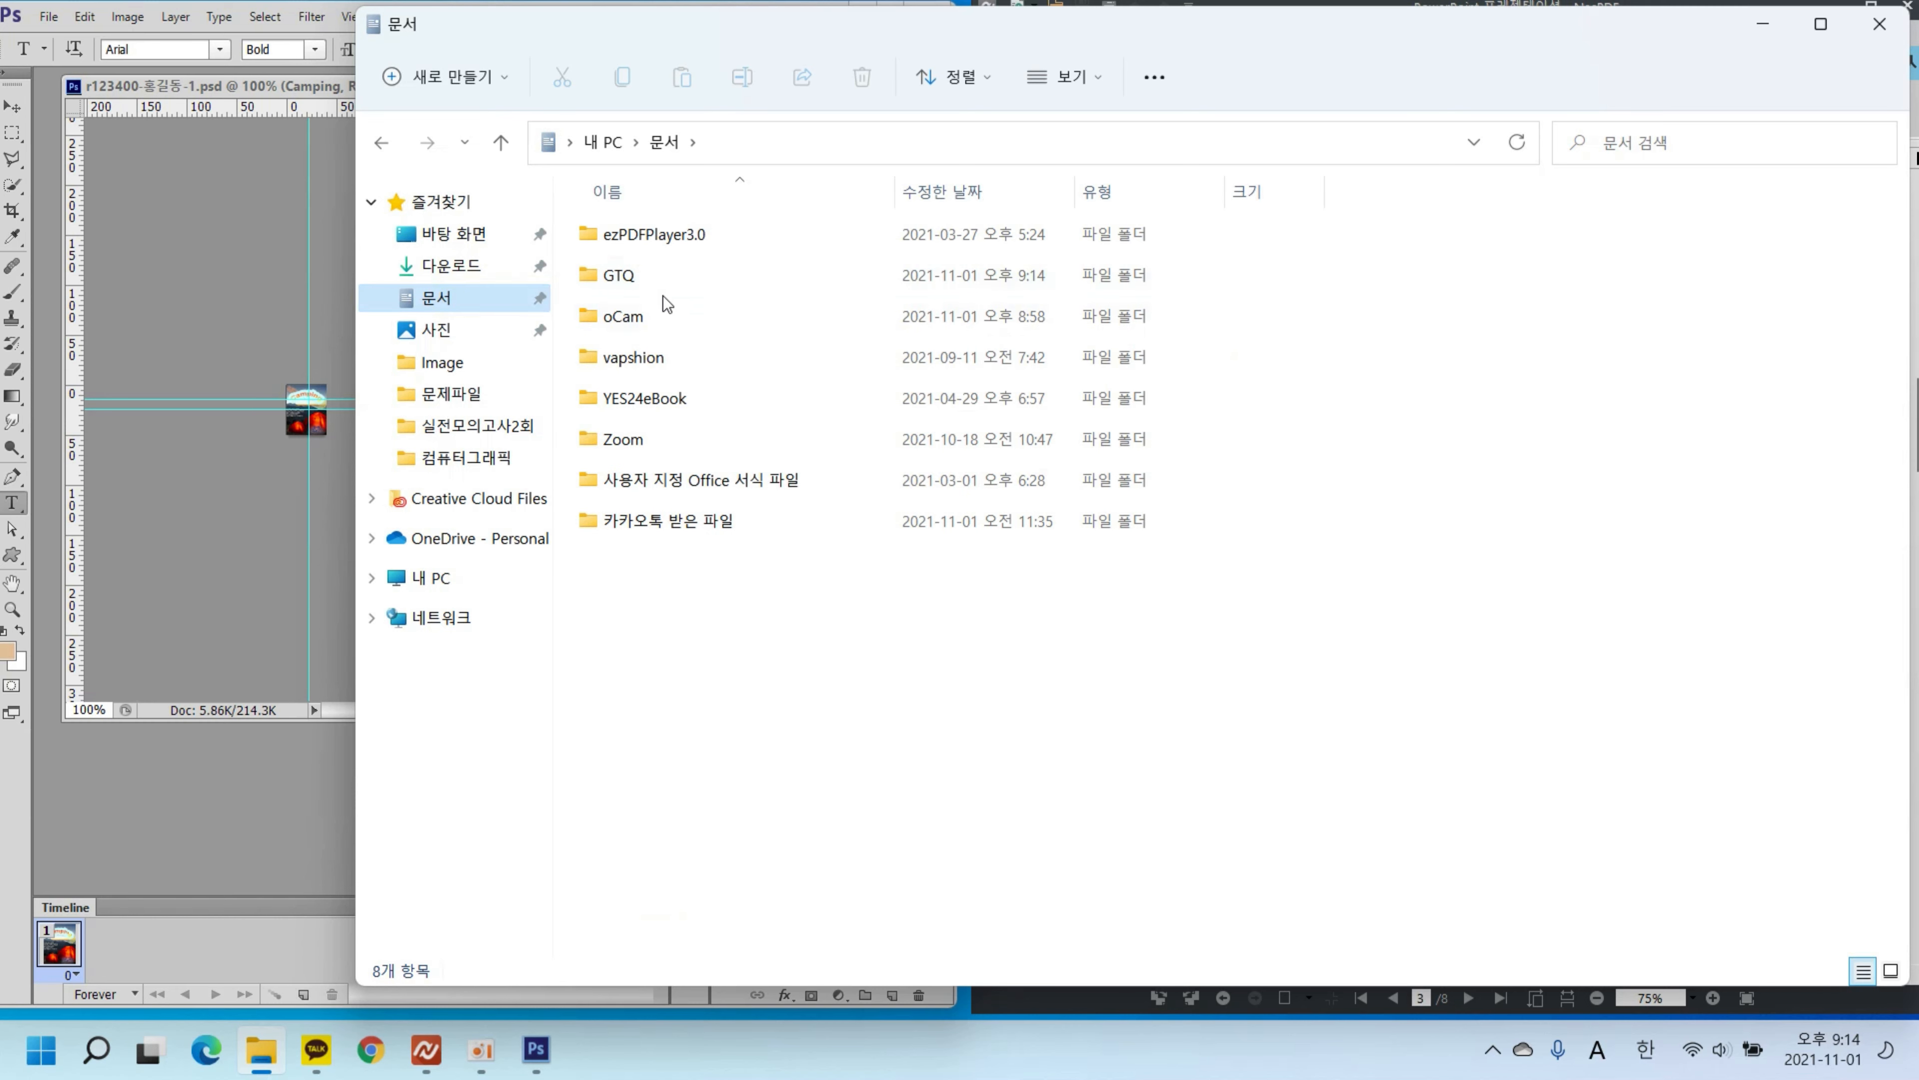
double_click(647, 280)
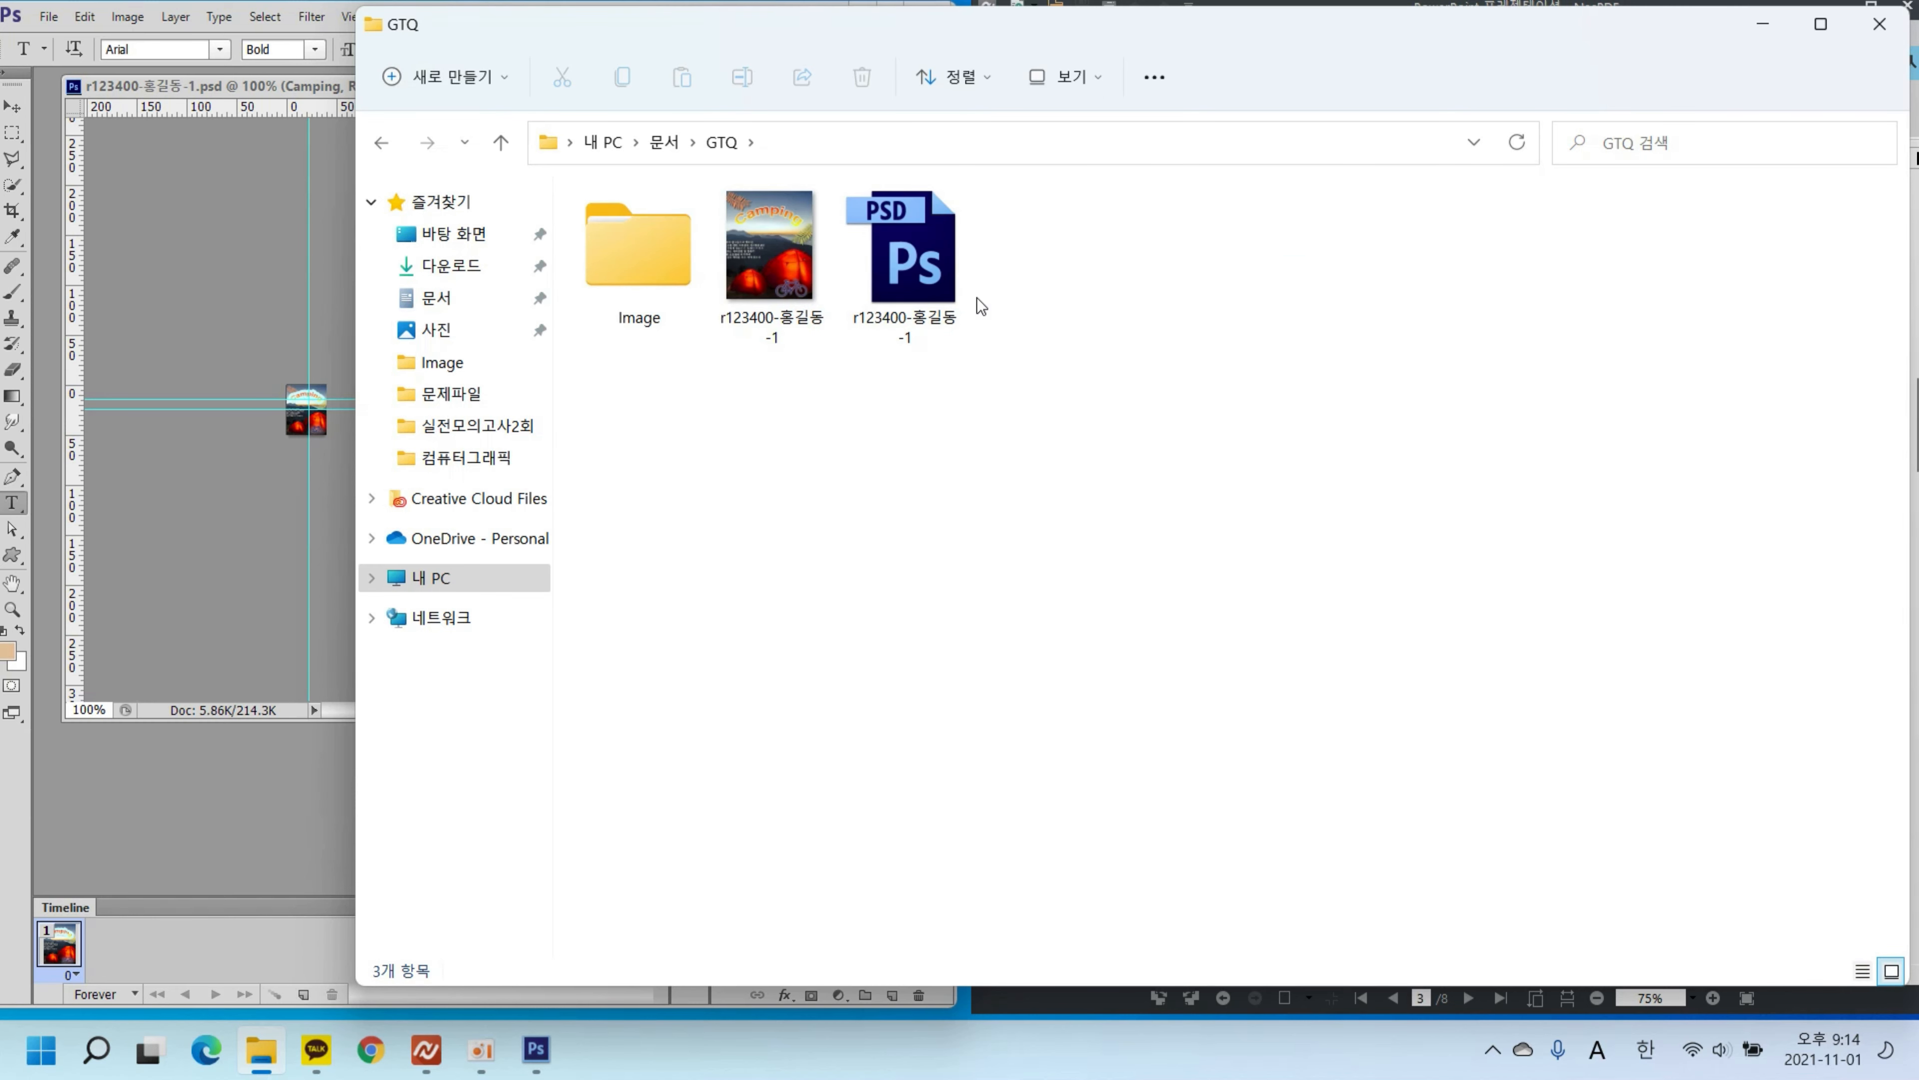
click(1863, 972)
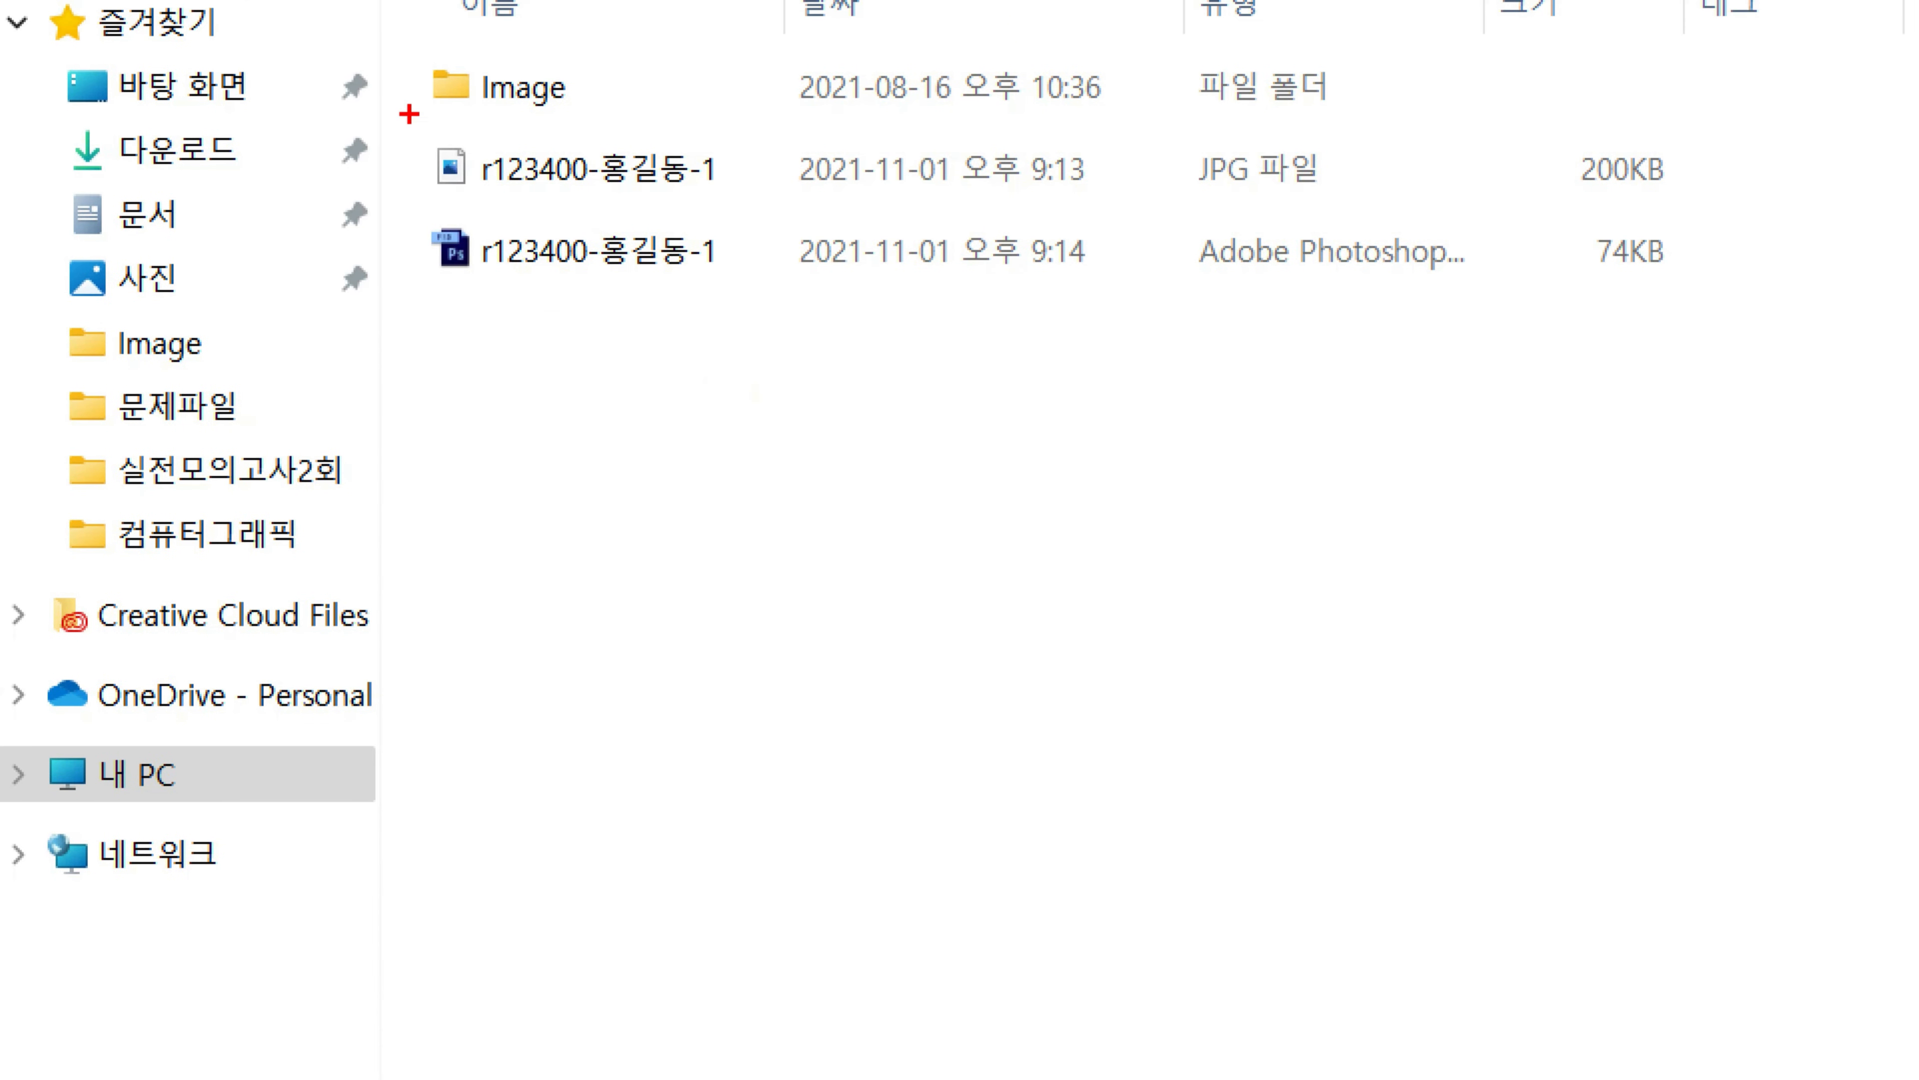
drag(409, 113, 779, 335)
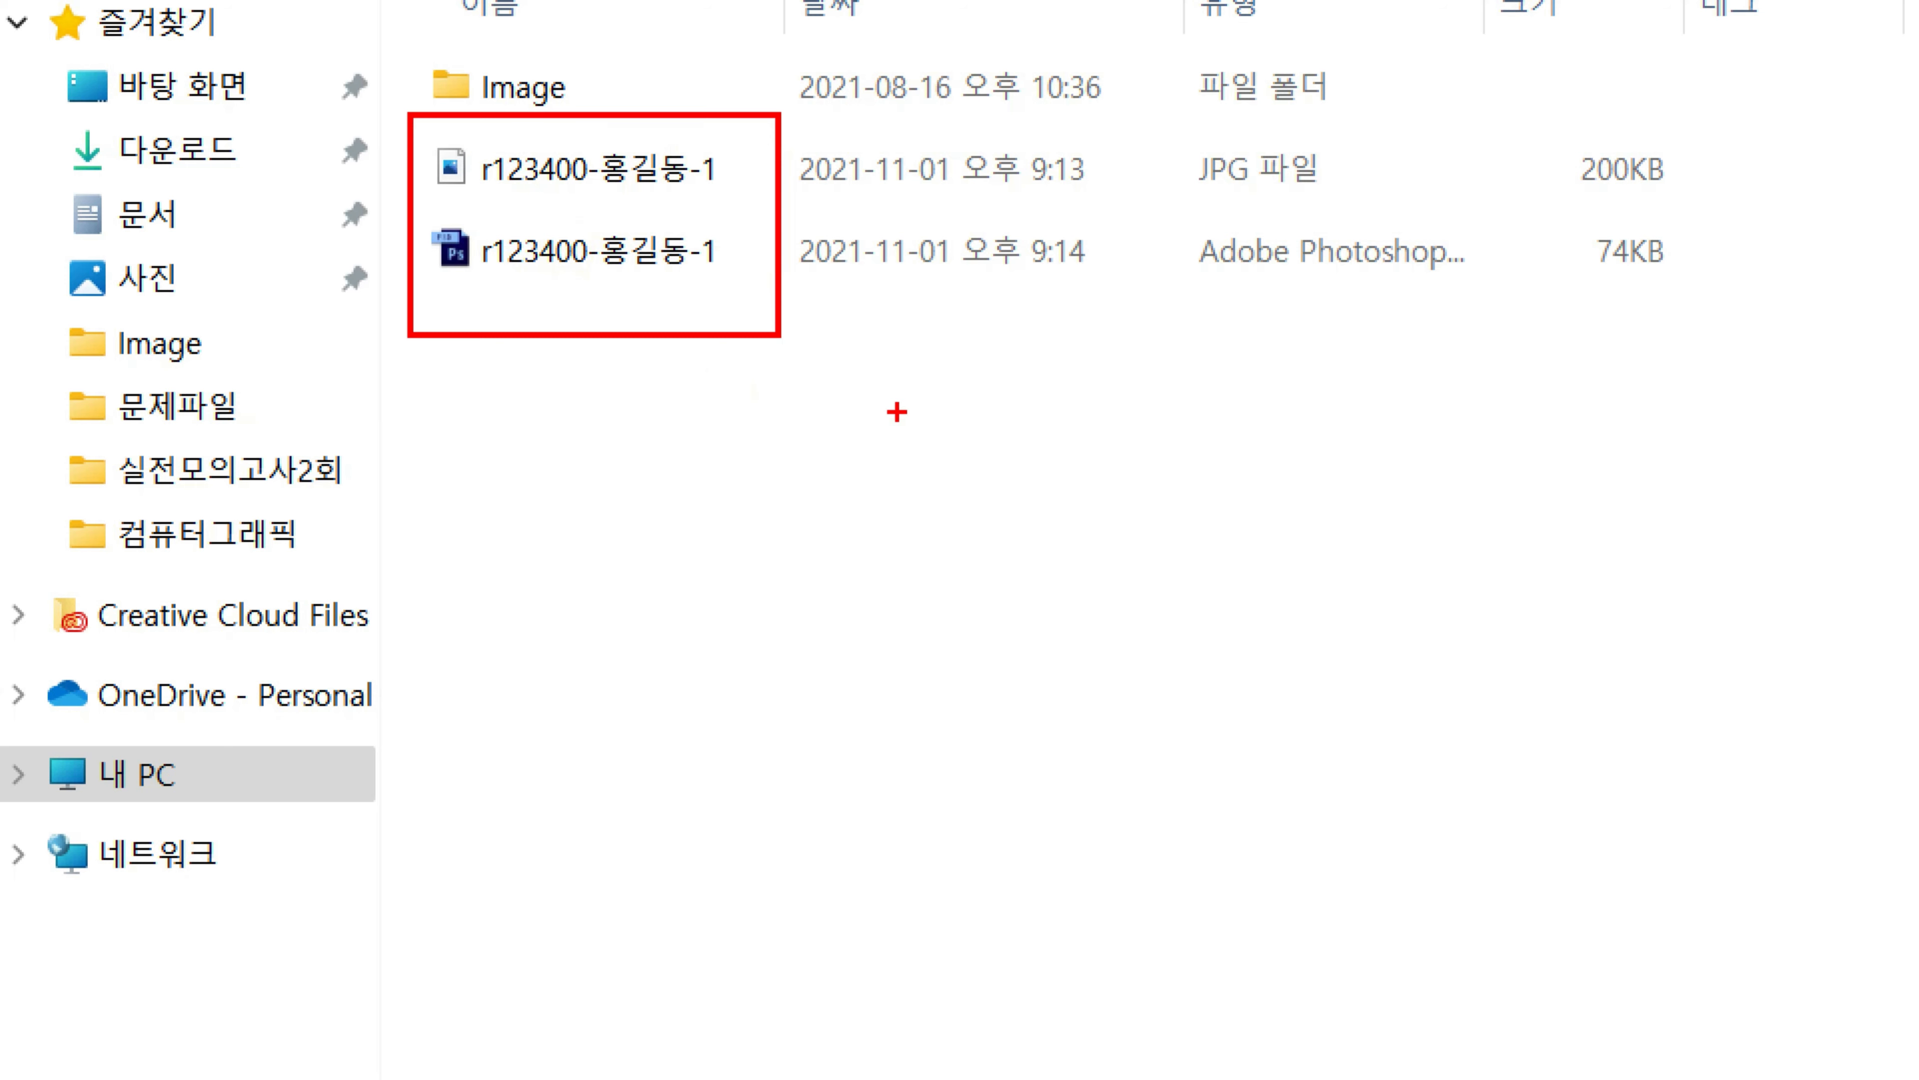